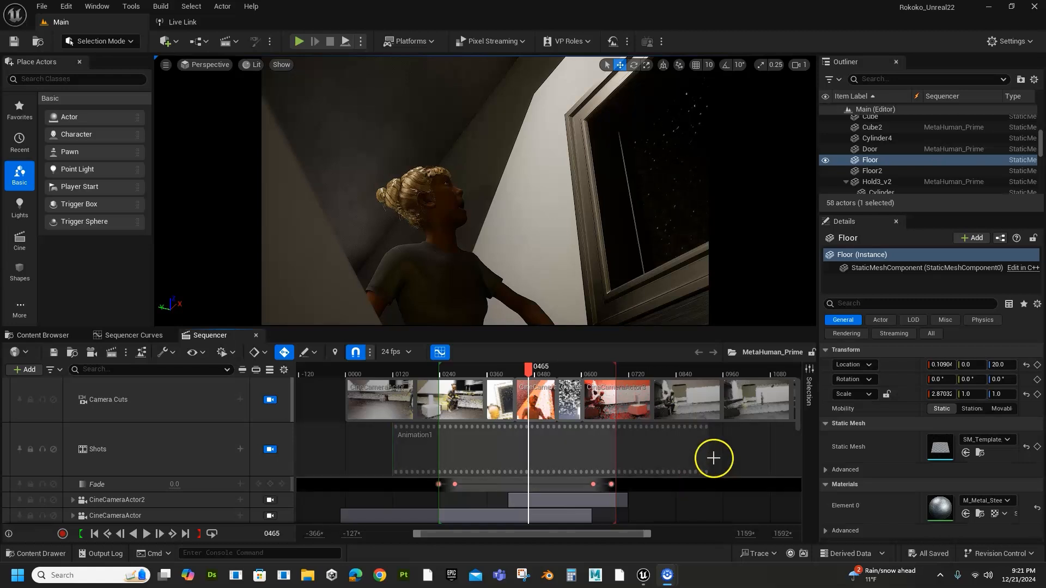
Scrub through the MetaHuman_Prime sequence and release the viewport from the camera cuts to view the set at about frame 348.
{"action": "left_click", "coordinate": [449, 369]}
{"action": "left_click_drag", "start_coordinate": [450, 370], "coordinate": [597, 393]}
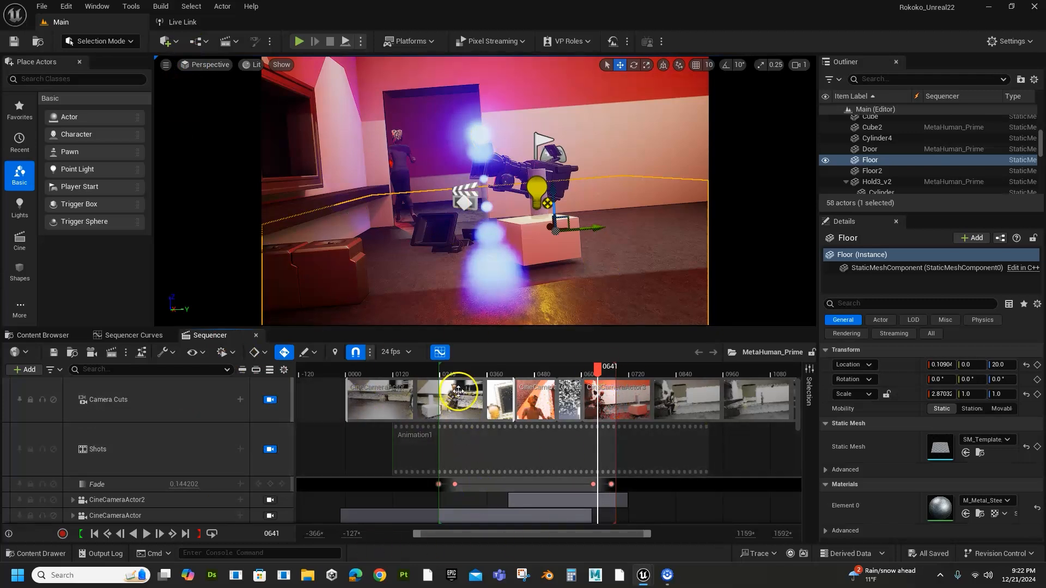
{"action": "left_click", "coordinate": [271, 401]}
{"action": "left_click_drag", "start_coordinate": [540, 367], "coordinate": [483, 384]}
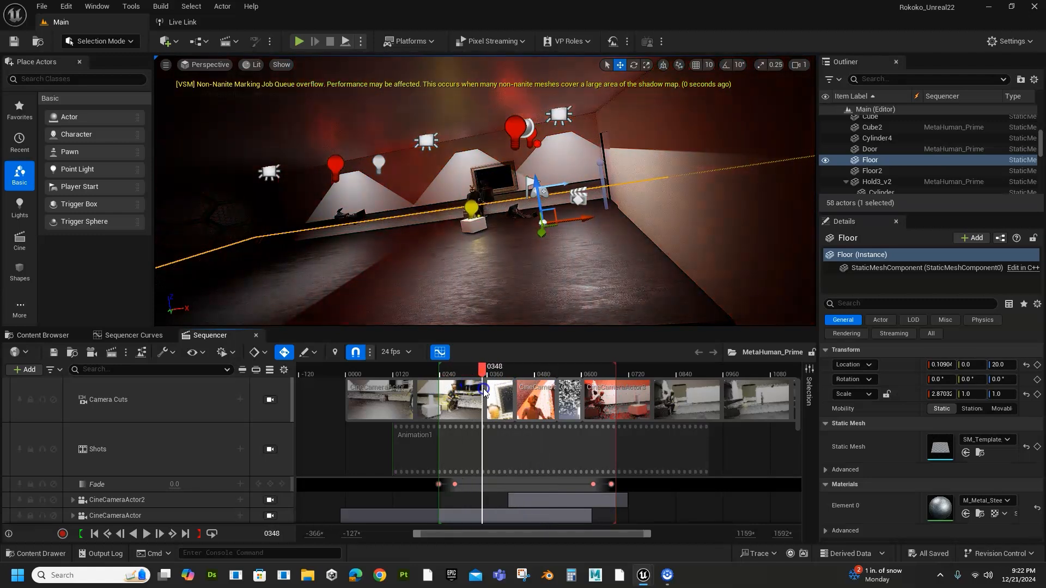
Inspect the camera, the Hold3_v2 cube and the sphere from different angles in the room.
{"action": "mouse_move", "coordinate": [385, 226]}
{"action": "right_mouse_down"}
{"action": "mouse_move", "coordinate": [416, 239]}
{"action": "mouse_move", "coordinate": [403, 218]}
{"action": "mouse_move", "coordinate": [386, 216]}
{"action": "right_mouse_up"}
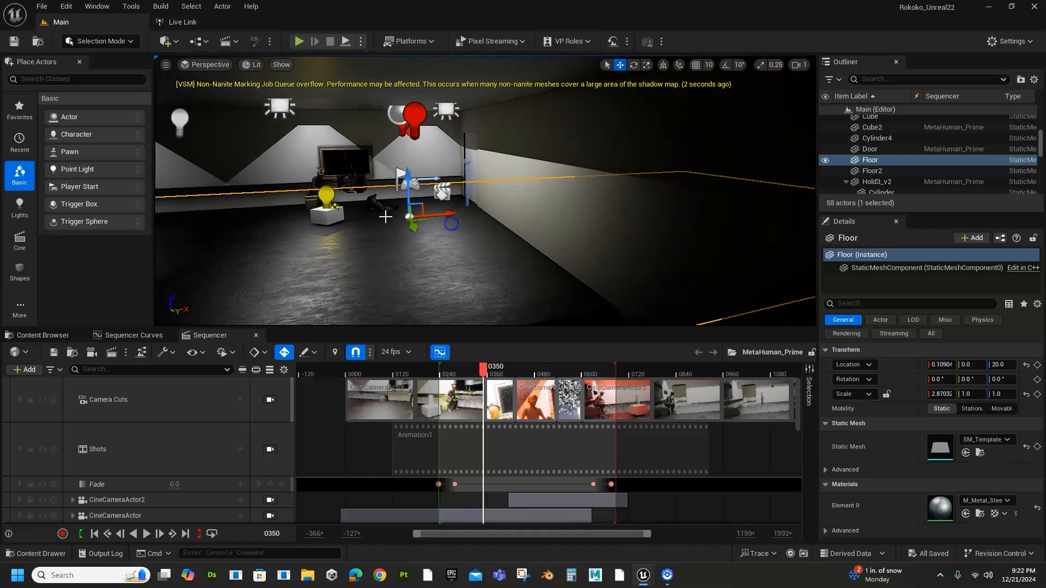
{"action": "left_click", "coordinate": [355, 183]}
{"action": "key", "text": "f"}
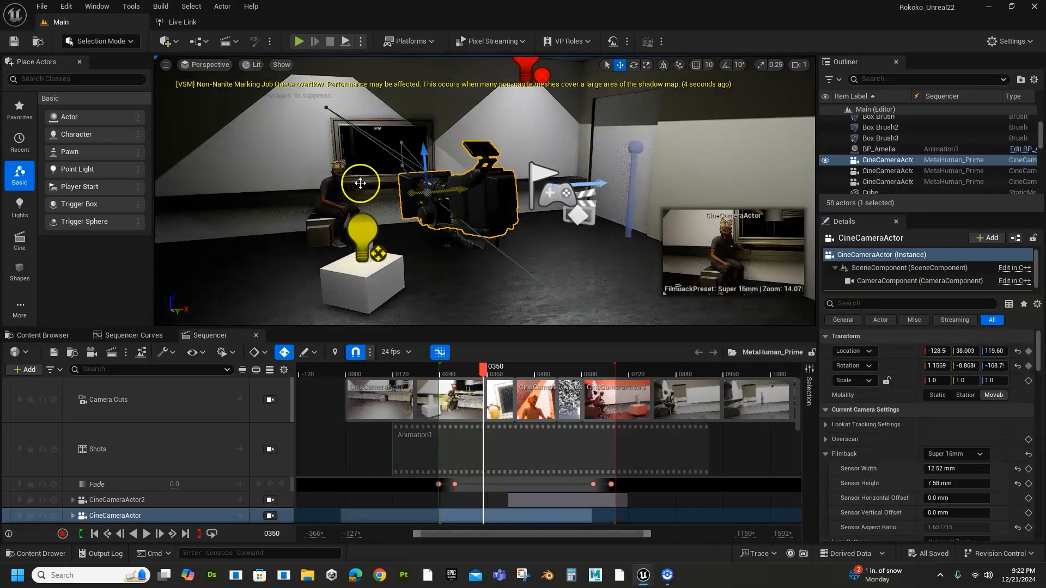
{"action": "left_click_drag", "start_coordinate": [378, 198], "coordinate": [346, 224], "text": "alt"}
{"action": "left_click", "coordinate": [414, 258]}
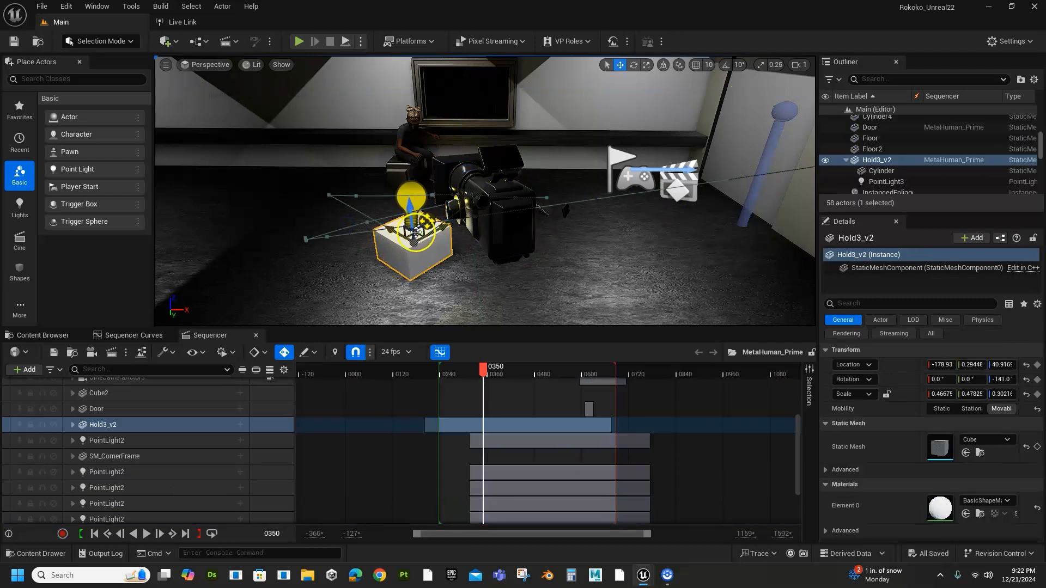
{"action": "left_click", "coordinate": [730, 116]}
{"action": "left_click", "coordinate": [784, 111]}
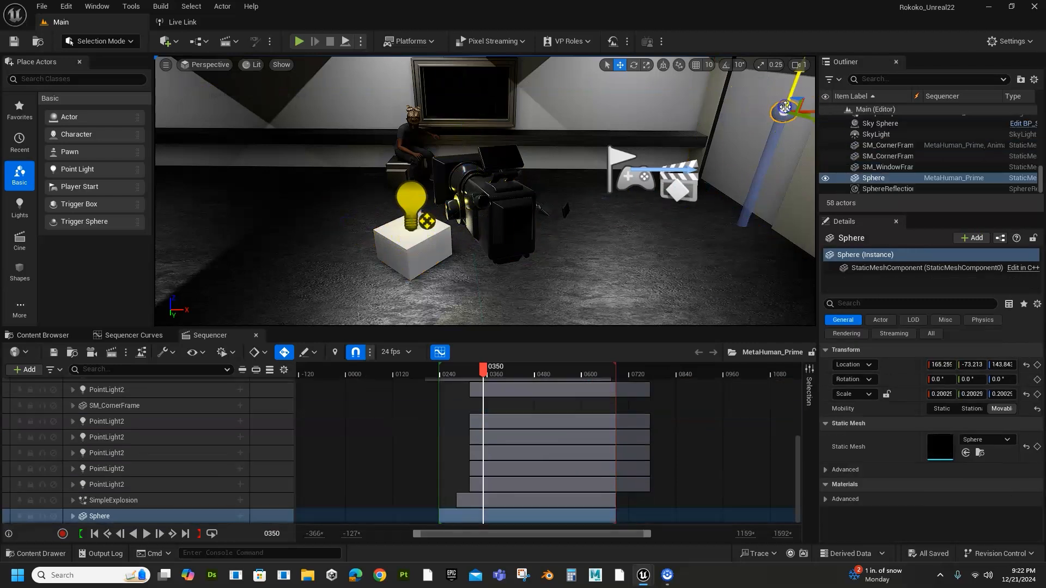
{"action": "right_click_drag", "start_coordinate": [502, 135], "coordinate": [470, 93]}
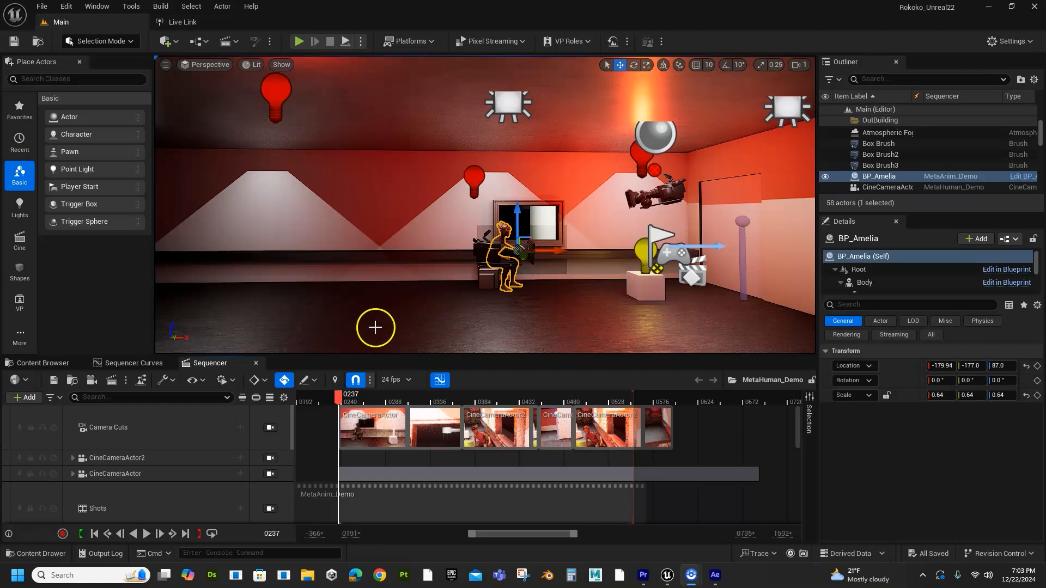
Show the contents of the project's LevelSequences folder.
{"action": "left_click", "coordinate": [55, 365]}
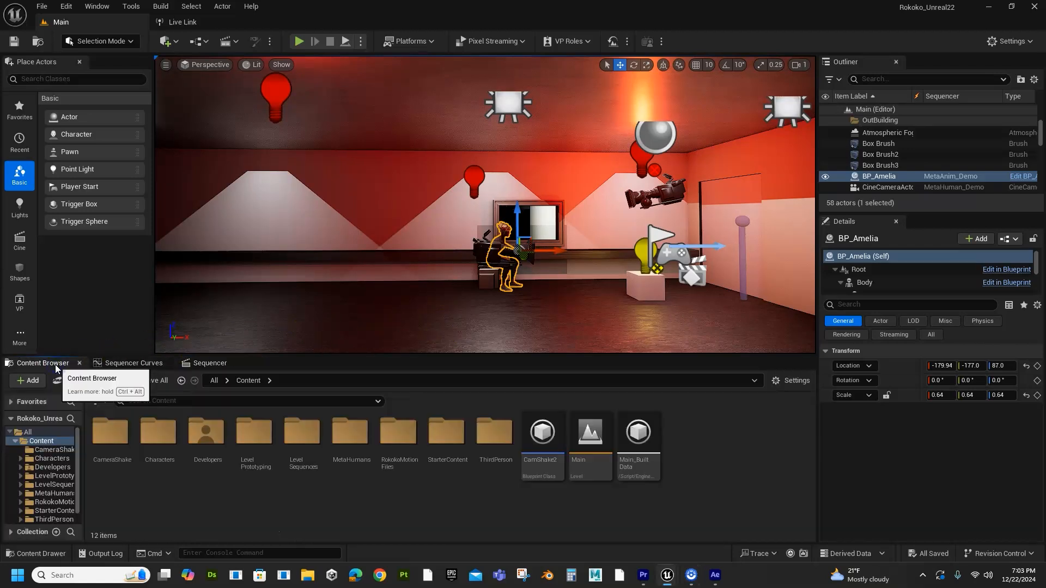
{"action": "double_click", "coordinate": [294, 436]}
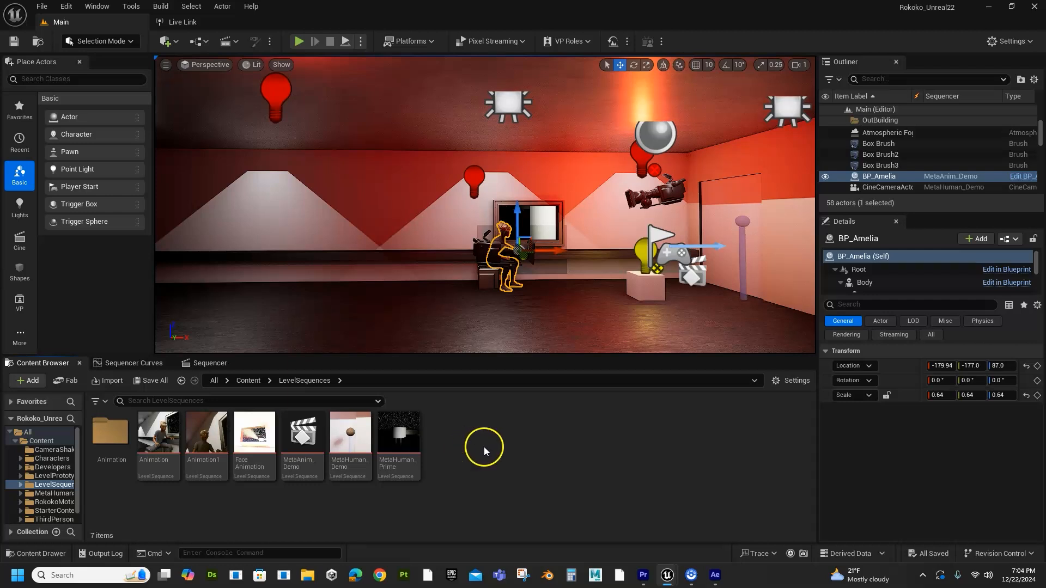
{"action": "left_click", "coordinate": [236, 42]}
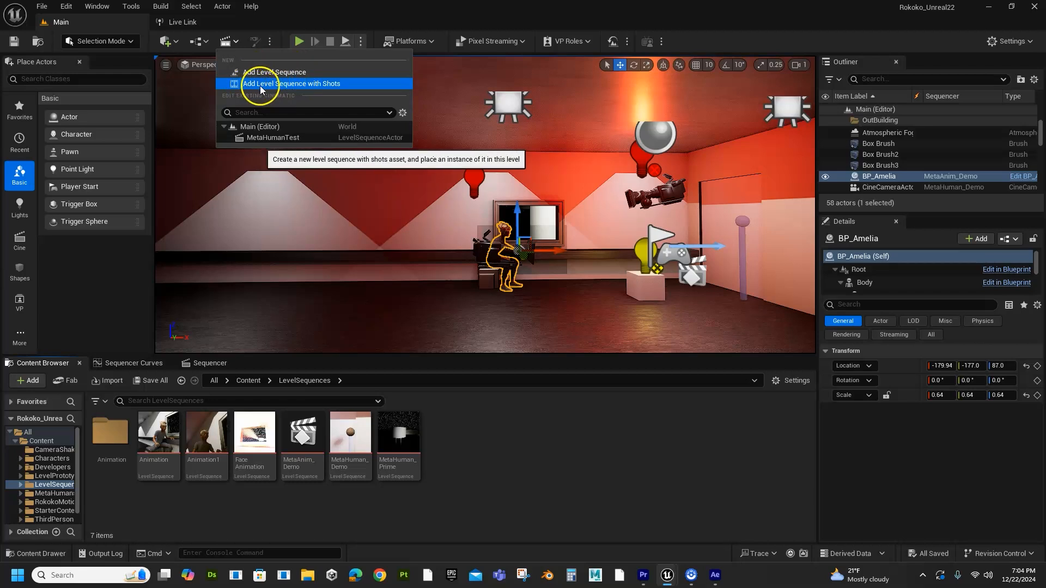
{"action": "left_click", "coordinate": [339, 84]}
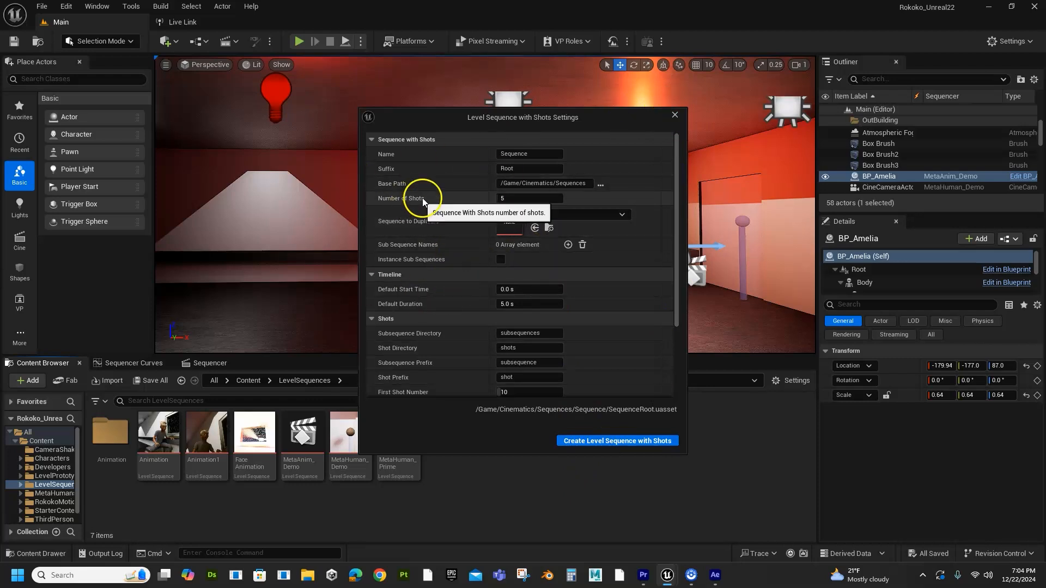
{"action": "left_click", "coordinate": [673, 116]}
{"action": "left_click", "coordinate": [230, 44]}
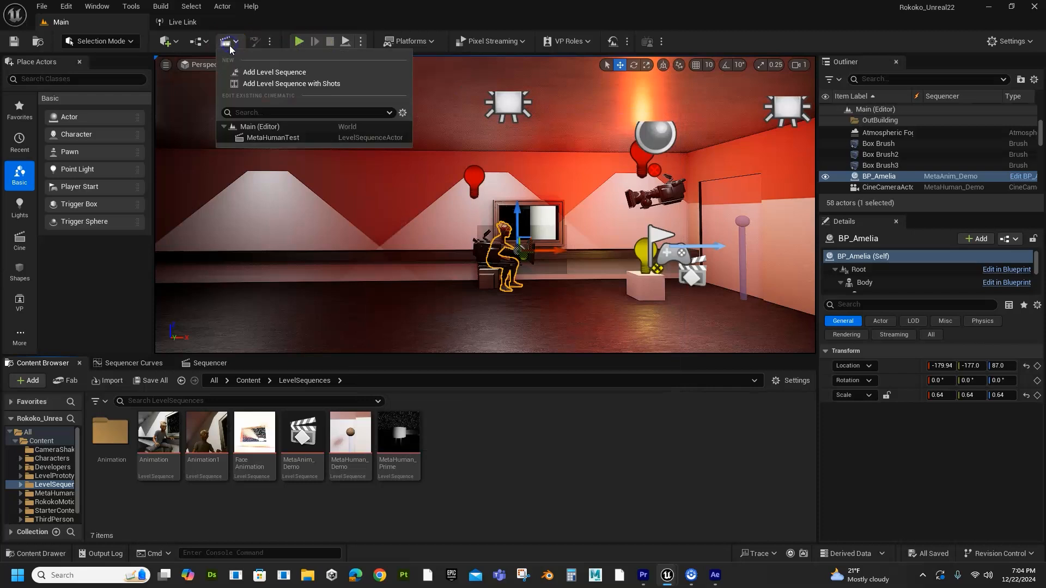
{"action": "left_click", "coordinate": [463, 487]}
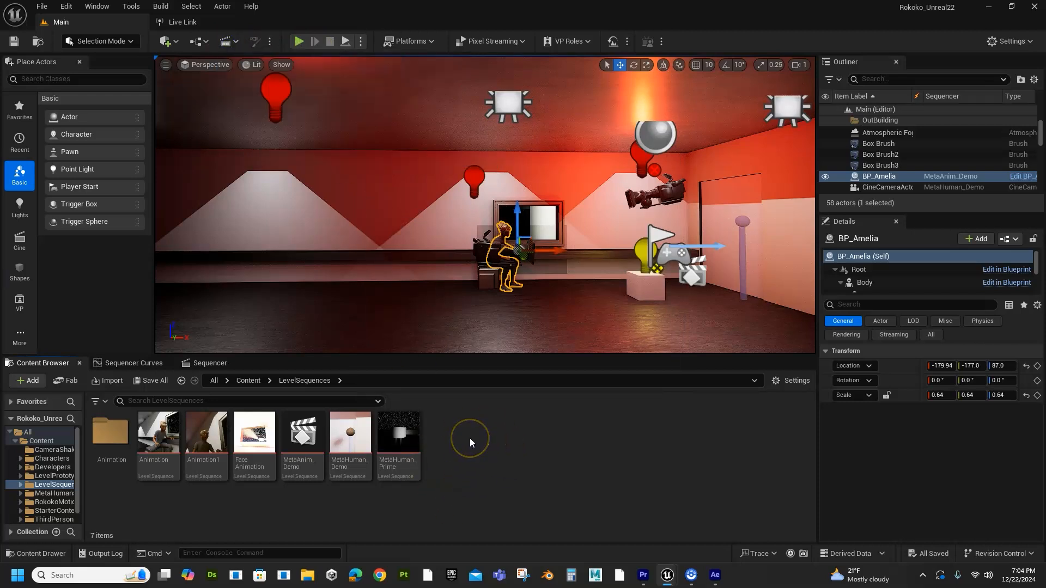
Create a Level Sequence named MetaHumanDemo_02 in the LevelSequences folder and open it in Sequencer.
{"action": "right_click", "coordinate": [469, 438]}
{"action": "mouse_move", "coordinate": [470, 442]}
{"action": "left_click", "coordinate": [436, 450]}
{"action": "right_click", "coordinate": [444, 447]}
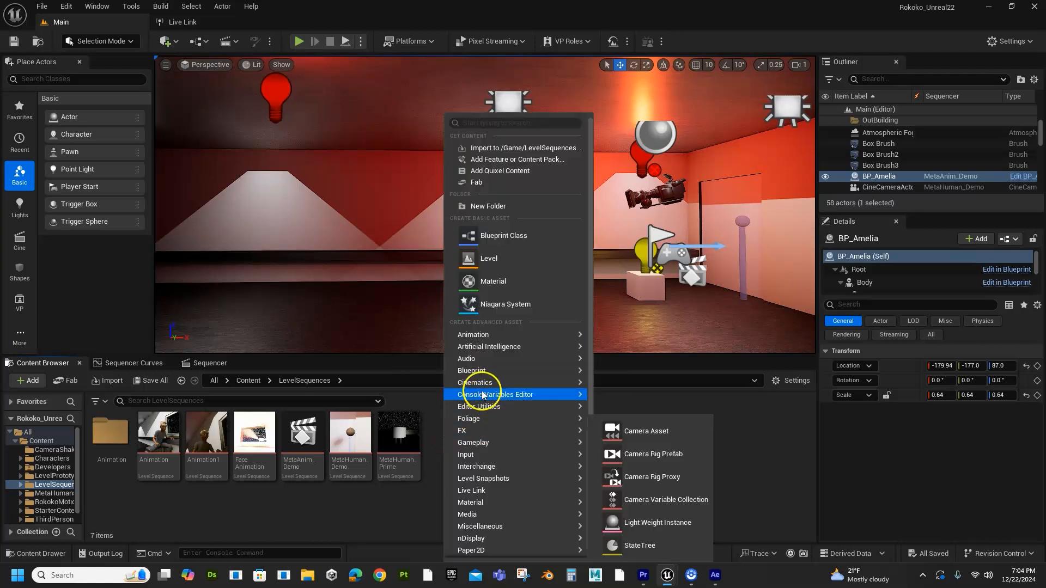
{"action": "left_click", "coordinate": [478, 383]}
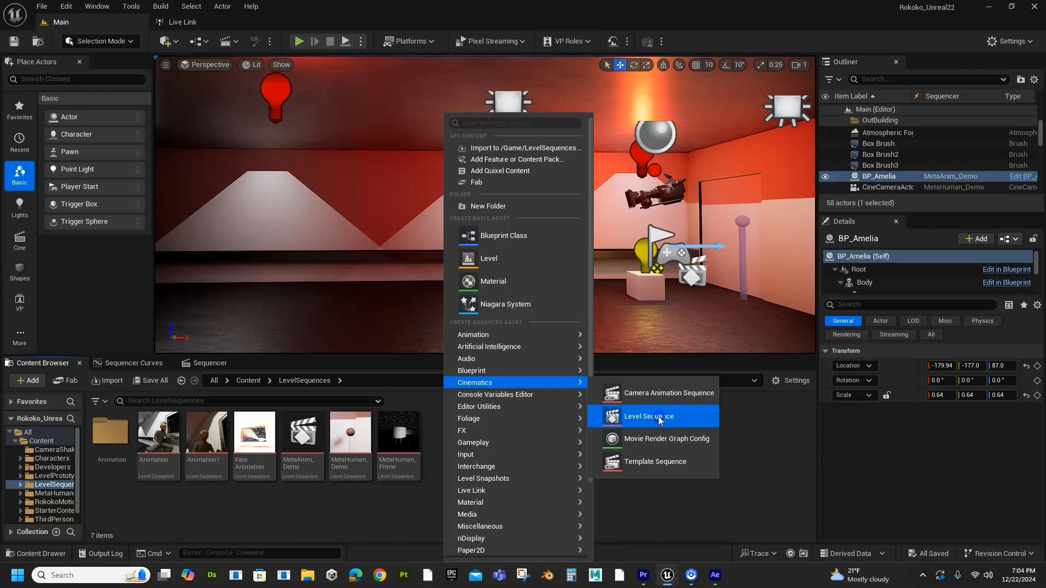
{"action": "left_click", "coordinate": [651, 416]}
{"action": "left_click", "coordinate": [462, 468]}
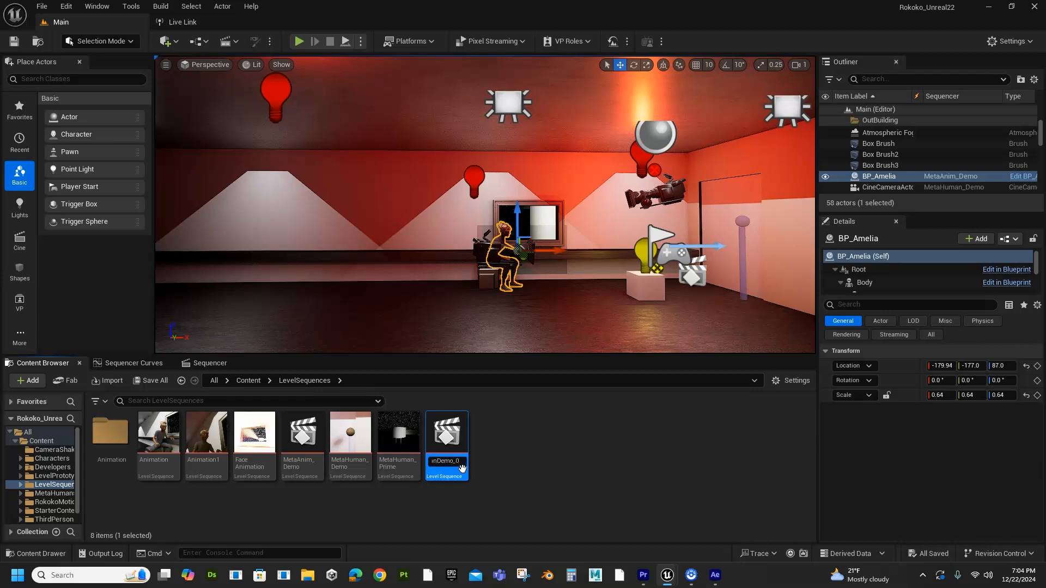
{"action": "key", "text": "Return"}
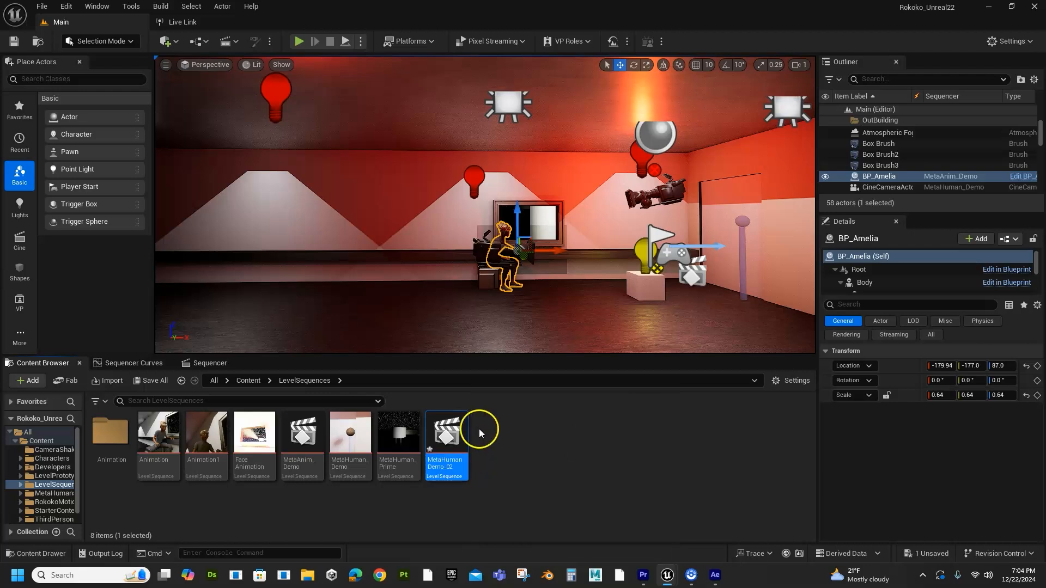
{"action": "double_click", "coordinate": [450, 439]}
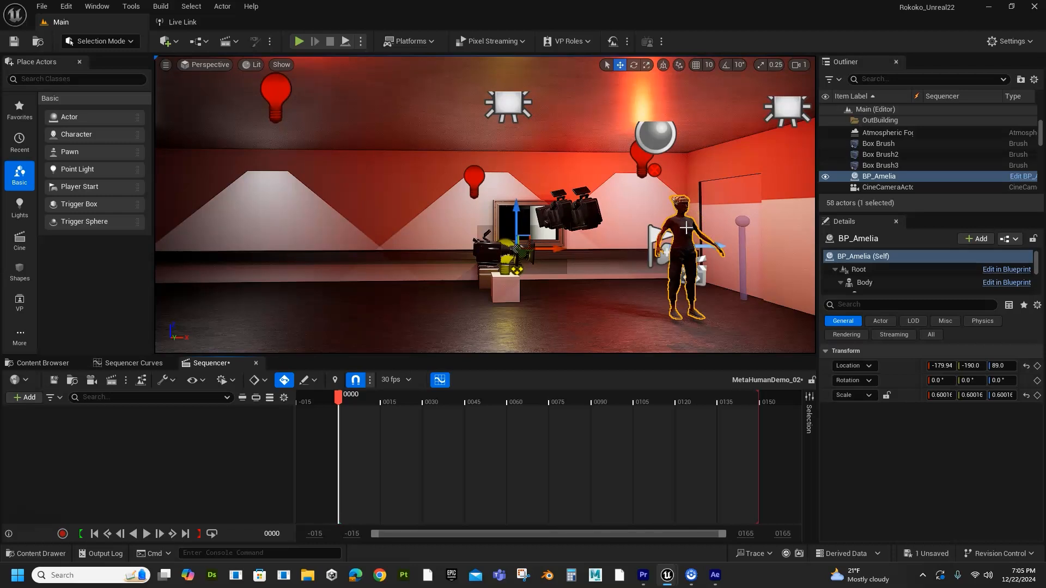
Open Quixel Bridge and select the Amelia character among the account's own MetaHumans.
{"action": "left_click", "coordinate": [684, 245]}
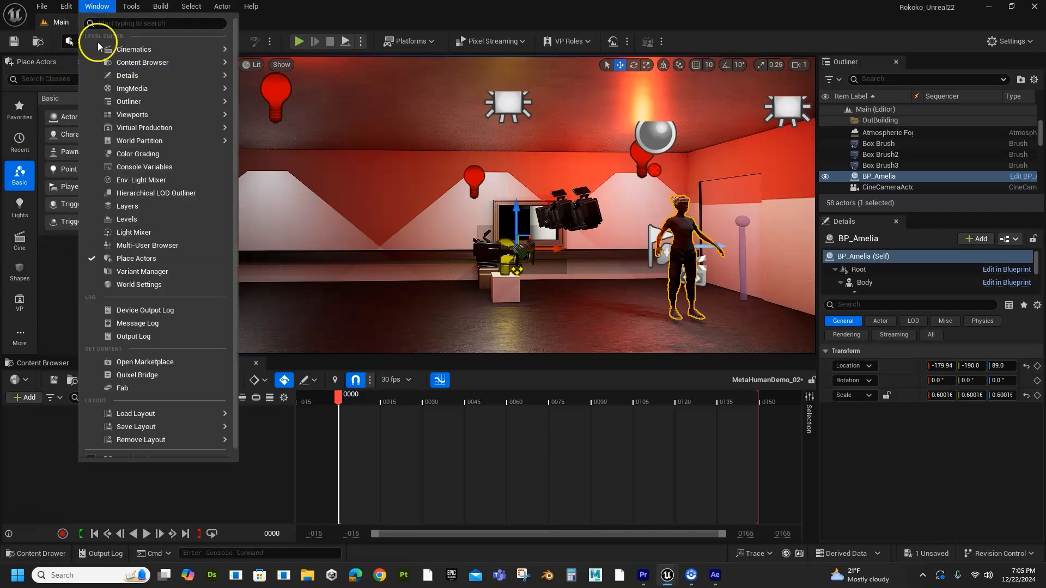
{"action": "left_click", "coordinate": [132, 375]}
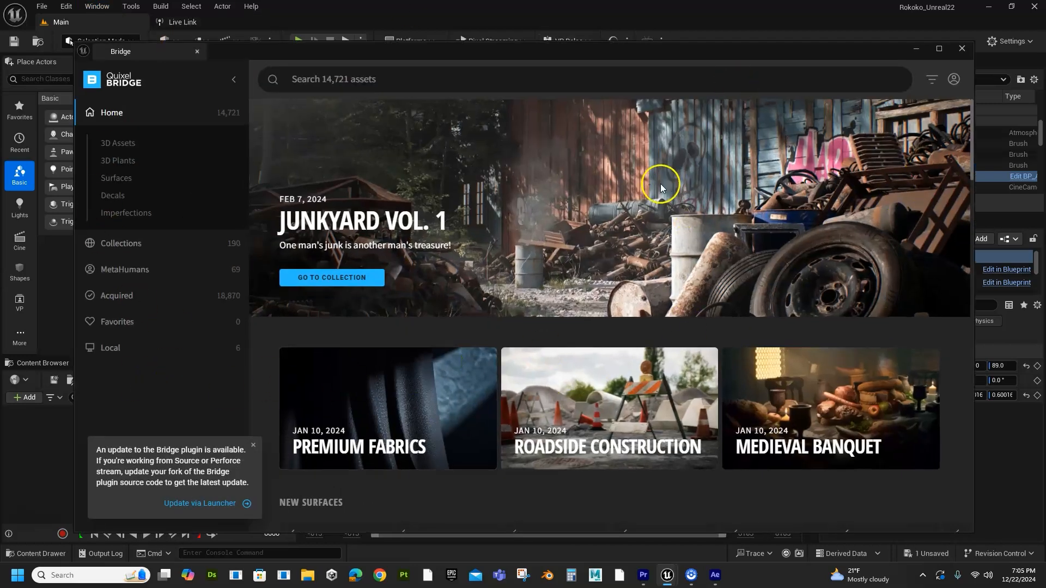
{"action": "left_click", "coordinate": [124, 271]}
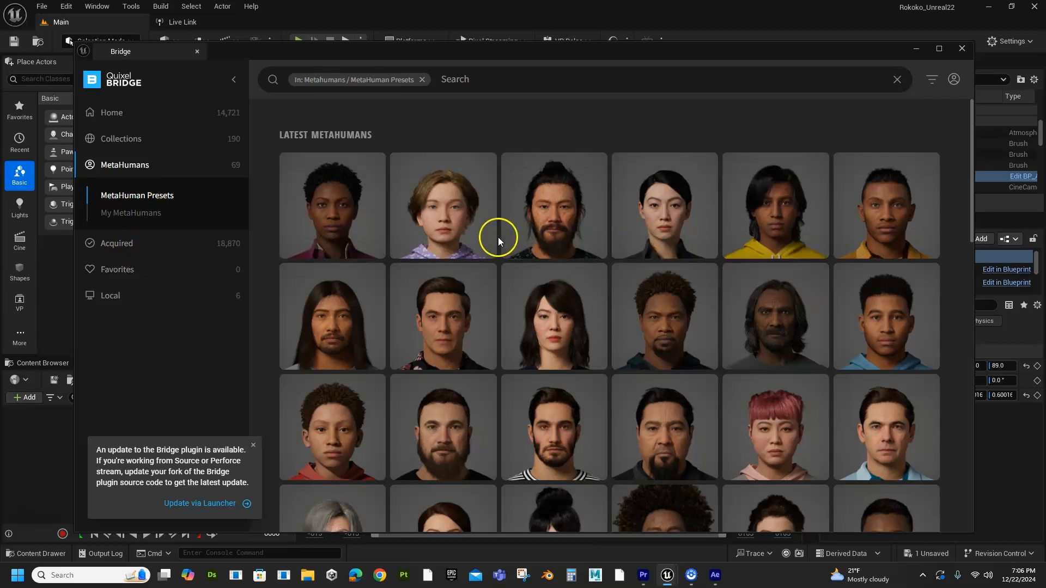
{"action": "left_click", "coordinate": [133, 214]}
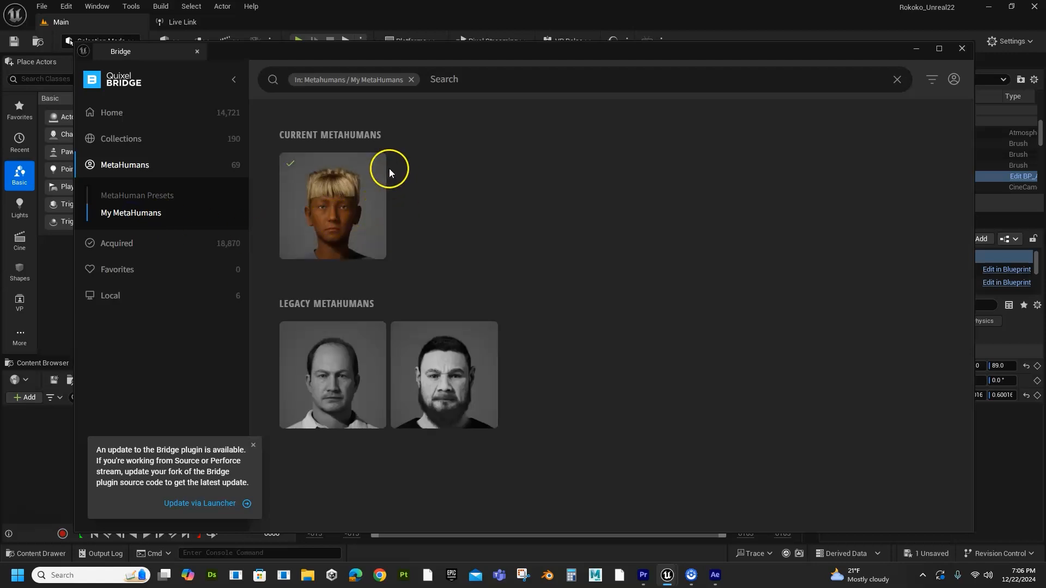
{"action": "left_click", "coordinate": [350, 214]}
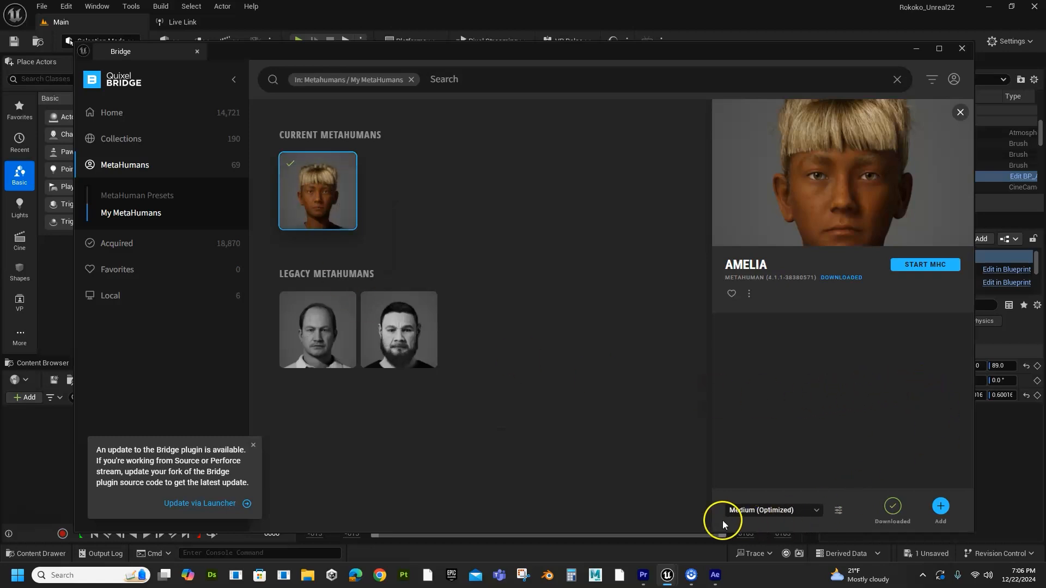
Download the Amelia MetaHuman at Medium (Optimized) quality and add it to the project.
{"action": "left_click", "coordinate": [750, 513]}
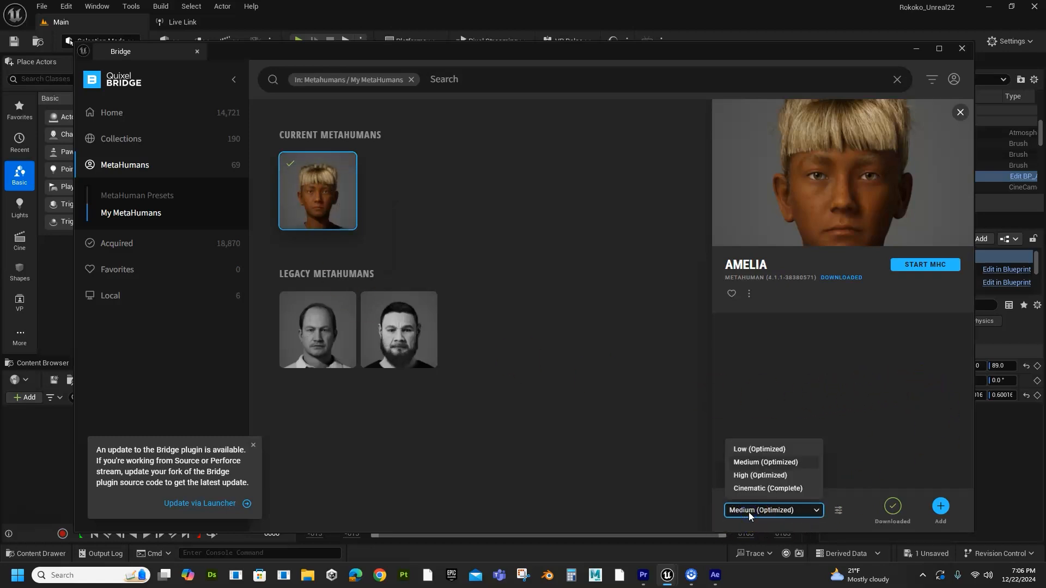
{"action": "left_click", "coordinate": [748, 462]}
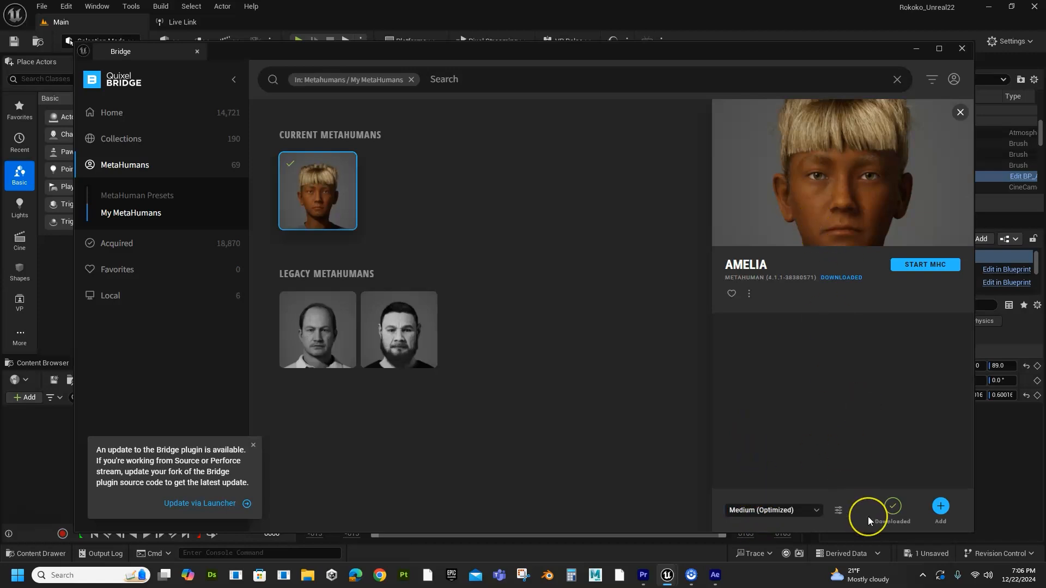
{"action": "left_click", "coordinate": [893, 506]}
{"action": "left_click", "coordinate": [894, 508]}
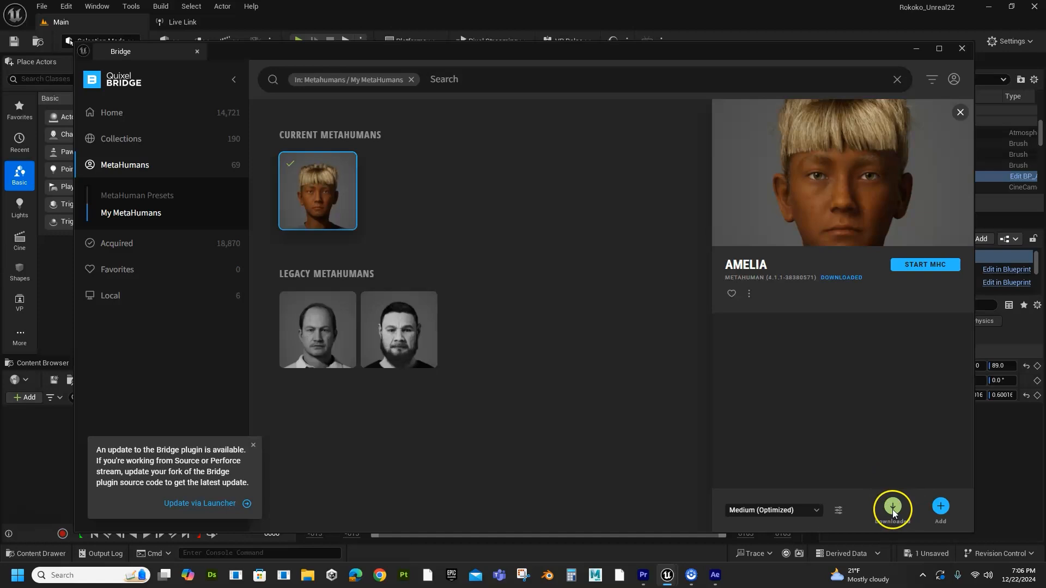
{"action": "left_click", "coordinate": [941, 508]}
{"action": "left_click", "coordinate": [925, 290]}
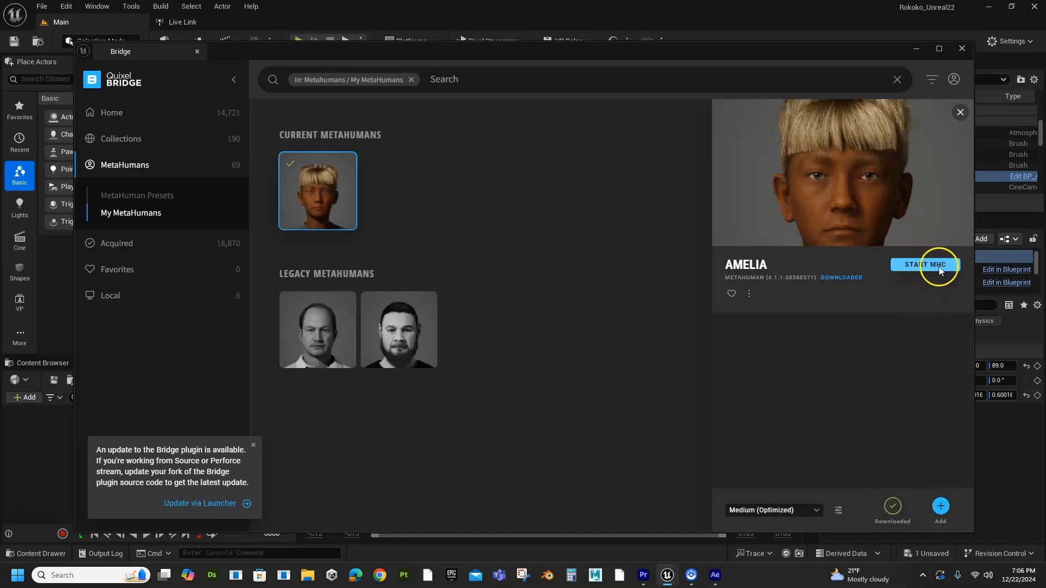
{"action": "left_click", "coordinate": [919, 266]}
{"action": "left_click", "coordinate": [831, 176]}
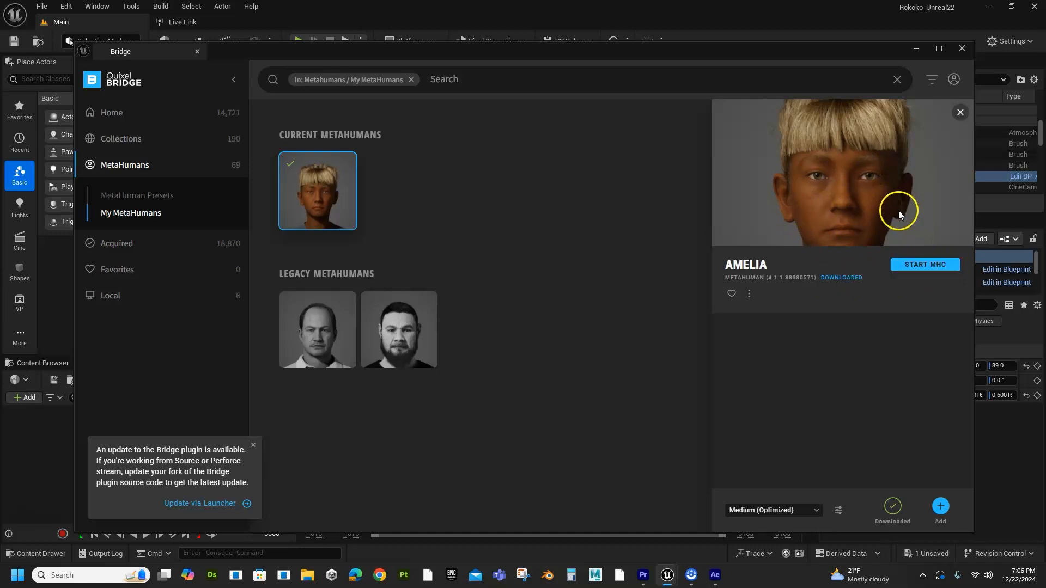
{"action": "left_click", "coordinate": [939, 505]}
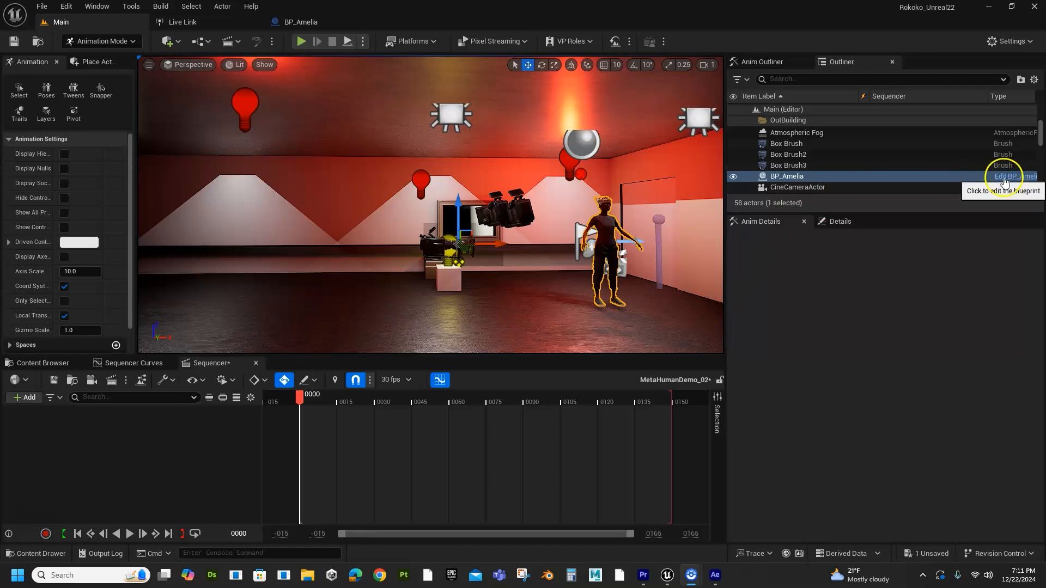
Open the BP_Amelia blueprint for editing and select its LODSync component.
{"action": "left_click", "coordinate": [779, 177]}
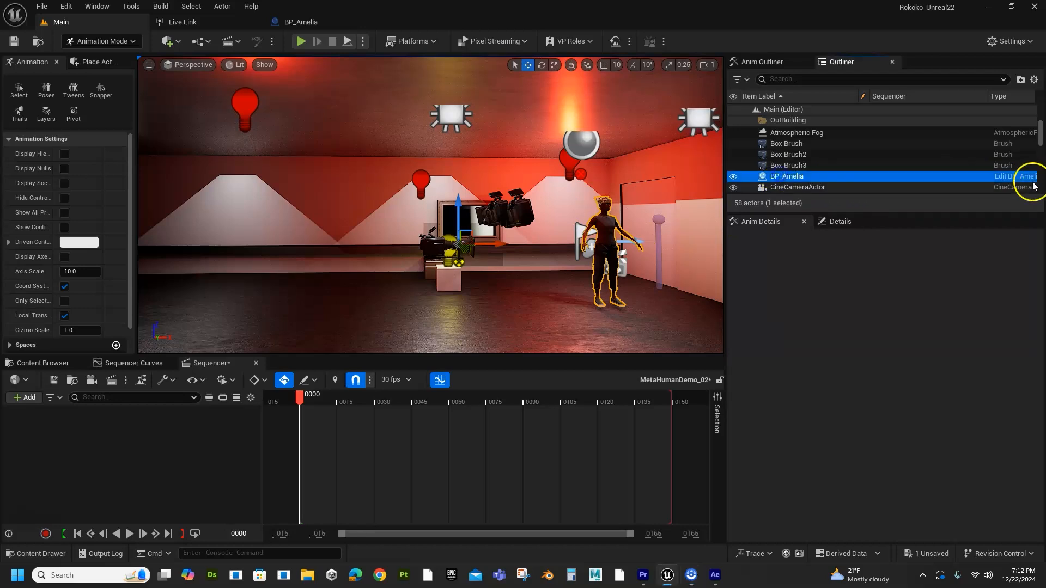
{"action": "left_click", "coordinate": [1006, 177]}
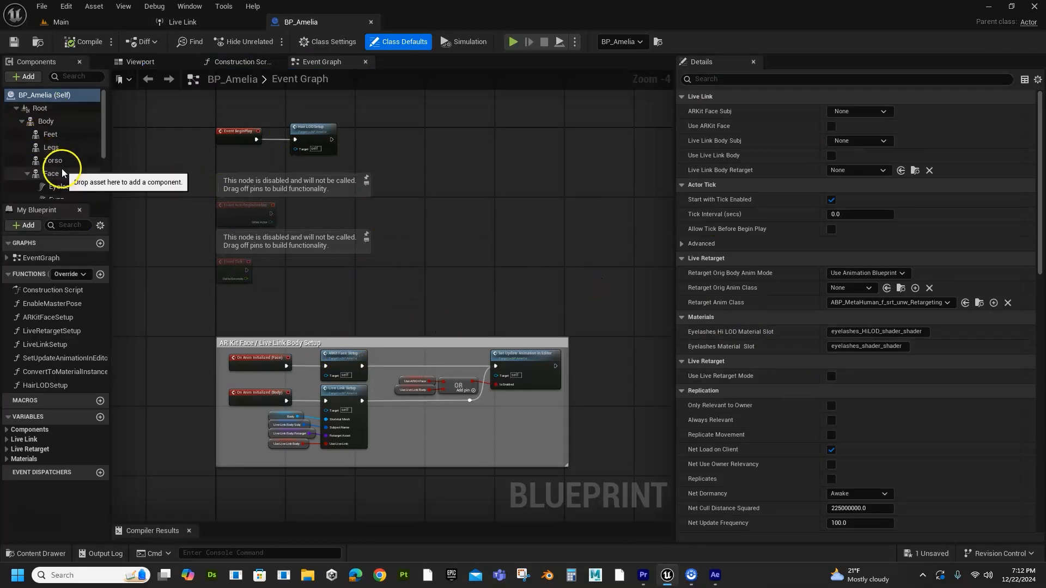
{"action": "scroll", "coordinate": [71, 163], "scroll_direction": "down", "scroll_amount": 3}
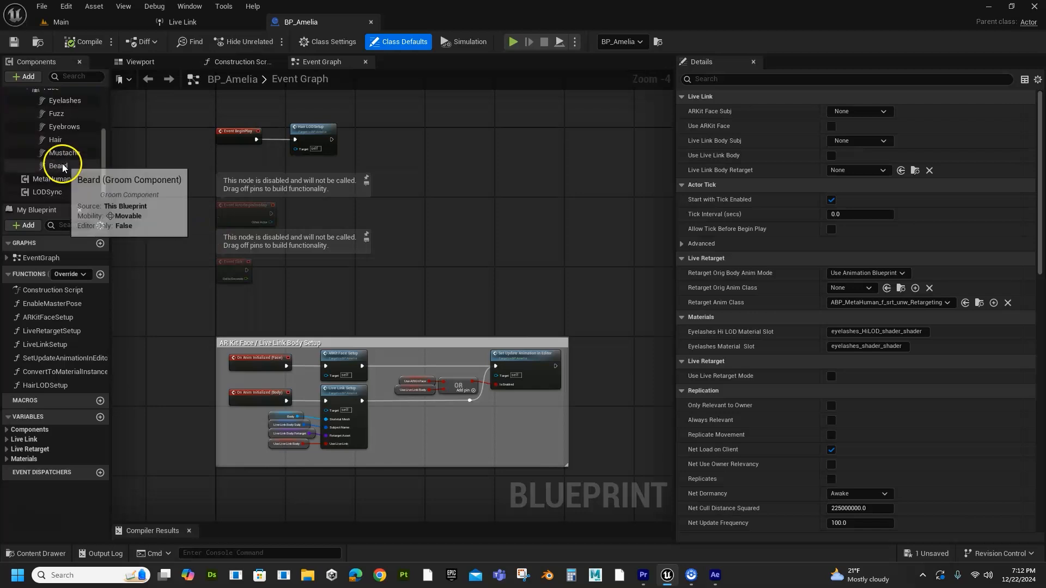
{"action": "left_click", "coordinate": [52, 194]}
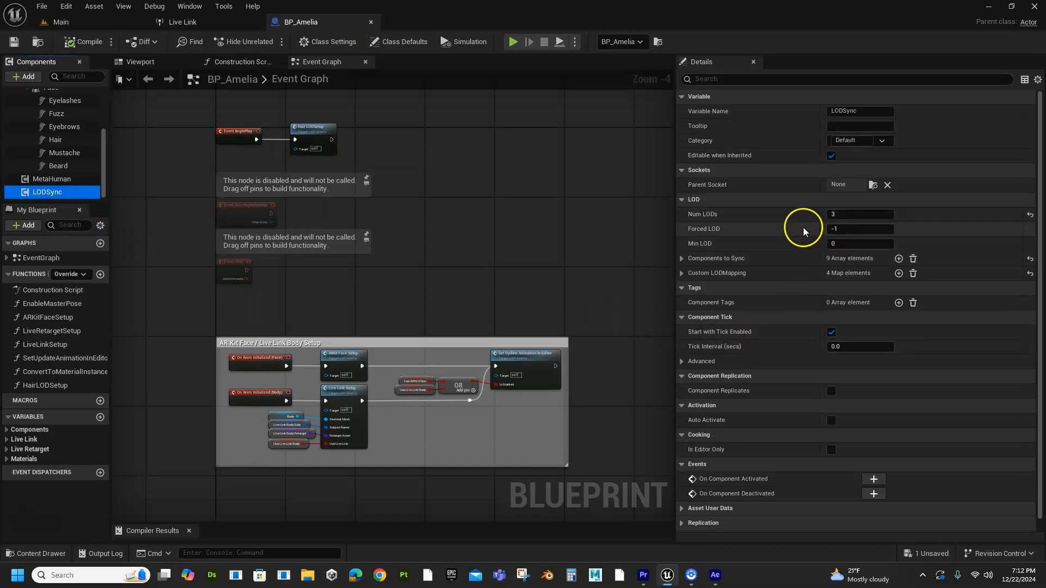
Set the LODSync component's Forced LOD to 0.
{"action": "mouse_move", "coordinate": [705, 233]}
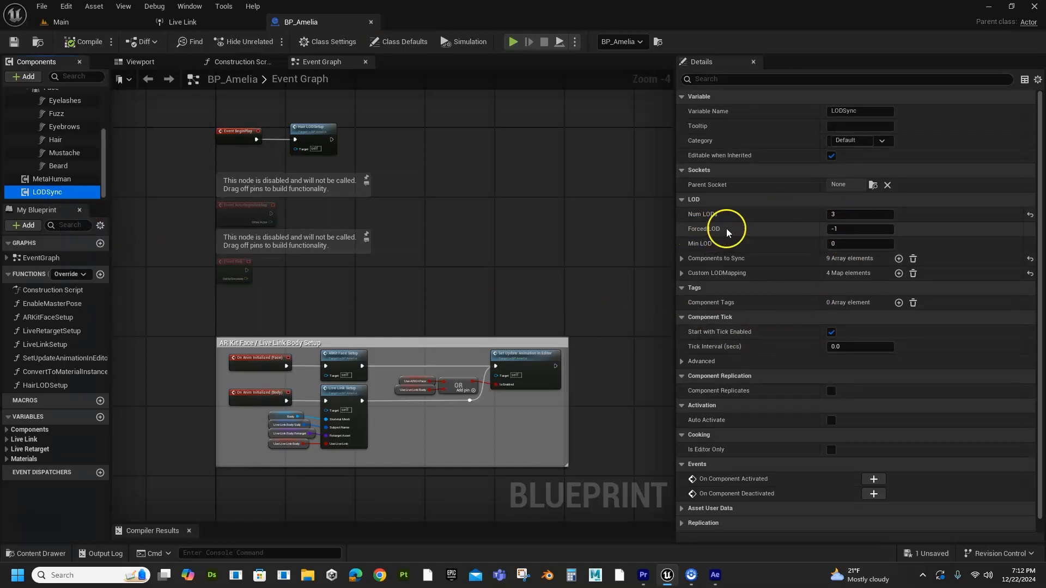
{"action": "left_click", "coordinate": [838, 229]}
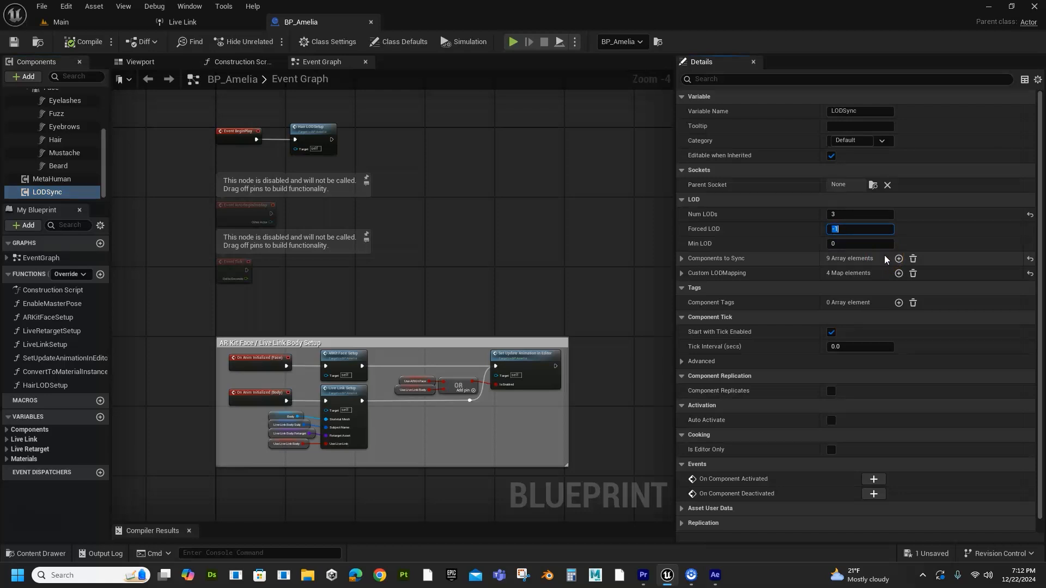
{"action": "type", "text": "0"}
{"action": "left_click", "coordinate": [782, 237]}
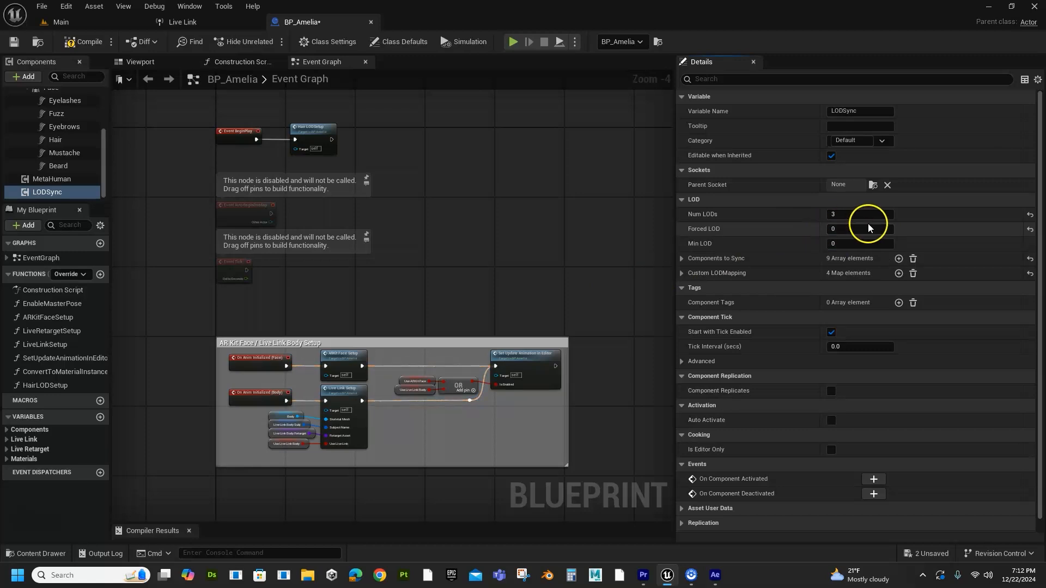
Compile and save the BP_Amelia blueprint, close it and return to the Main level.
{"action": "left_click", "coordinate": [88, 43]}
{"action": "left_click", "coordinate": [13, 42]}
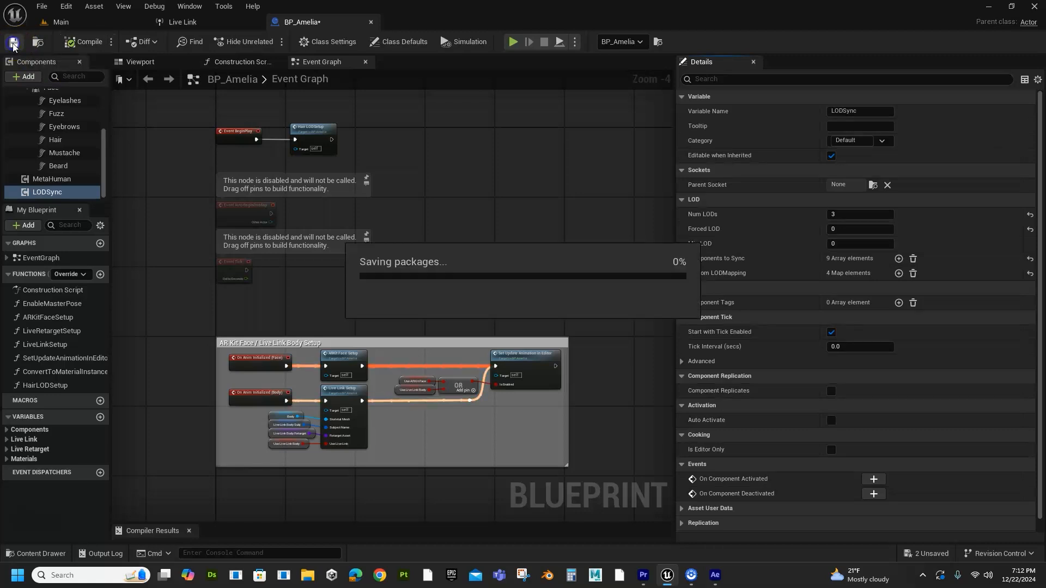
{"action": "left_click", "coordinate": [371, 22]}
{"action": "left_click", "coordinate": [77, 24]}
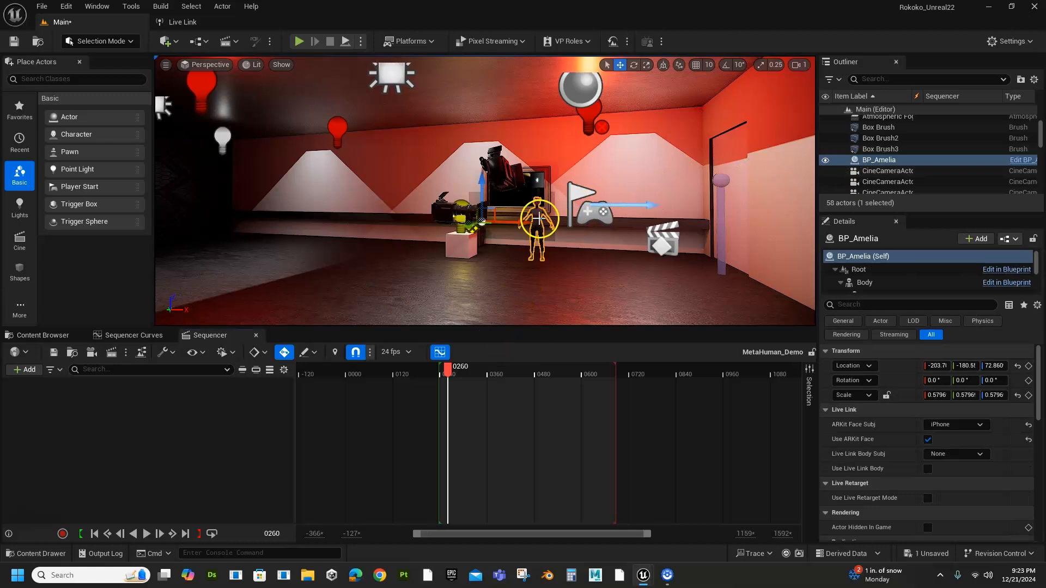
Add the BP_Amelia actor from the level to the MetaHuman_Demo sequence so it gets body and face control rig tracks.
{"action": "left_click_drag", "start_coordinate": [872, 161], "coordinate": [348, 431]}
{"action": "left_click_drag", "start_coordinate": [437, 370], "coordinate": [499, 414]}
{"action": "left_click", "coordinate": [537, 234]}
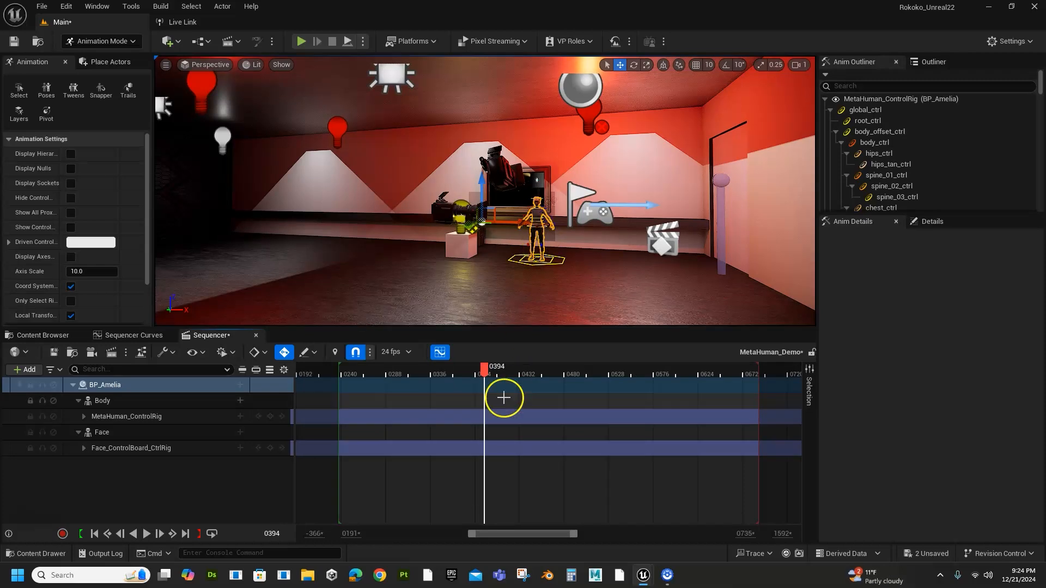
Examine the body control rig's controls around Amelia up close and from a full-figure view.
{"action": "left_click", "coordinate": [542, 218]}
{"action": "key", "text": "f"}
{"action": "scroll", "coordinate": [466, 259], "scroll_direction": "down", "scroll_amount": 6}
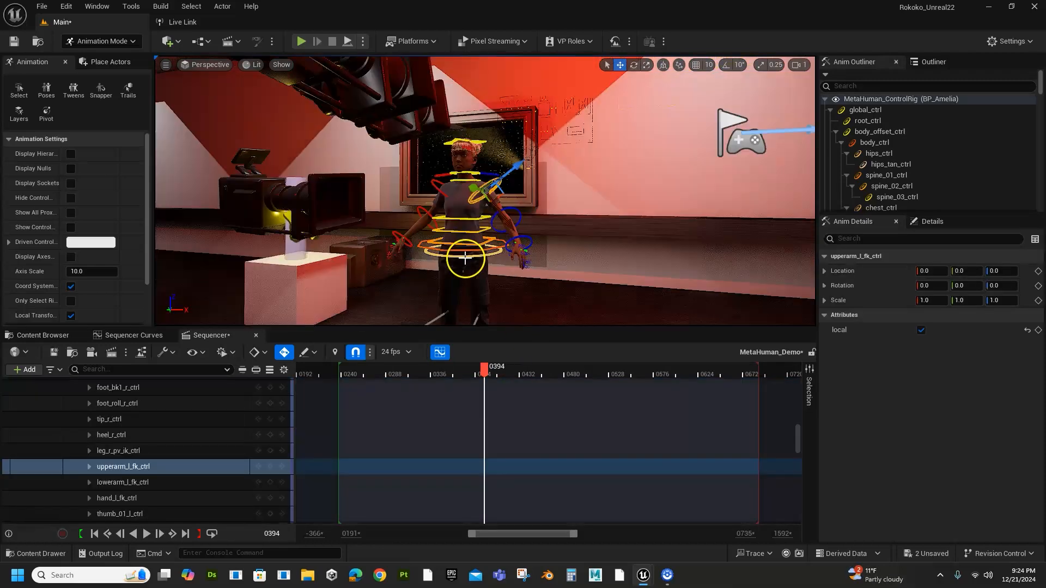
{"action": "scroll", "coordinate": [463, 256], "scroll_direction": "up", "scroll_amount": 3}
{"action": "left_click_drag", "start_coordinate": [439, 254], "coordinate": [423, 270], "text": "alt"}
{"action": "scroll", "coordinate": [480, 282], "scroll_direction": "up", "scroll_amount": 3}
{"action": "left_click", "coordinate": [380, 260]}
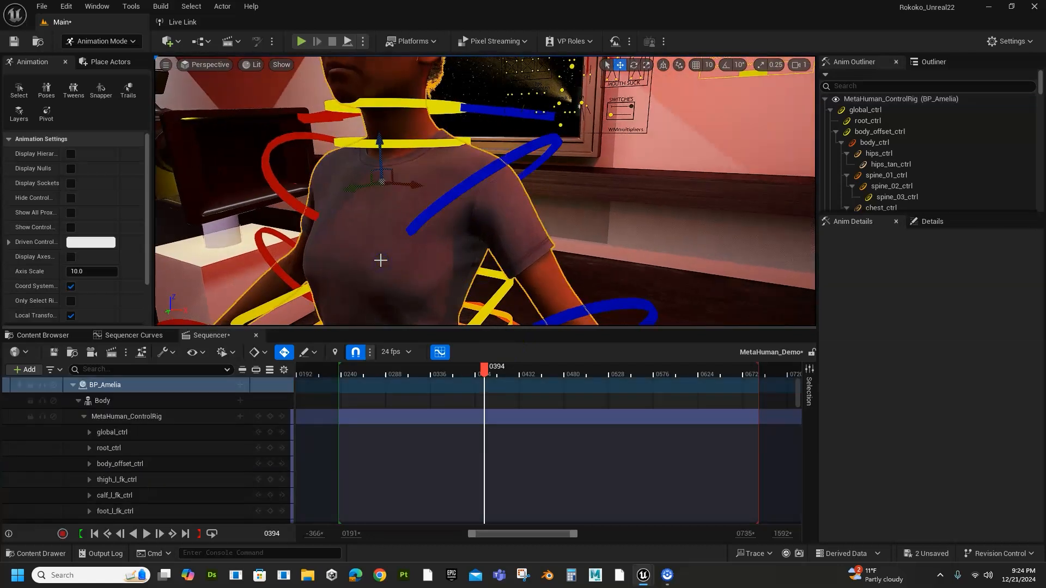
{"action": "key", "text": "f"}
{"action": "scroll", "coordinate": [484, 227], "scroll_direction": "up", "scroll_amount": 2}
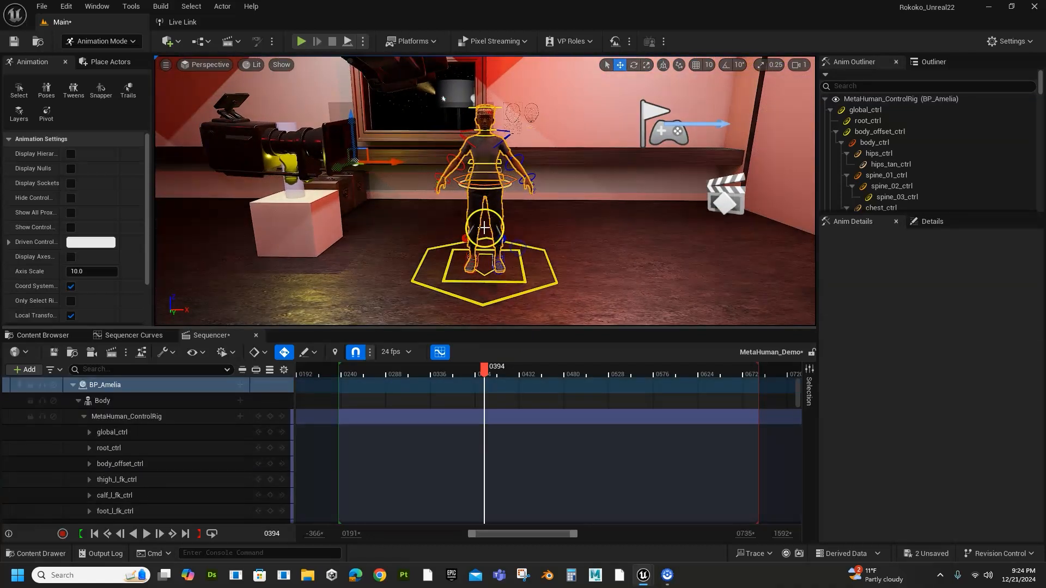
Rotate head_ctrl by about 0.44° around Z and set its first keyframe at about frame 265.
{"action": "left_click_drag", "start_coordinate": [484, 368], "coordinate": [431, 367]}
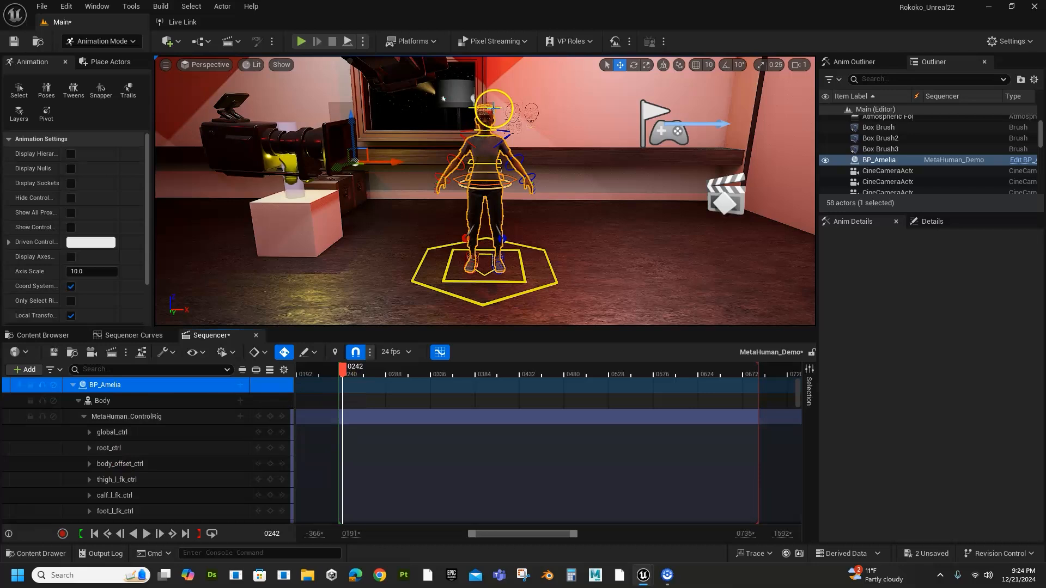
{"action": "left_click", "coordinate": [494, 109]}
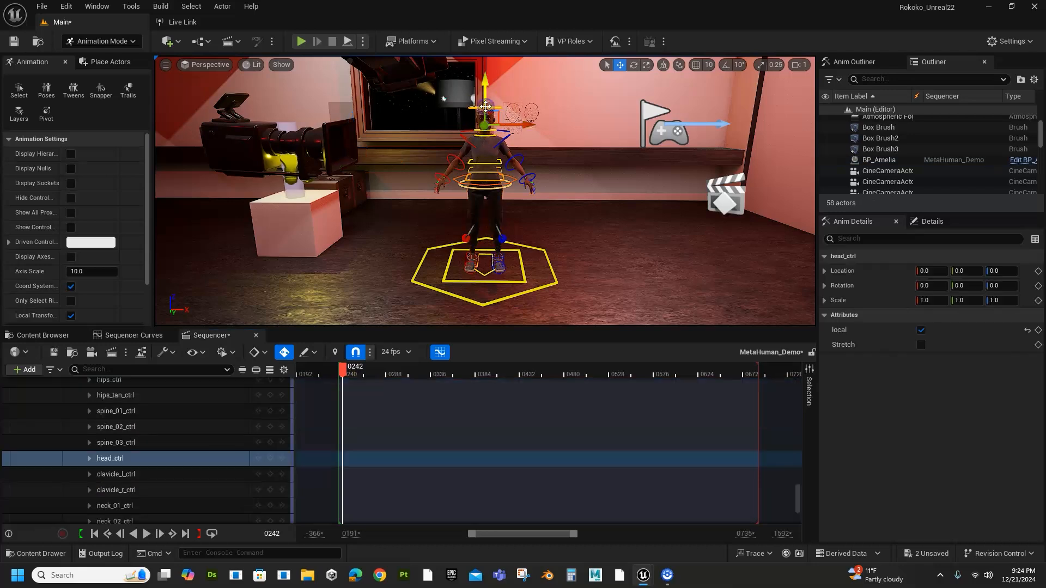
{"action": "key", "text": "e"}
{"action": "left_click_drag", "start_coordinate": [536, 126], "coordinate": [544, 154]}
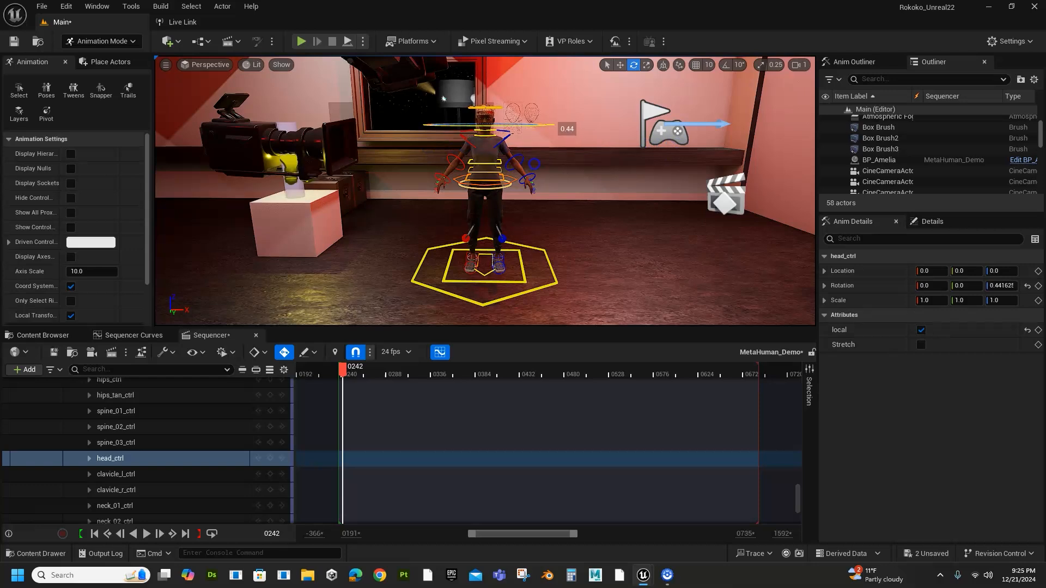
{"action": "left_click", "coordinate": [334, 375]}
{"action": "left_click_drag", "start_coordinate": [334, 375], "coordinate": [368, 376]}
Turn head_ctrl to a Z rotation of about -31° at frame 291 so a second keyframe is recorded.
{"action": "left_click_drag", "start_coordinate": [387, 379], "coordinate": [390, 380]}
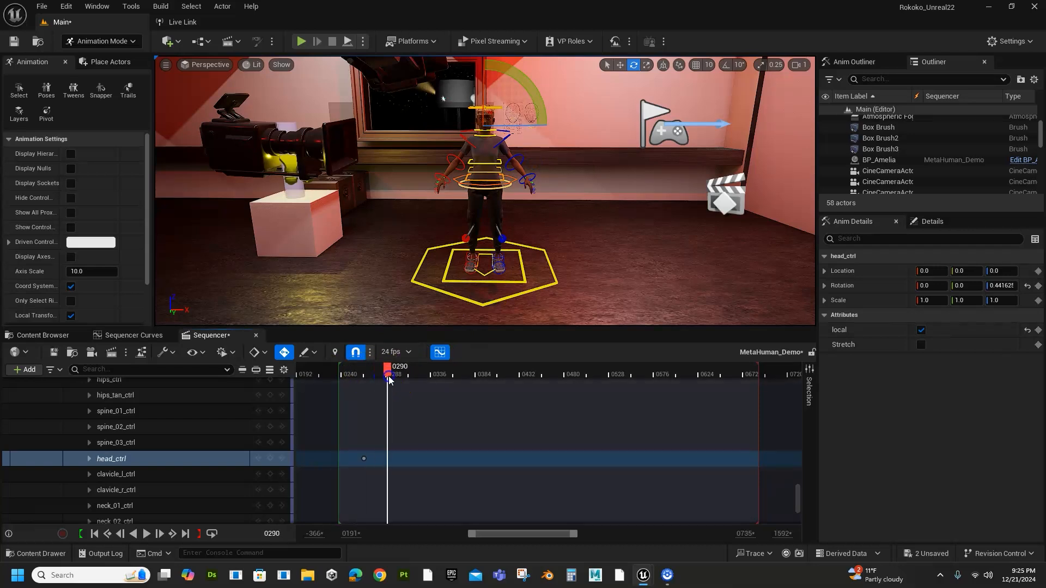
{"action": "left_click_drag", "start_coordinate": [502, 129], "coordinate": [524, 124]}
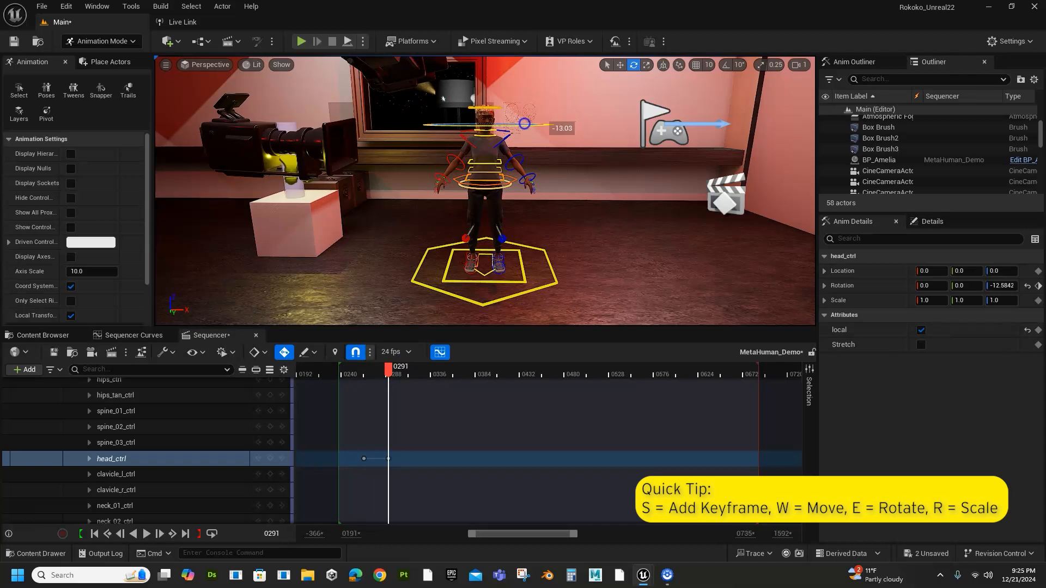
{"action": "left_click", "coordinate": [390, 457]}
{"action": "mouse_move", "coordinate": [392, 375]}
{"action": "left_mouse_down"}
{"action": "mouse_move", "coordinate": [353, 380]}
{"action": "mouse_move", "coordinate": [385, 376]}
{"action": "left_mouse_up"}
Turn off automatic keying and rotate head_ctrl to about 23° around Z at frame 325.
{"action": "left_click", "coordinate": [284, 353]}
{"action": "left_click", "coordinate": [283, 353]}
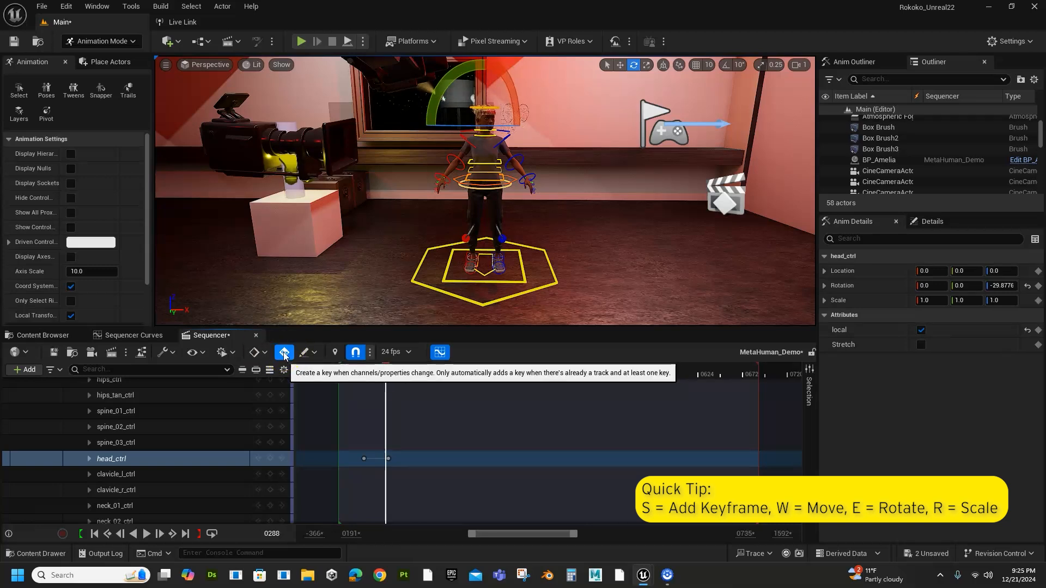
{"action": "left_click", "coordinate": [283, 353]}
{"action": "left_click_drag", "start_coordinate": [375, 376], "coordinate": [393, 380]}
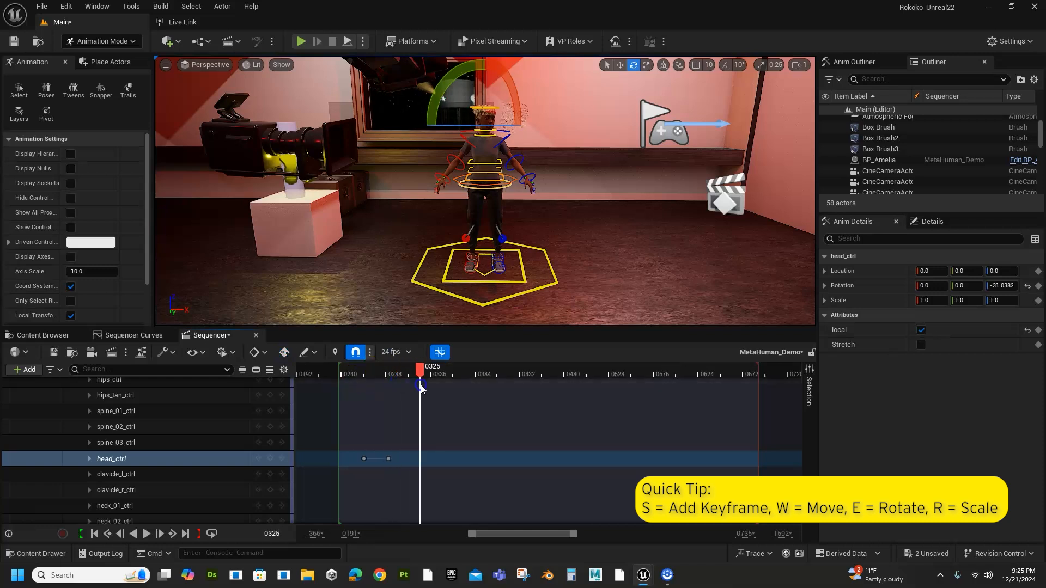
{"action": "mouse_move", "coordinate": [467, 140]}
{"action": "left_mouse_down"}
{"action": "mouse_move", "coordinate": [477, 117]}
{"action": "mouse_move", "coordinate": [468, 125]}
{"action": "left_mouse_up"}
{"action": "left_click_drag", "start_coordinate": [413, 451], "coordinate": [425, 461]}
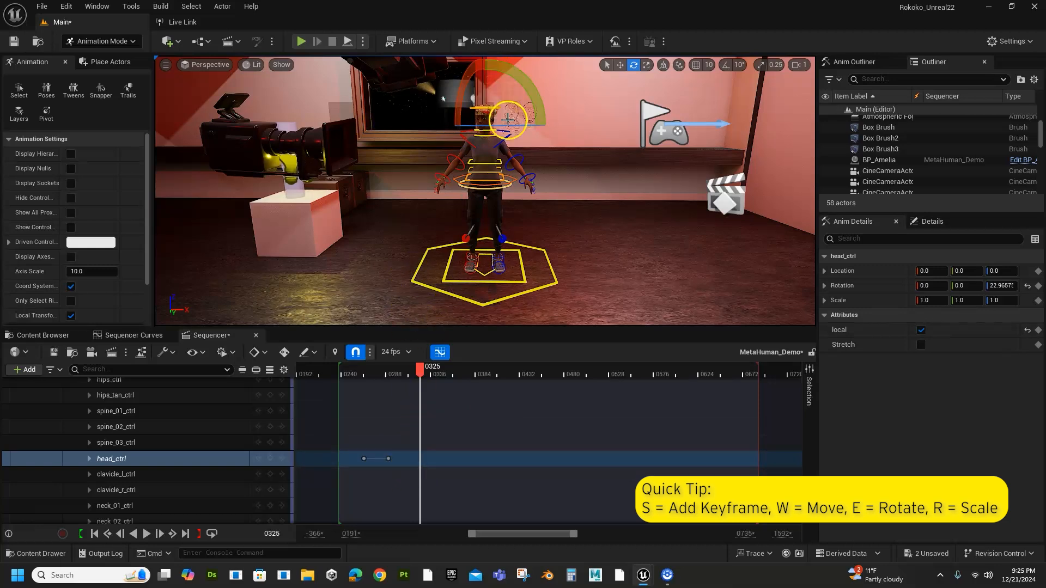
Turn automatic keying back on and rotate head_ctrl to about 27° around Z to key it at frame 325.
{"action": "left_click", "coordinate": [285, 353]}
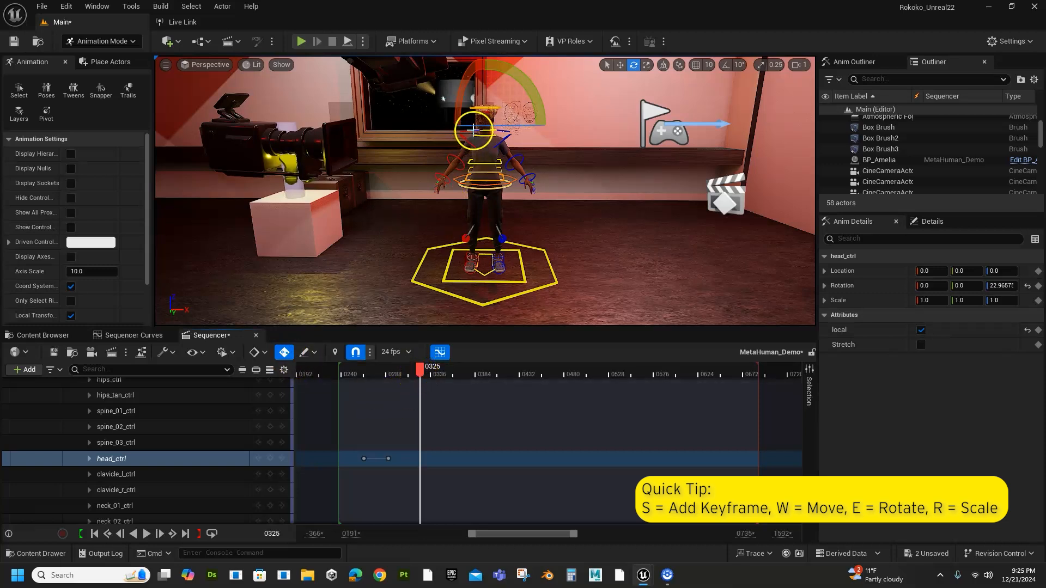
{"action": "left_click_drag", "start_coordinate": [471, 127], "coordinate": [474, 127]}
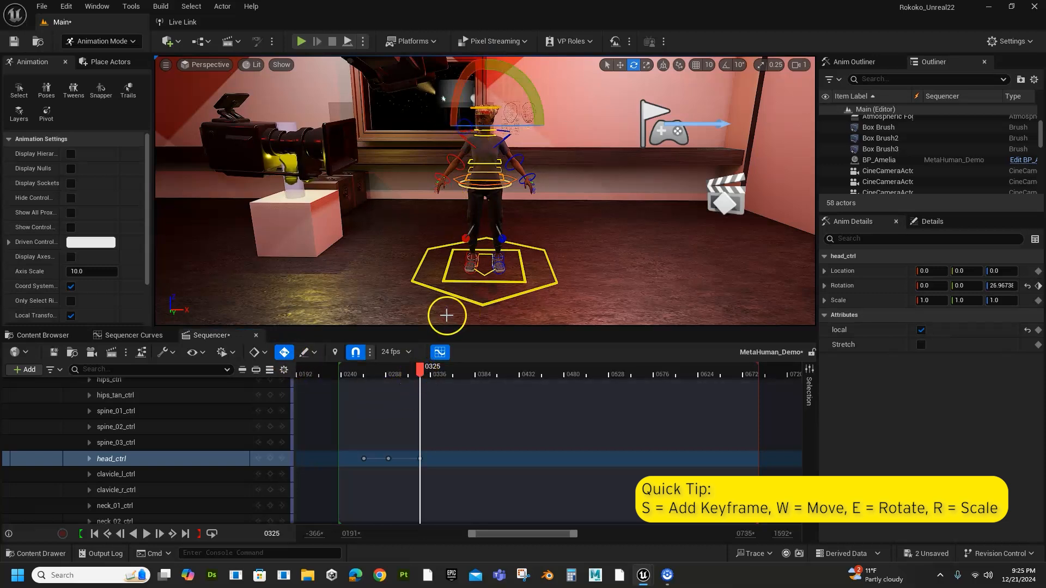
{"action": "mouse_move", "coordinate": [419, 368]}
{"action": "left_mouse_down"}
{"action": "mouse_move", "coordinate": [354, 368]}
{"action": "mouse_move", "coordinate": [384, 391]}
{"action": "mouse_move", "coordinate": [420, 386]}
{"action": "left_mouse_up"}
Try a rotation of the hips control at frame 324, undo it, and rotate the hip-level control again.
{"action": "left_click_drag", "start_coordinate": [481, 188], "coordinate": [480, 188], "text": "alt"}
{"action": "left_click", "coordinate": [479, 186]}
{"action": "left_click_drag", "start_coordinate": [460, 124], "coordinate": [467, 119]}
{"action": "key", "text": "ctrl+z"}
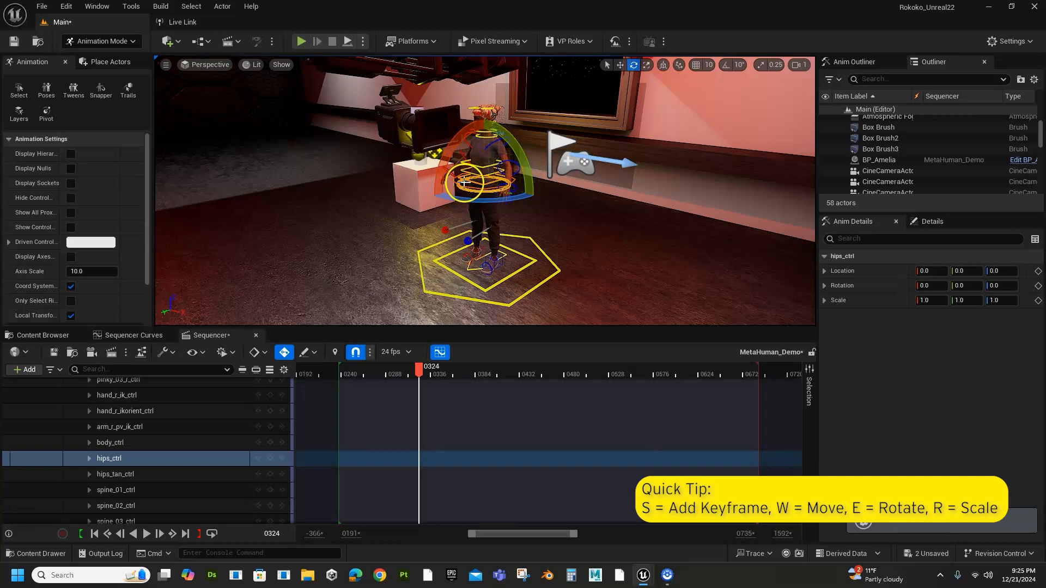
{"action": "left_click", "coordinate": [479, 180]}
{"action": "left_click_drag", "start_coordinate": [473, 117], "coordinate": [467, 156]}
Move foot_r_ik_ctrl forward and up to a location of about Y 32 and Z 33.7, lifting Amelia's right foot.
{"action": "left_click", "coordinate": [476, 264]}
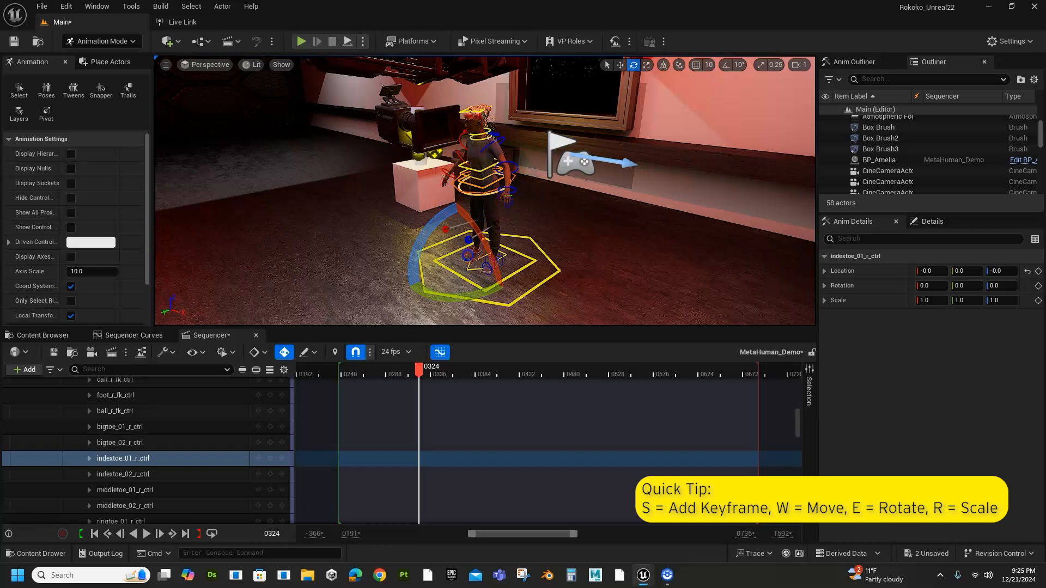
{"action": "left_click", "coordinate": [472, 255]}
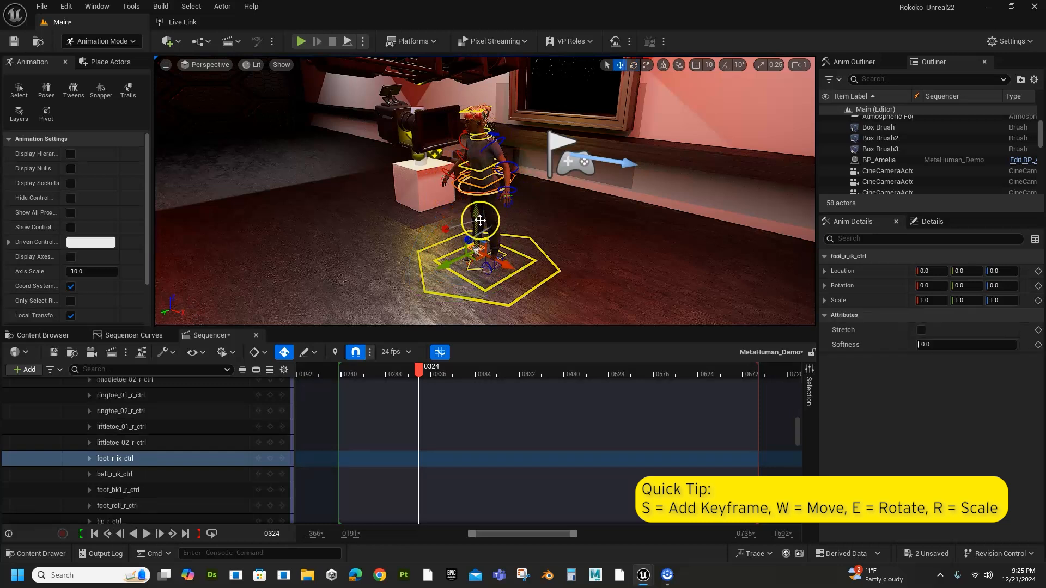
{"action": "left_click_drag", "start_coordinate": [477, 193], "coordinate": [675, 234]}
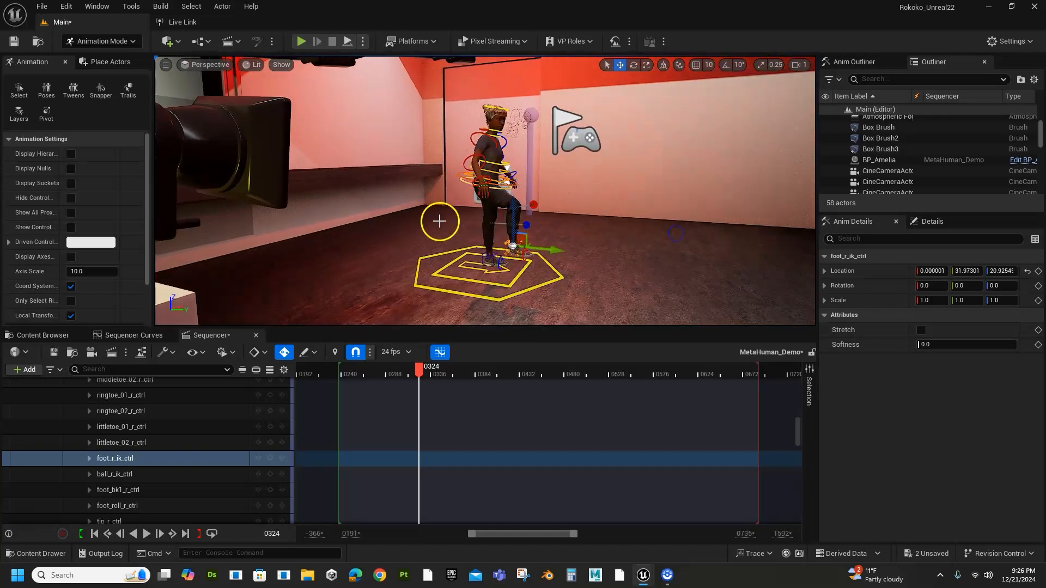
{"action": "left_click_drag", "start_coordinate": [518, 226], "coordinate": [414, 233]}
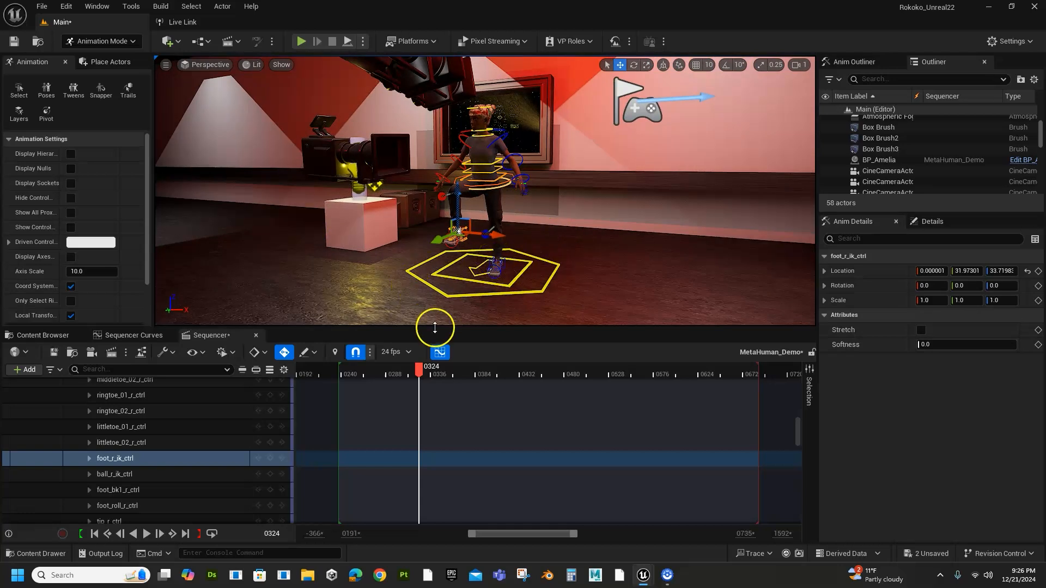
{"action": "left_click", "coordinate": [339, 373]}
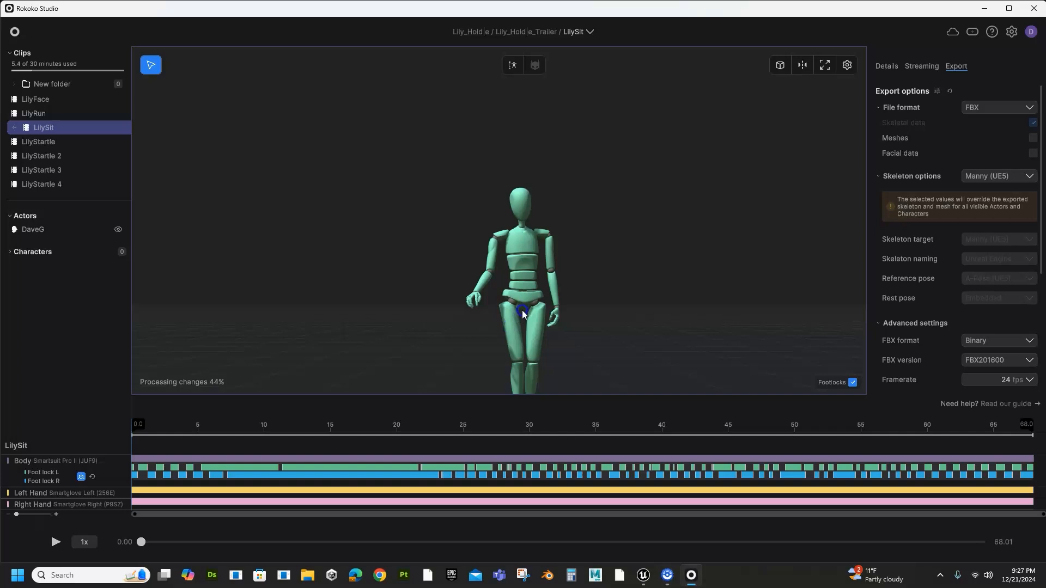
Review the LilySit clip's motion in Rokoko Studio up to about 16.8 seconds with the whole figure in view.
{"action": "scroll", "coordinate": [524, 298], "scroll_direction": "down", "scroll_amount": 2}
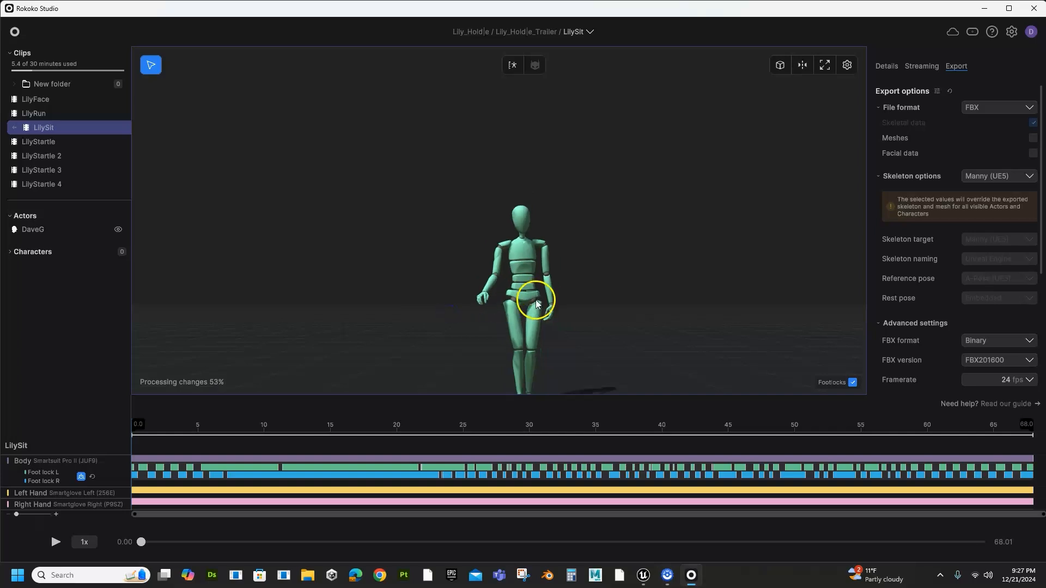
{"action": "scroll", "coordinate": [536, 303], "scroll_direction": "down", "scroll_amount": 1}
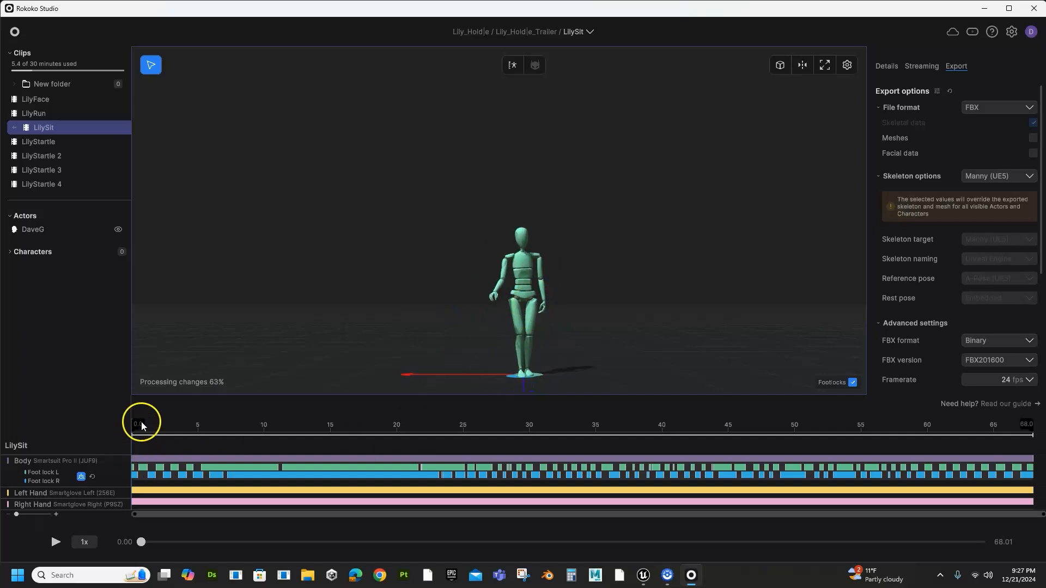
{"action": "left_click_drag", "start_coordinate": [142, 423], "coordinate": [259, 486]}
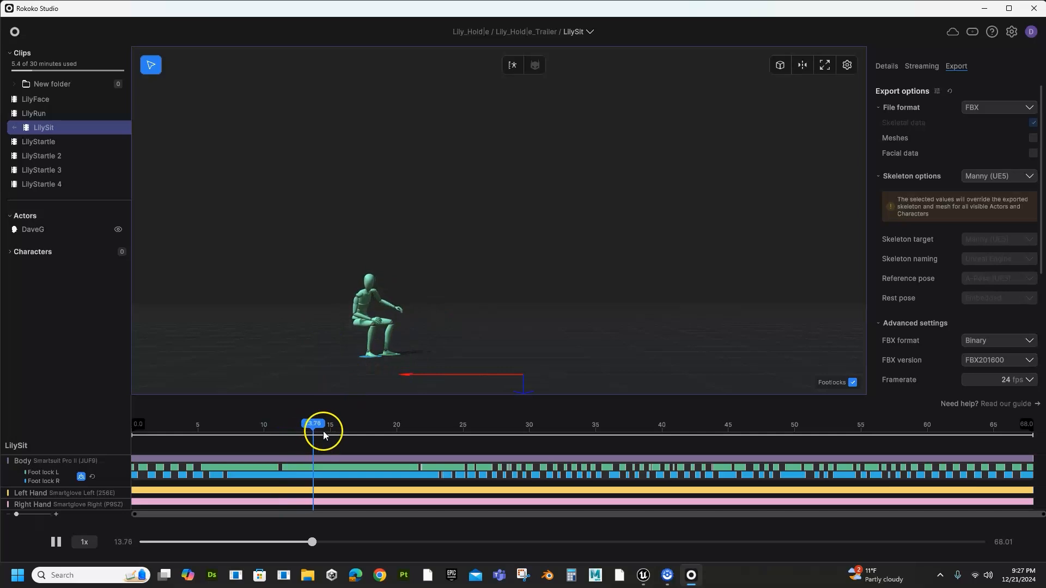
{"action": "left_click_drag", "start_coordinate": [330, 433], "coordinate": [354, 478]}
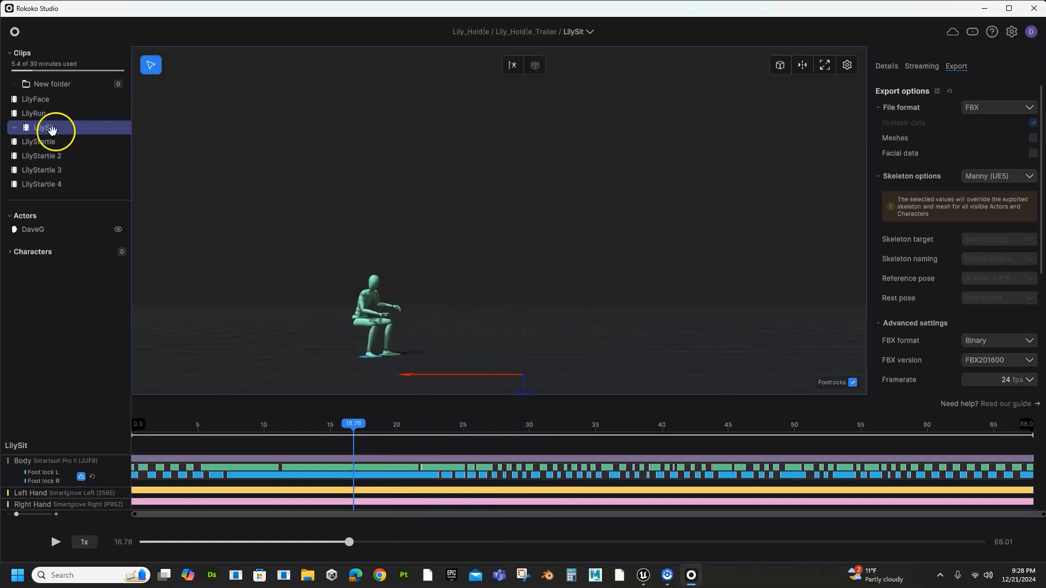
Leave the LilySit clip's timeline for the scene view and apply the Unreal Engine 5 Manny export preset.
{"action": "left_click", "coordinate": [13, 129]}
{"action": "left_click", "coordinate": [16, 128]}
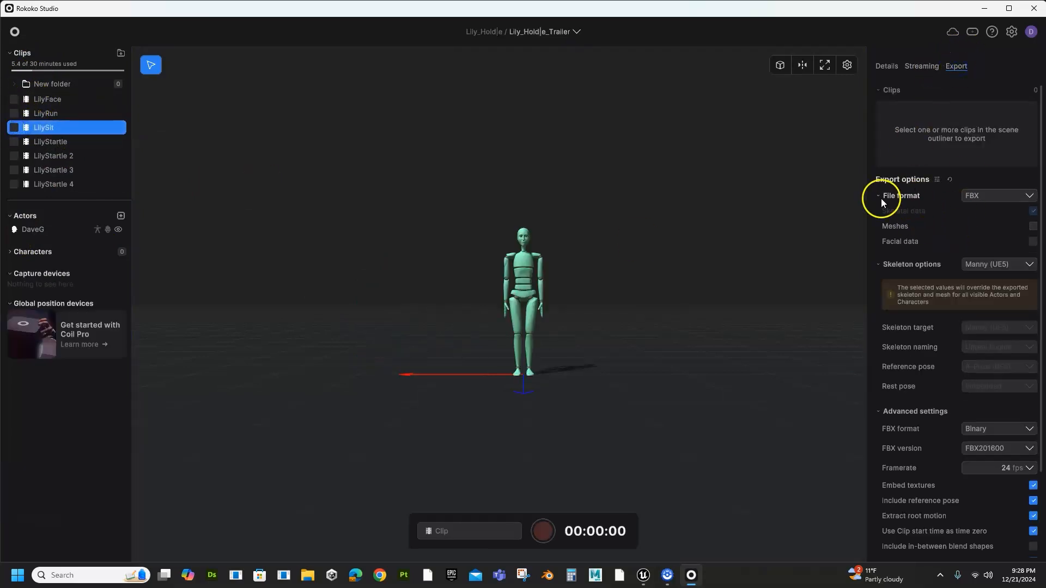
{"action": "left_click", "coordinate": [937, 180]}
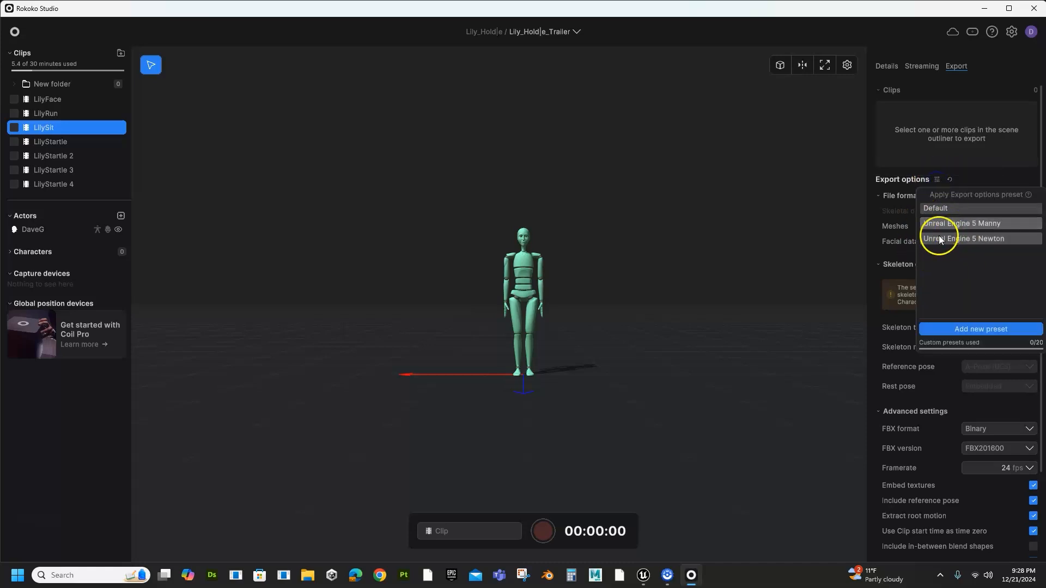
{"action": "left_click", "coordinate": [989, 223]}
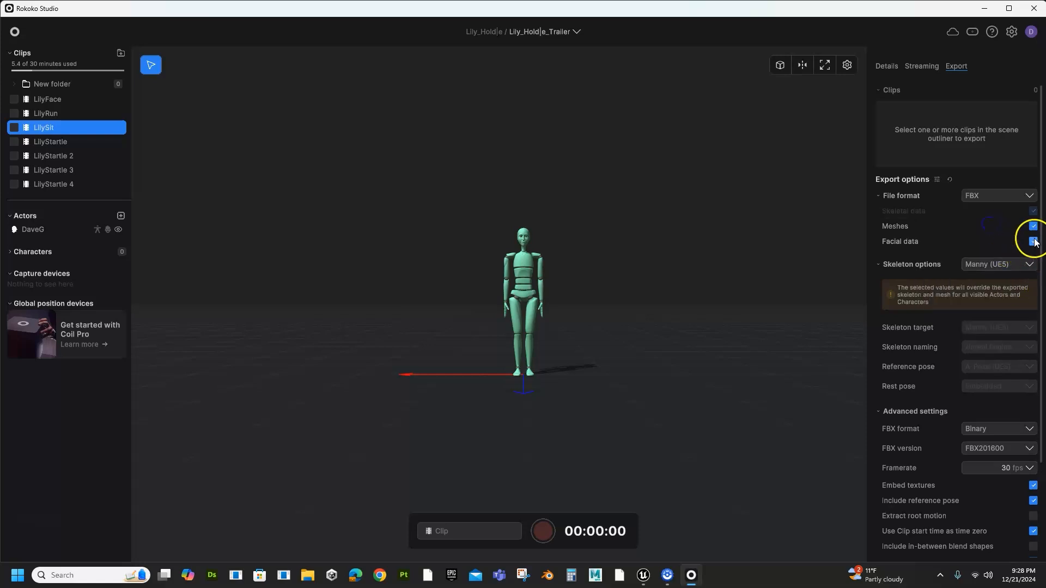
{"action": "scroll", "coordinate": [930, 323], "scroll_direction": "down", "scroll_amount": 3}
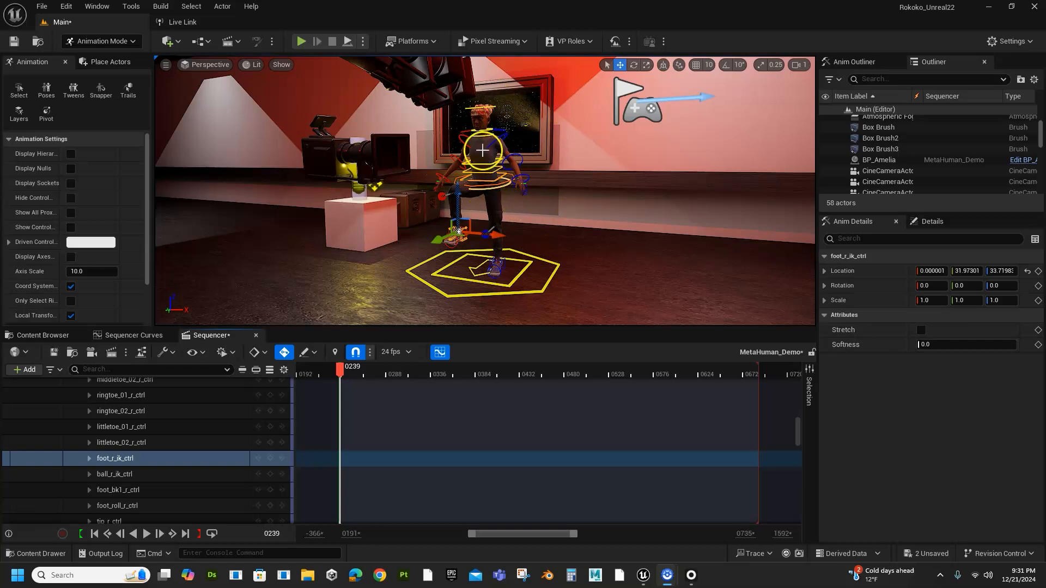
In Unreal Engine, create a folder named NewRokokoImport inside the RokokoMotionFiles content folder.
{"action": "left_click", "coordinate": [42, 335]}
{"action": "left_click", "coordinate": [248, 353]}
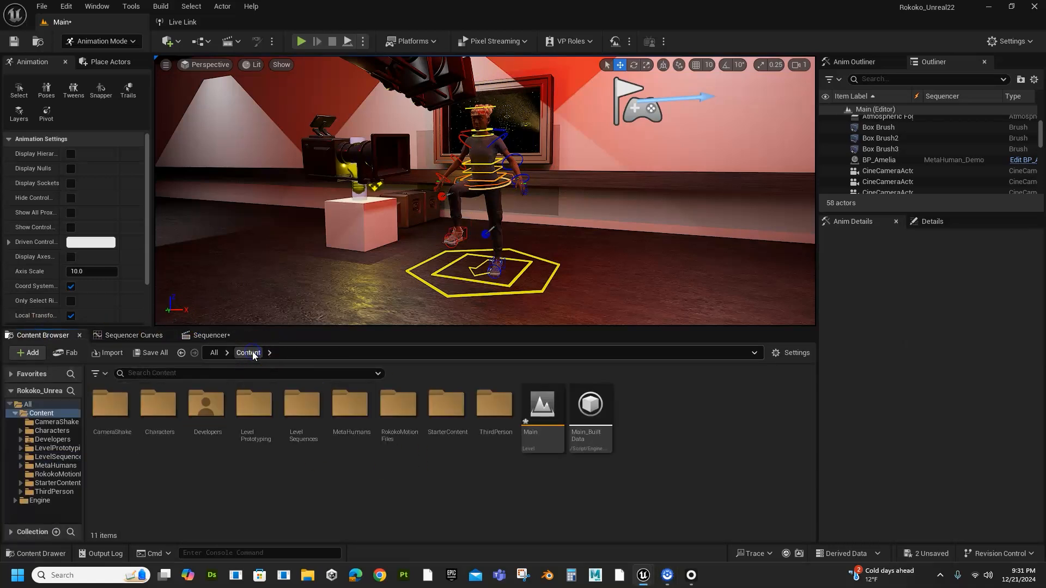
{"action": "double_click", "coordinate": [400, 405]}
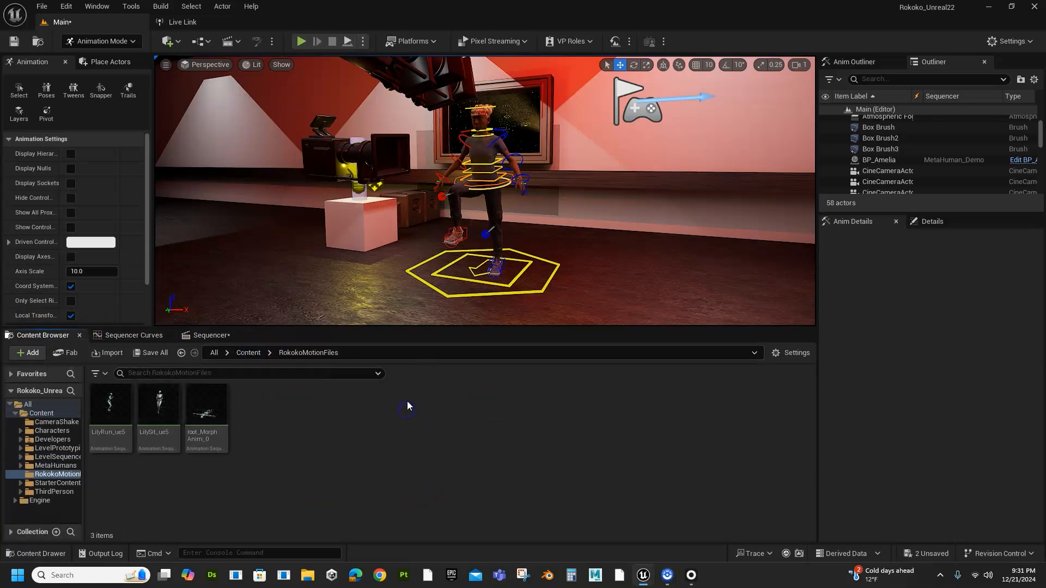
{"action": "right_click", "coordinate": [263, 430]}
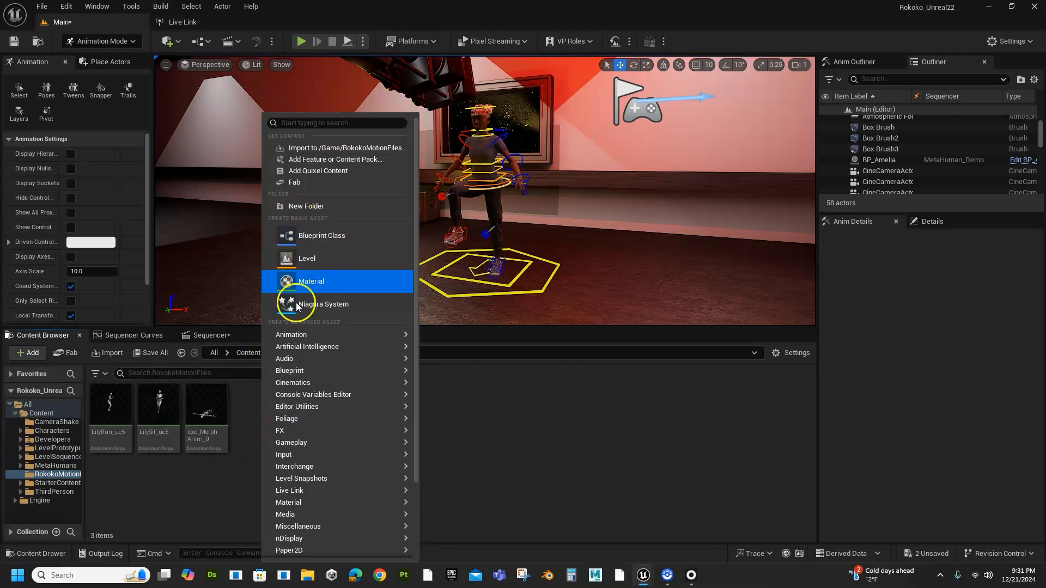
{"action": "left_click", "coordinate": [296, 212]}
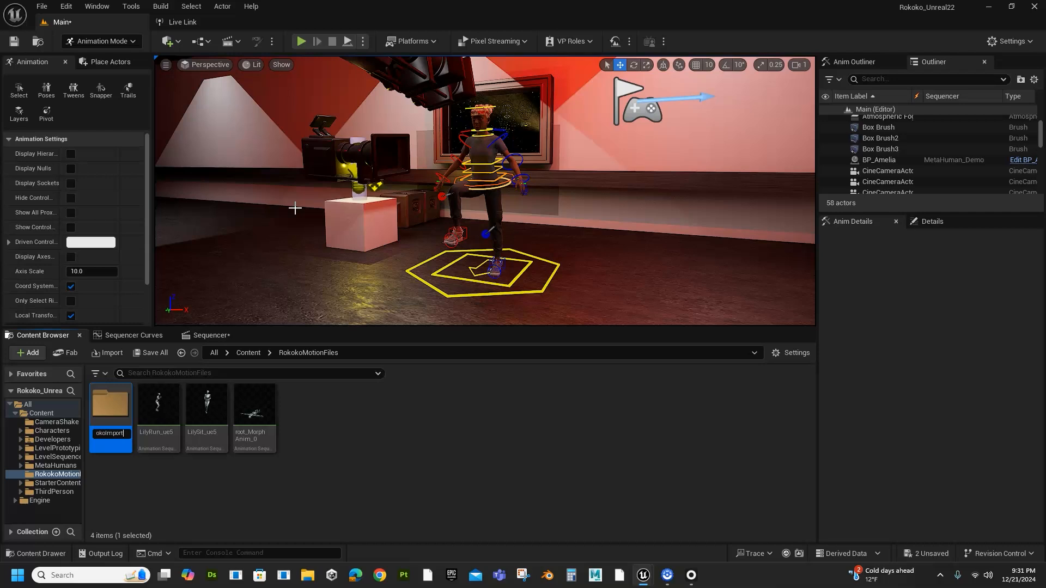
{"action": "key", "text": "Return"}
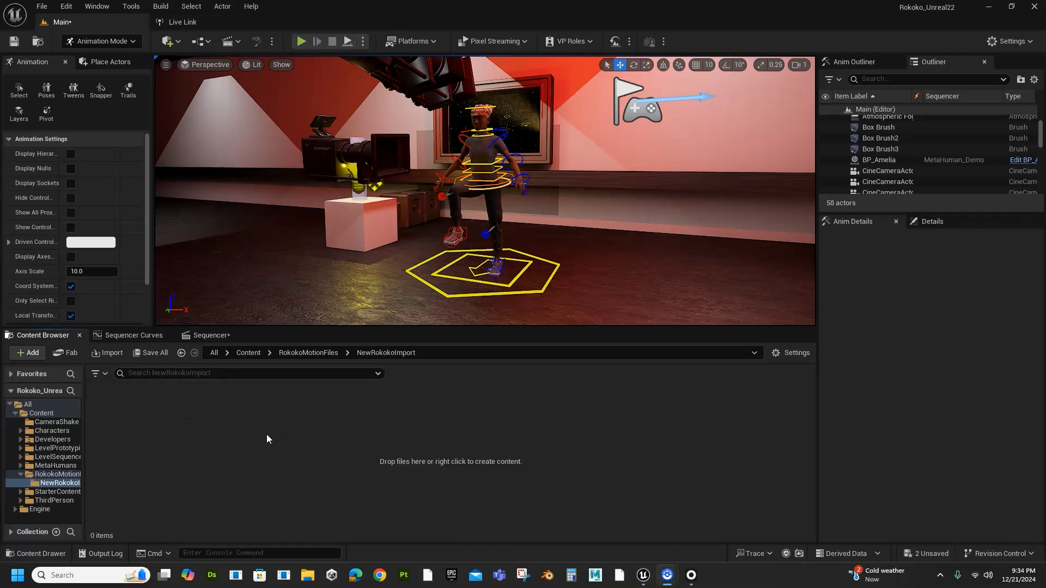
Start an import into the NewRokokoImport folder using the LilySit_ue5 file from RokokExport_NoRoot.
{"action": "right_click", "coordinate": [267, 433]}
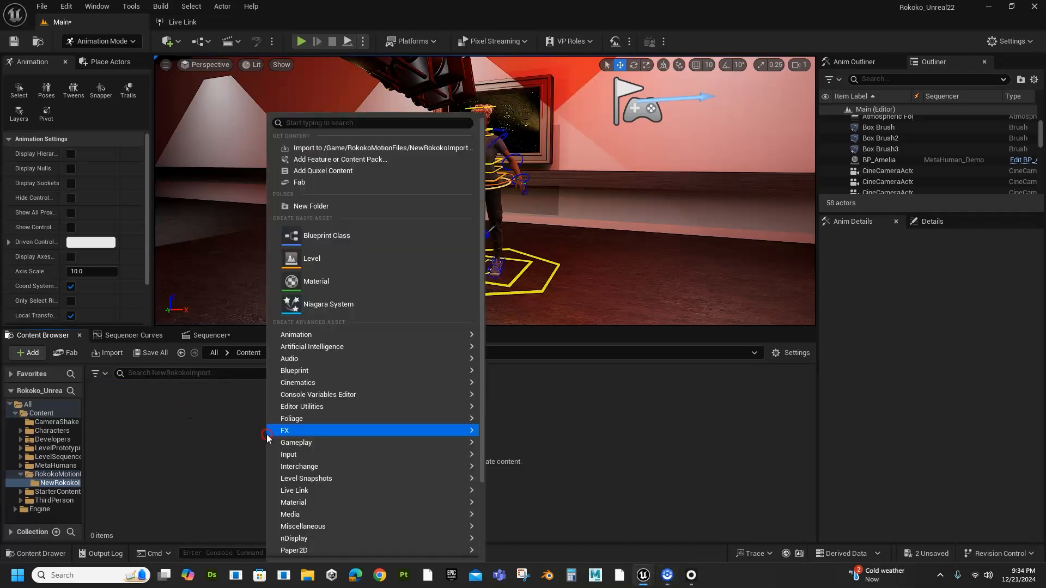
{"action": "left_click", "coordinate": [322, 153]}
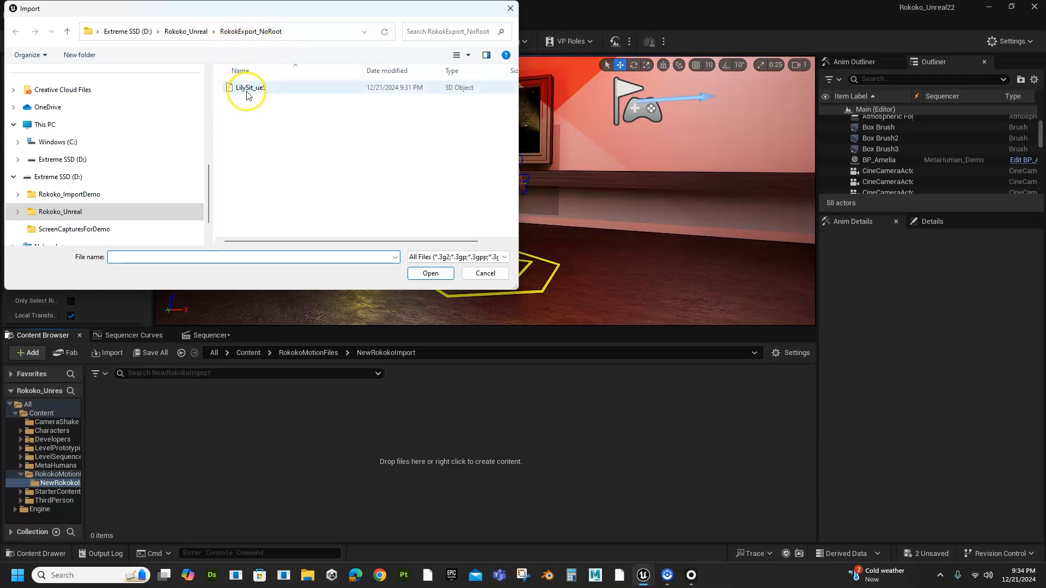
{"action": "left_click", "coordinate": [260, 88]}
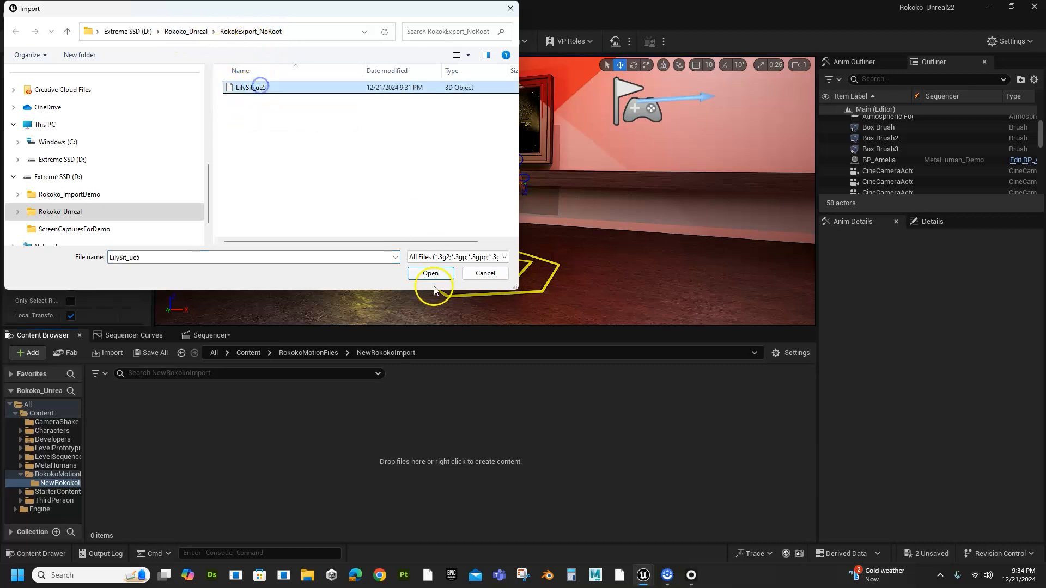
{"action": "left_click", "coordinate": [433, 274]}
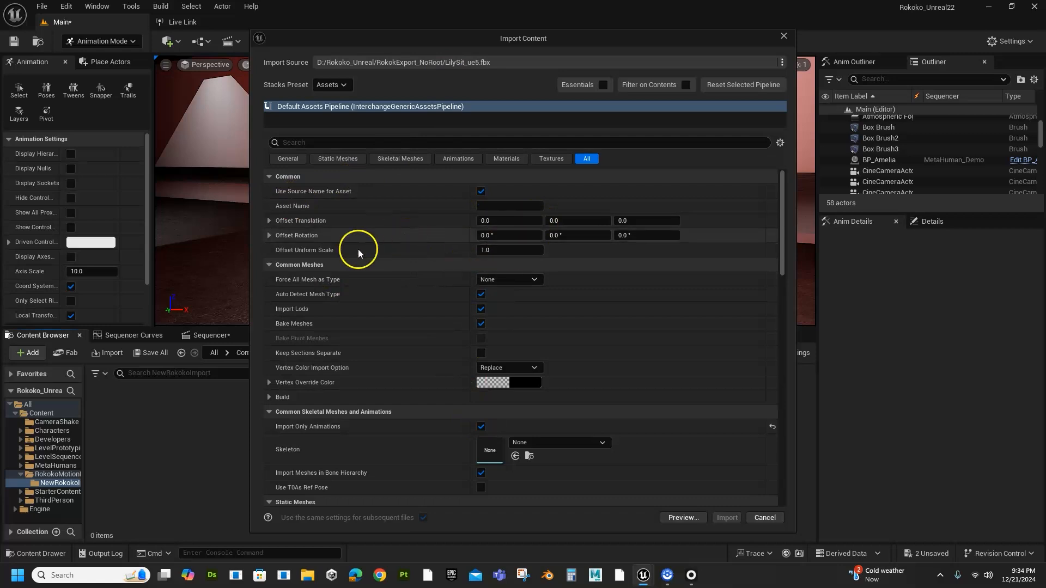
Assign SK_Mannequin as the skeleton, check the animation import settings and import the LilySit_ue5 animation.
{"action": "scroll", "coordinate": [577, 407], "scroll_direction": "down", "scroll_amount": 3}
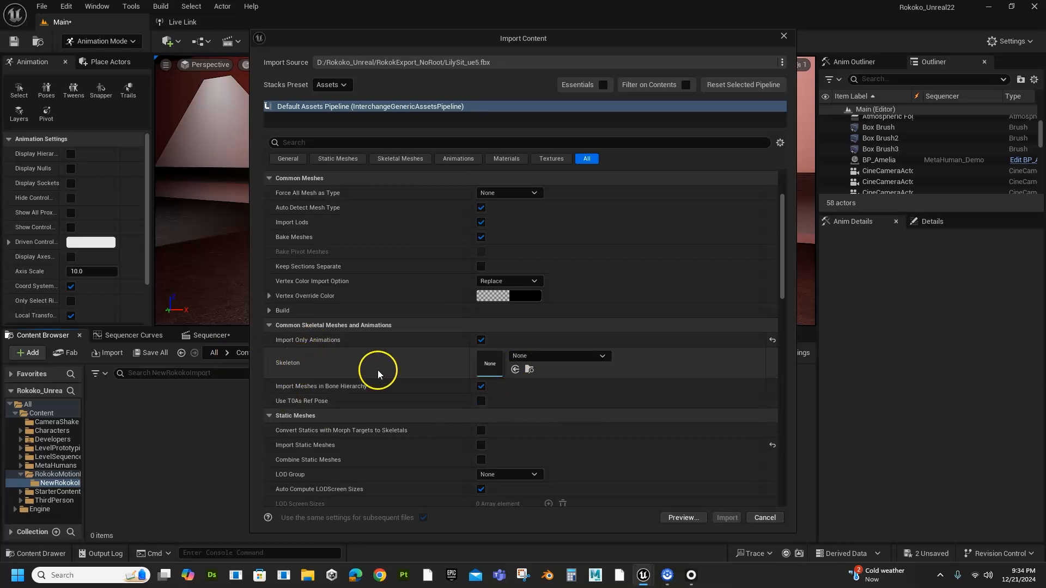
{"action": "left_click", "coordinate": [531, 357]}
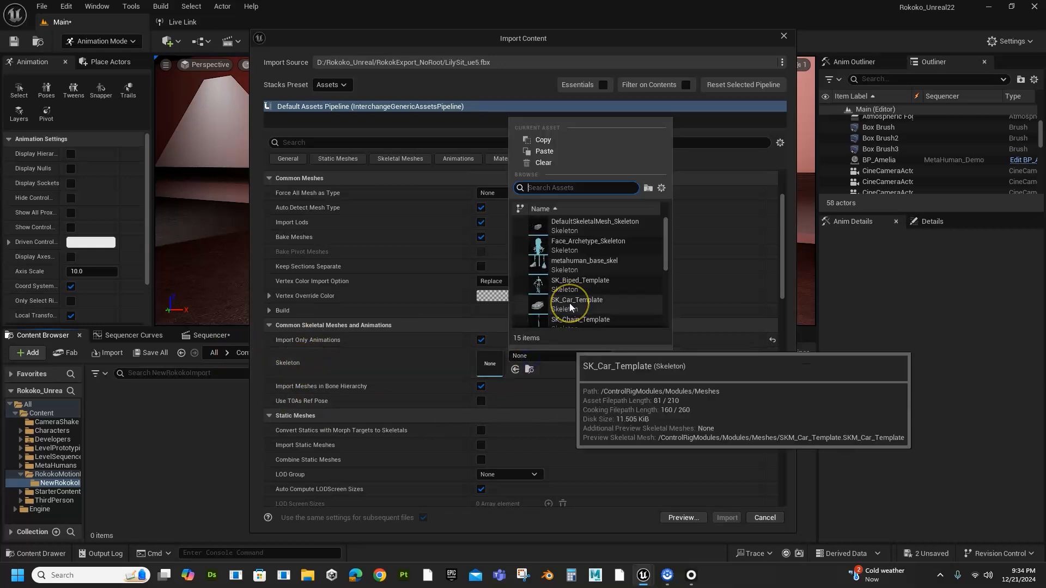
{"action": "scroll", "coordinate": [569, 303], "scroll_direction": "down", "scroll_amount": 1}
{"action": "left_click", "coordinate": [570, 303]}
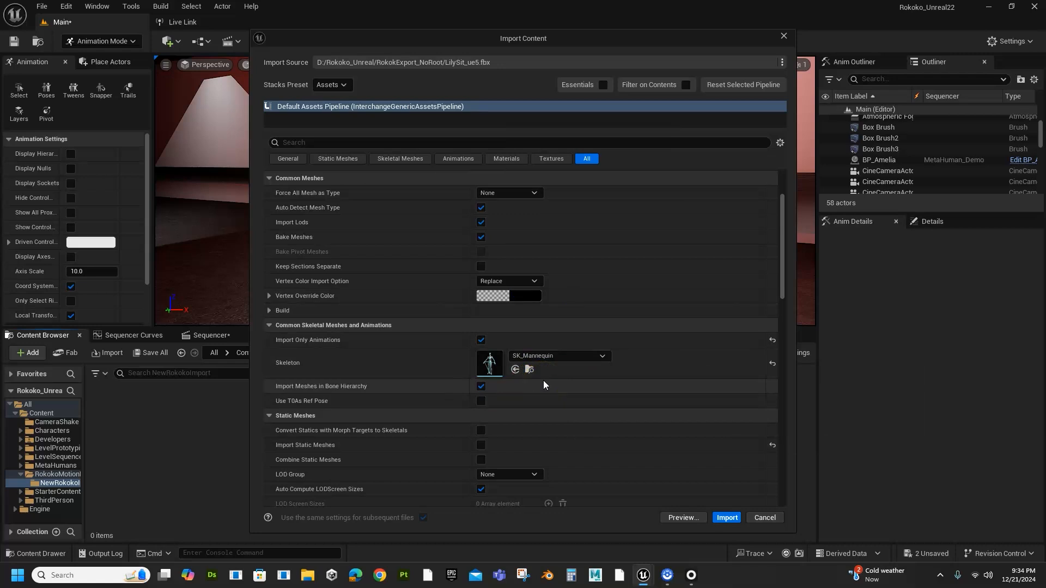
{"action": "left_click", "coordinate": [316, 348]}
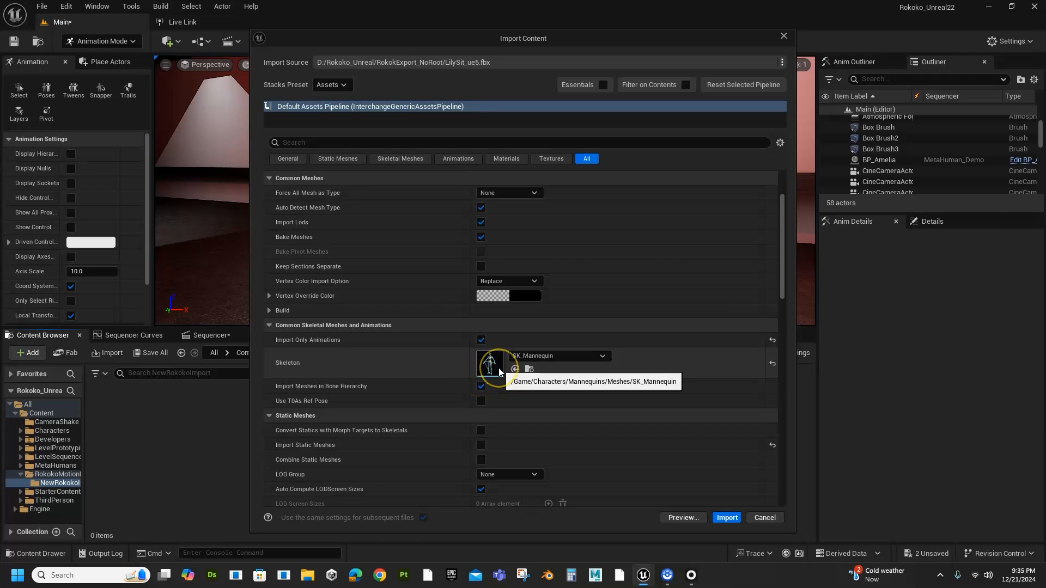
{"action": "scroll", "coordinate": [498, 368], "scroll_direction": "down", "scroll_amount": 5}
{"action": "scroll", "coordinate": [499, 368], "scroll_direction": "down", "scroll_amount": 5}
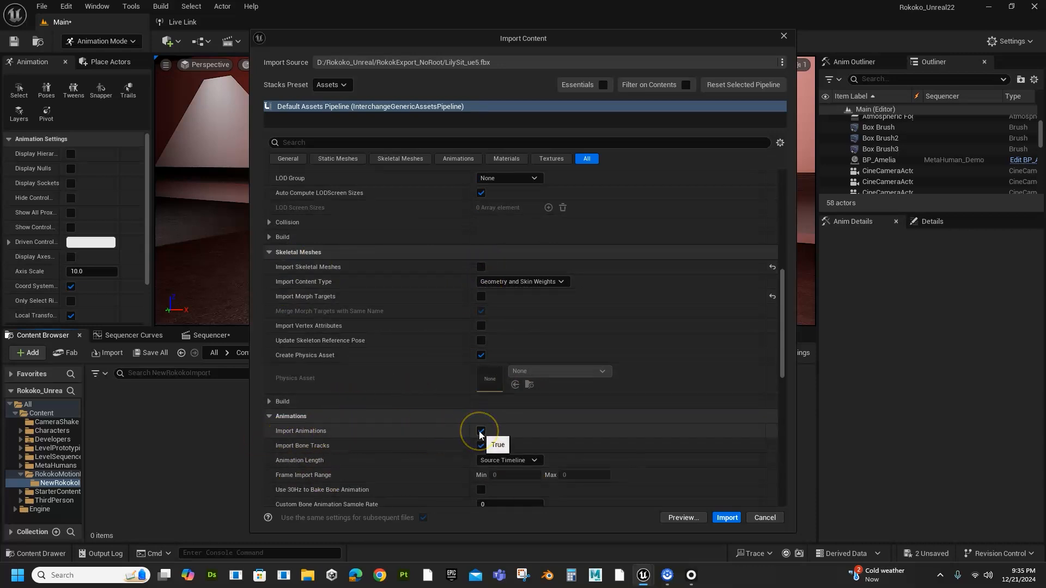
{"action": "scroll", "coordinate": [561, 458], "scroll_direction": "down", "scroll_amount": 5}
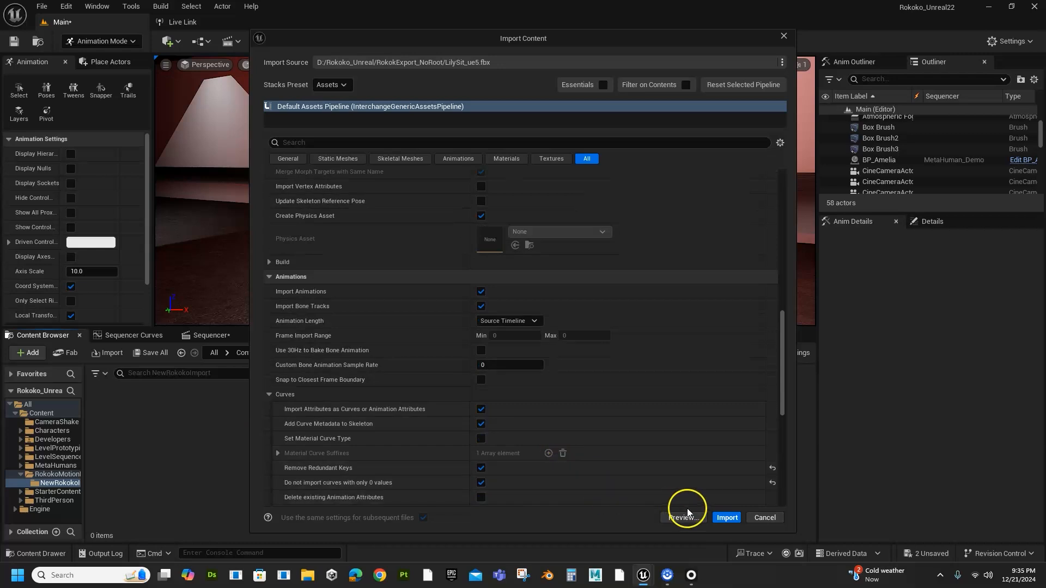
{"action": "left_click", "coordinate": [726, 518]}
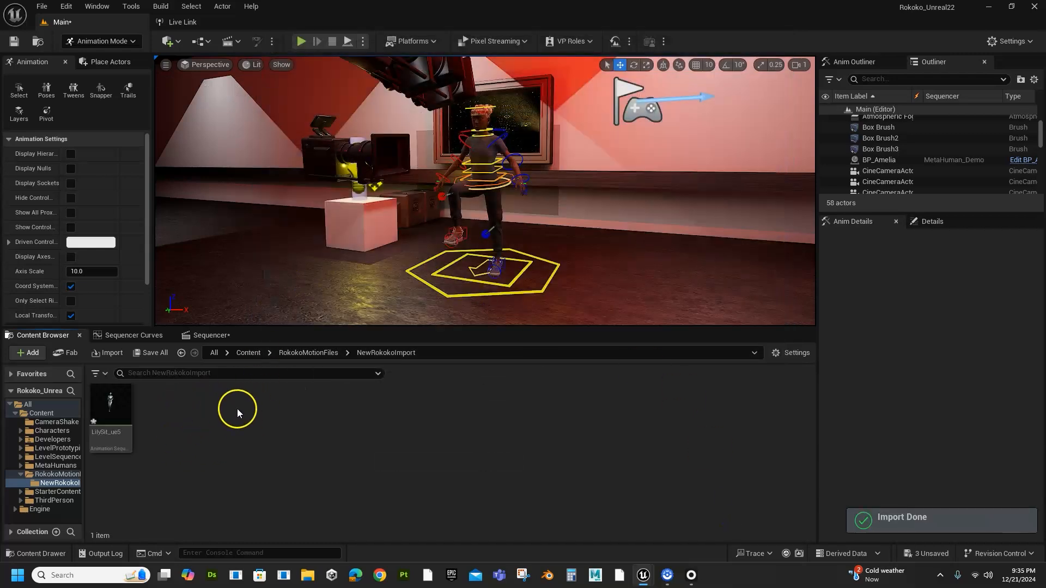
Open the imported LilySit_ue5 animation sequence and preview its sitting motion on the mannequin.
{"action": "double_click", "coordinate": [111, 406]}
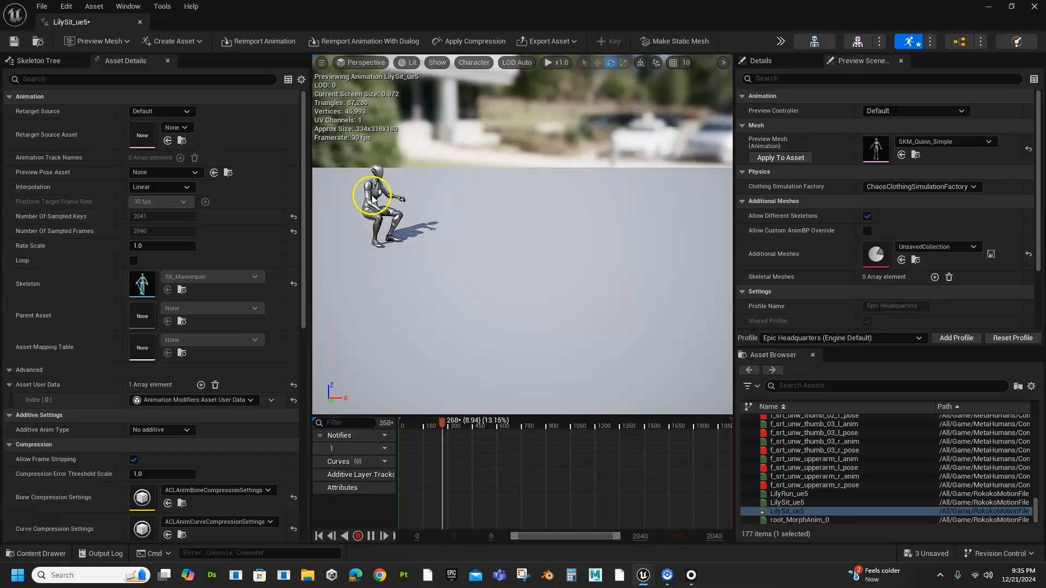
{"action": "key", "text": "alt+Tab"}
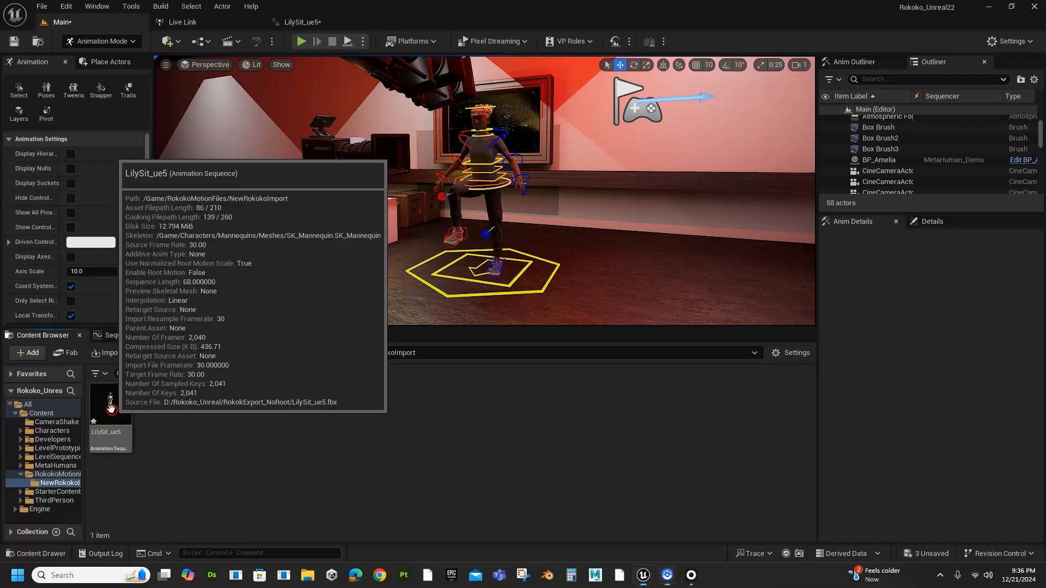
Force delete the LilySit_ue5 animation sequence from the NewRokokoImport folder.
{"action": "right_click", "coordinate": [113, 415]}
{"action": "left_click", "coordinate": [149, 369]}
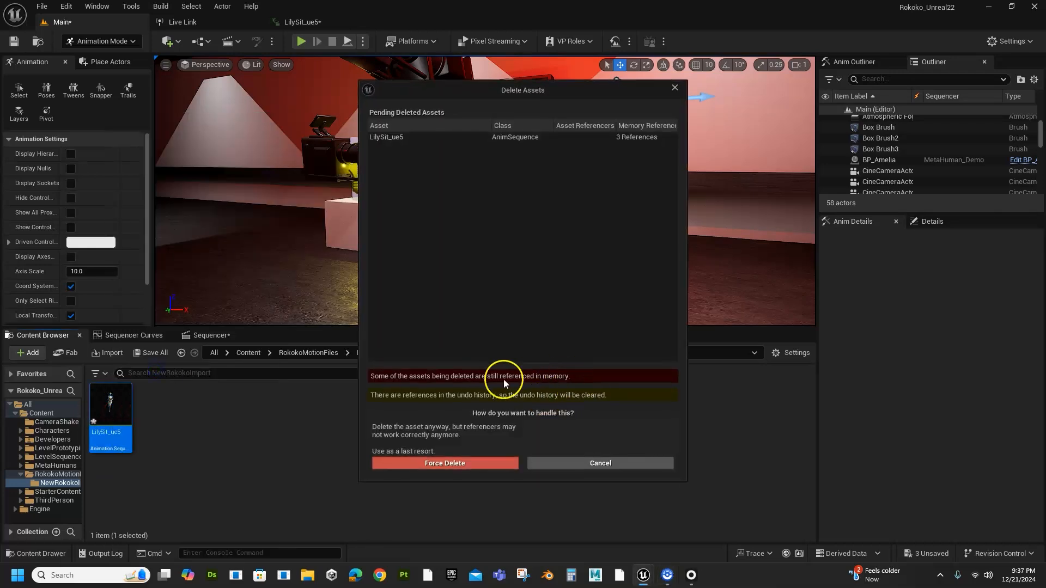
{"action": "left_click", "coordinate": [454, 463]}
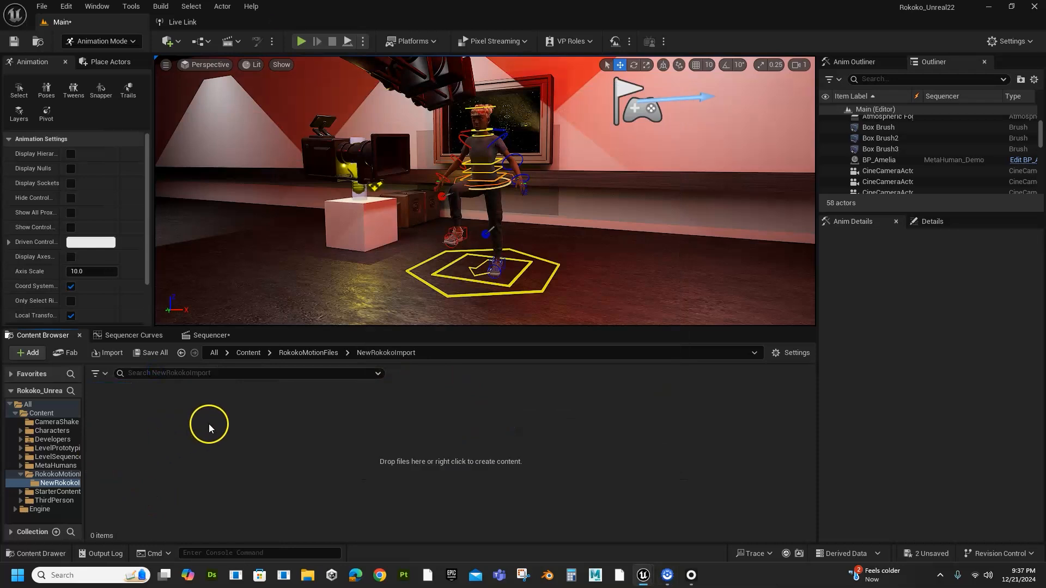
{"action": "right_click", "coordinate": [160, 435]}
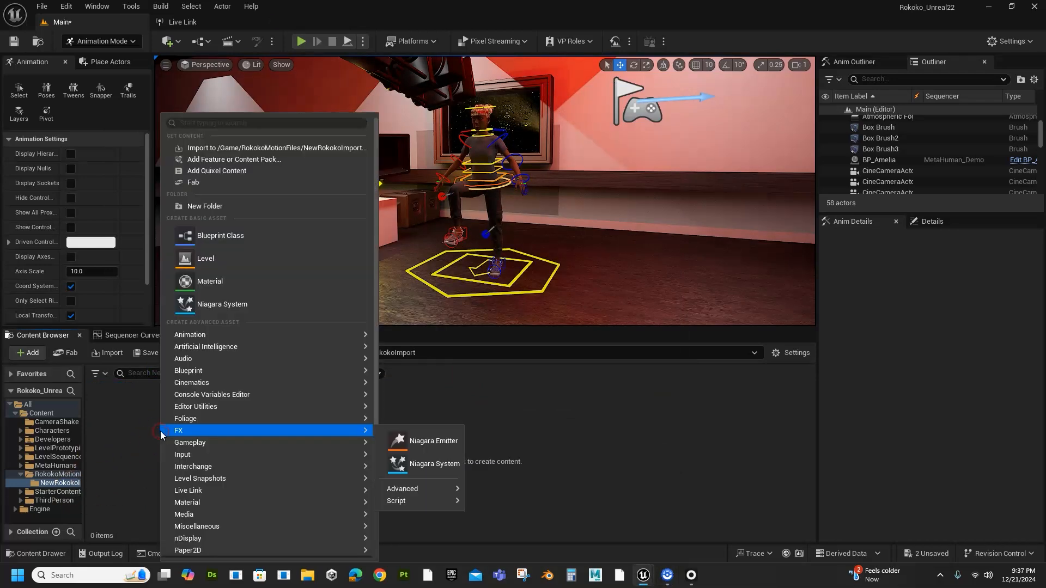
{"action": "left_click", "coordinate": [190, 151]}
{"action": "left_click", "coordinate": [244, 88]}
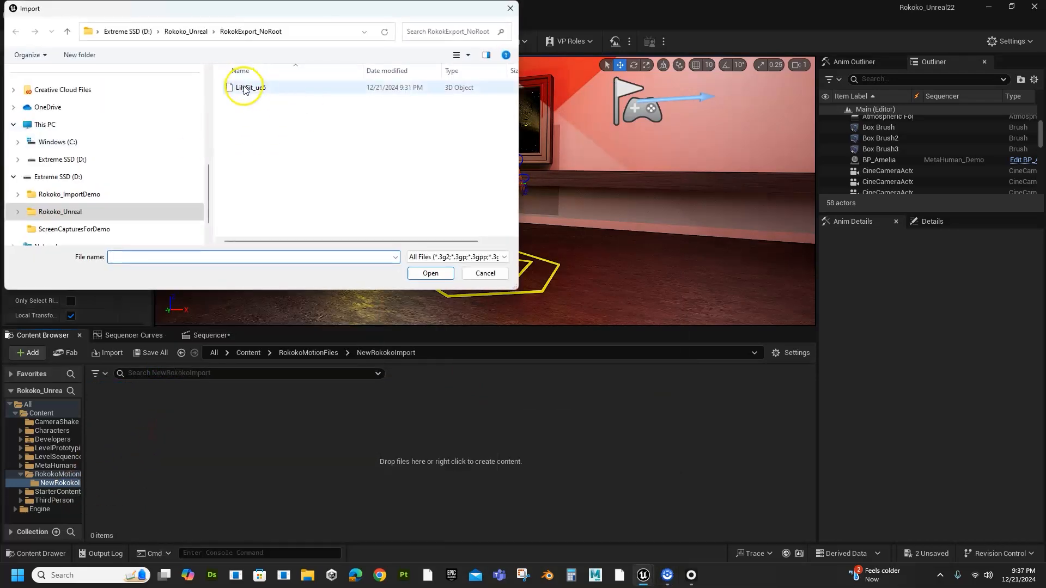
{"action": "left_click", "coordinate": [425, 274]}
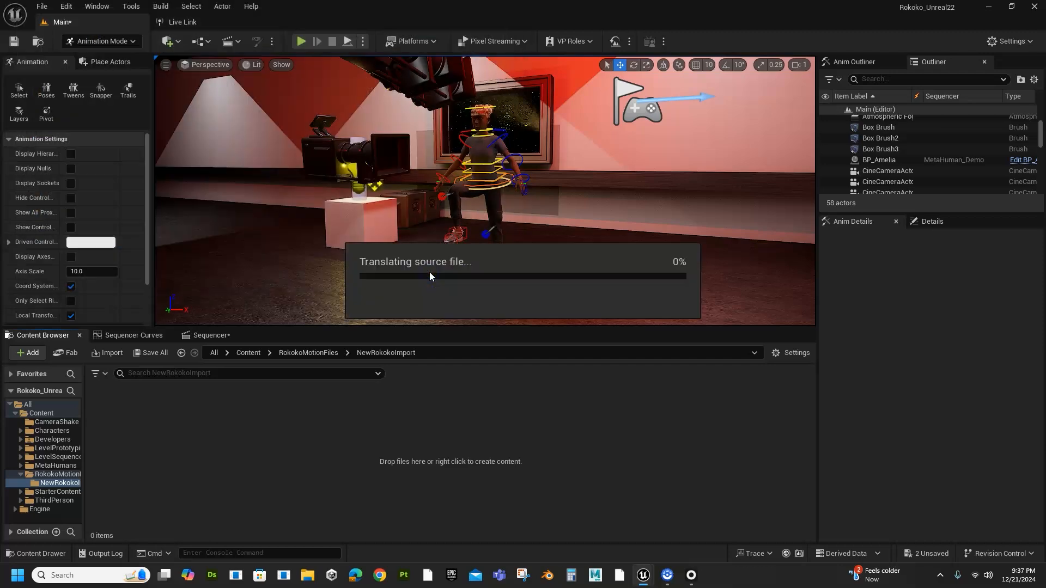
{"action": "scroll", "coordinate": [509, 409], "scroll_direction": "down", "scroll_amount": 3}
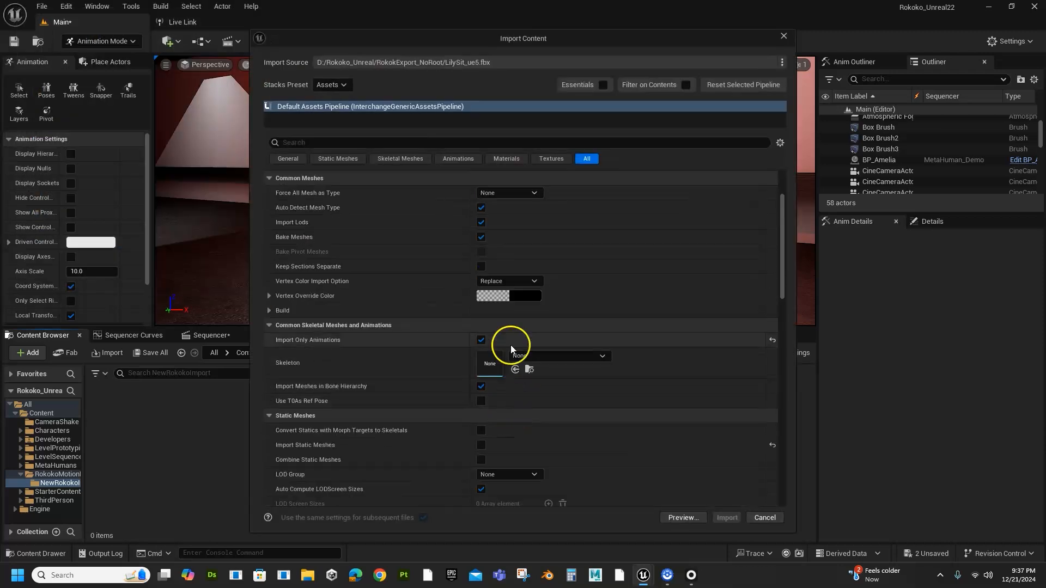
{"action": "left_click", "coordinate": [536, 356]}
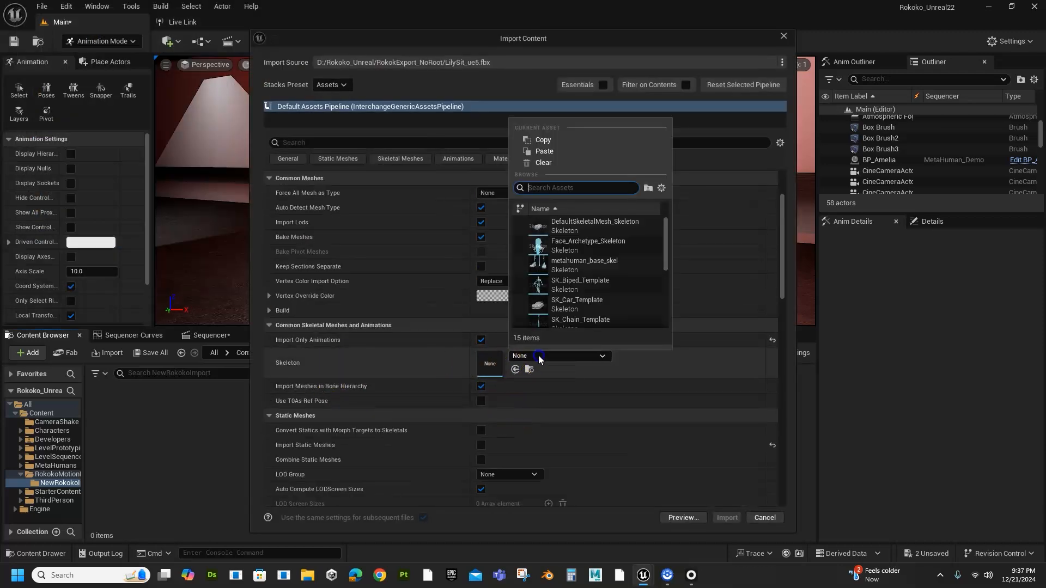
{"action": "scroll", "coordinate": [566, 299], "scroll_direction": "down", "scroll_amount": 1}
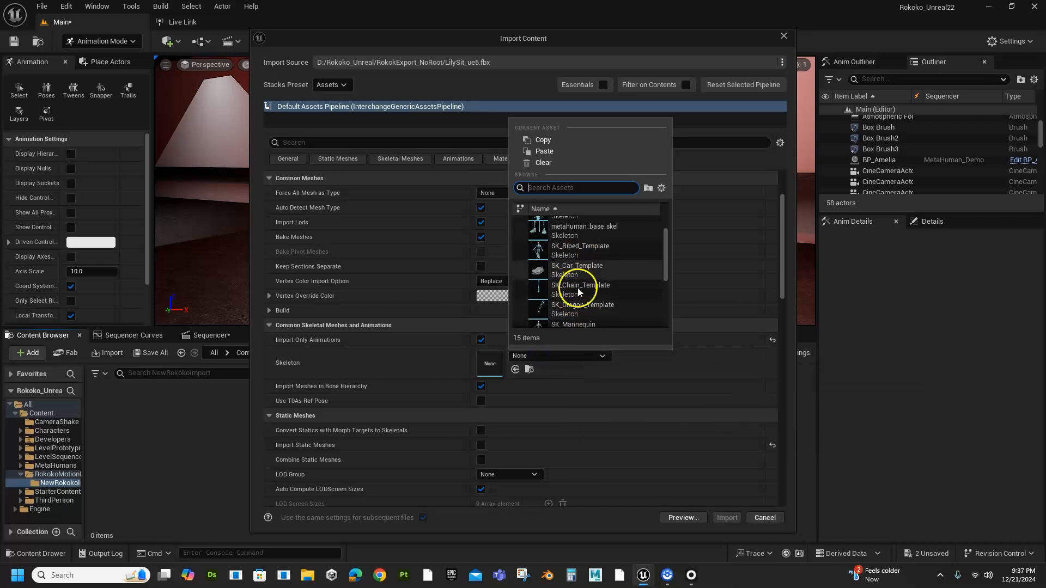
{"action": "scroll", "coordinate": [583, 299], "scroll_direction": "down", "scroll_amount": 1}
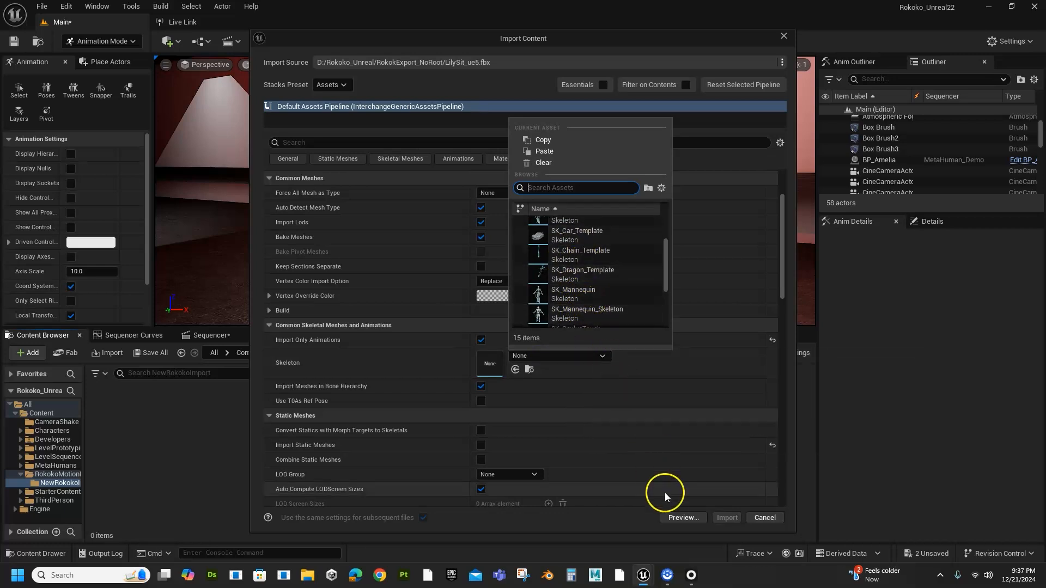
{"action": "left_click", "coordinate": [764, 517]}
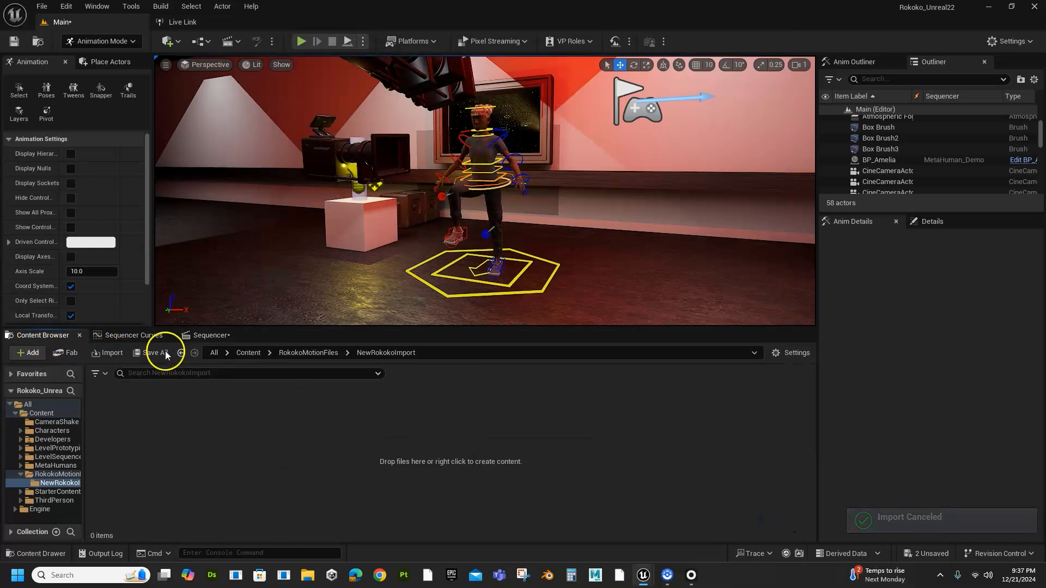
Look inside the project's ThirdPerson content folder and return to the top-level Content folder.
{"action": "left_click", "coordinate": [250, 354]}
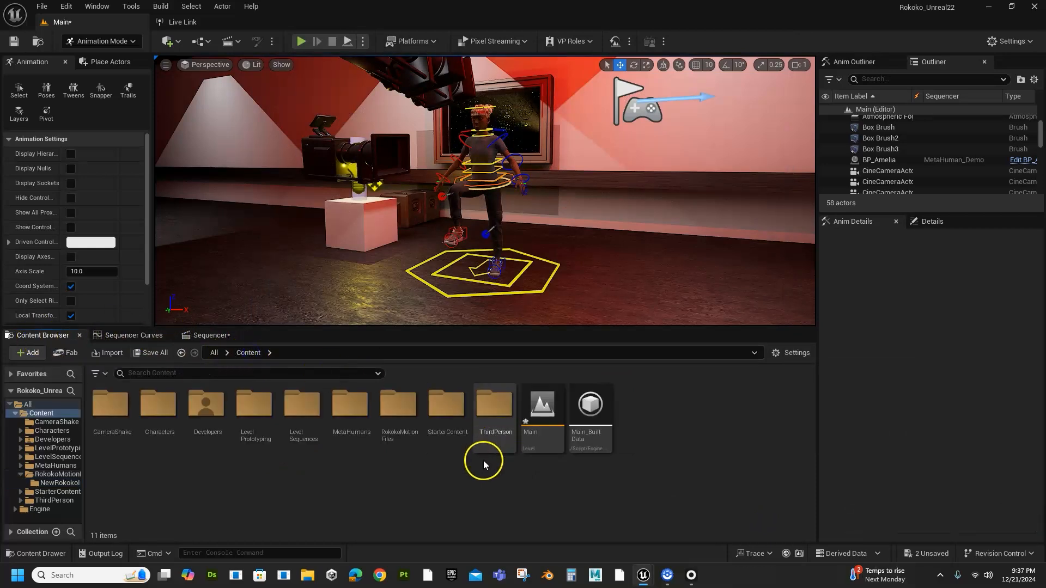
{"action": "double_click", "coordinate": [491, 413]}
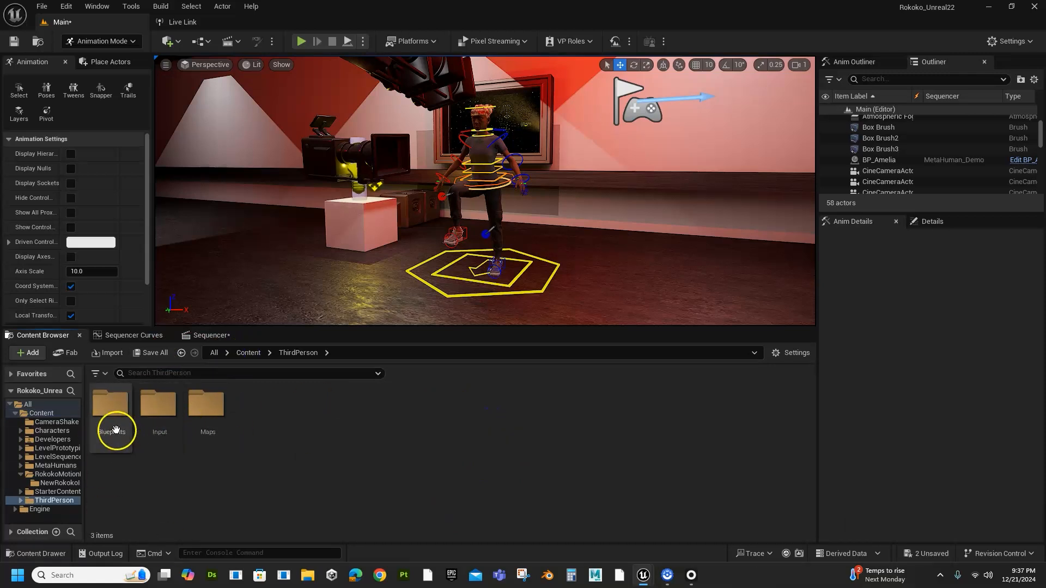
{"action": "left_click", "coordinate": [248, 353]}
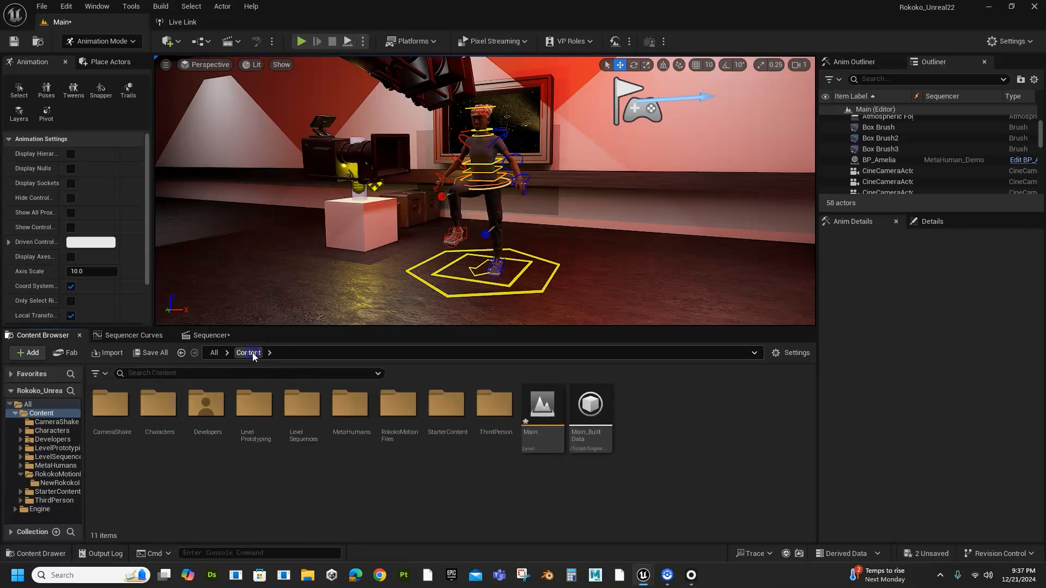
Check the Third Person template among the blueprint content packs and close the dialog without adding it to the project.
{"action": "right_click", "coordinate": [314, 482]}
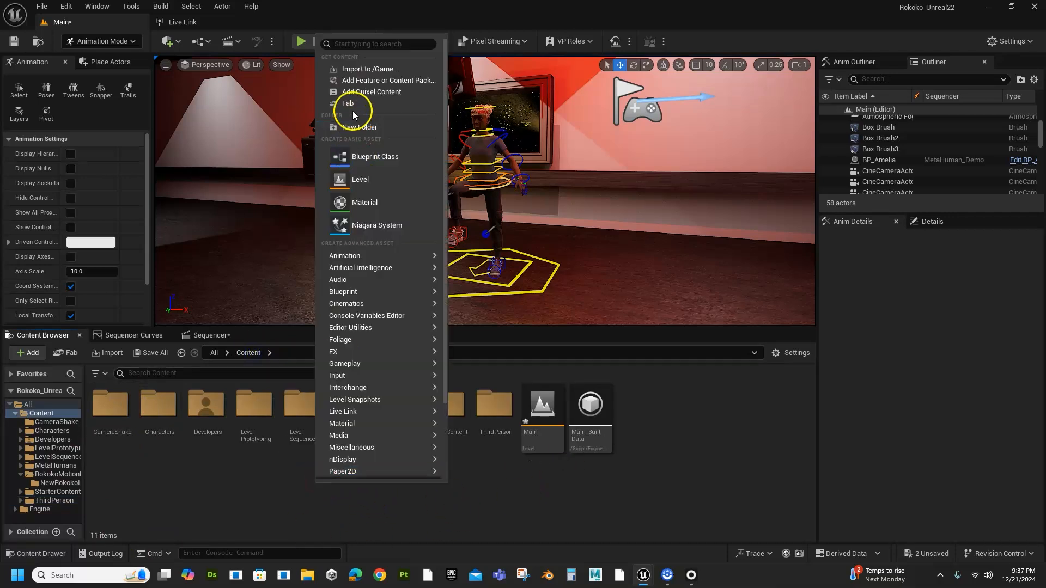
{"action": "left_click", "coordinate": [363, 80]}
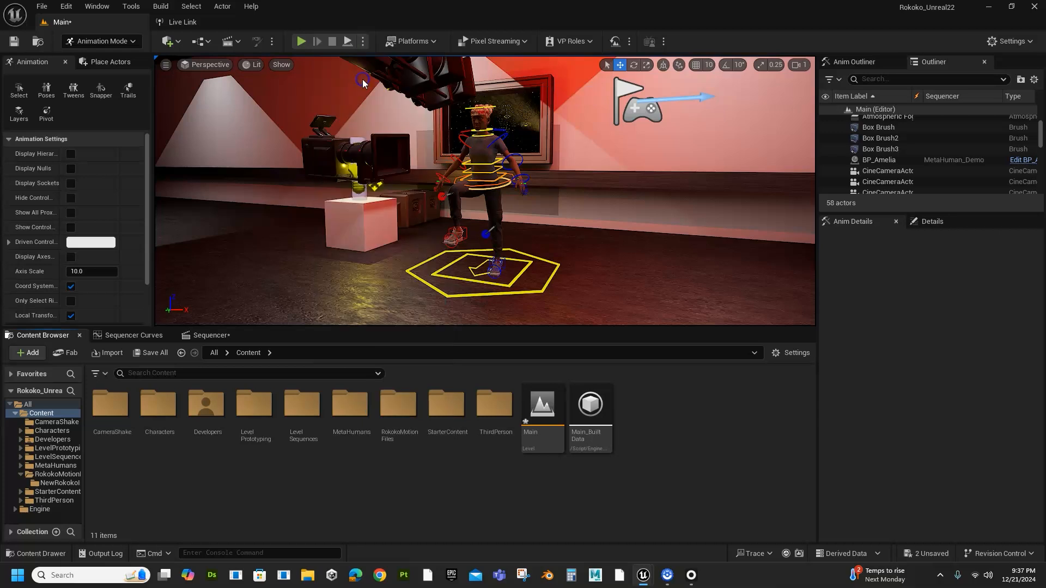
{"action": "left_click", "coordinate": [353, 244]}
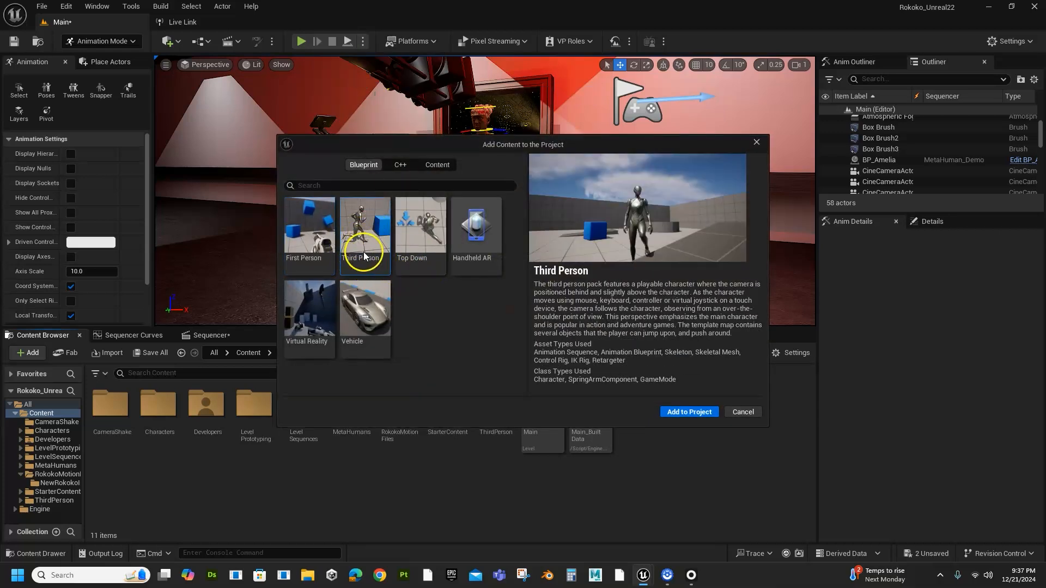
{"action": "left_click", "coordinate": [743, 412]}
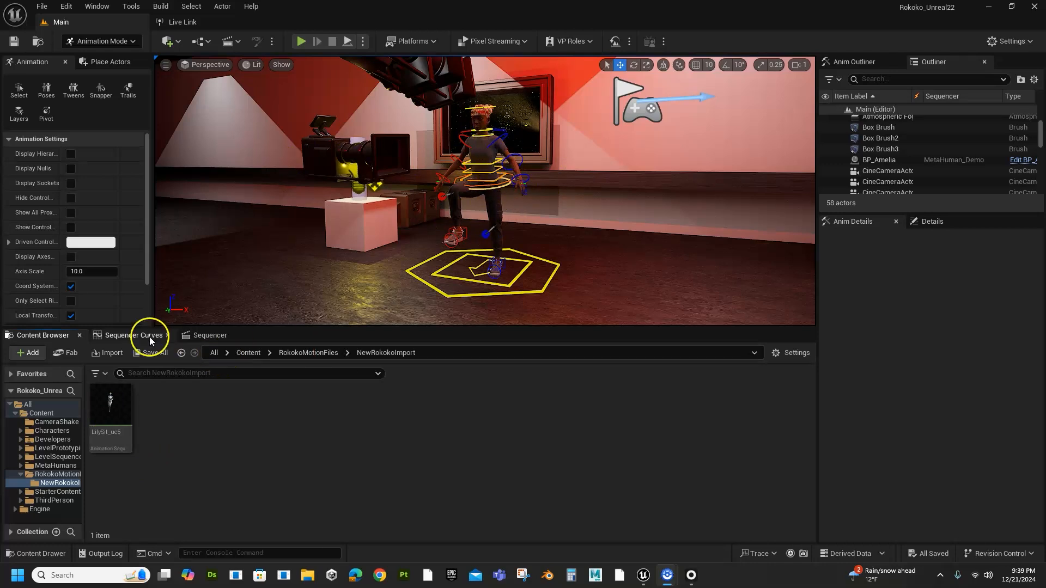
Go back to the MetaHuman_Demo sequence, collapse the Face_ControlBoard_CtrlRig track and expand BP_Amelia's Body track.
{"action": "left_click", "coordinate": [215, 335]}
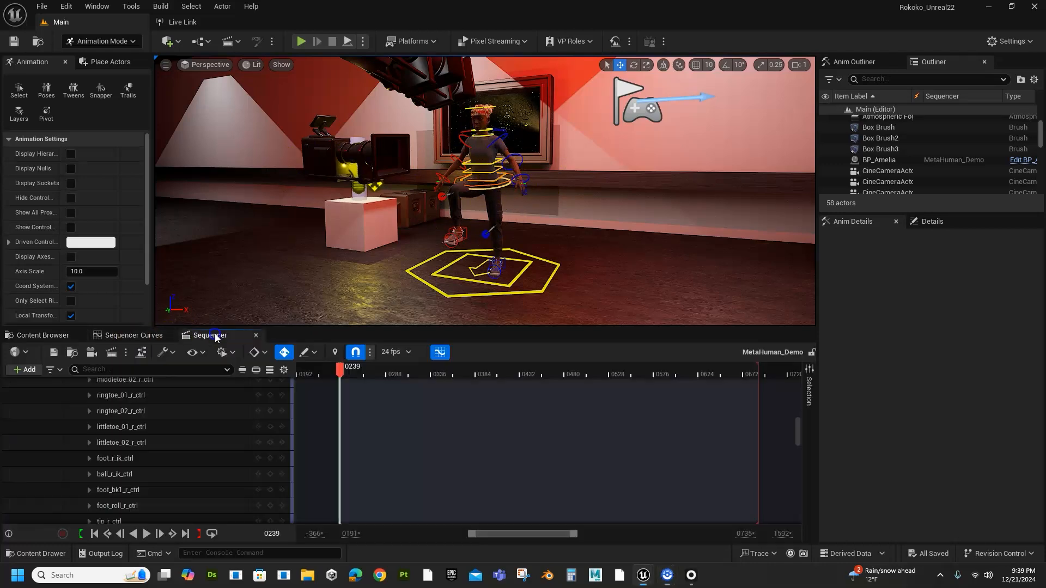
{"action": "scroll", "coordinate": [132, 440], "scroll_direction": "up", "scroll_amount": 5}
{"action": "scroll", "coordinate": [133, 439], "scroll_direction": "up", "scroll_amount": 10}
{"action": "left_click", "coordinate": [83, 417]}
{"action": "left_click", "coordinate": [78, 401]}
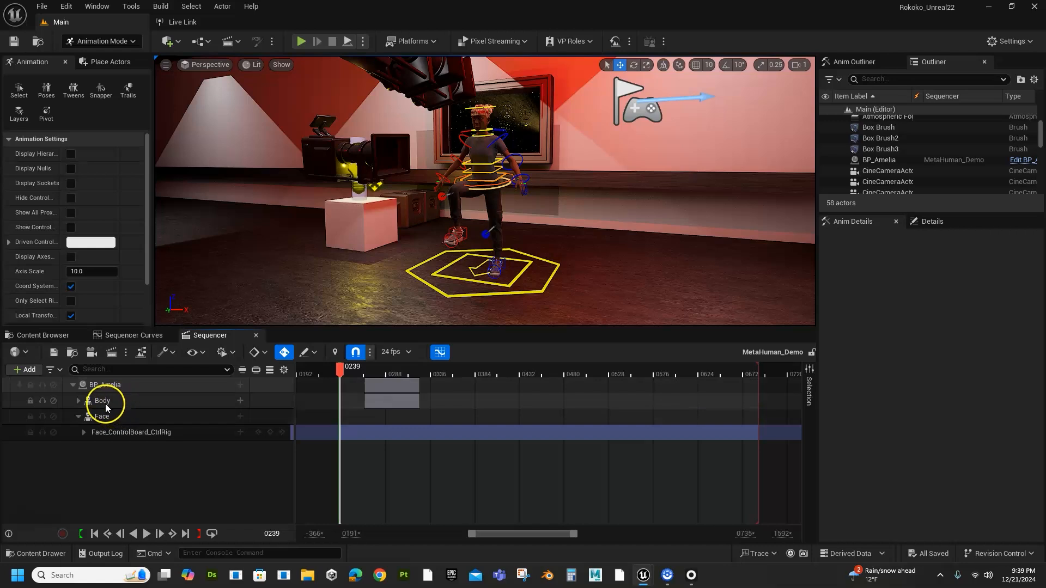
{"action": "left_click", "coordinate": [78, 400]}
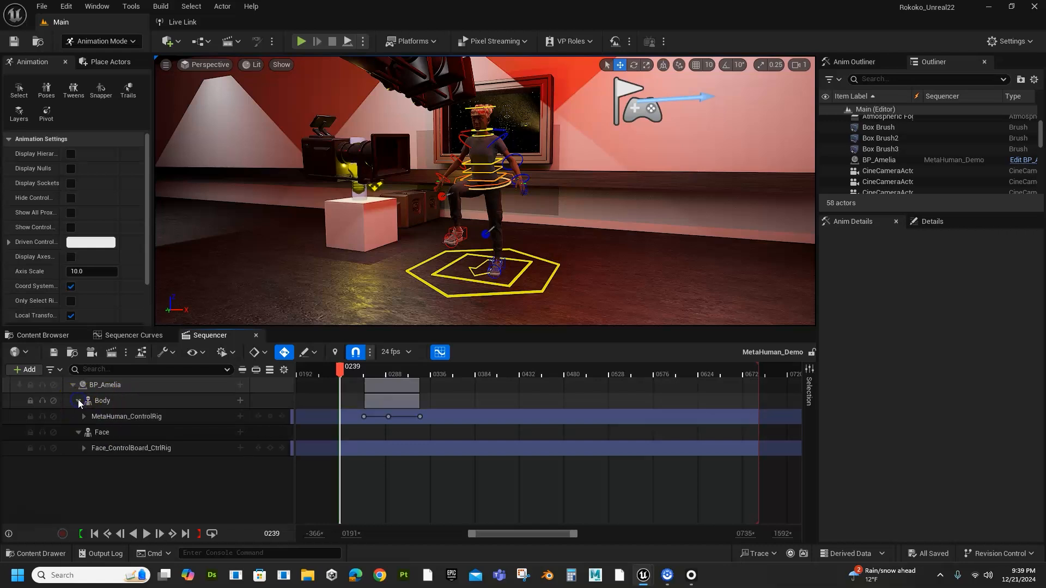
Delete the MetaHuman_ControlRig track from BP_Amelia's Body in the sequence.
{"action": "left_click", "coordinate": [118, 418]}
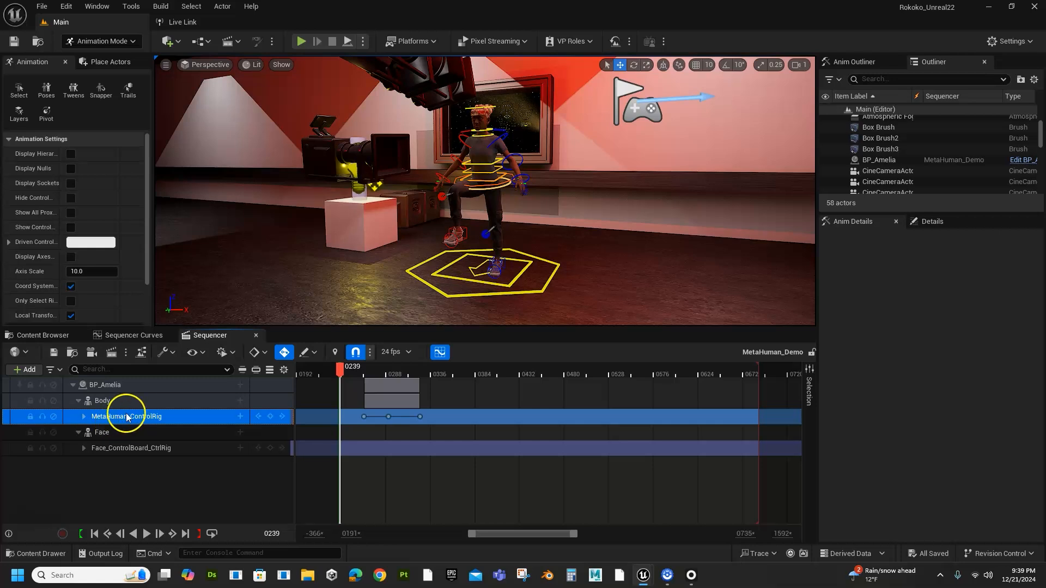
{"action": "double_click", "coordinate": [127, 417]}
{"action": "key", "text": "BackSpace"}
{"action": "left_click", "coordinate": [66, 420]}
{"action": "key", "text": "Delete"}
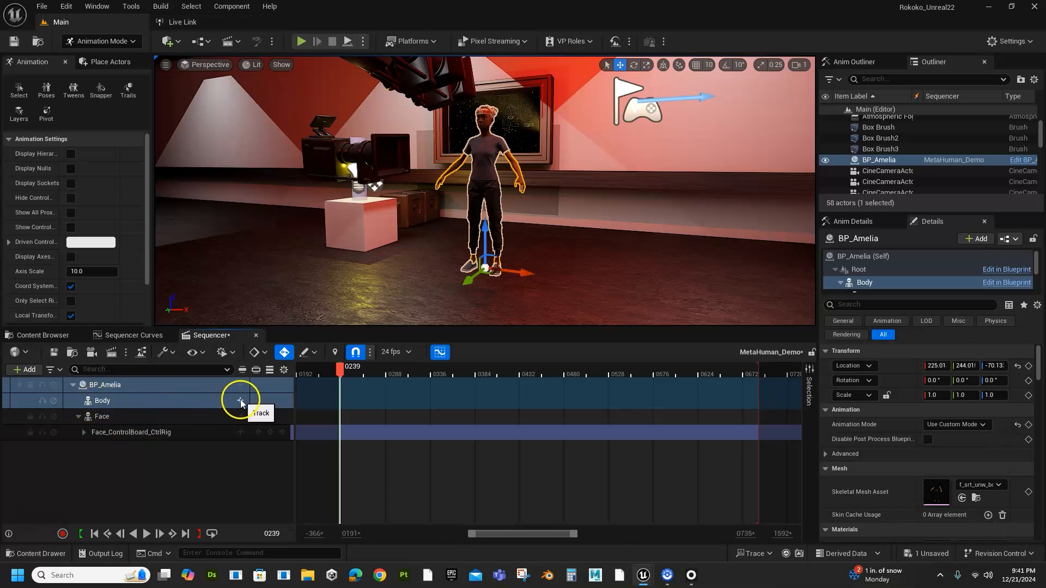
Search the animations offered for the Body track for "lily" and check the NewRokokoImport folder for LilySit_ue5.
{"action": "left_click", "coordinate": [128, 461]}
{"action": "left_click", "coordinate": [110, 400]}
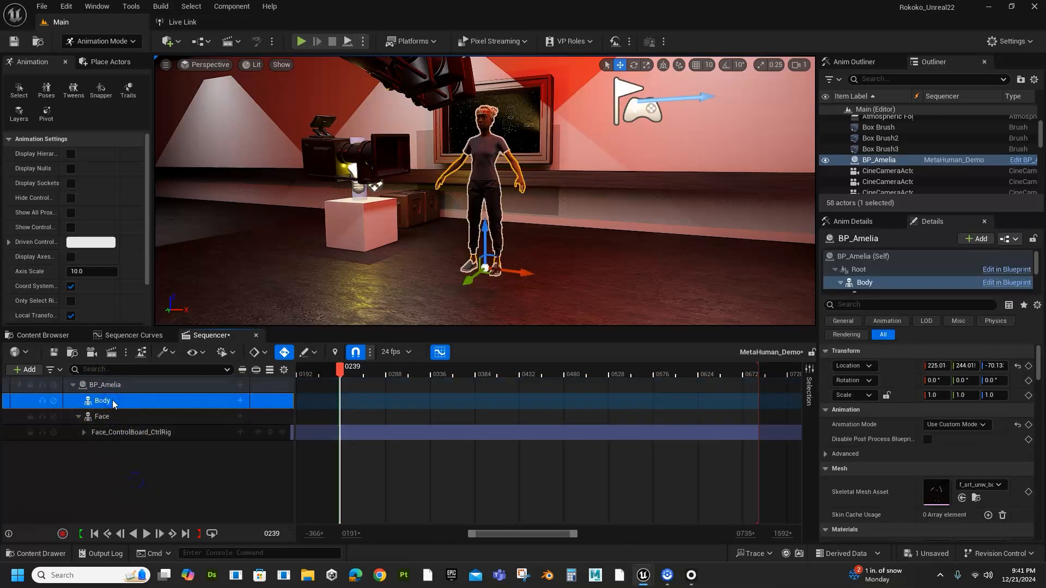
{"action": "left_click", "coordinate": [240, 401]}
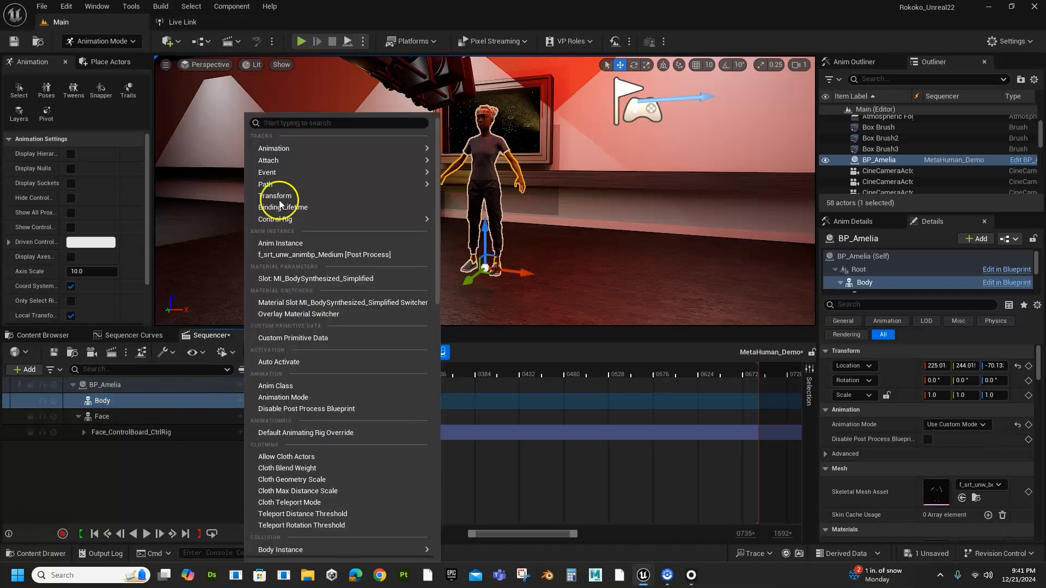
{"action": "mouse_move", "coordinate": [280, 148]}
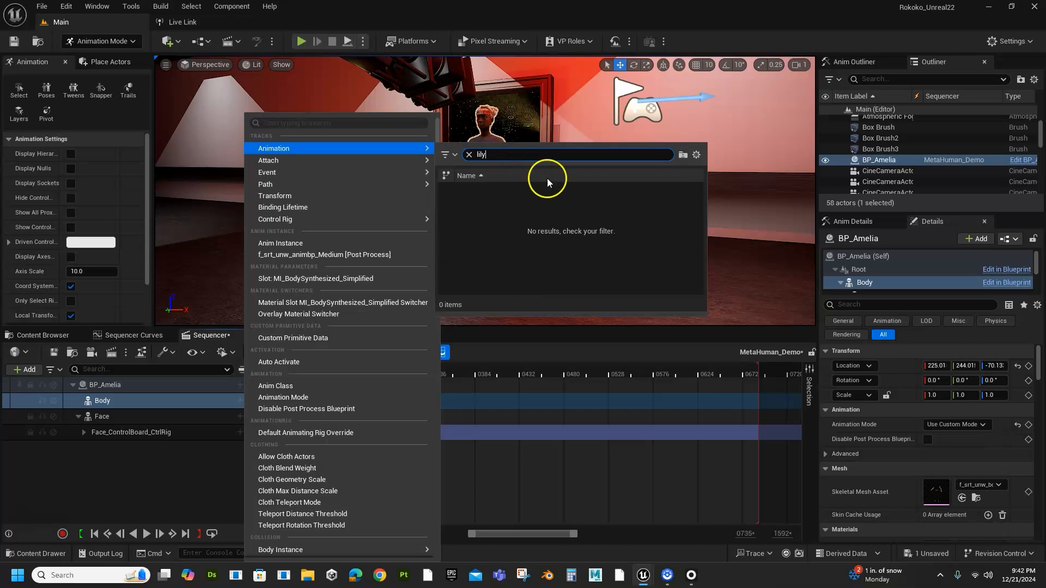
{"action": "mouse_move", "coordinate": [425, 219]}
{"action": "mouse_move", "coordinate": [342, 148]}
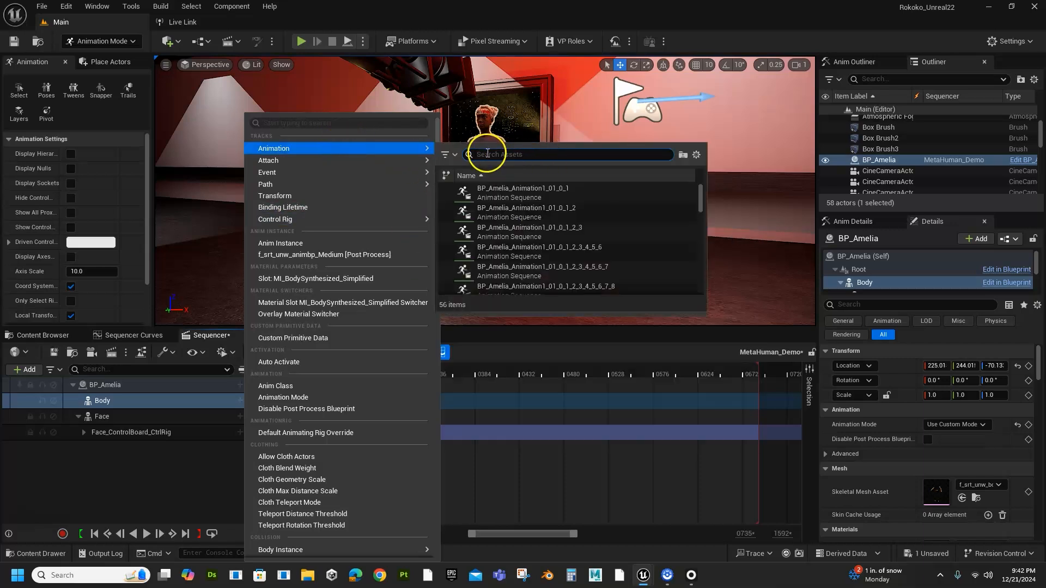
{"action": "type", "text": "y"}
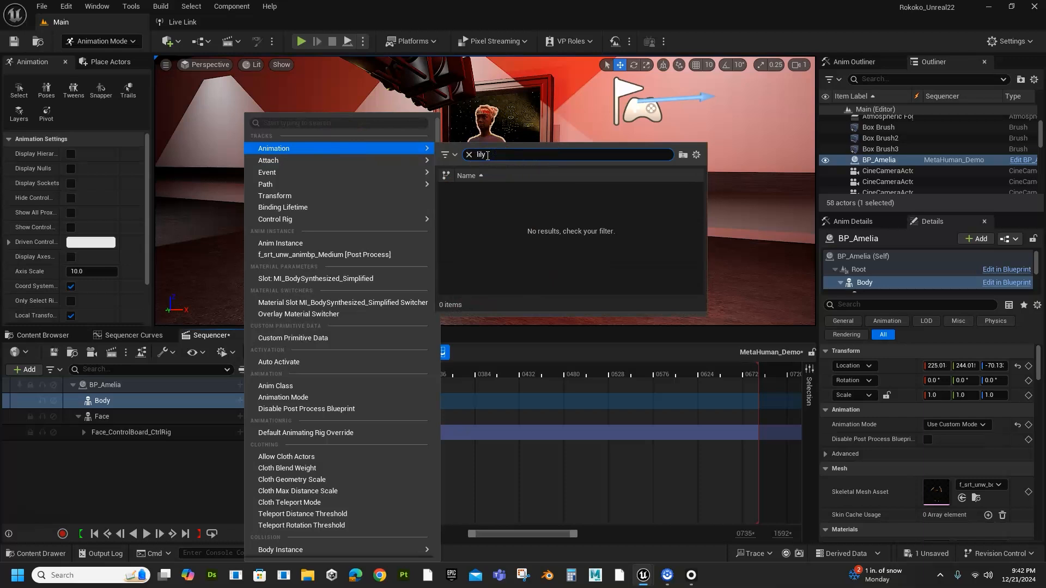
{"action": "left_click", "coordinate": [151, 445]}
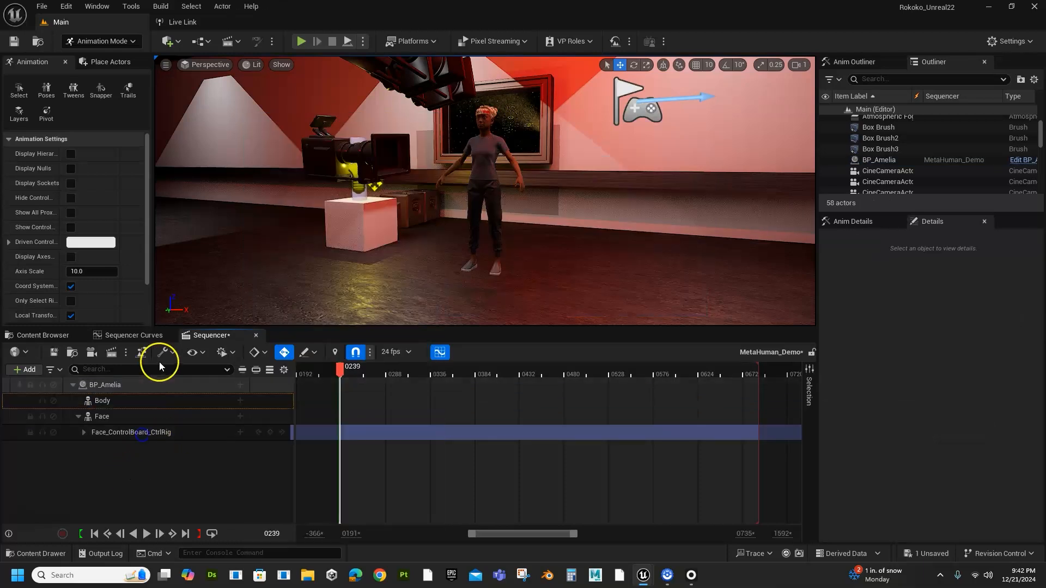
{"action": "left_click", "coordinate": [36, 335]}
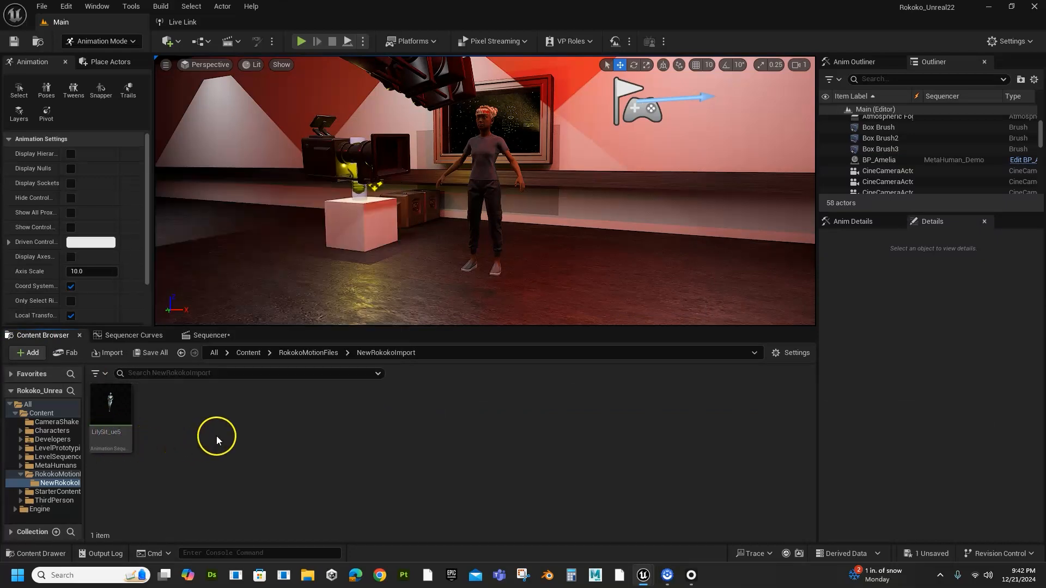
{"action": "left_click", "coordinate": [218, 335]}
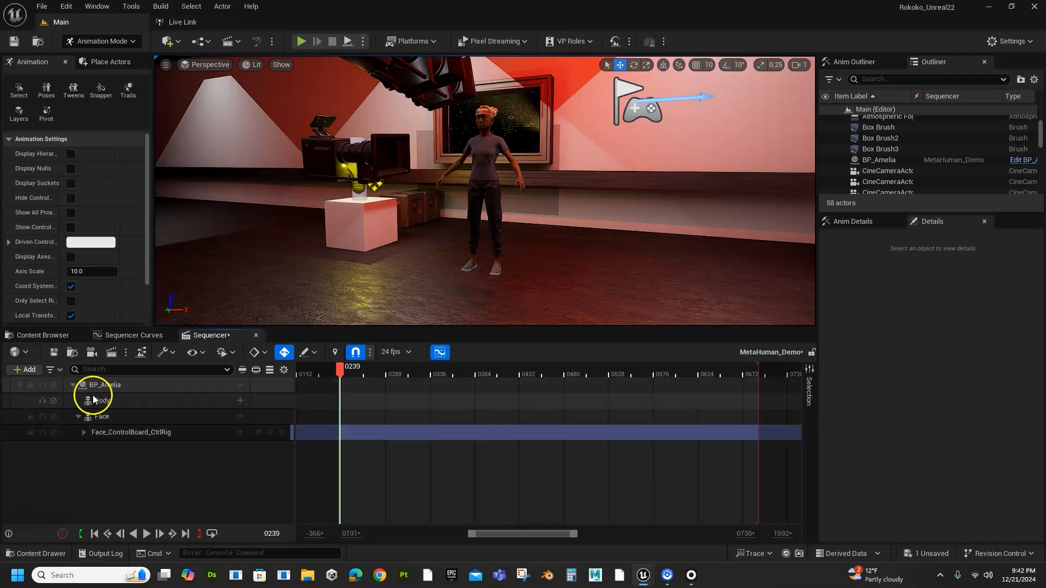
Open the f_srt_unw_body skeletal mesh from BP_Amelia's Body component and switch to its skeleton.
{"action": "left_click", "coordinate": [879, 160]}
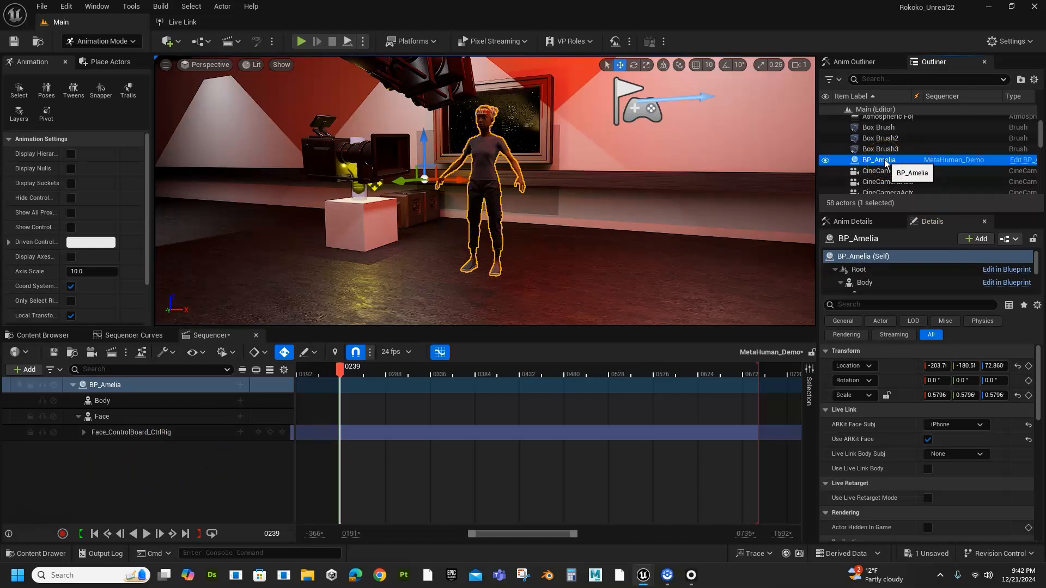
{"action": "left_click", "coordinate": [877, 161]}
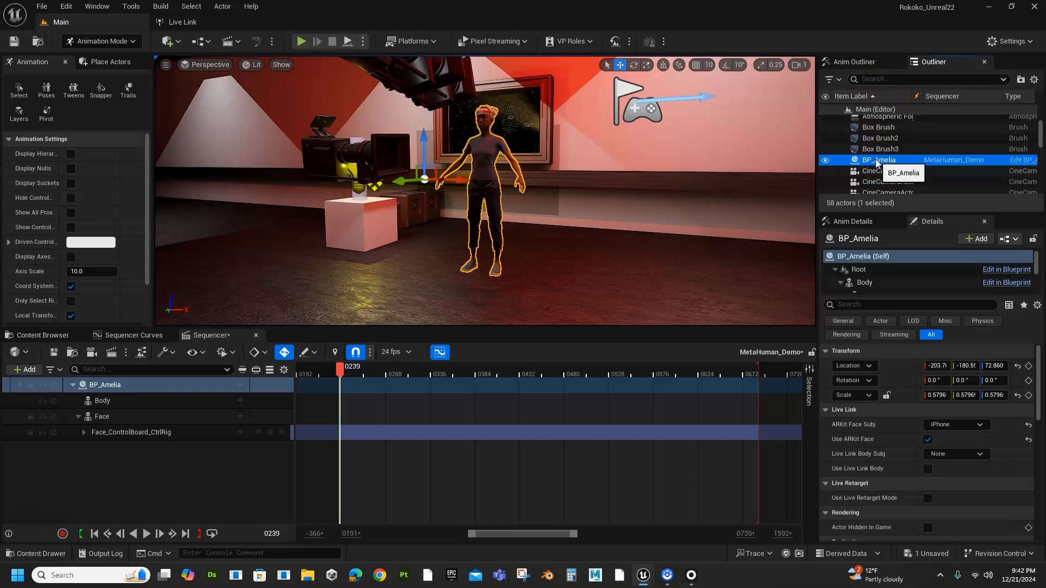
{"action": "left_click", "coordinate": [866, 283]}
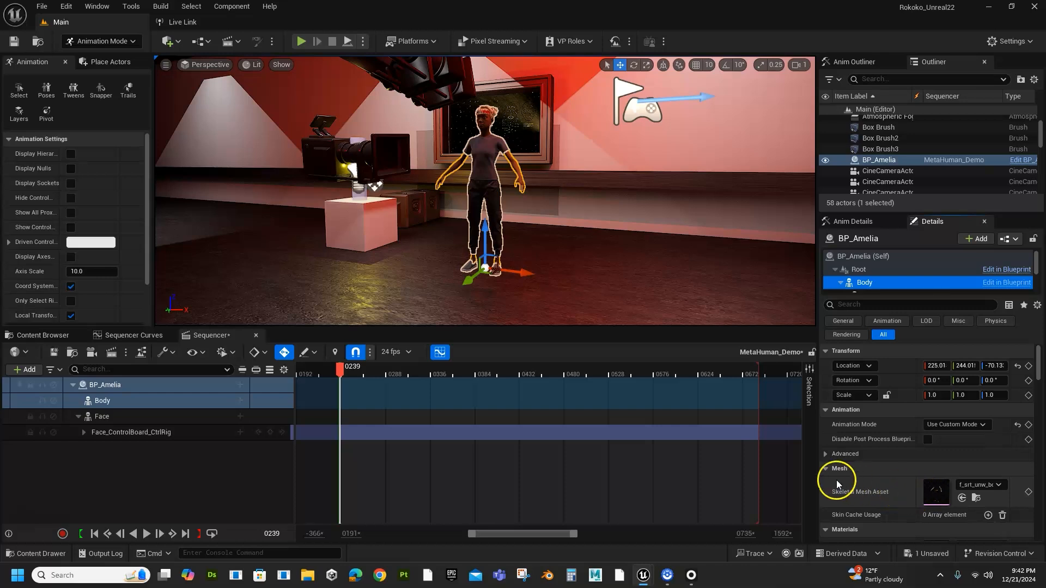
{"action": "left_click", "coordinate": [932, 493]}
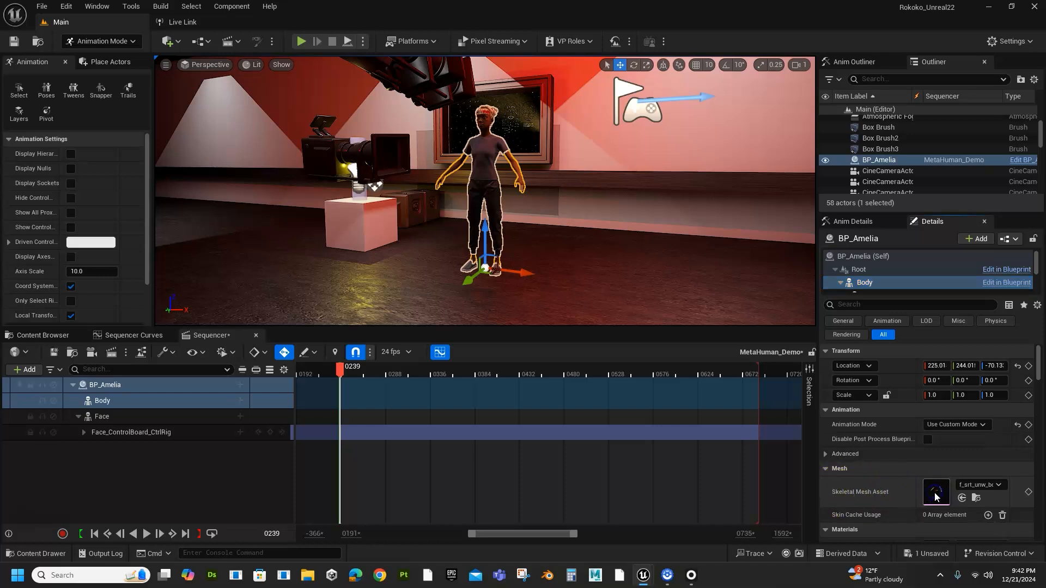
{"action": "double_click", "coordinate": [935, 495]}
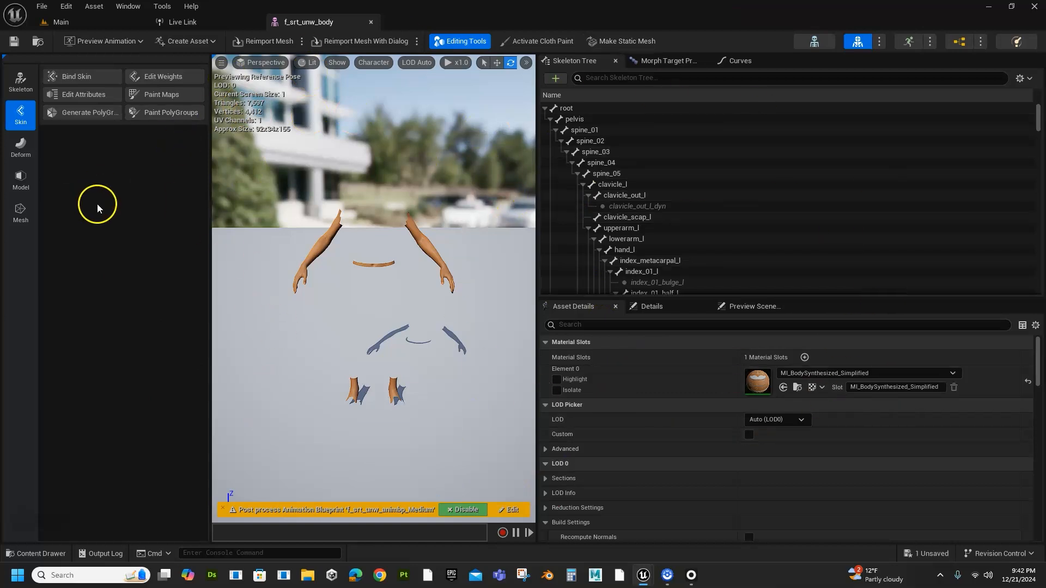
{"action": "left_click", "coordinate": [814, 44]}
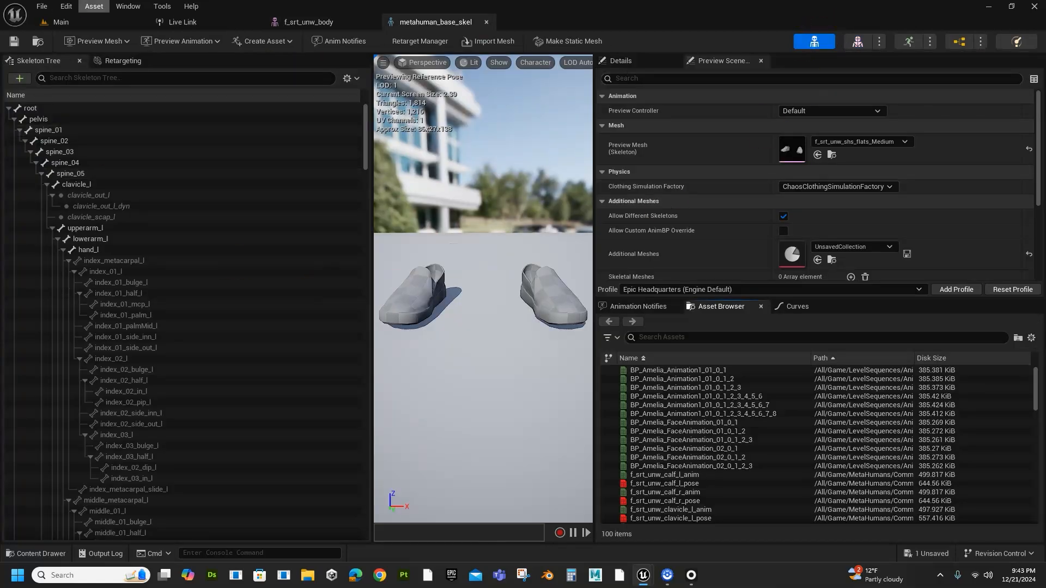
Show the asset details of metahuman_base_skel and add SK_Mannequin as a compatible skeleton.
{"action": "left_click", "coordinate": [127, 6]}
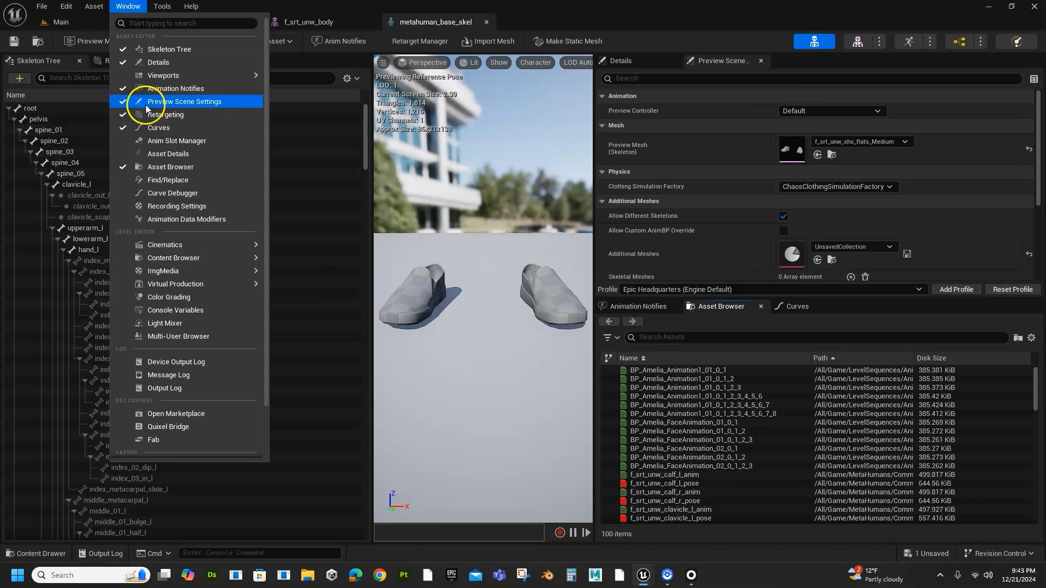
{"action": "left_click", "coordinate": [155, 153]}
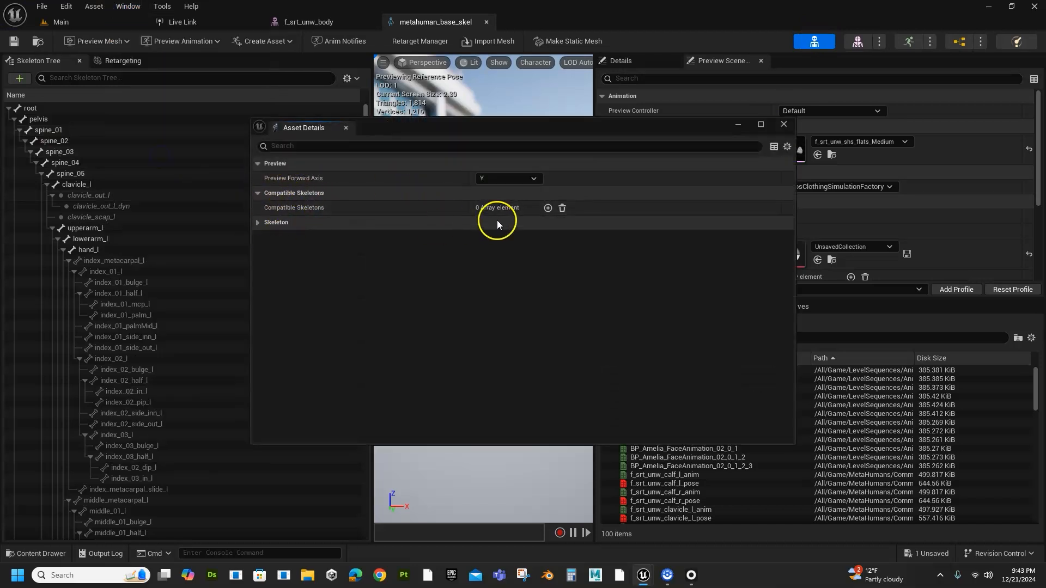
{"action": "left_click", "coordinate": [548, 207]}
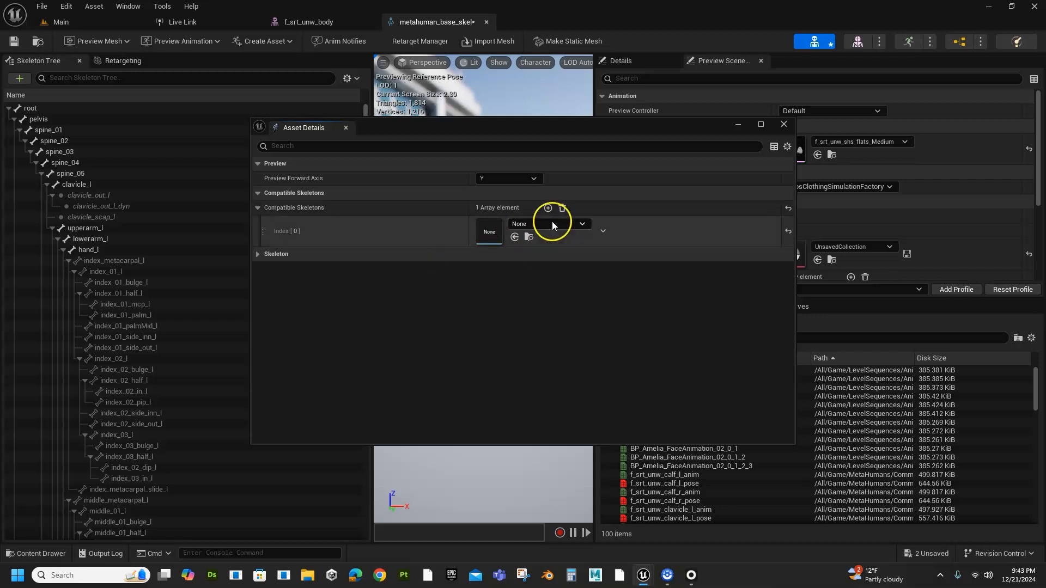
{"action": "left_click", "coordinate": [531, 224]}
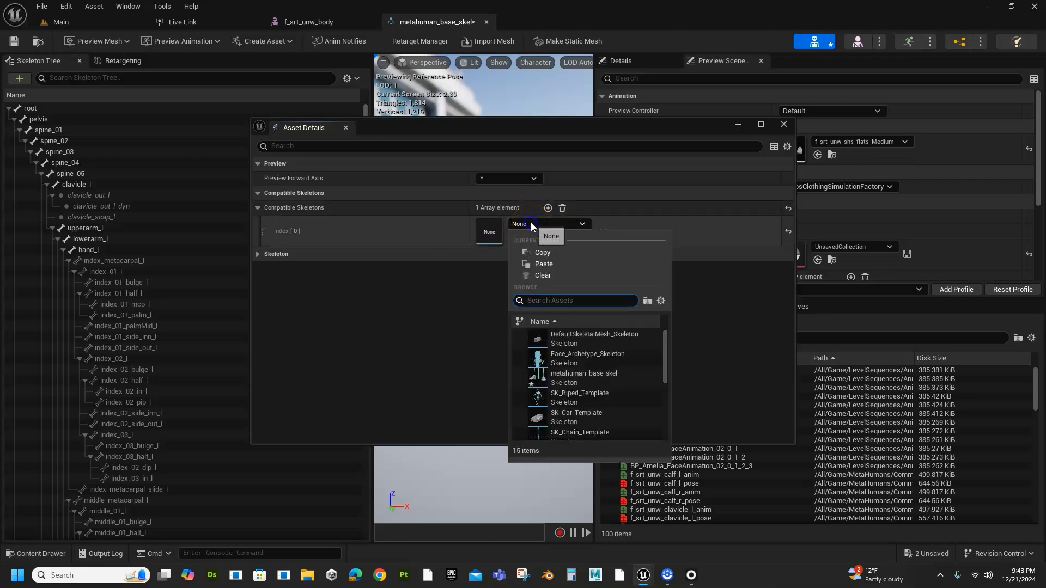
{"action": "scroll", "coordinate": [567, 414], "scroll_direction": "down", "scroll_amount": 3}
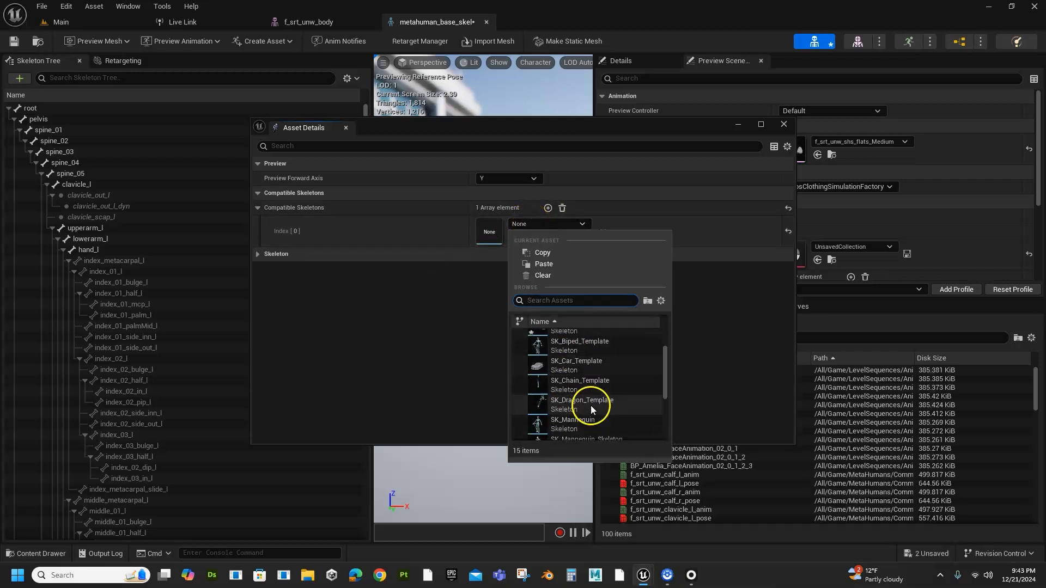
{"action": "left_click", "coordinate": [567, 415]}
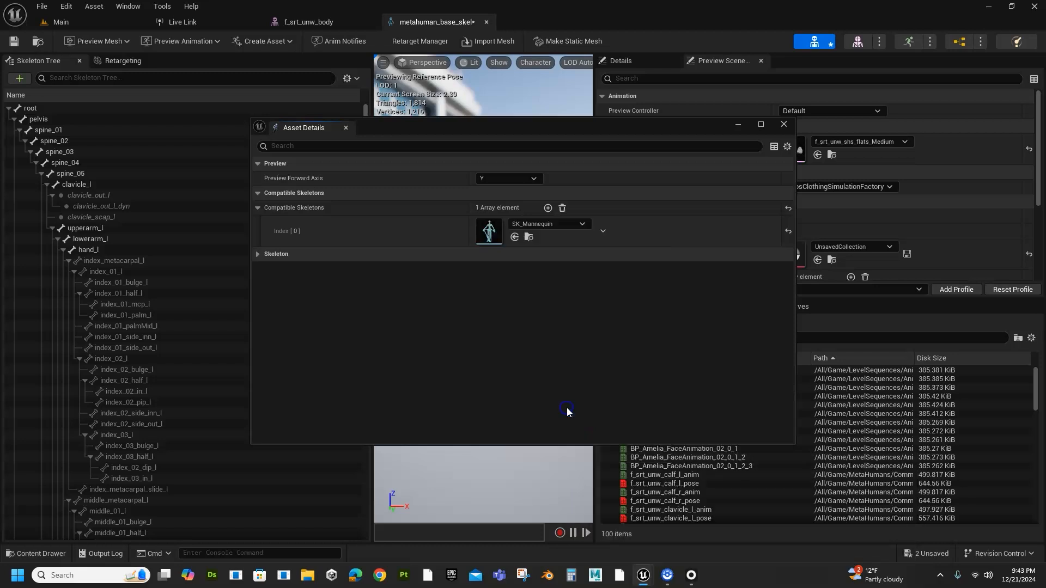
Close the asset details, then save metahuman_base_skel and all other unsaved changes in the project.
{"action": "left_click", "coordinate": [784, 125]}
{"action": "left_click", "coordinate": [22, 41]}
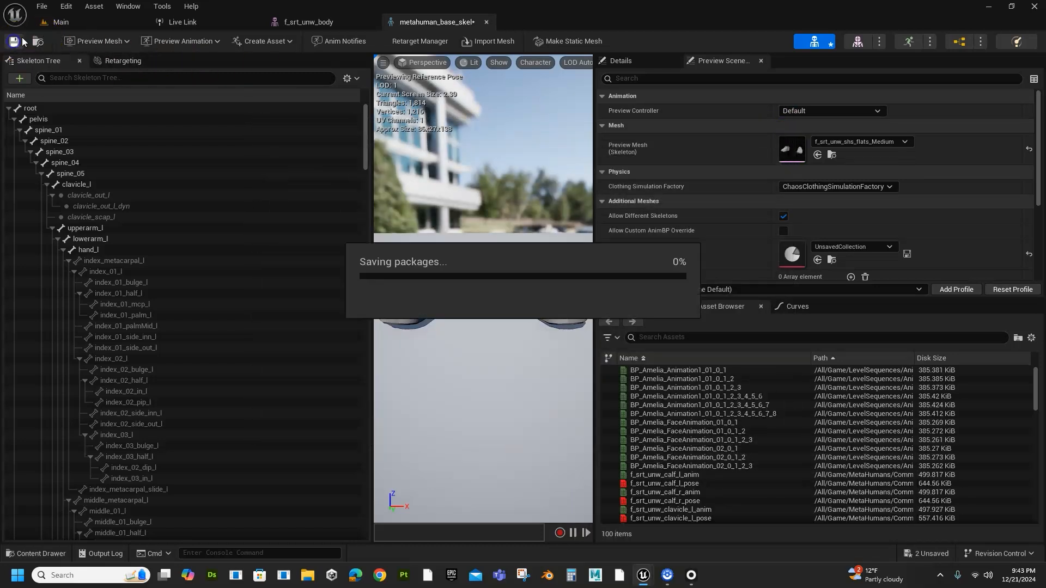
{"action": "left_click", "coordinate": [41, 6]}
{"action": "left_click", "coordinate": [65, 64]}
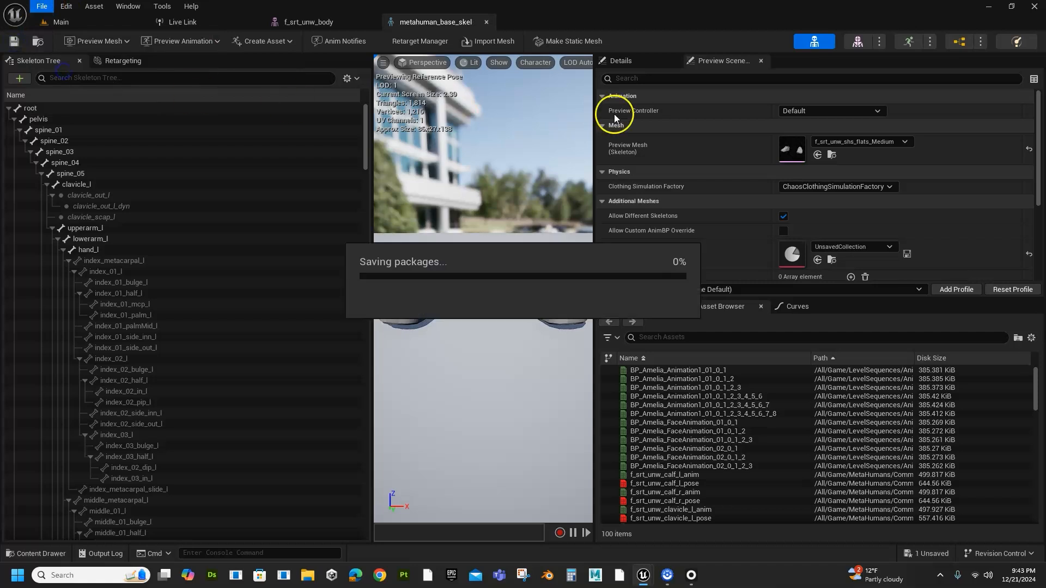
Return to the Main level and add the LilySit_ue5 animation to BP_Amelia's Body track at frame 237.
{"action": "left_click", "coordinate": [66, 25]}
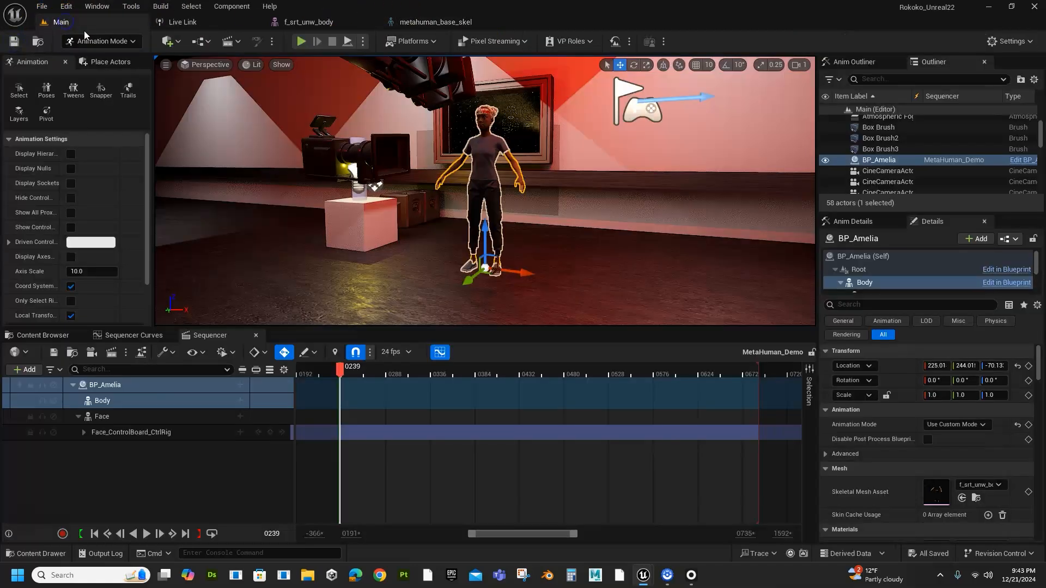
{"action": "left_click_drag", "start_coordinate": [337, 372], "coordinate": [372, 375]}
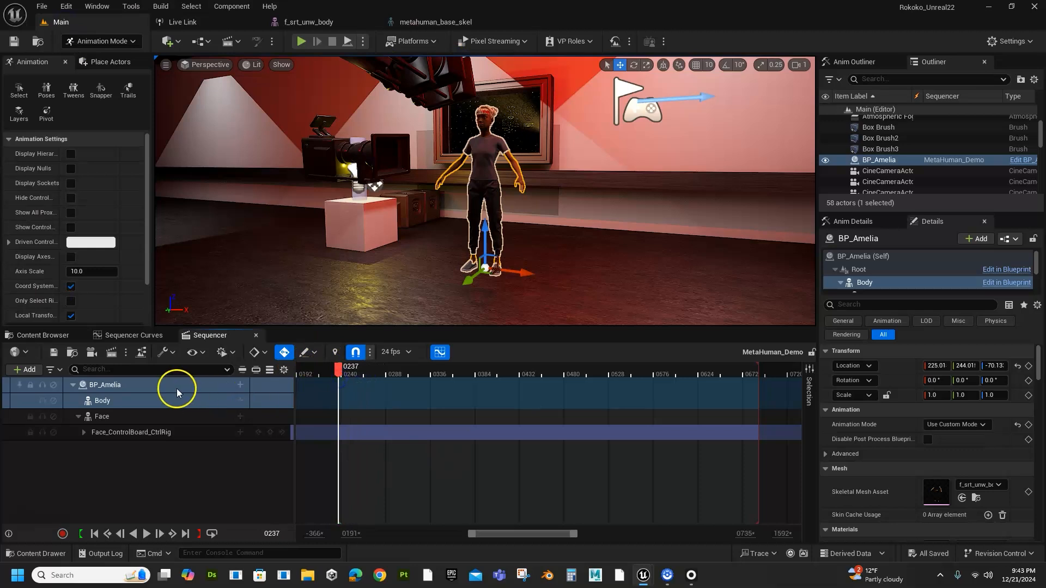
{"action": "left_click", "coordinate": [136, 400]}
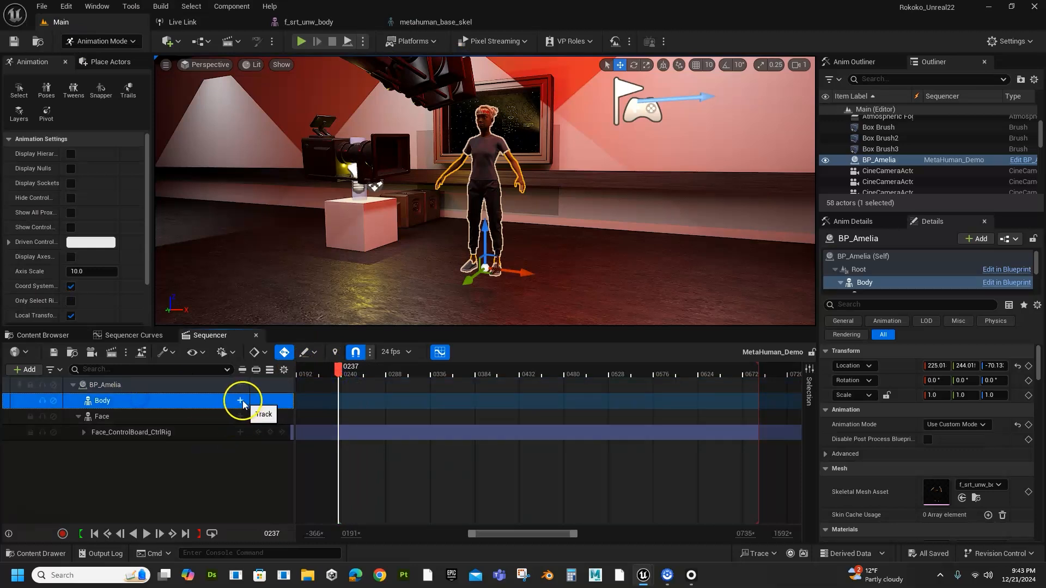
{"action": "left_click", "coordinate": [240, 402]}
{"action": "mouse_move", "coordinate": [268, 147]}
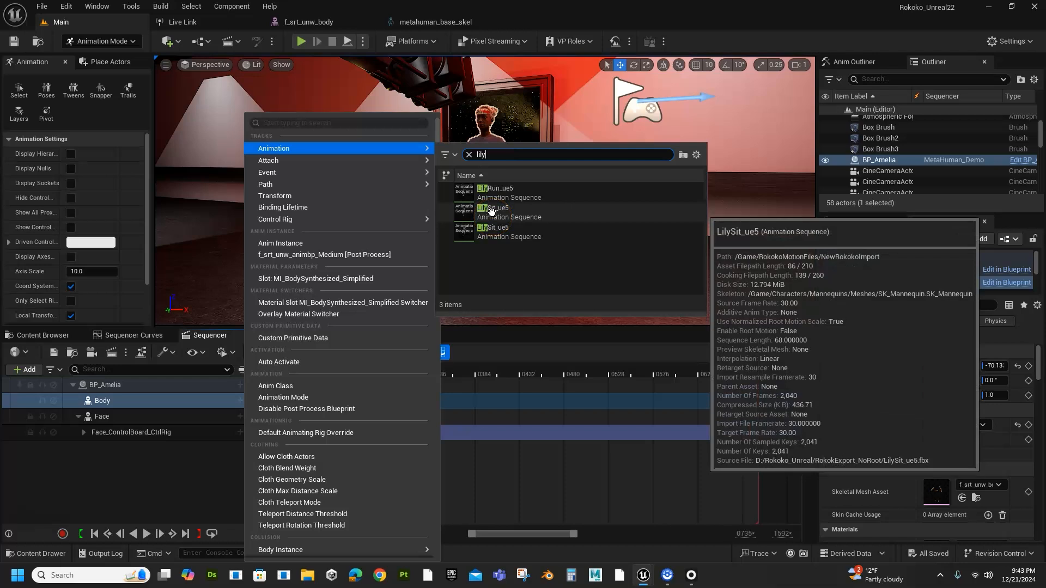
{"action": "left_click", "coordinate": [492, 211]}
Scrub the sequence from its start past frame 489 to review Amelia's LilySit_ue5 motion.
{"action": "left_click", "coordinate": [409, 399]}
{"action": "left_click", "coordinate": [338, 370]}
{"action": "left_click_drag", "start_coordinate": [347, 373], "coordinate": [572, 444]}
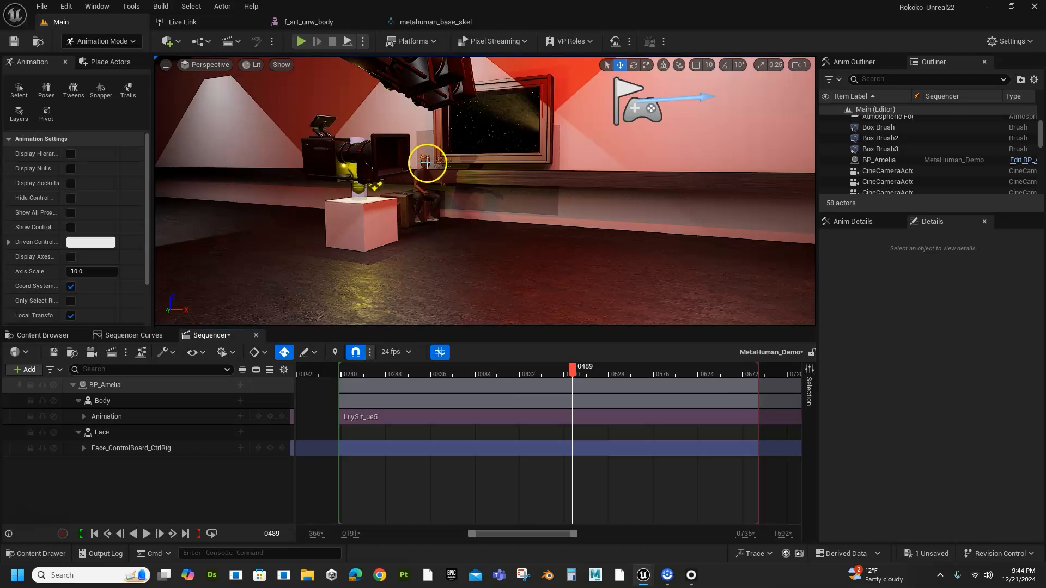
{"action": "left_click_drag", "start_coordinate": [574, 373], "coordinate": [638, 415]}
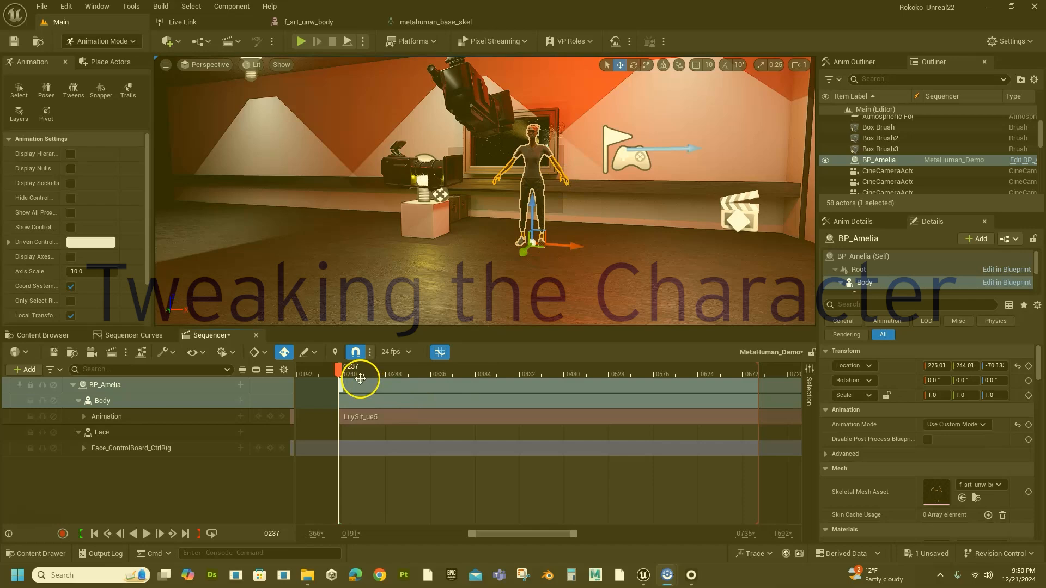
Go back to frame 237 and examine Amelia's body proportions up close and from a distance.
{"action": "left_click_drag", "start_coordinate": [362, 379], "coordinate": [340, 397]}
{"action": "scroll", "coordinate": [547, 194], "scroll_direction": "up", "scroll_amount": 5}
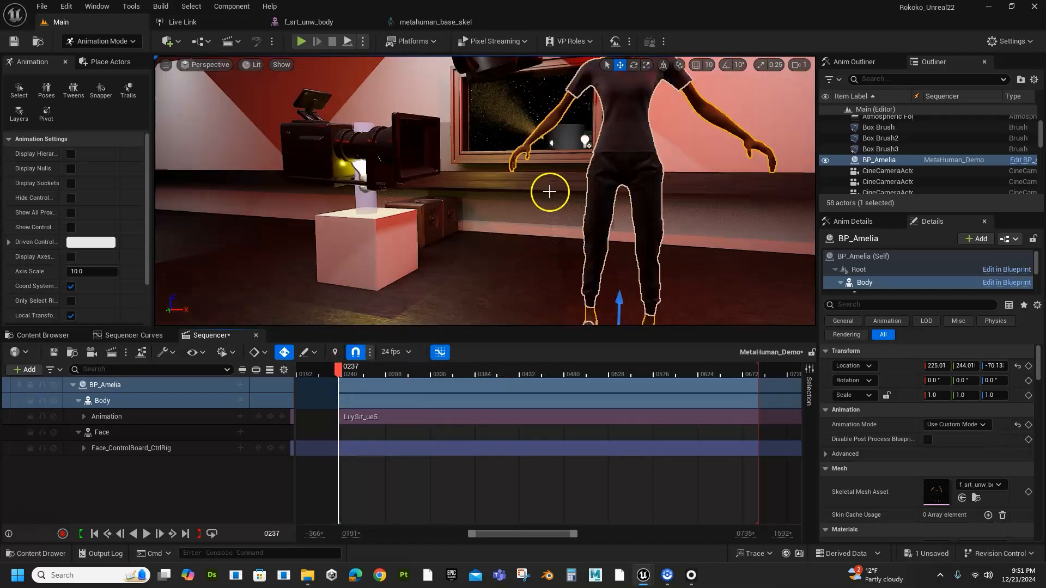
{"action": "scroll", "coordinate": [546, 194], "scroll_direction": "down", "scroll_amount": 3}
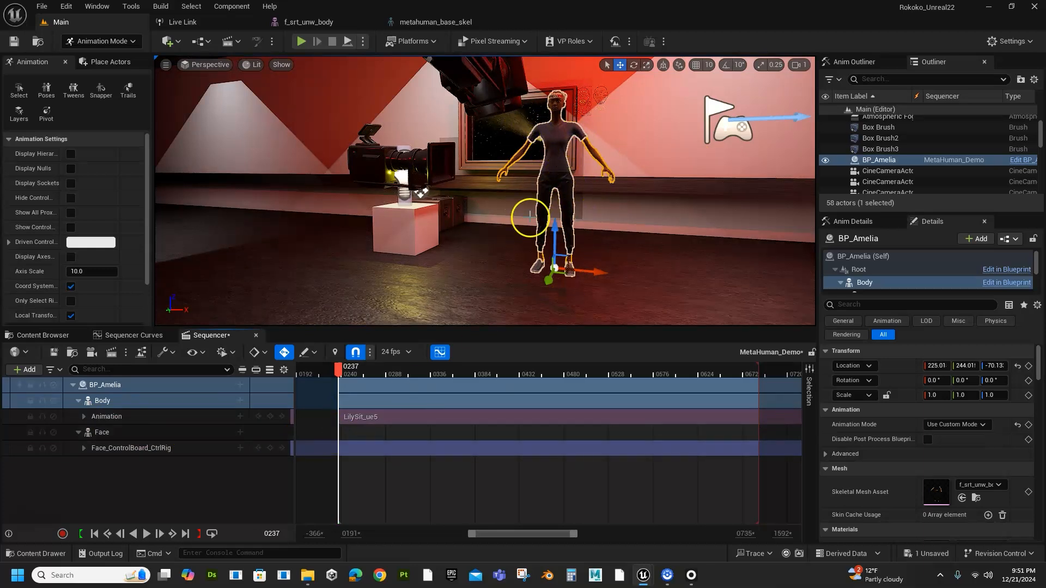
{"action": "left_click_drag", "start_coordinate": [340, 376], "coordinate": [342, 410]}
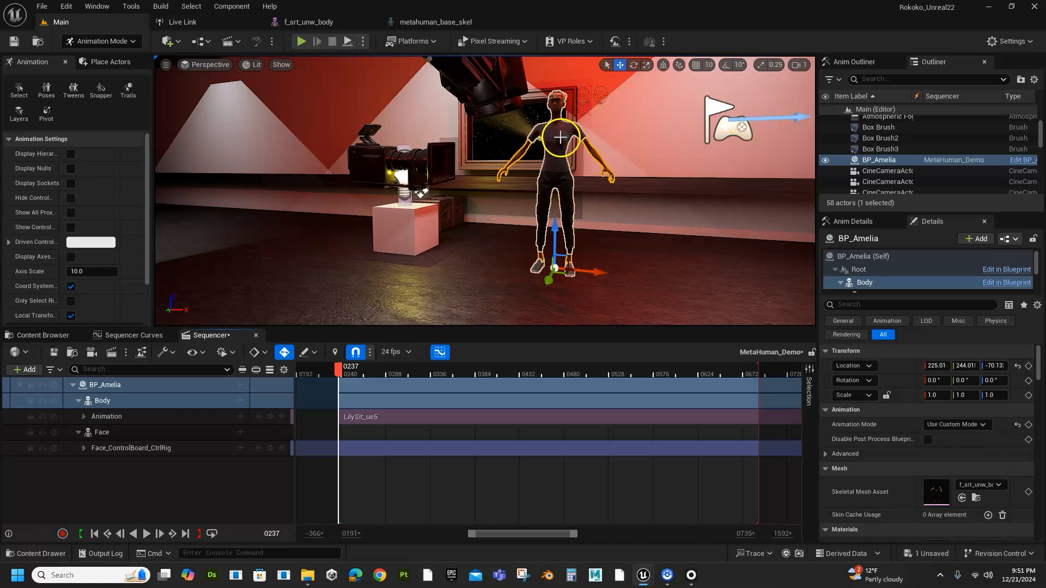
Select BP_Amelia and open the f_srt_unw_body skeletal mesh used by her Body component.
{"action": "left_click", "coordinate": [881, 161]}
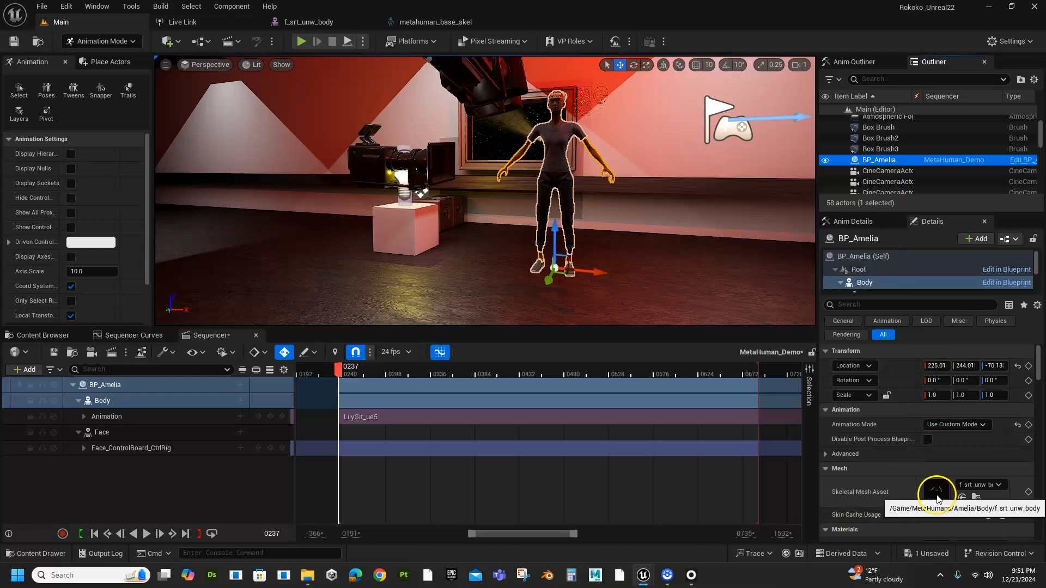
{"action": "left_click", "coordinate": [877, 159]}
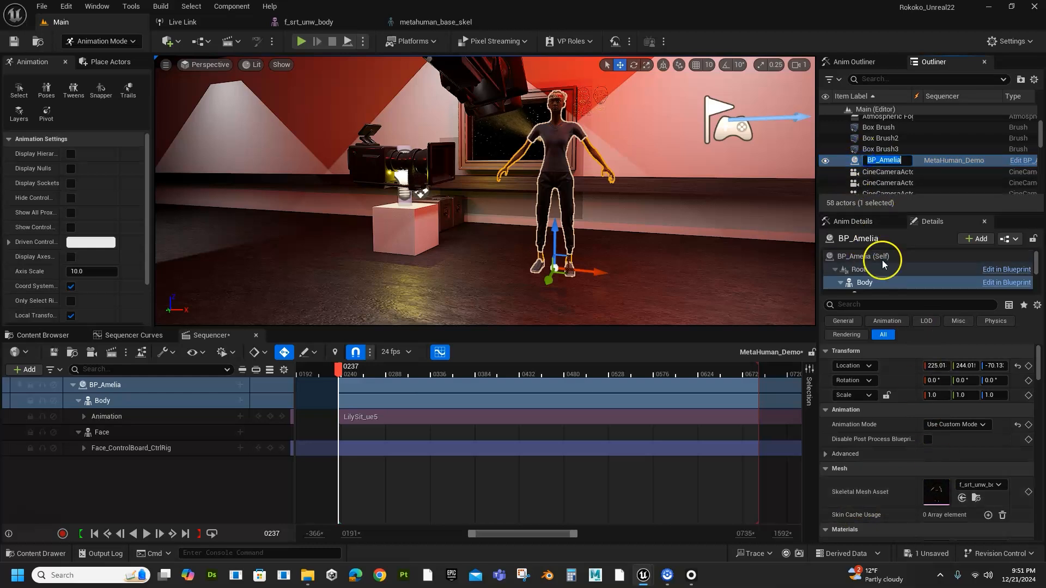
{"action": "double_click", "coordinate": [936, 493]}
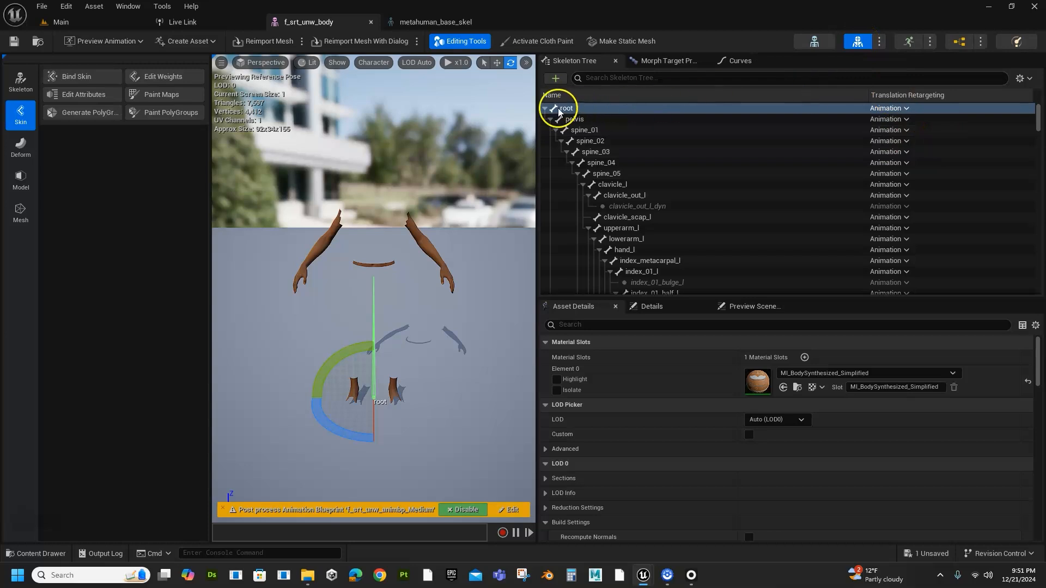
Turn Show Retargeting Options off and back on for the skeleton tree.
{"action": "left_click", "coordinate": [1024, 79]}
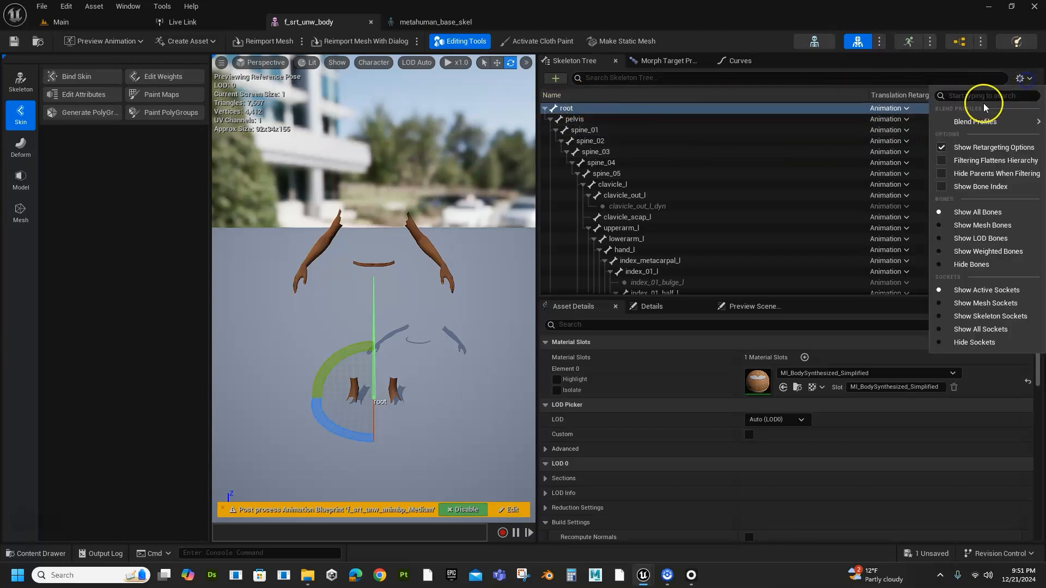
{"action": "left_click", "coordinate": [959, 142]}
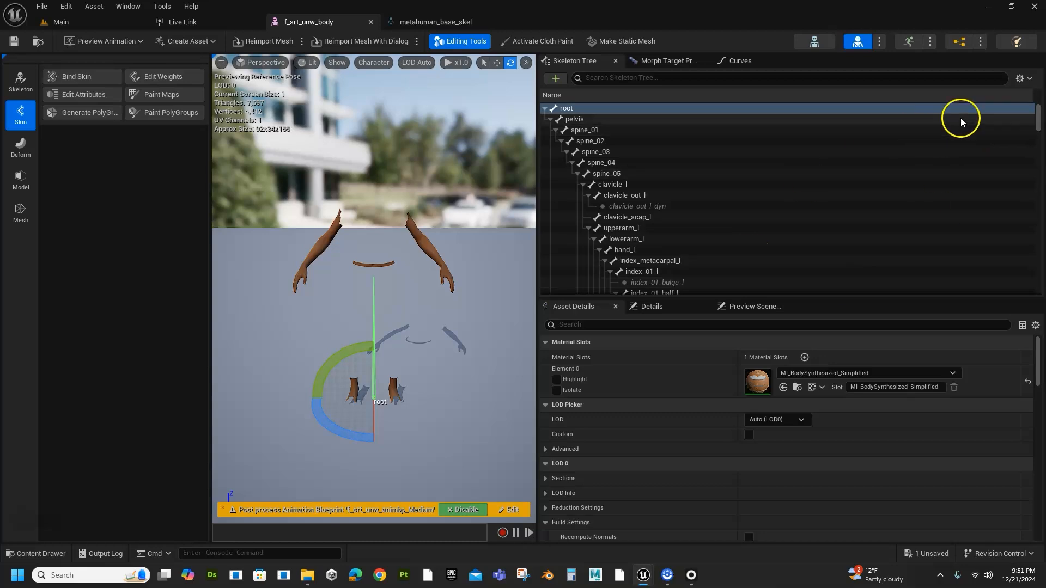
{"action": "left_click", "coordinate": [1022, 79]}
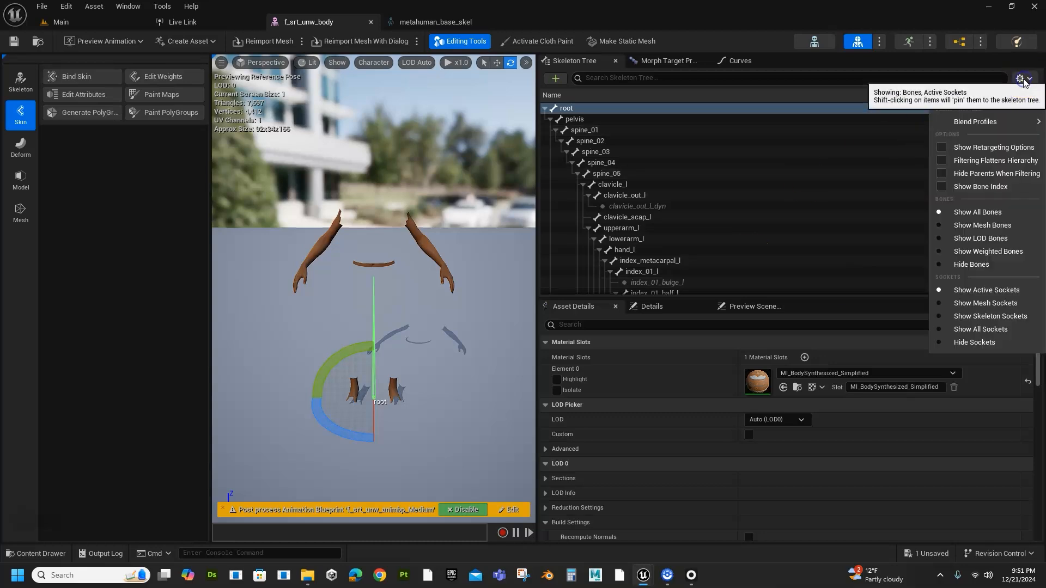
{"action": "left_click", "coordinate": [976, 148]}
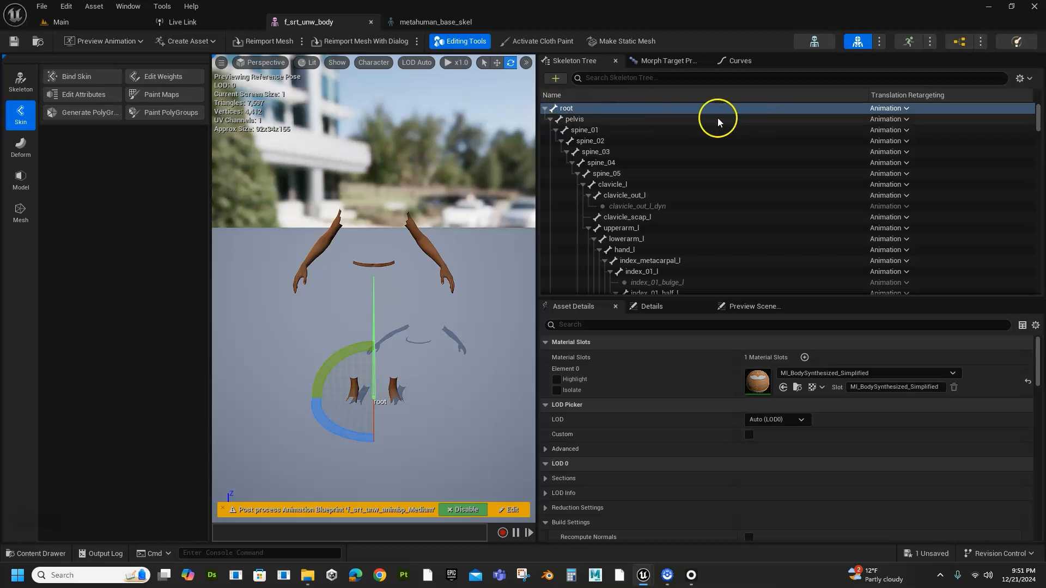
Recursively set the translation retargeting to Skeleton from the root bone down.
{"action": "right_click", "coordinate": [569, 109]}
{"action": "left_click", "coordinate": [562, 114]}
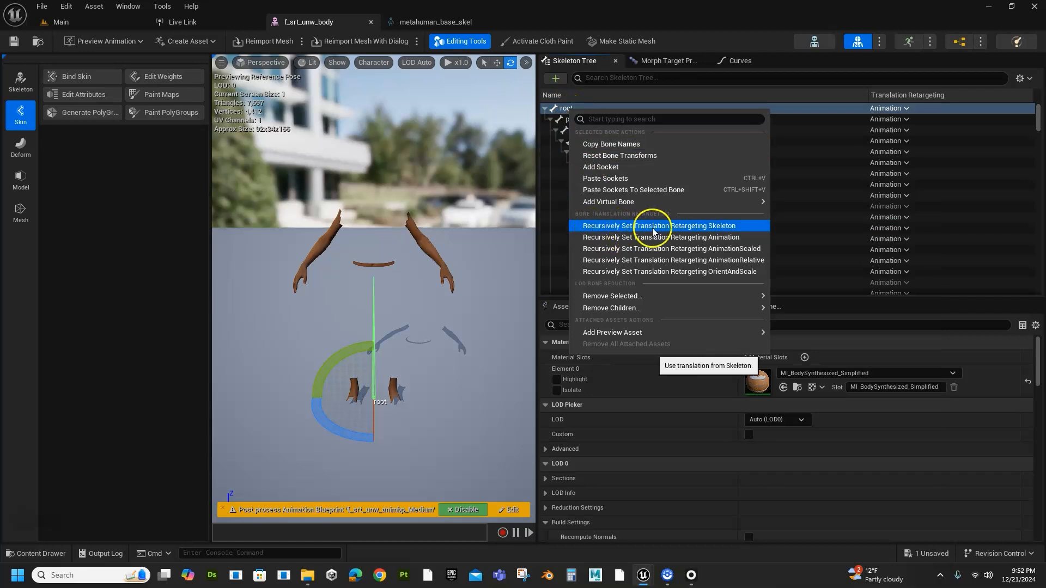
{"action": "left_click", "coordinate": [706, 227]}
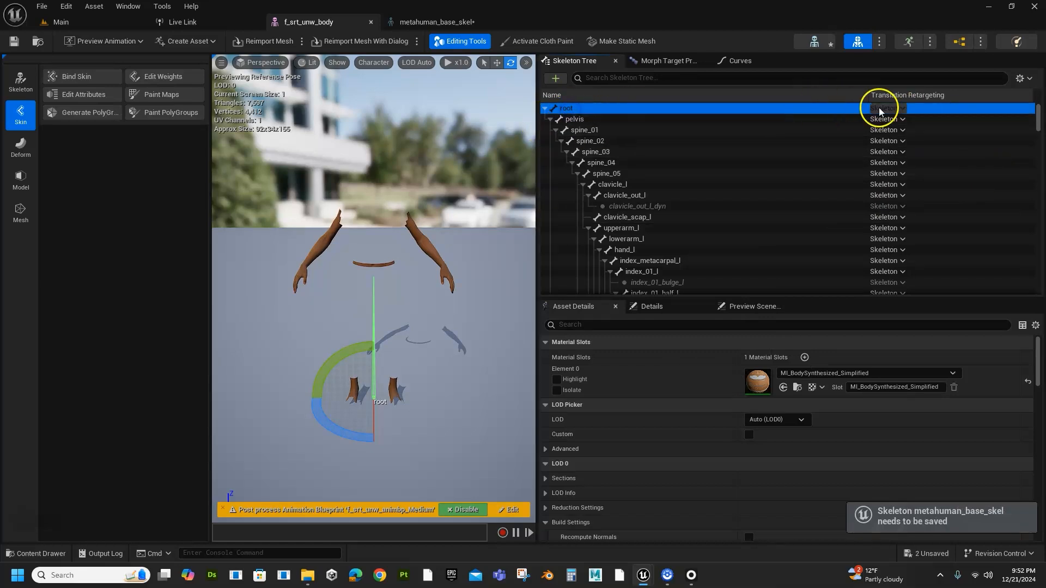
Set the translation retargeting of the root bone to Animation and of the pelvis bone to Animation Scaled.
{"action": "left_click", "coordinate": [893, 108]}
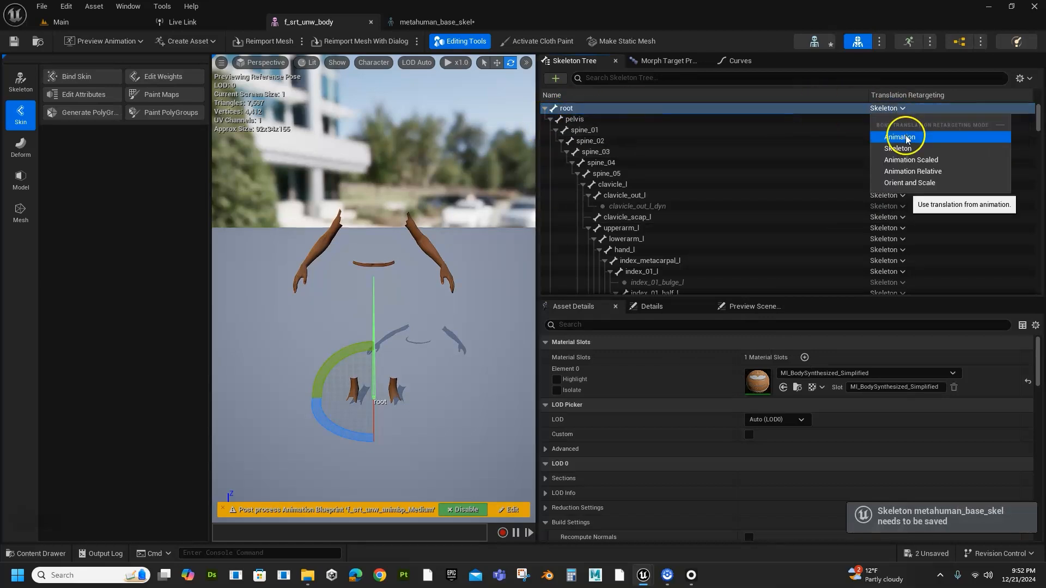
{"action": "left_click", "coordinate": [906, 137]}
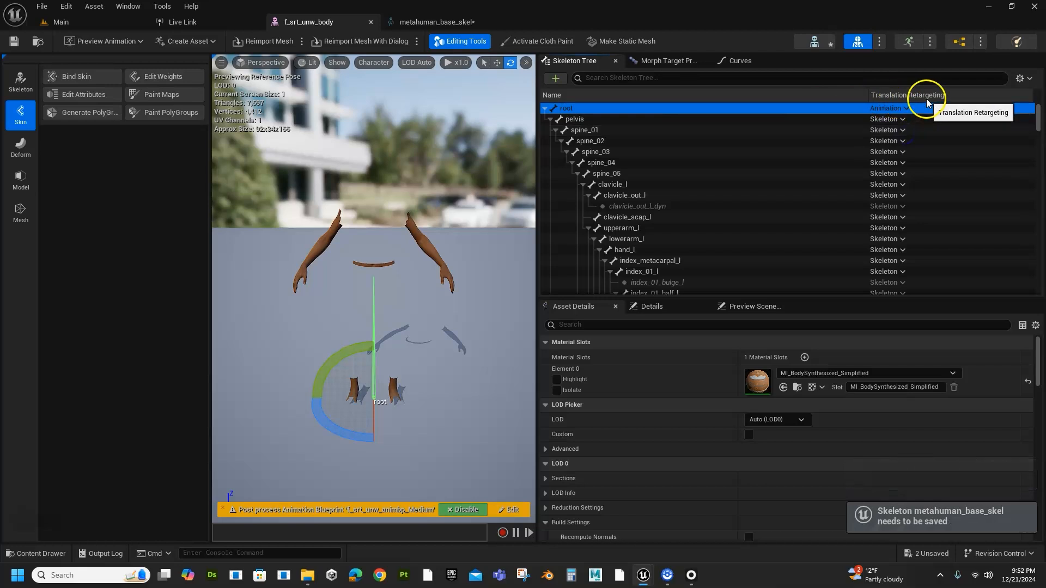
{"action": "left_click", "coordinate": [577, 120]}
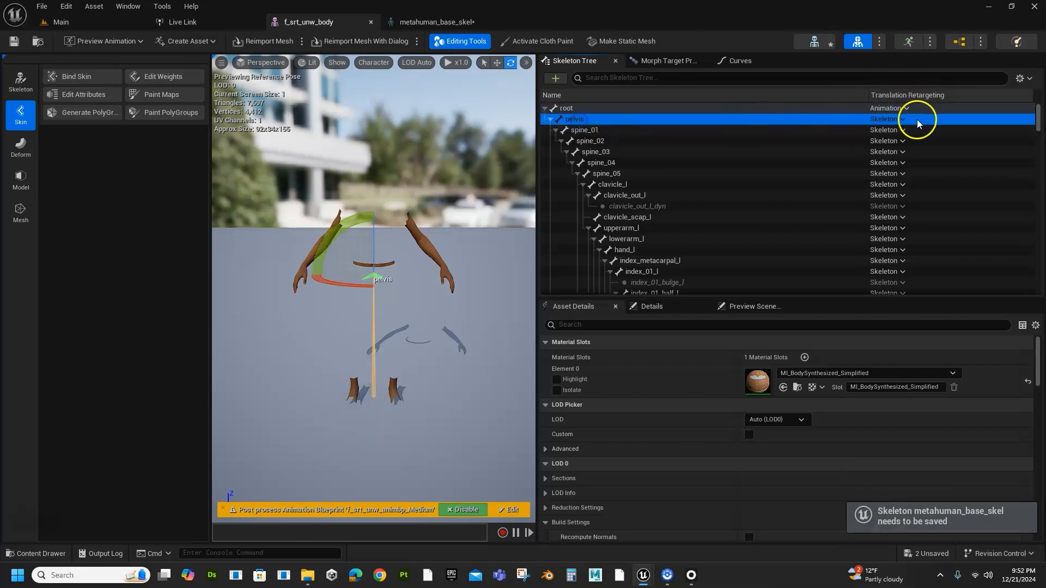
{"action": "left_click", "coordinate": [894, 119]}
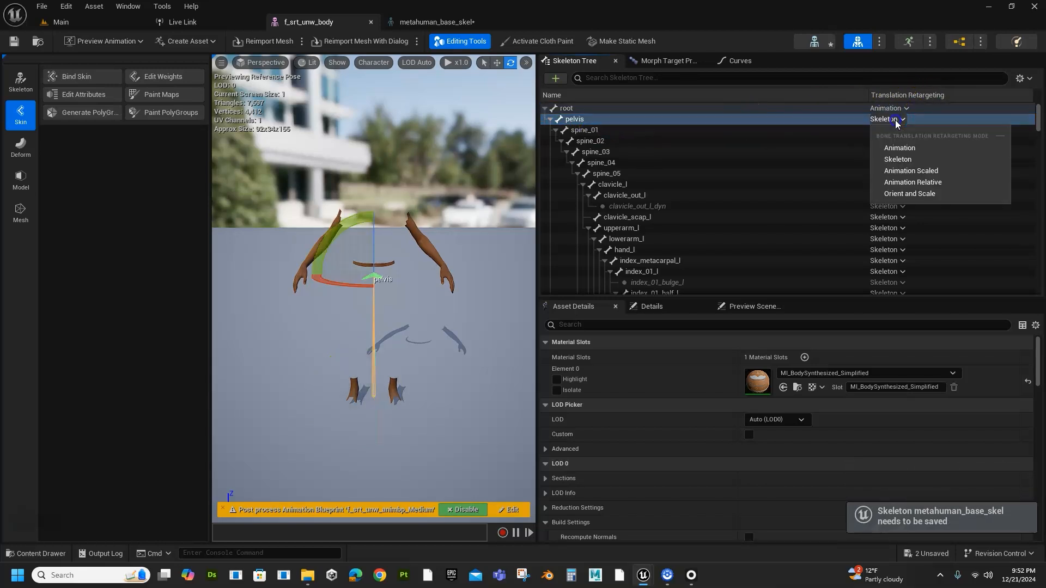
{"action": "left_click", "coordinate": [904, 172]}
Save all unsaved changes and check the translation retargeting modes of the bones further down the skeleton tree.
{"action": "left_click", "coordinate": [120, 58]}
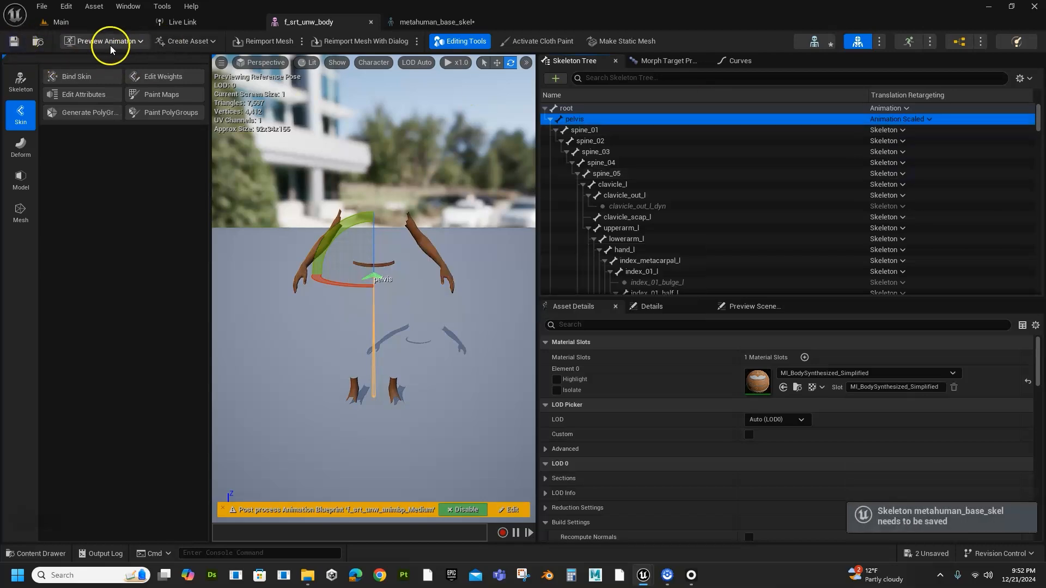
{"action": "left_click", "coordinate": [64, 6]}
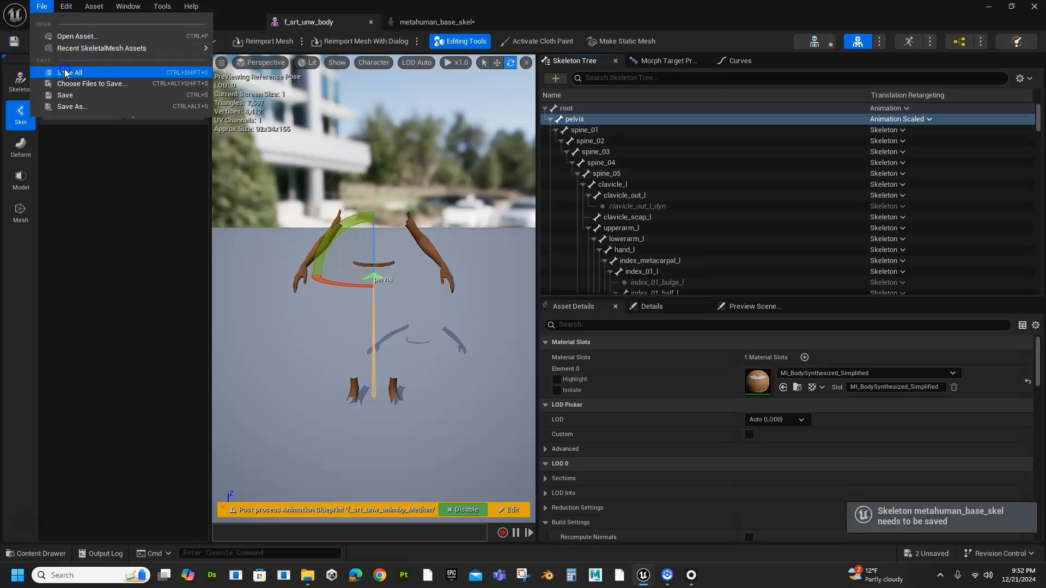
{"action": "left_click", "coordinate": [58, 71]}
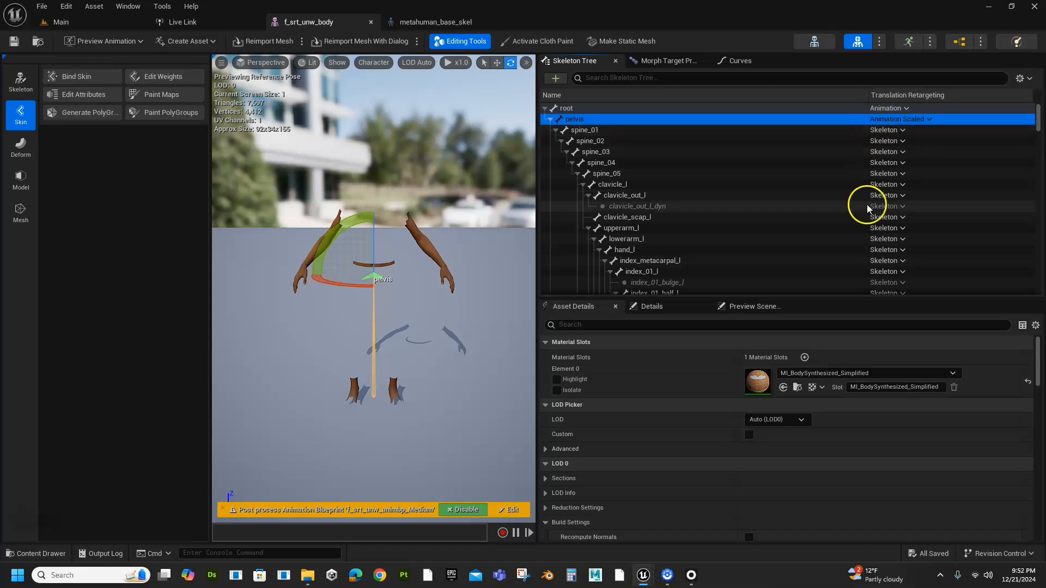
{"action": "scroll", "coordinate": [899, 199], "scroll_direction": "down", "scroll_amount": 15}
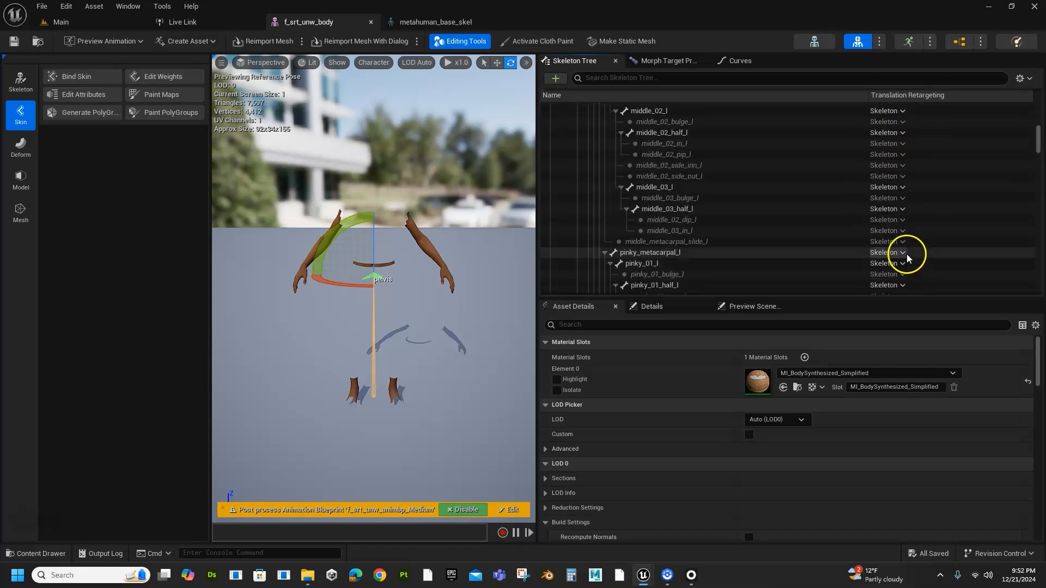
{"action": "scroll", "coordinate": [902, 244], "scroll_direction": "up", "scroll_amount": 15}
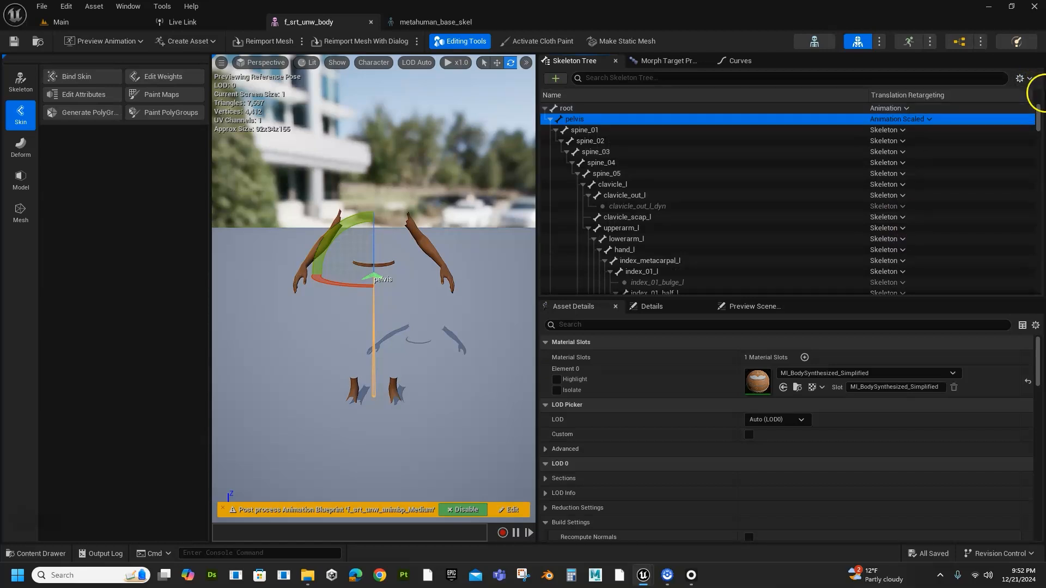
Return to the Main level and play the sequence from frame 237 to review Amelia's sitting motion with the new retargeting.
{"action": "left_click", "coordinate": [70, 24]}
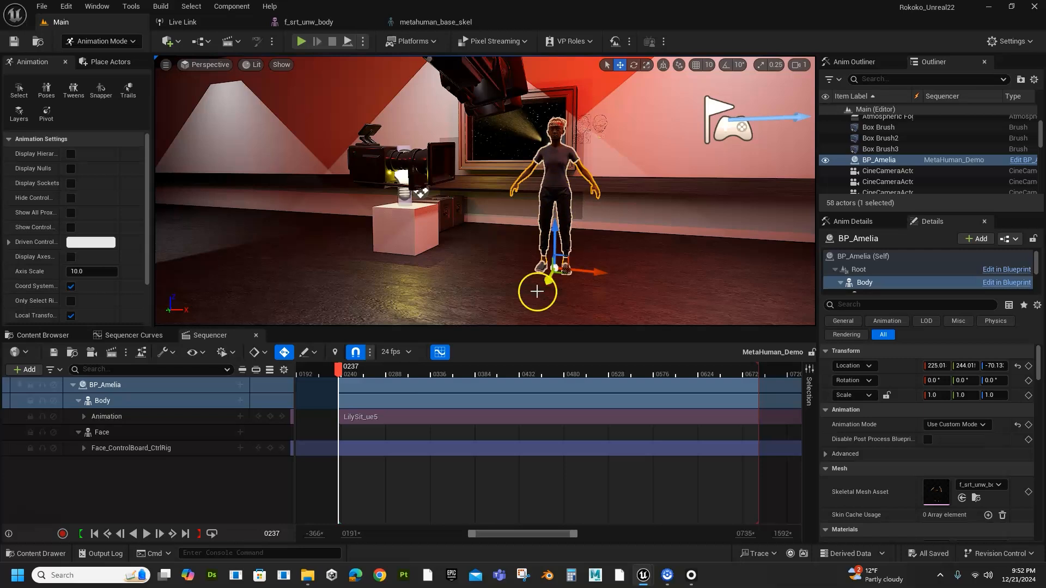
{"action": "left_click_drag", "start_coordinate": [341, 376], "coordinate": [455, 385]}
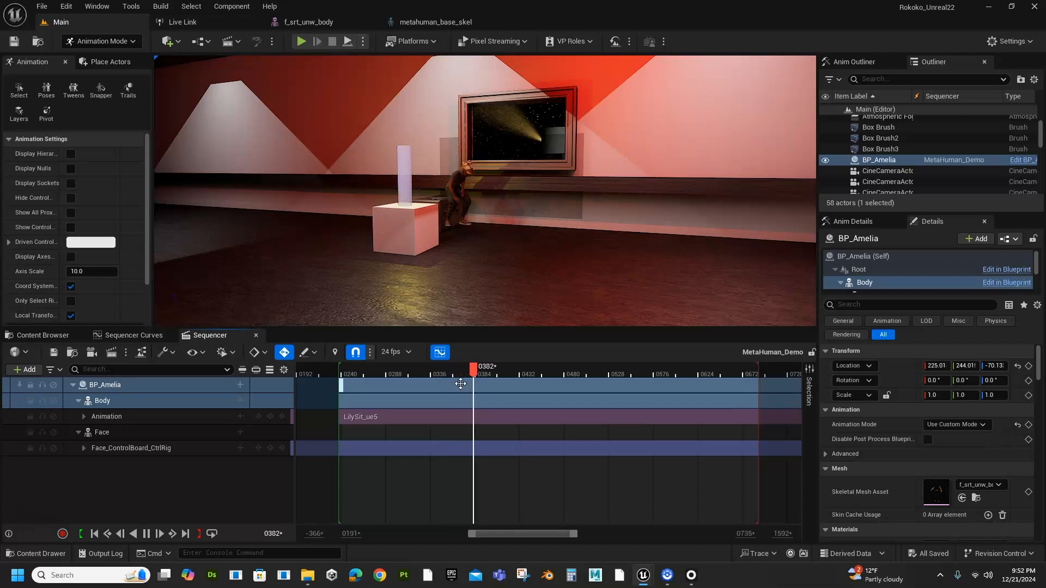
{"action": "key", "text": "space"}
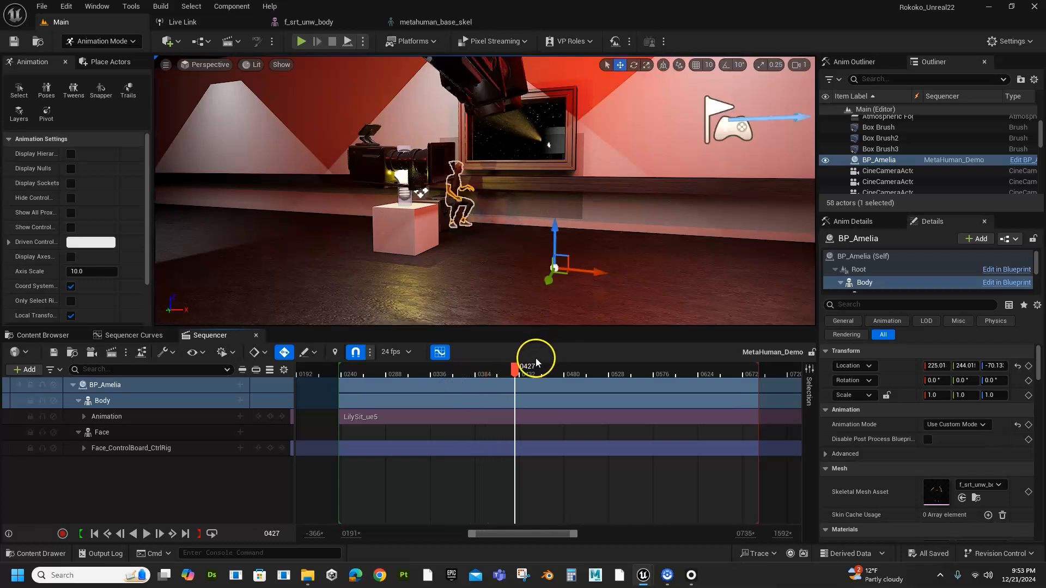
{"action": "left_click_drag", "start_coordinate": [512, 375], "coordinate": [336, 380]}
{"action": "key", "text": "space"}
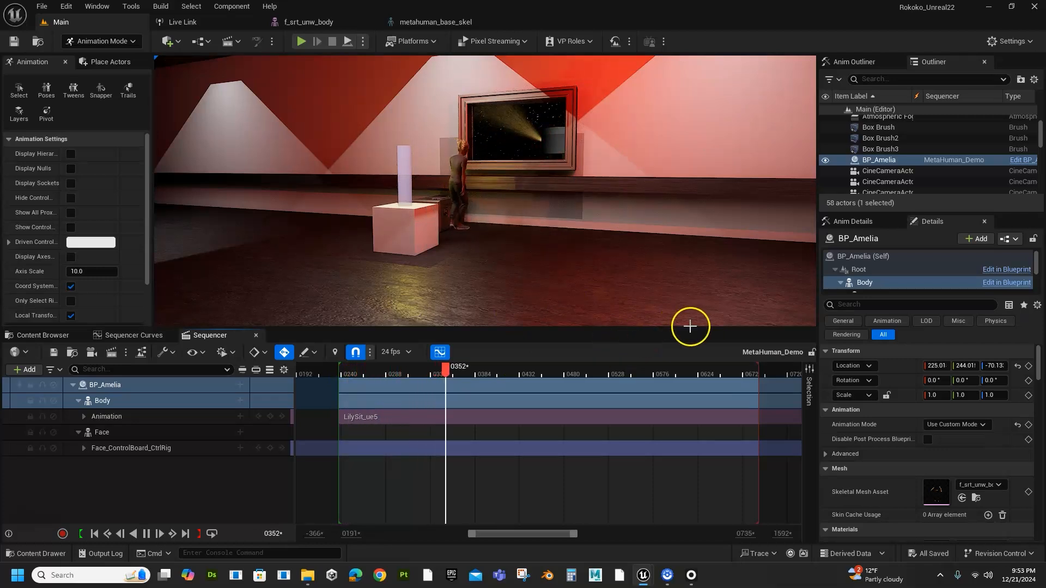
{"action": "key", "text": "space"}
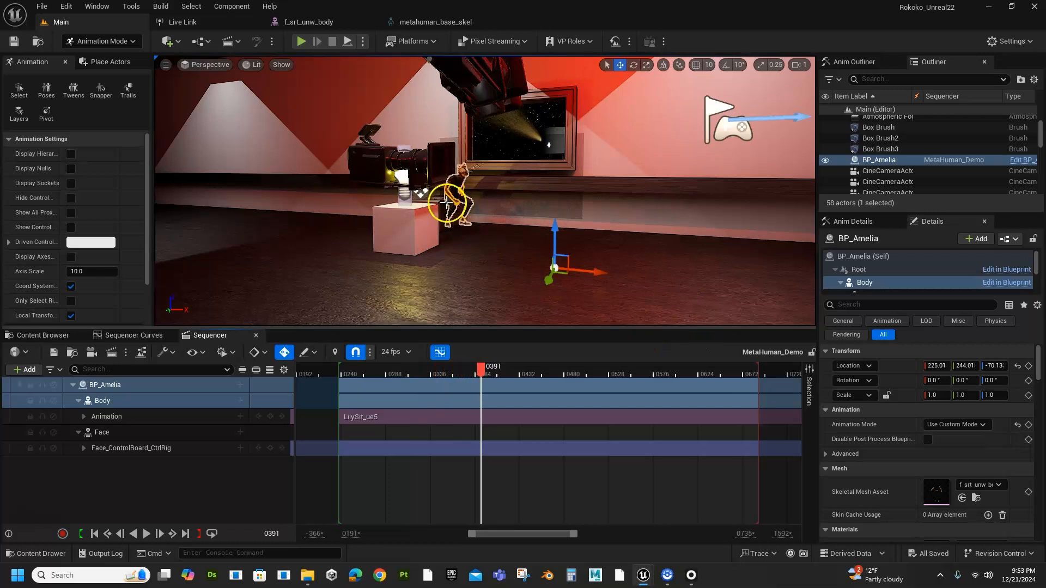
Examine Amelia's sitting pose from another angle, then scrub the sequence from frame 237 to frame 362.
{"action": "right_click_drag", "start_coordinate": [425, 238], "coordinate": [684, 281]}
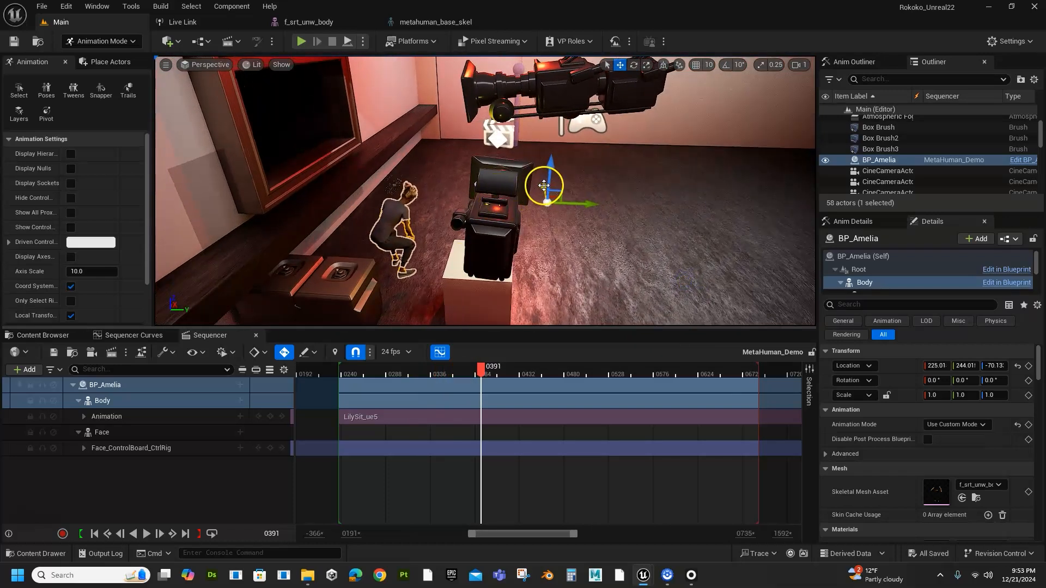
{"action": "right_click_drag", "start_coordinate": [386, 294], "coordinate": [390, 229]}
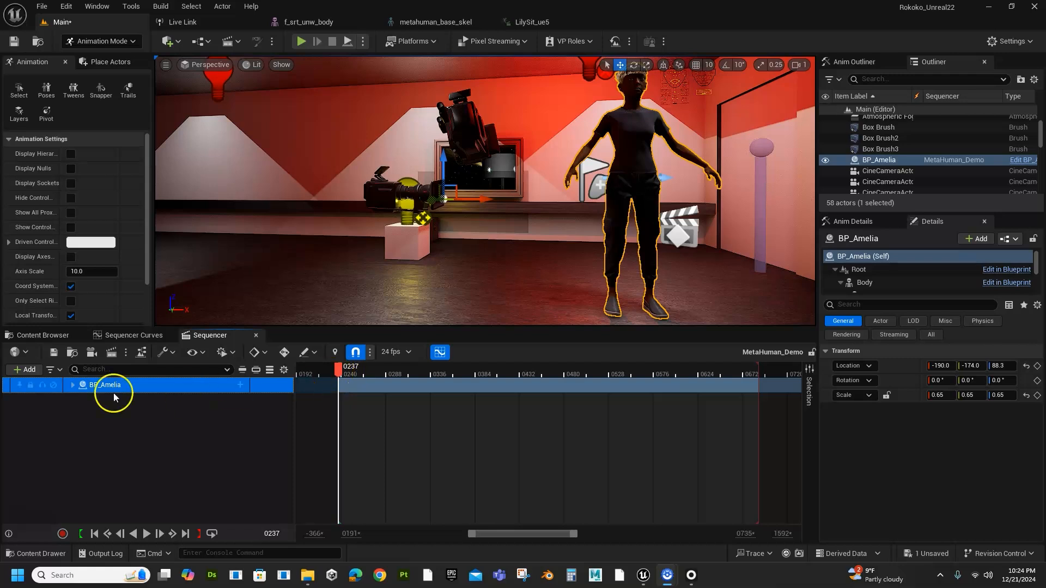
{"action": "left_click_drag", "start_coordinate": [338, 375], "coordinate": [455, 381]}
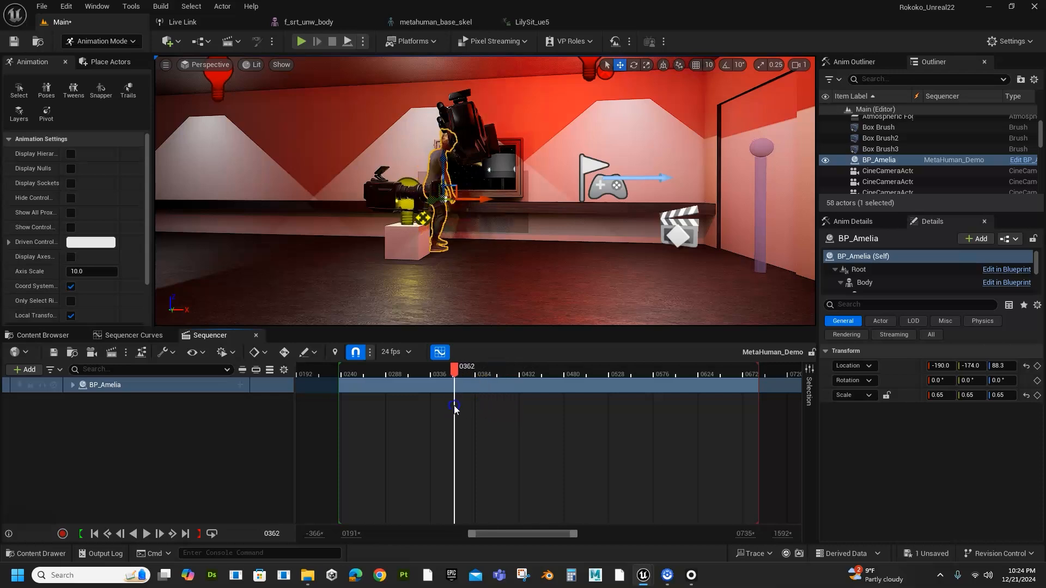
Play the sequence from frame 362 without editor icons, viewing Amelia from another angle, and scrub back to frame 431.
{"action": "key", "text": "space"}
{"action": "key", "text": "g"}
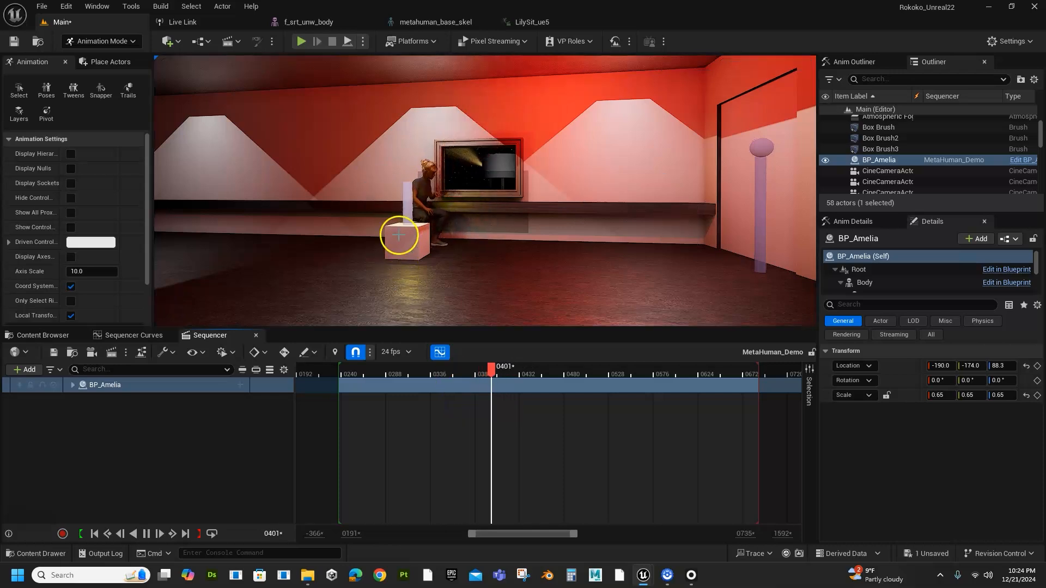
{"action": "right_click_drag", "start_coordinate": [379, 236], "coordinate": [458, 250]}
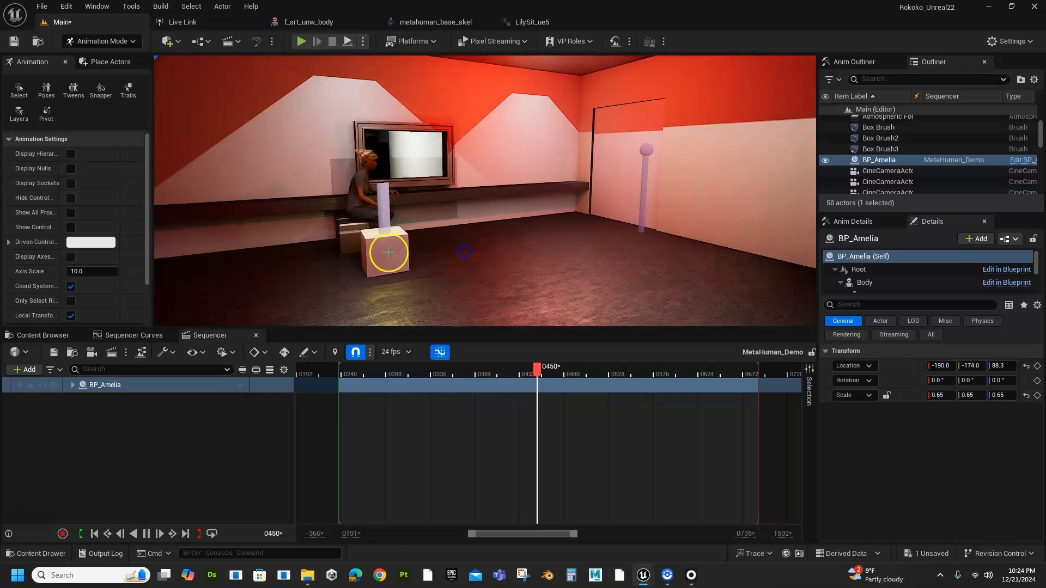
{"action": "left_click_drag", "start_coordinate": [561, 373], "coordinate": [518, 383]}
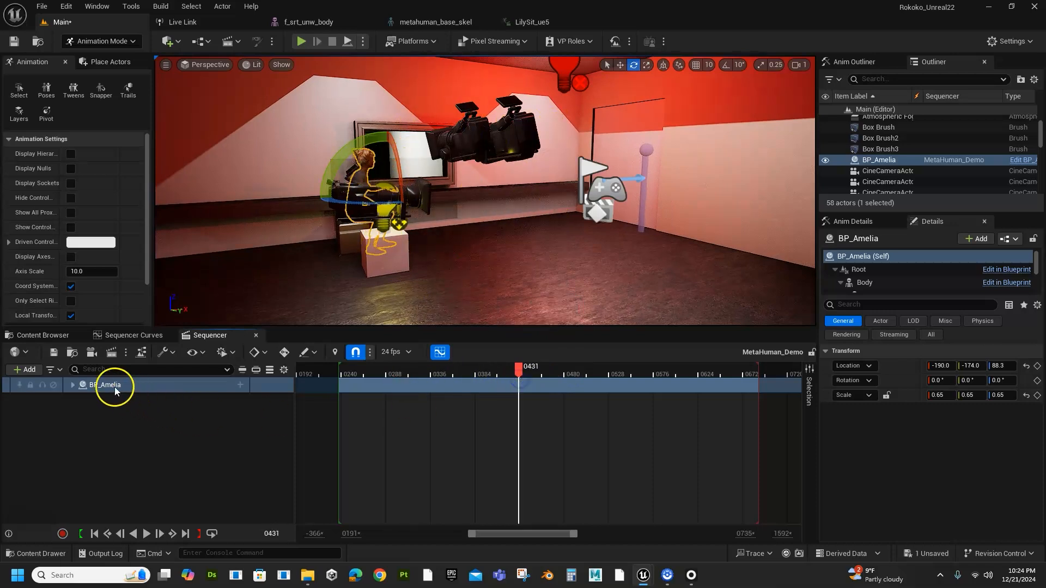
Expand the BP_Amelia track and inspect where the pivot of her Body component sits in the room.
{"action": "left_click", "coordinate": [102, 418]}
{"action": "left_click", "coordinate": [72, 385]}
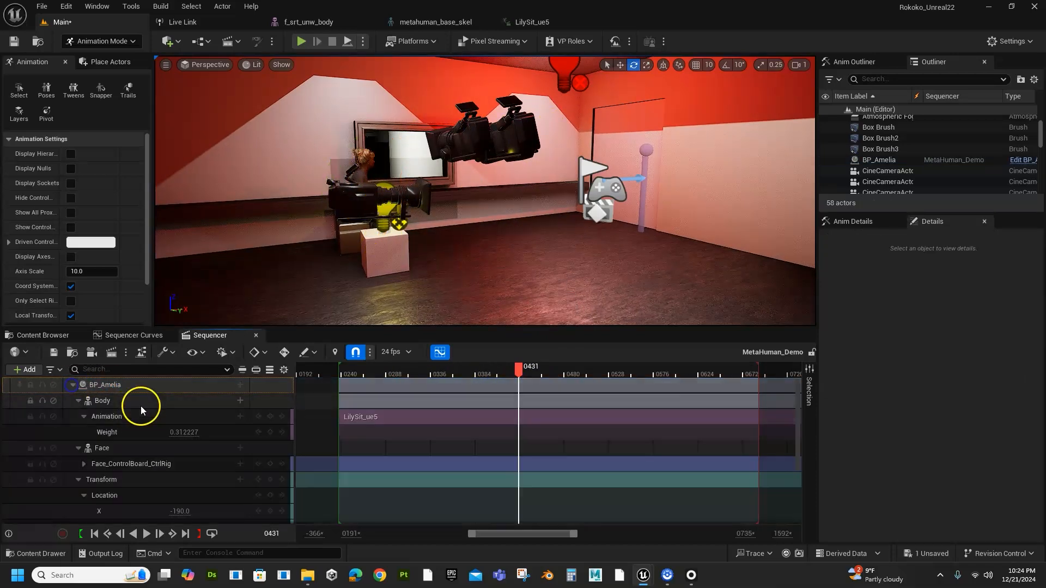
{"action": "left_click", "coordinate": [141, 403]}
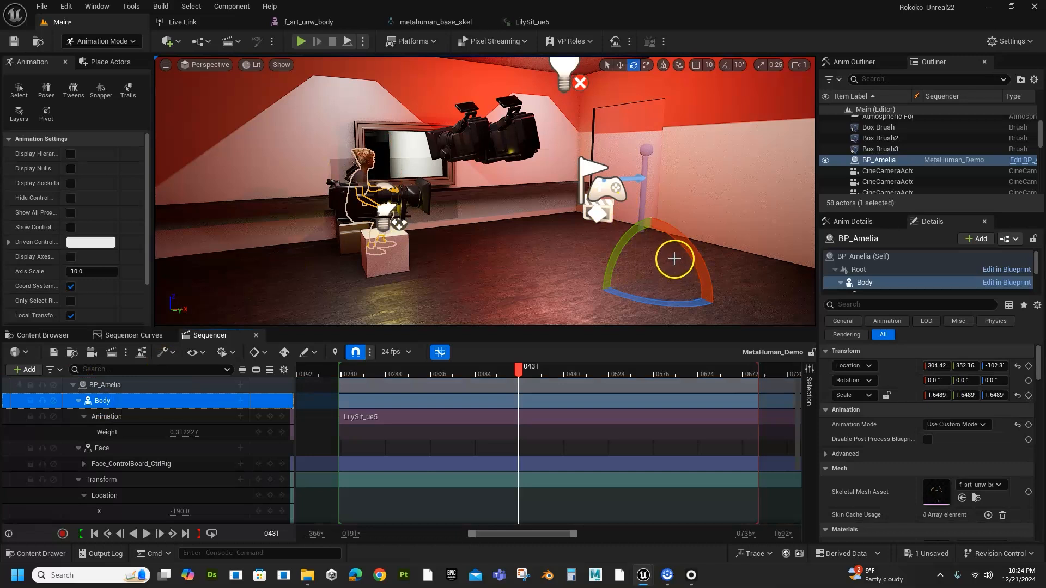
{"action": "key", "text": "w"}
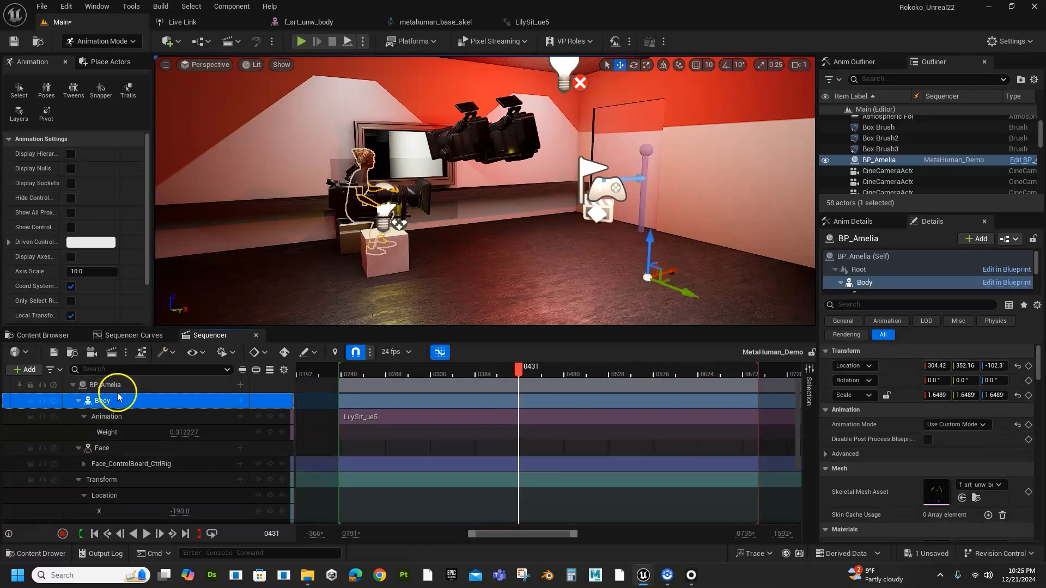
Collapse Amelia's Body, Face and Transform tracks and delete the Transform track from the sequence.
{"action": "left_click", "coordinate": [77, 401]}
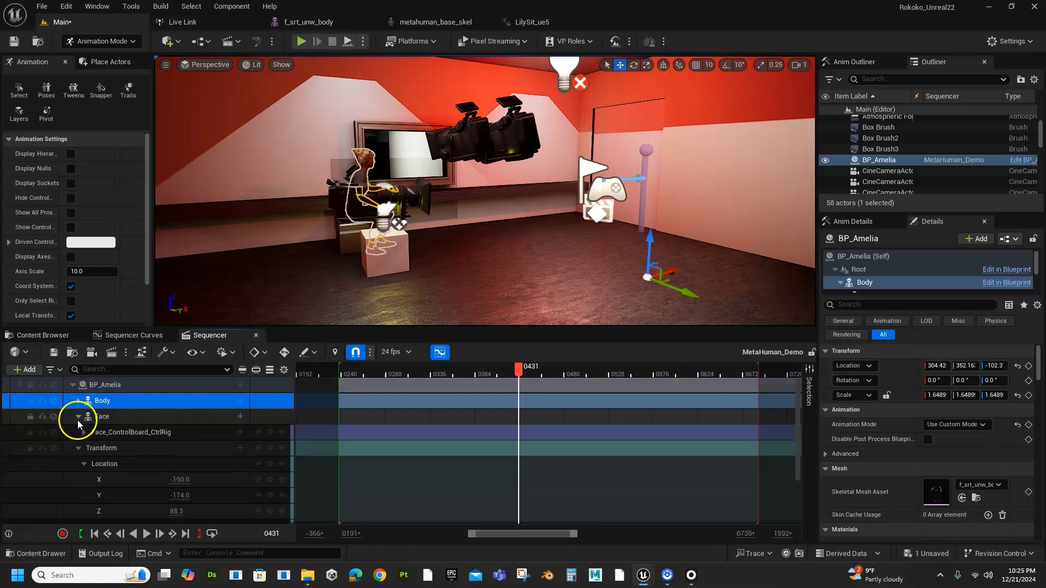
{"action": "left_click", "coordinate": [77, 417]}
{"action": "left_click", "coordinate": [78, 432]}
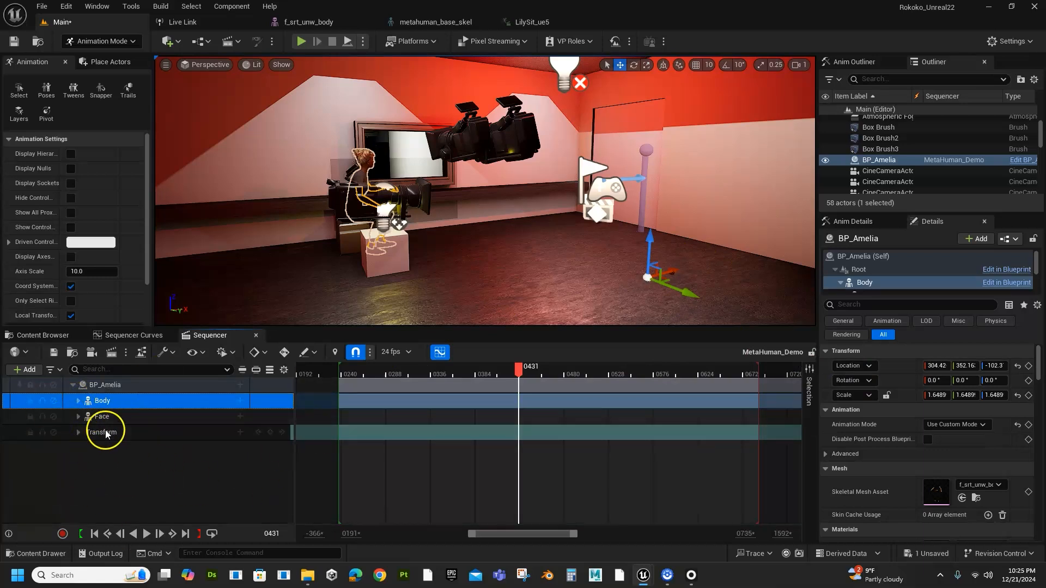
{"action": "left_click", "coordinate": [118, 387]}
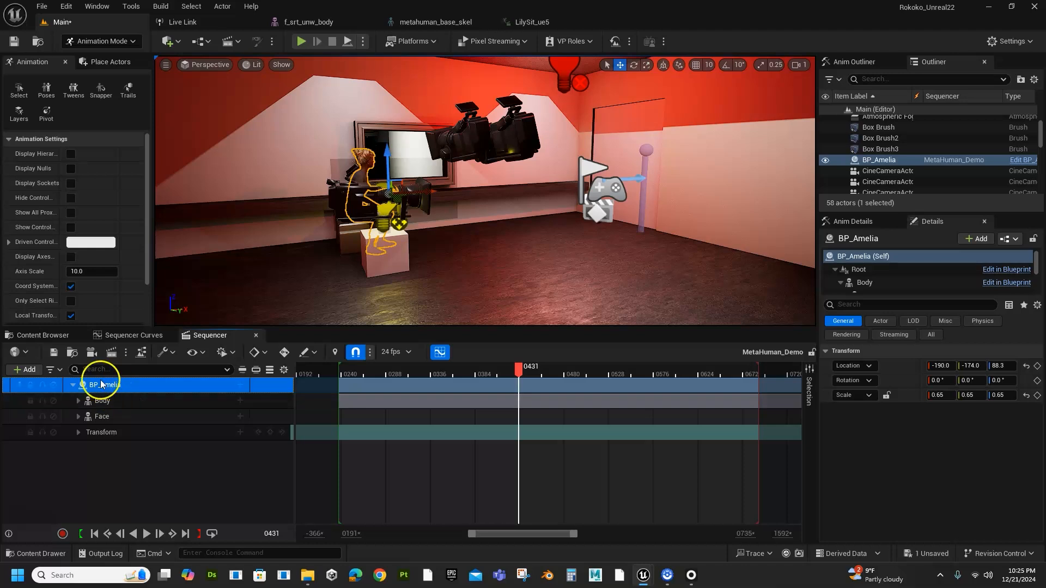
{"action": "left_click", "coordinate": [107, 433]}
{"action": "key", "text": "Delete"}
{"action": "left_click", "coordinate": [7, 478]}
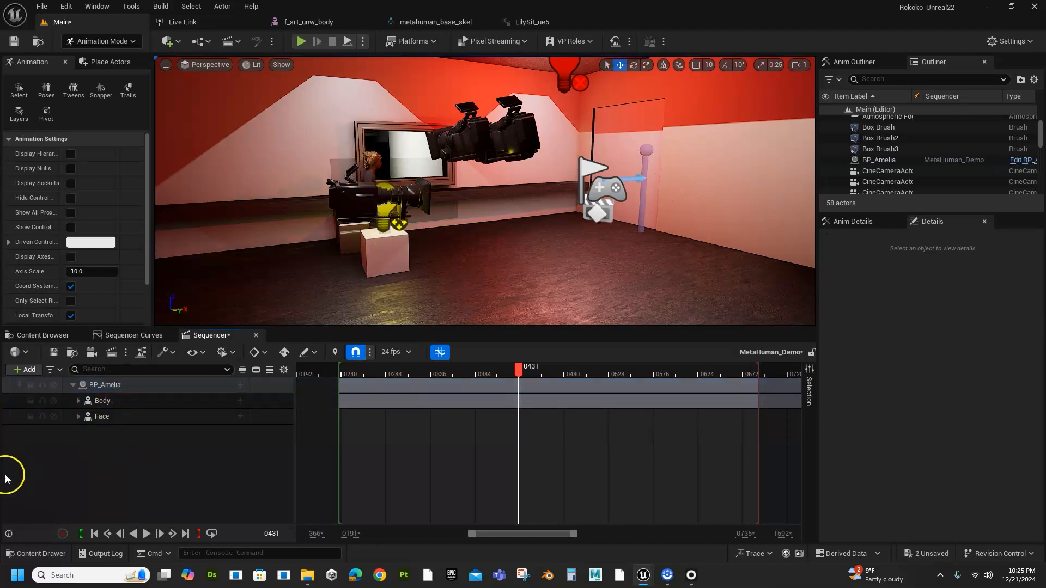
Review Amelia's sitting pose back to frame 416 and add a new Transform track to BP_Amelia.
{"action": "left_click_drag", "start_coordinate": [377, 296], "coordinate": [325, 269]}
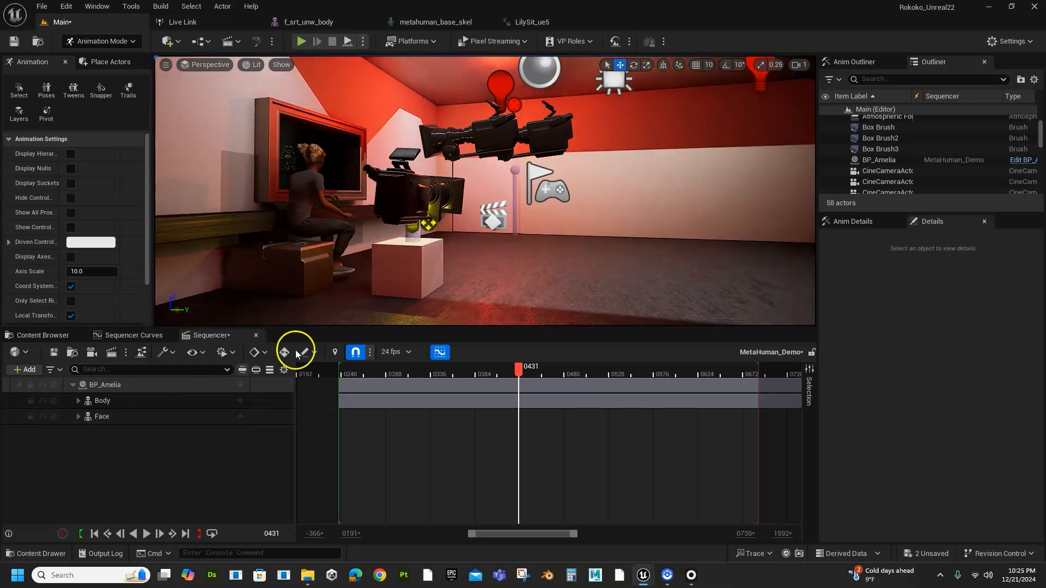
{"action": "mouse_move", "coordinate": [517, 373]}
{"action": "left_mouse_down"}
{"action": "mouse_move", "coordinate": [462, 375]}
{"action": "mouse_move", "coordinate": [505, 381]}
{"action": "left_mouse_up"}
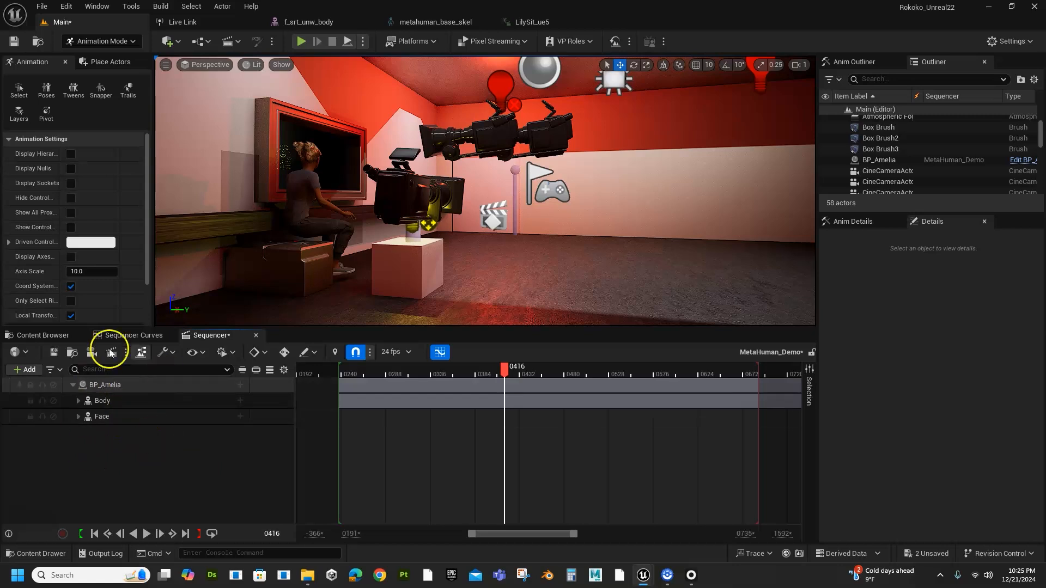
{"action": "left_click", "coordinate": [106, 384]}
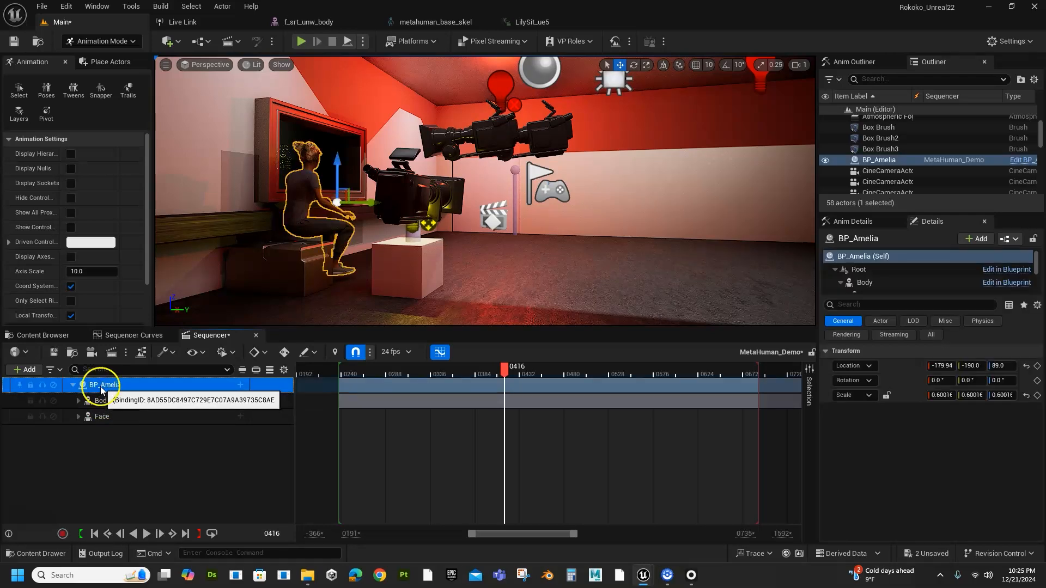
{"action": "left_click", "coordinate": [240, 386]}
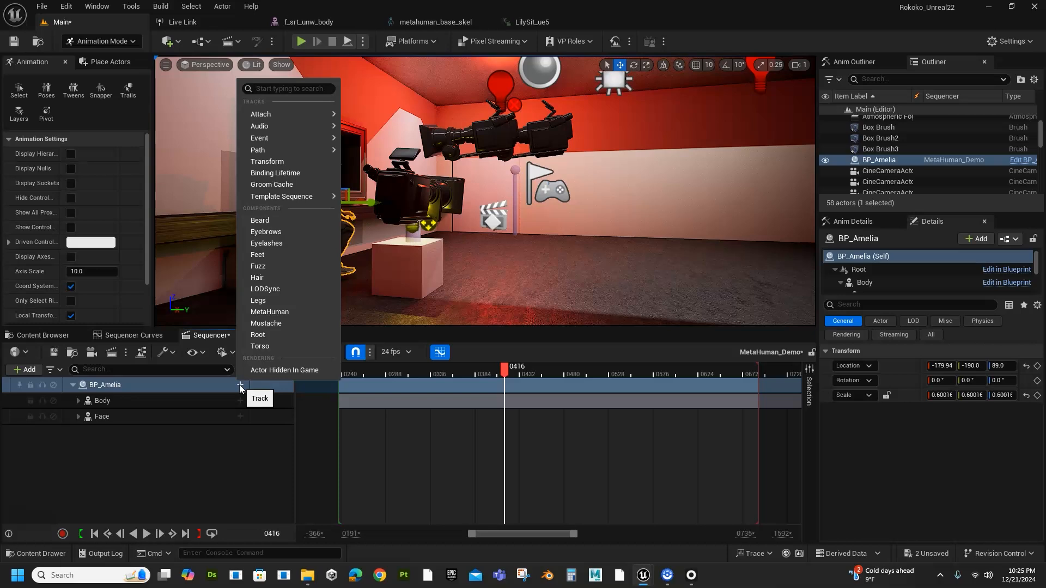
{"action": "left_click", "coordinate": [272, 161]}
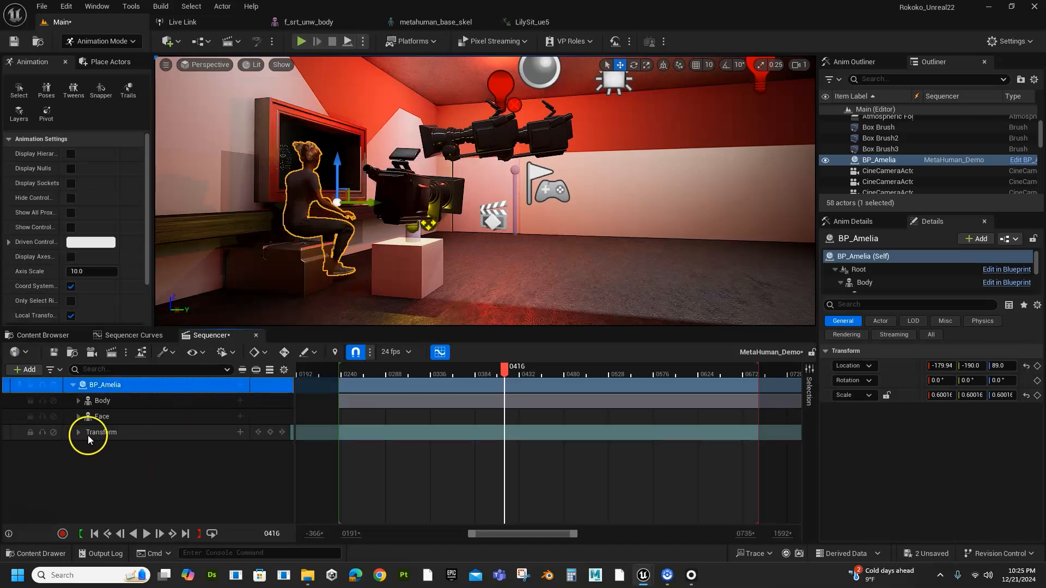
Set the X, Y and Z scale of Amelia's new Transform track to 0.65.
{"action": "left_click", "coordinate": [76, 432]}
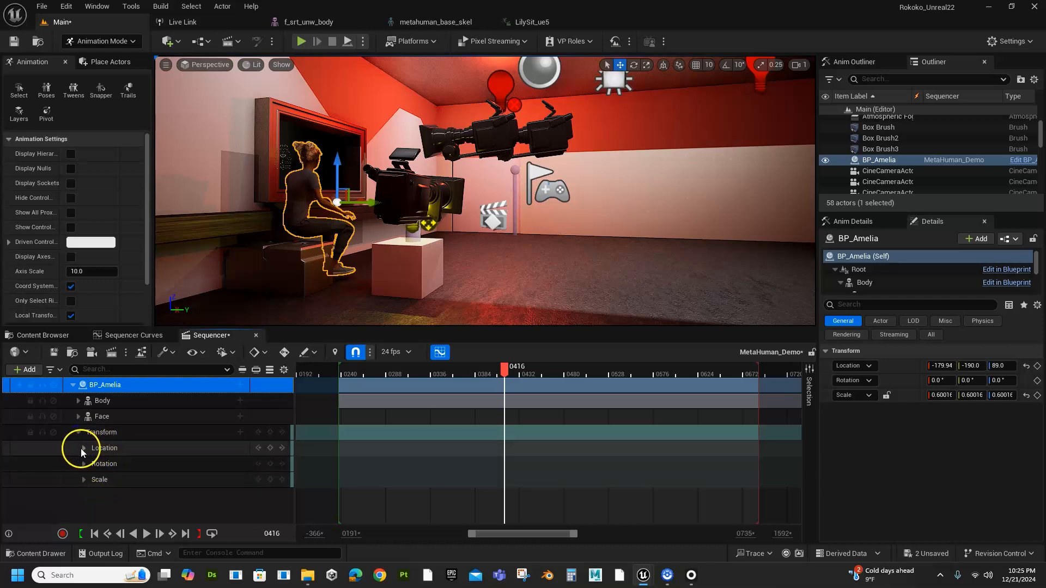
{"action": "left_click", "coordinate": [83, 479]}
{"action": "scroll", "coordinate": [217, 491], "scroll_direction": "down", "scroll_amount": 1}
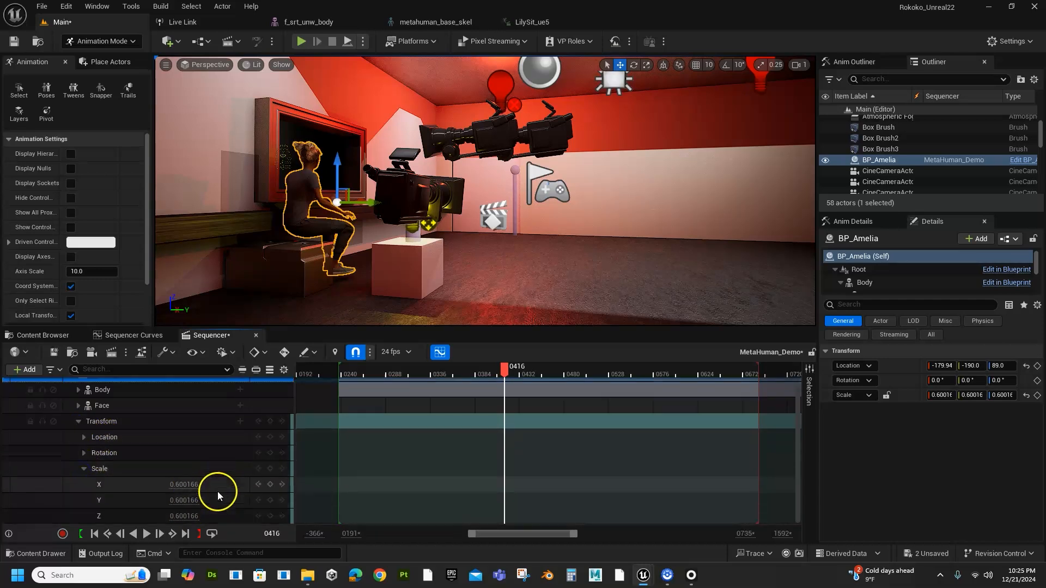
{"action": "left_click", "coordinate": [183, 484]}
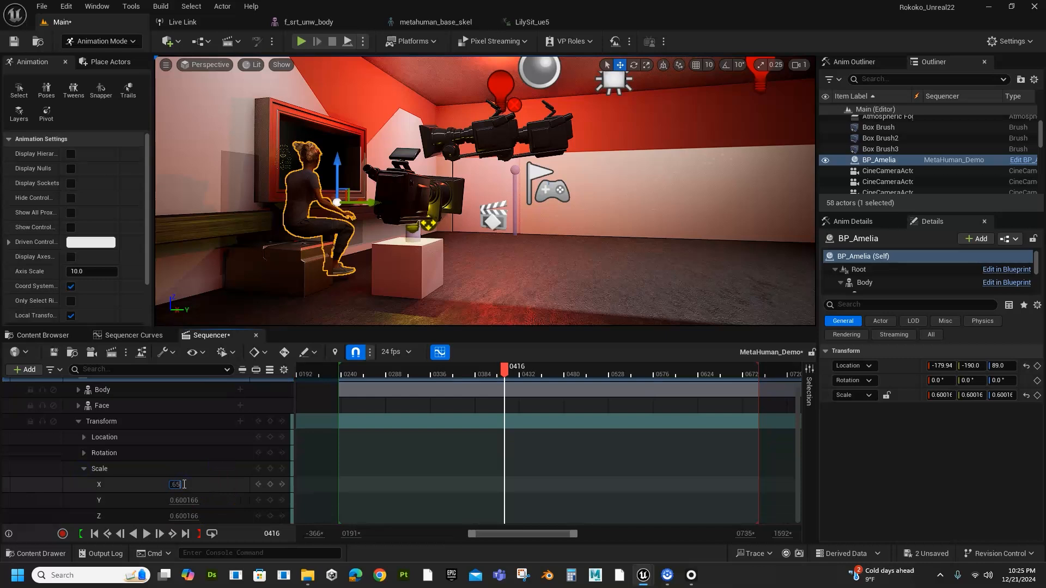
{"action": "key", "text": "Return"}
{"action": "left_click", "coordinate": [192, 501]}
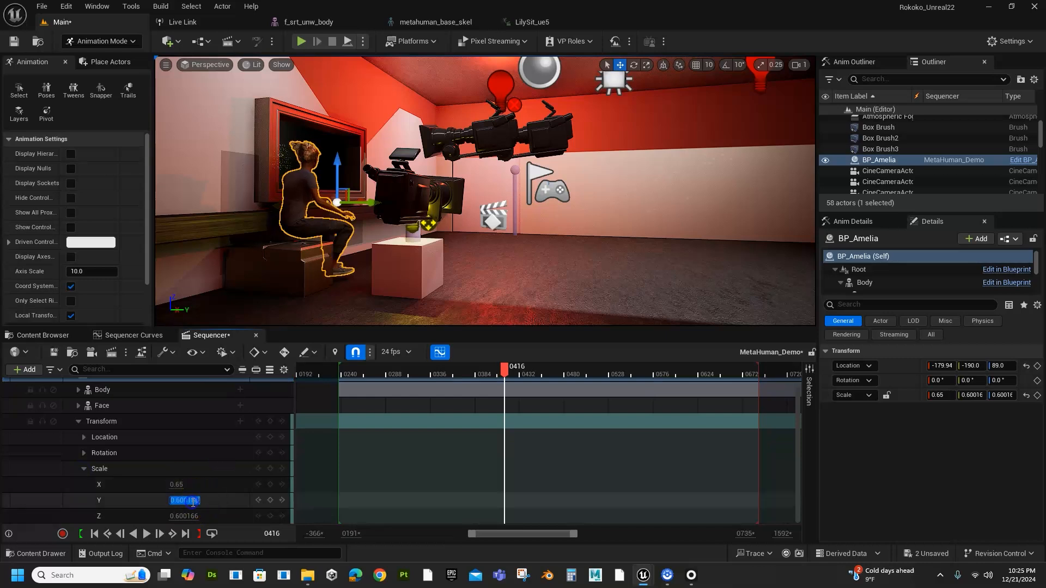
{"action": "type", "text": ".65"}
{"action": "left_click", "coordinate": [189, 516]}
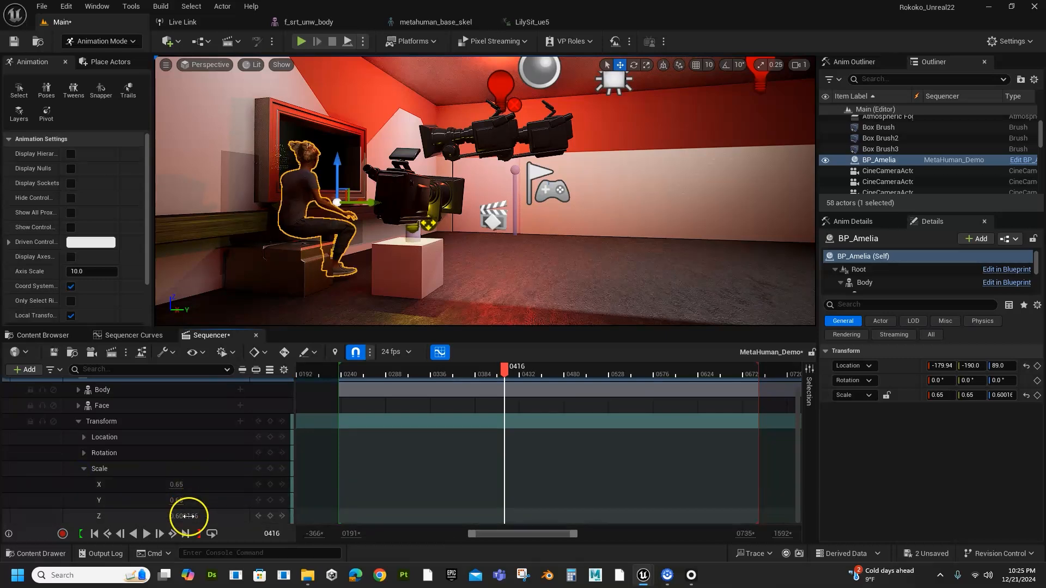
{"action": "type", "text": ".65"}
{"action": "key", "text": "Return"}
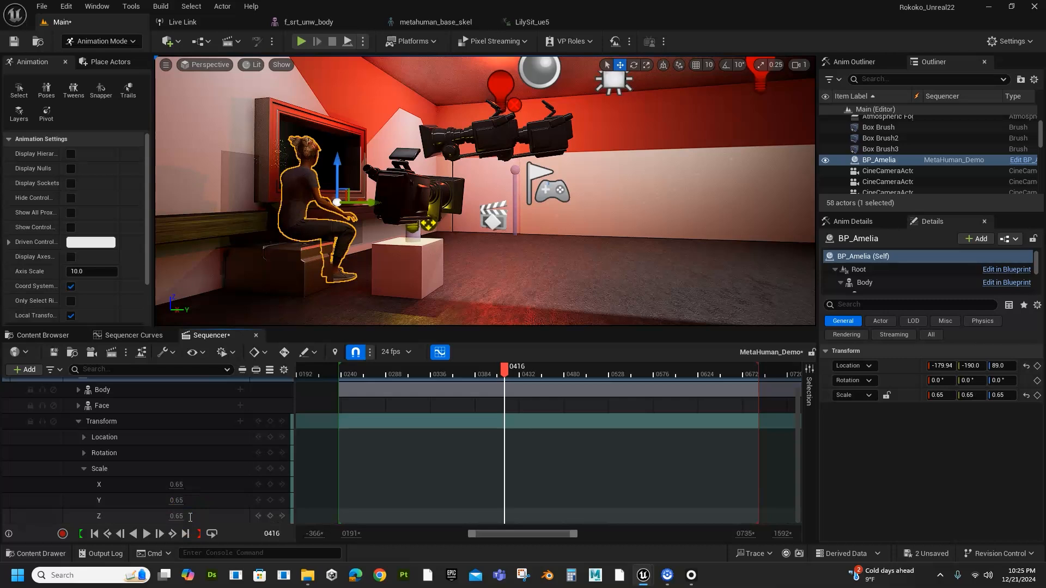
Try Amelia's Z location at 86, compare her feet with the floor, and set Z back to 89.
{"action": "left_click", "coordinate": [83, 437]}
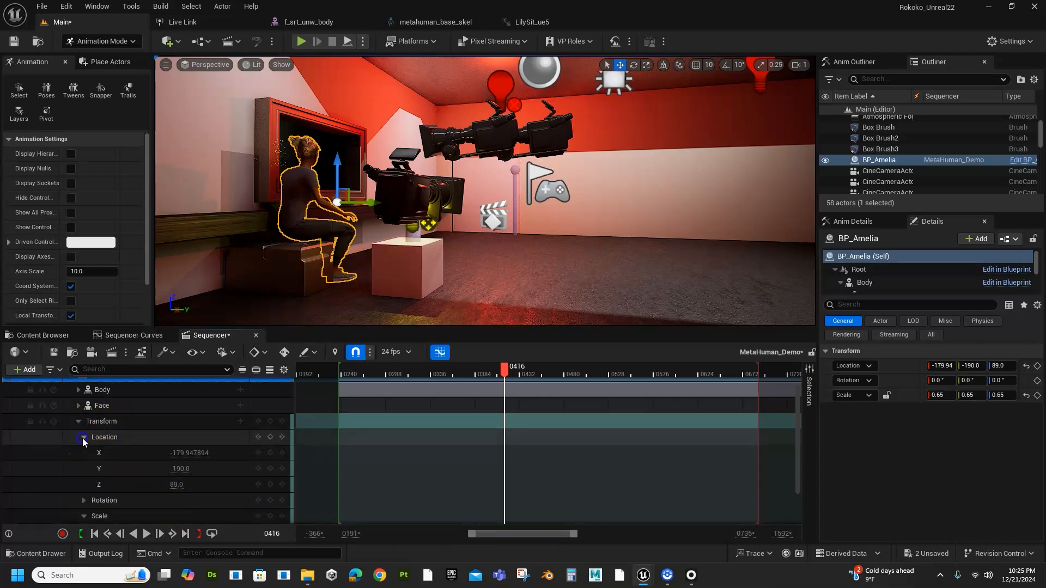
{"action": "left_click", "coordinate": [172, 484]}
{"action": "left_click_drag", "start_coordinate": [172, 484], "coordinate": [175, 484]}
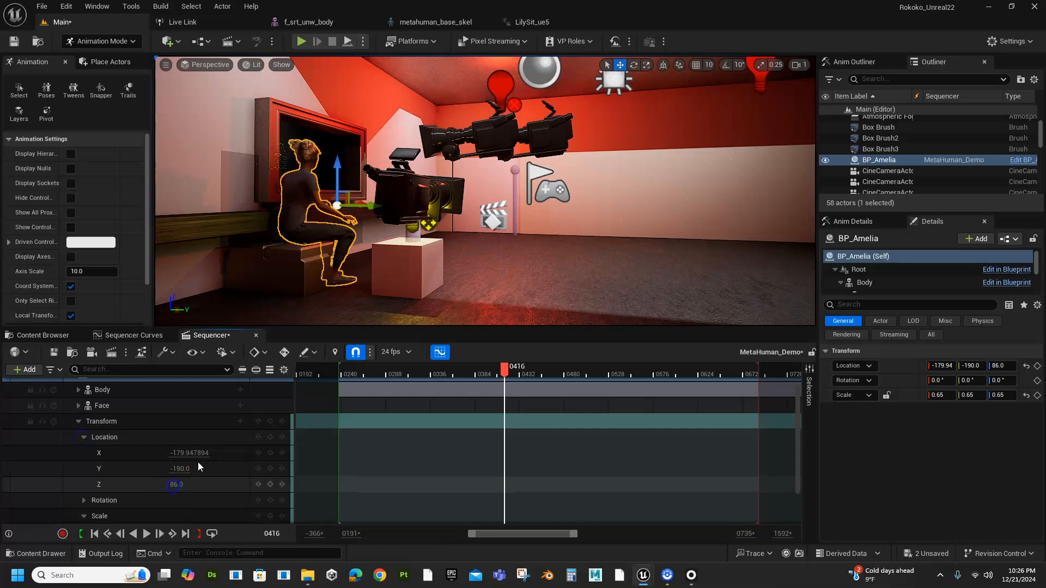
{"action": "left_click", "coordinate": [416, 481]}
{"action": "left_click", "coordinate": [399, 402]}
{"action": "left_click", "coordinate": [362, 294]}
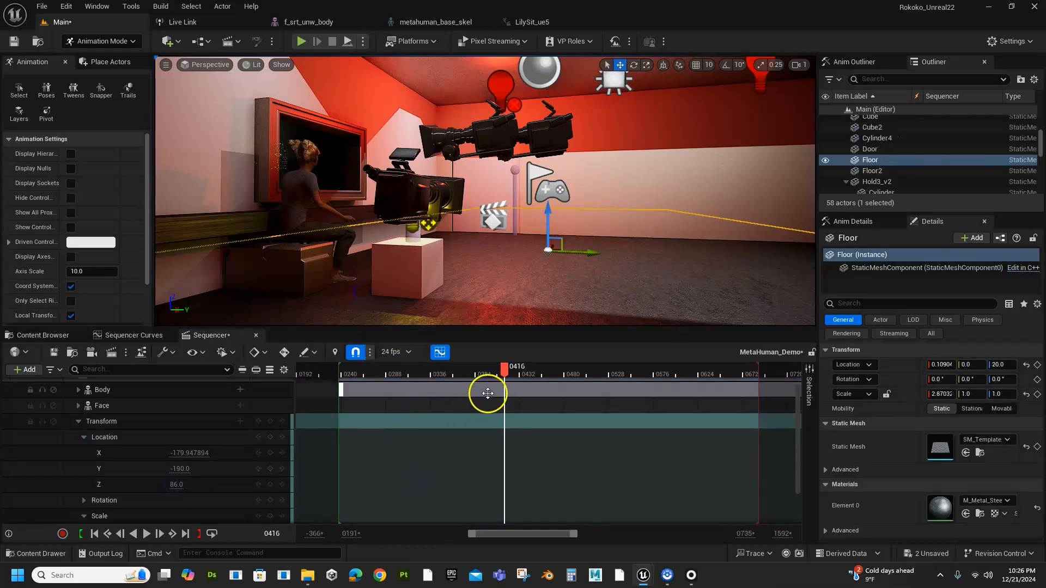
{"action": "left_click", "coordinate": [178, 484]}
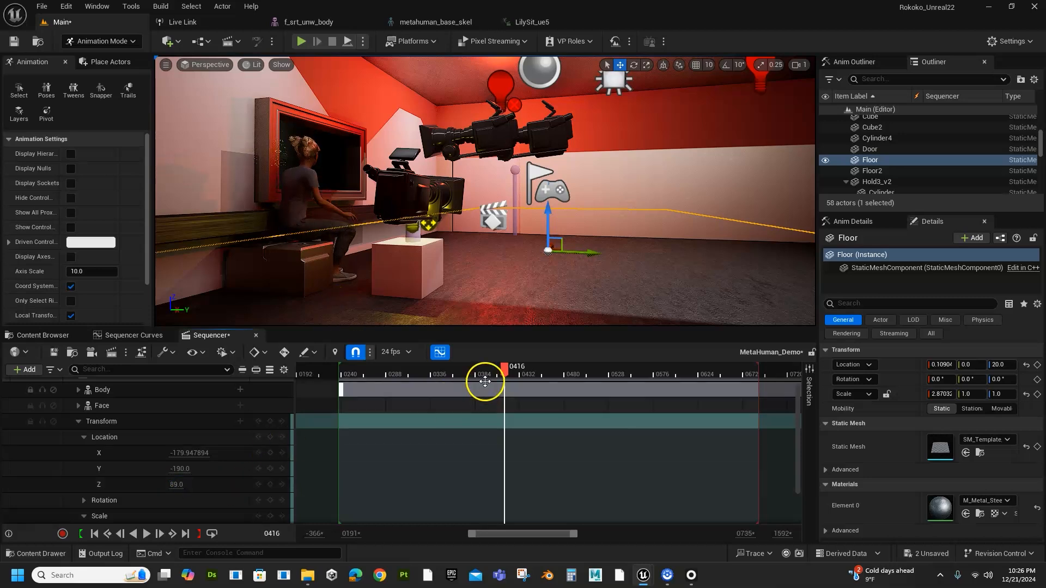
Check Amelia's feet from a lower angle and set her X, Y and Z scale to 0.64.
{"action": "left_click_drag", "start_coordinate": [322, 240], "coordinate": [326, 296]}
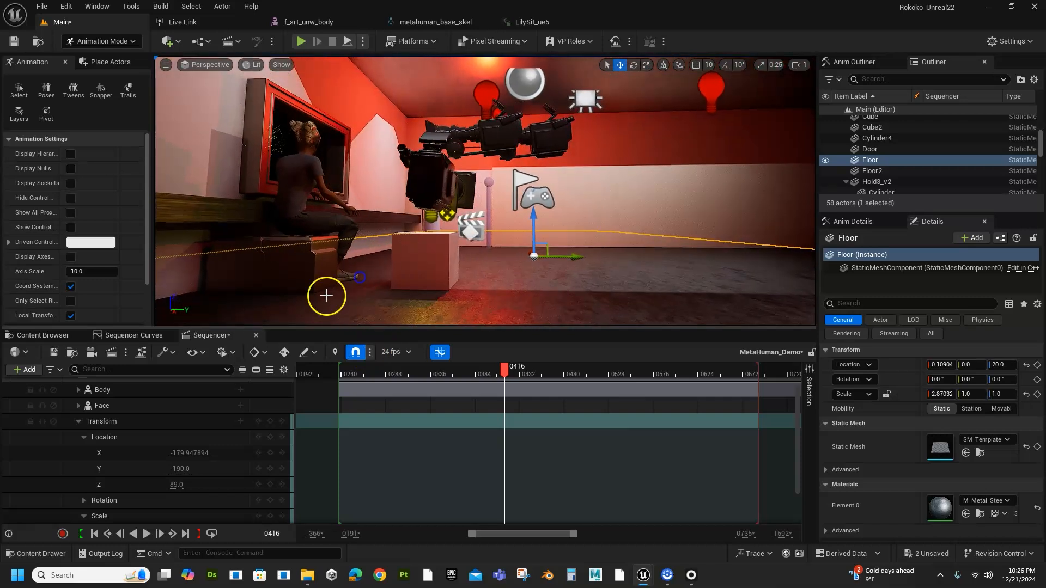
{"action": "scroll", "coordinate": [163, 488], "scroll_direction": "down", "scroll_amount": 2}
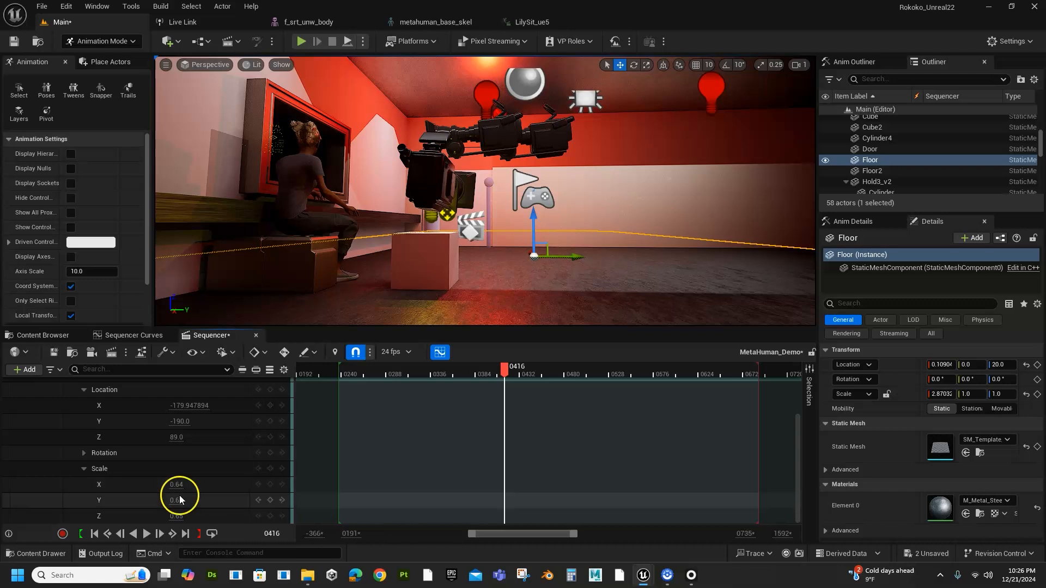
{"action": "left_click", "coordinate": [179, 501]}
{"action": "left_click", "coordinate": [177, 500]}
{"action": "left_click", "coordinate": [182, 514]}
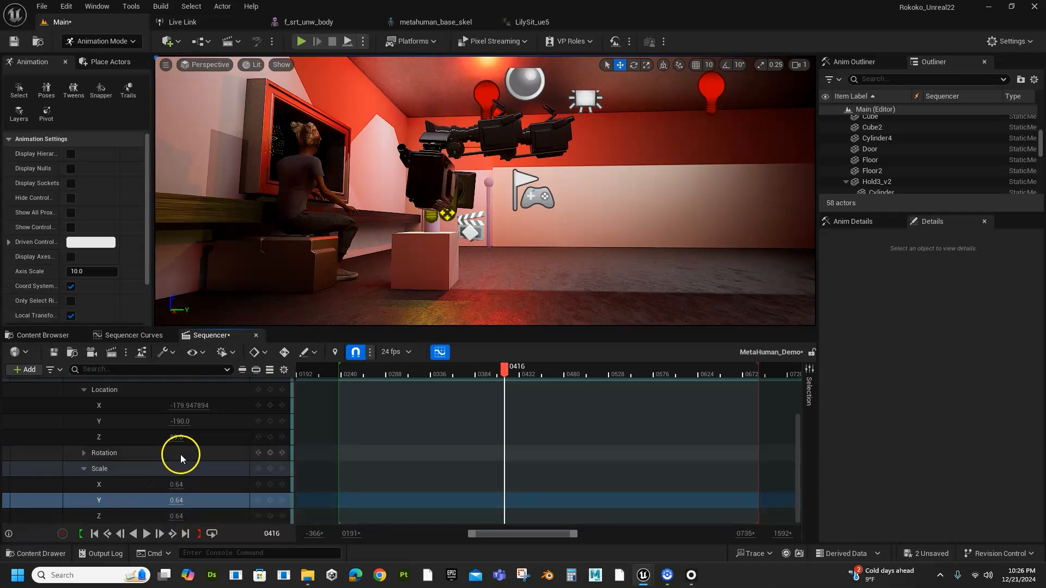
Set Amelia's Z location to 87 and her Y location to -177 so she sits properly on the box.
{"action": "left_click", "coordinate": [175, 437]}
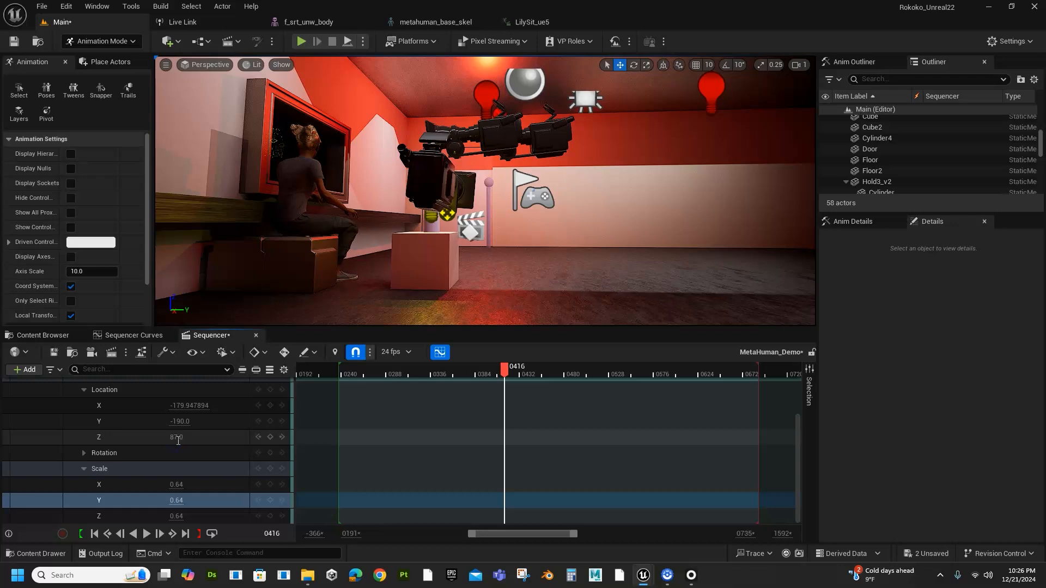
{"action": "right_click_drag", "start_coordinate": [355, 261], "coordinate": [351, 299]}
{"action": "left_click_drag", "start_coordinate": [179, 421], "coordinate": [187, 421]}
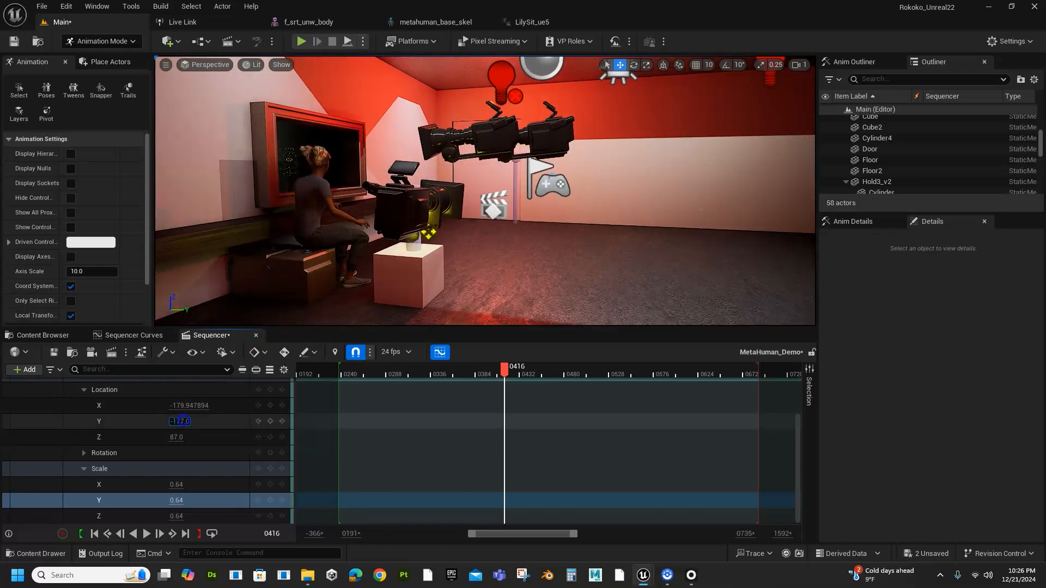
{"action": "left_click", "coordinate": [274, 294]}
Scrub the sequence to frame 465 to review Amelia's placement, and show only her Body animation track expanded.
{"action": "right_click_drag", "start_coordinate": [373, 298], "coordinate": [354, 301]}
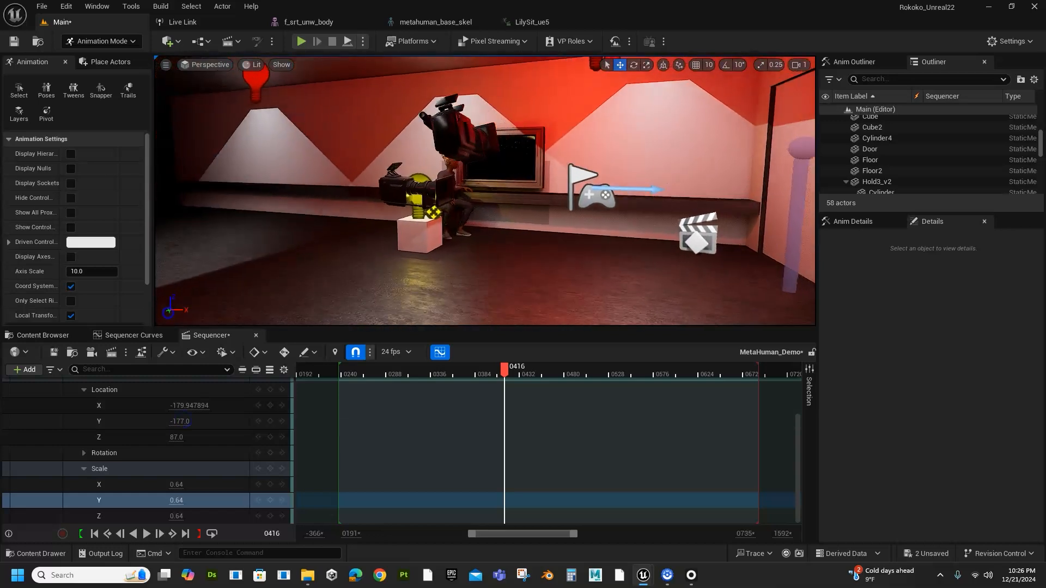
{"action": "left_click", "coordinate": [441, 354]}
{"action": "left_click_drag", "start_coordinate": [467, 374], "coordinate": [543, 413]}
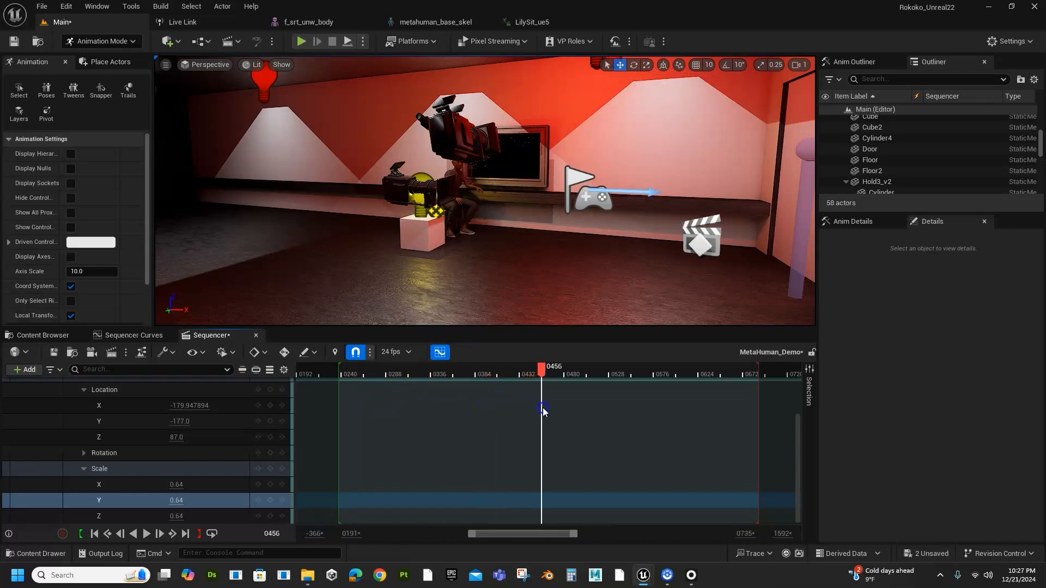
{"action": "scroll", "coordinate": [116, 417], "scroll_direction": "up", "scroll_amount": 2}
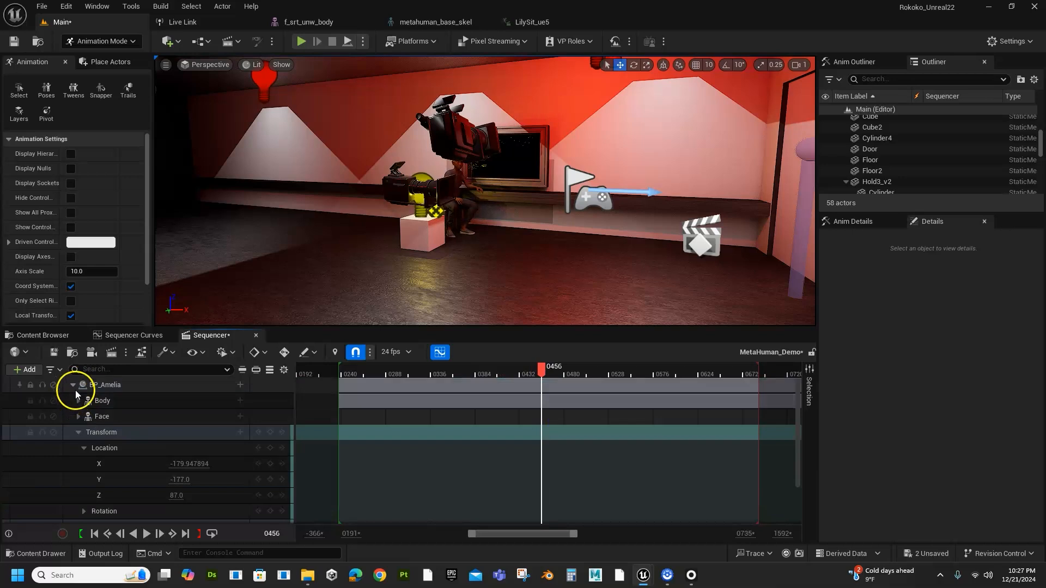
{"action": "left_click", "coordinate": [78, 433]}
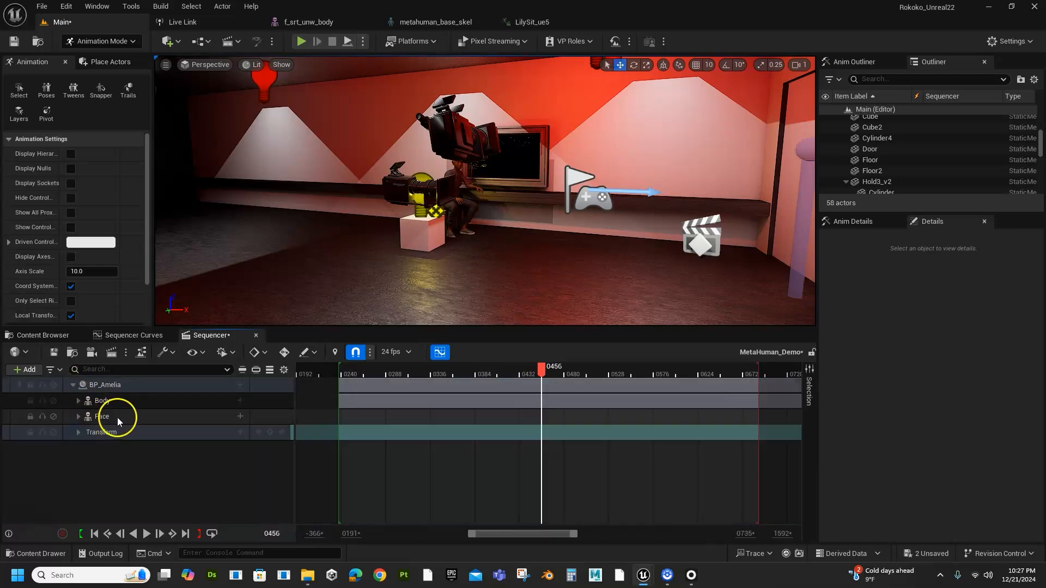
{"action": "left_click", "coordinate": [78, 401]}
{"action": "left_click_drag", "start_coordinate": [542, 370], "coordinate": [551, 426]}
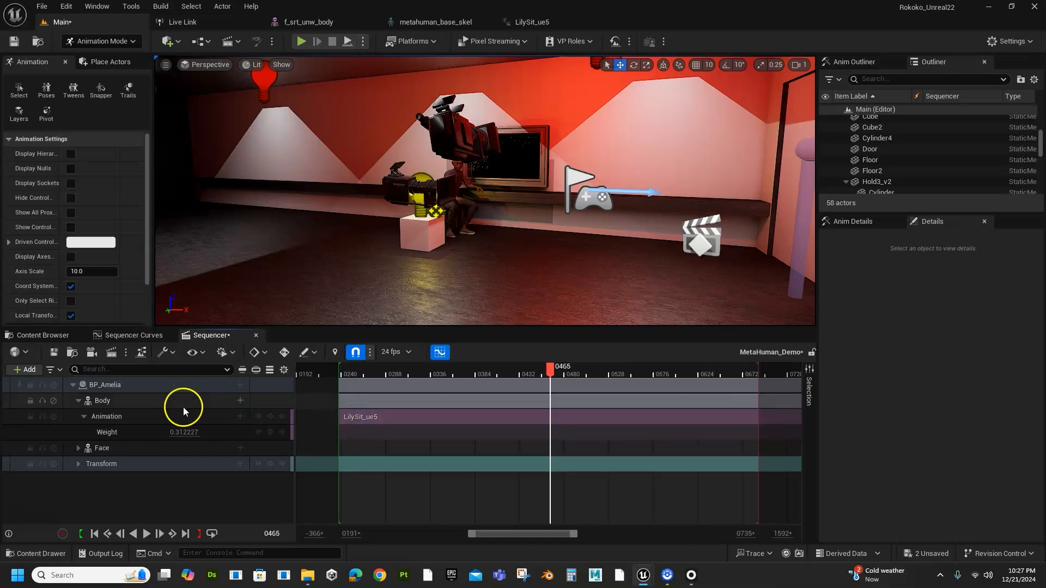
Trim the part of the LilySit_ue5 section before frame 465 and move the remaining clip back to start at frame 237.
{"action": "left_click", "coordinate": [399, 422]}
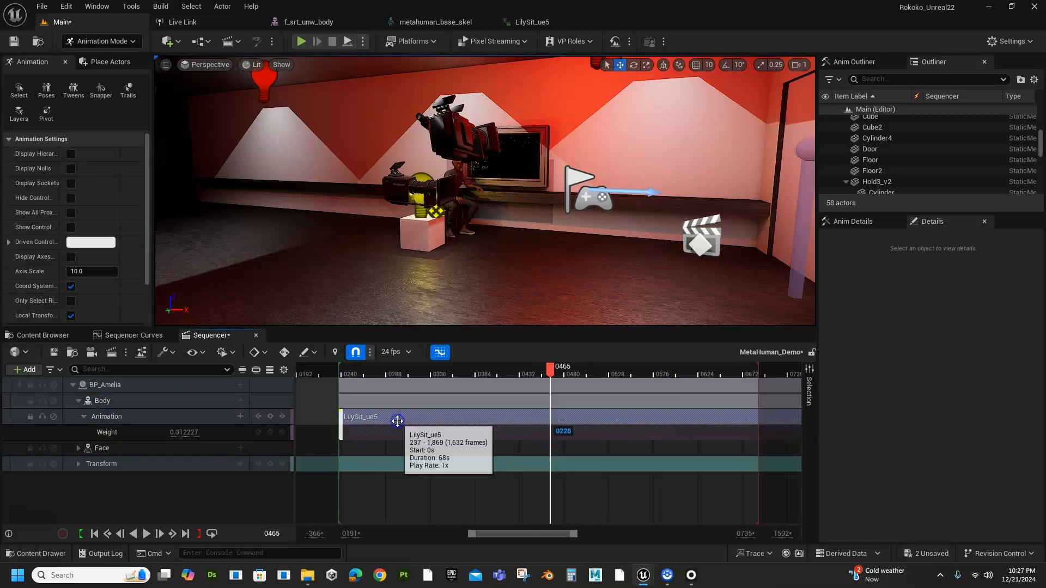
{"action": "right_click", "coordinate": [405, 416]}
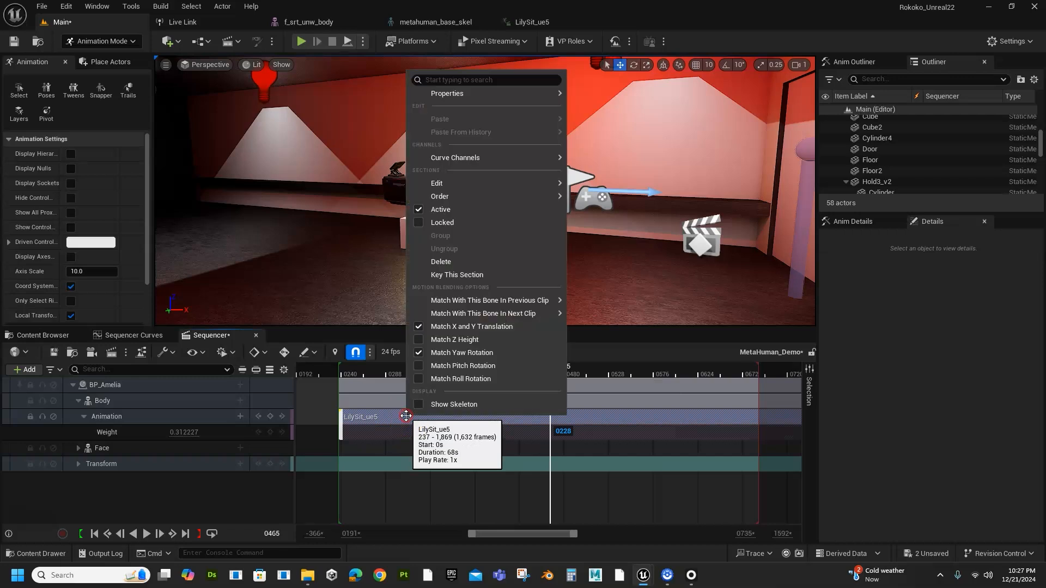
{"action": "mouse_move", "coordinate": [444, 184]}
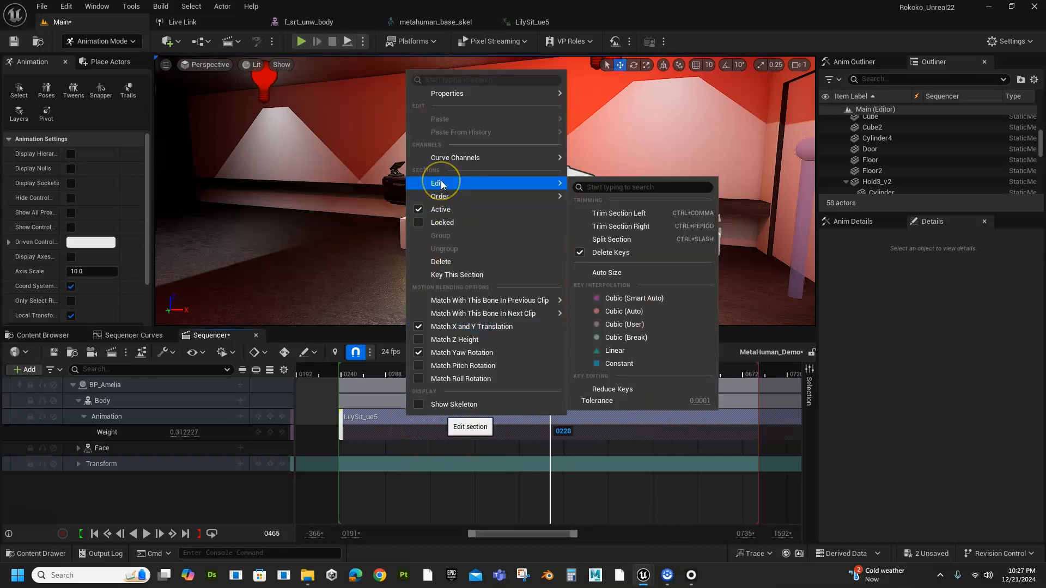
{"action": "left_click", "coordinate": [631, 218]}
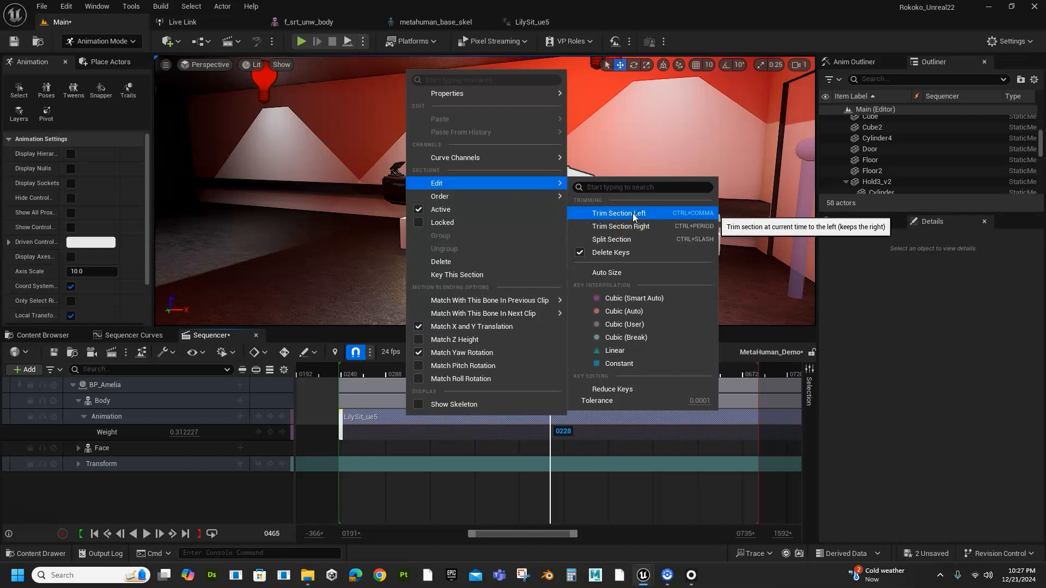
{"action": "left_click", "coordinate": [632, 214]}
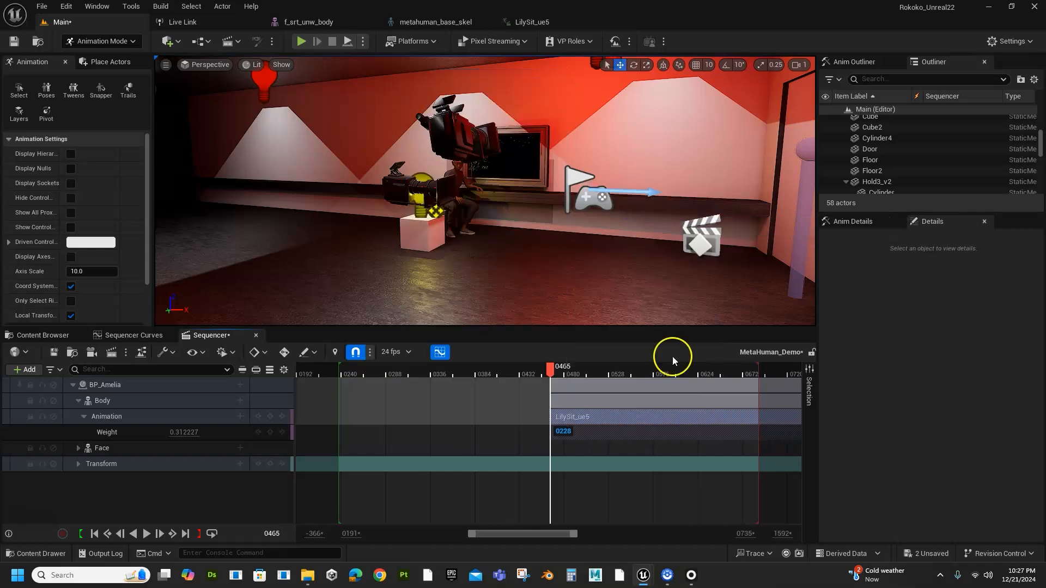
{"action": "left_click_drag", "start_coordinate": [599, 423], "coordinate": [389, 427]}
Scrub to frame 267 to check the trimmed motion, and save the MetaHuman_Demo sequence with BP_Amelia's tracks collapsed.
{"action": "left_click_drag", "start_coordinate": [372, 368], "coordinate": [366, 442]}
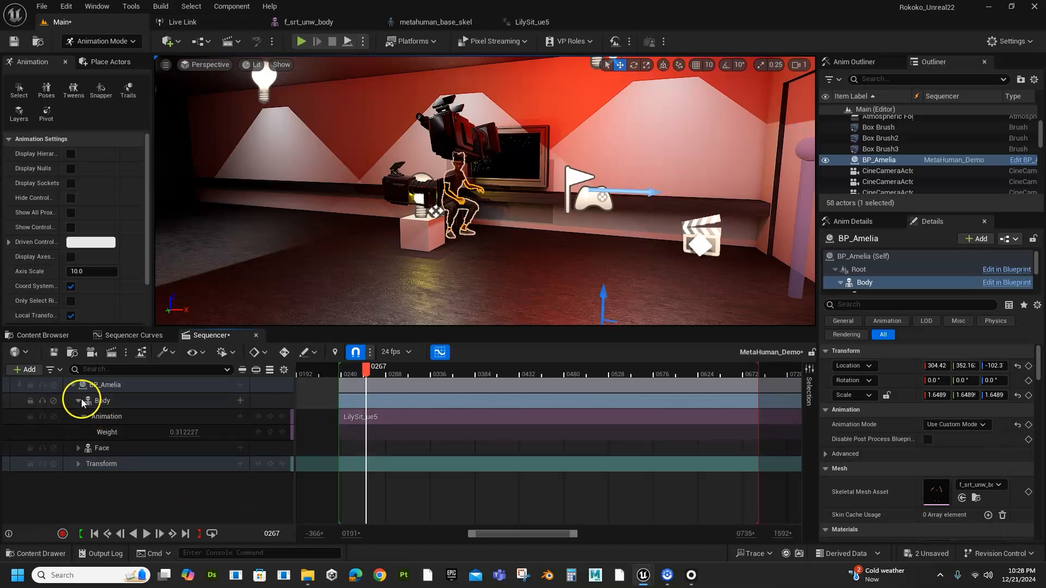
{"action": "left_click", "coordinate": [73, 384]}
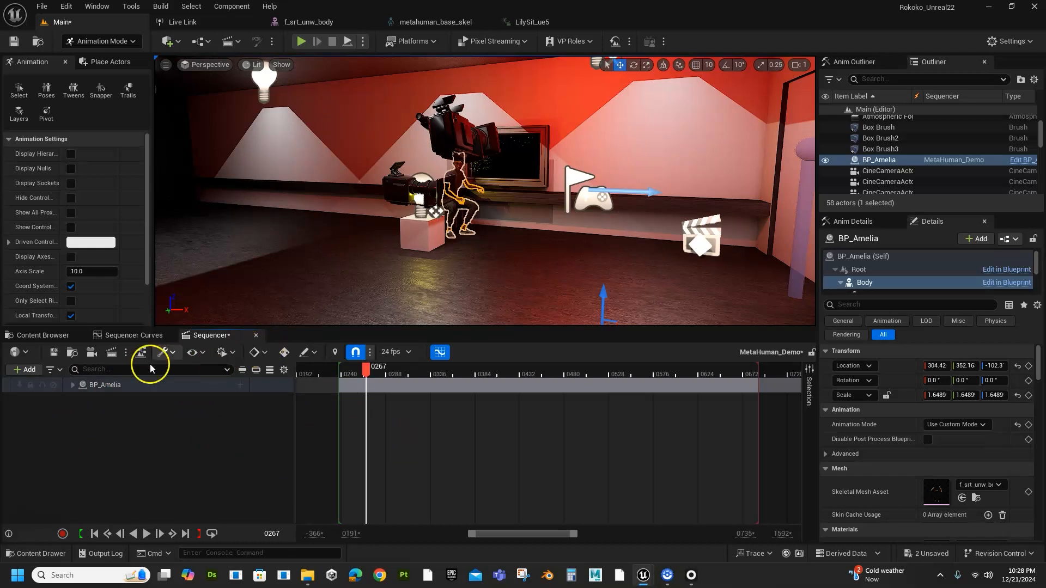
{"action": "left_click", "coordinate": [54, 353]}
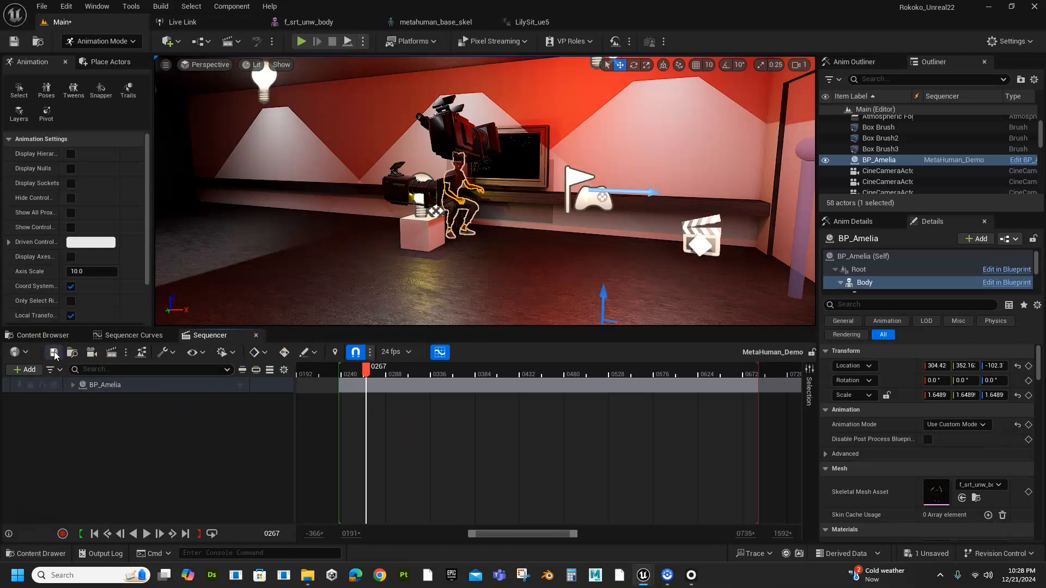
Duplicate the MetaHuman_Demo level sequence in the LevelSequences folder and name the copy MetaAnim_Demo.
{"action": "left_click", "coordinate": [71, 338]}
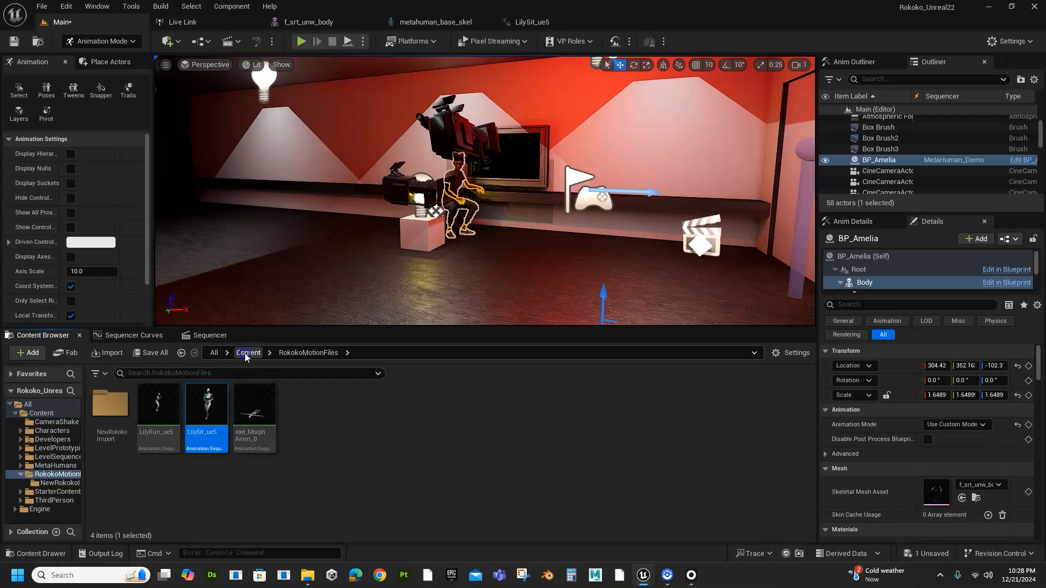
{"action": "left_click", "coordinate": [245, 353]}
{"action": "double_click", "coordinate": [299, 413]}
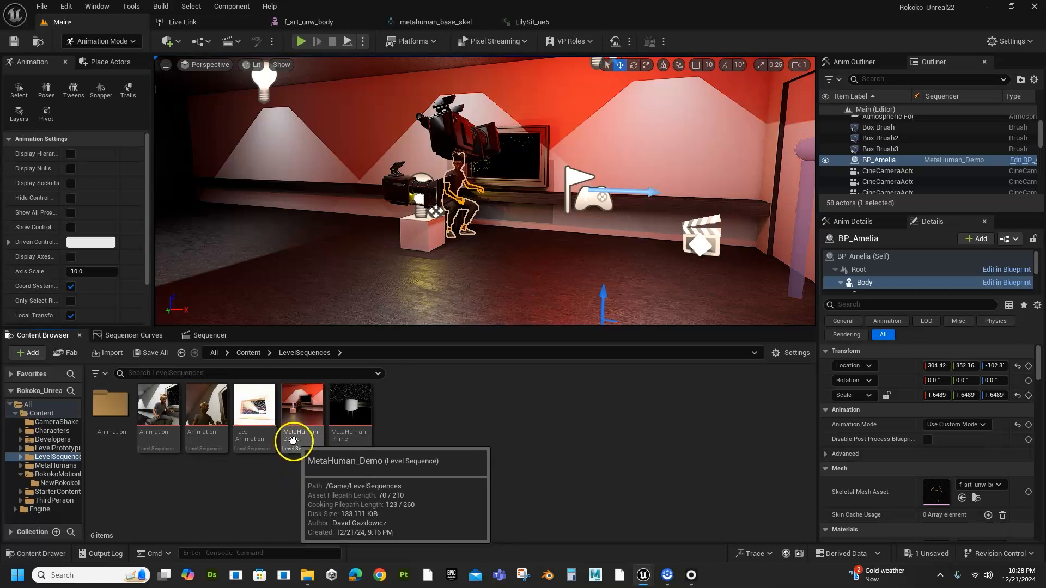
{"action": "left_click", "coordinate": [301, 419]}
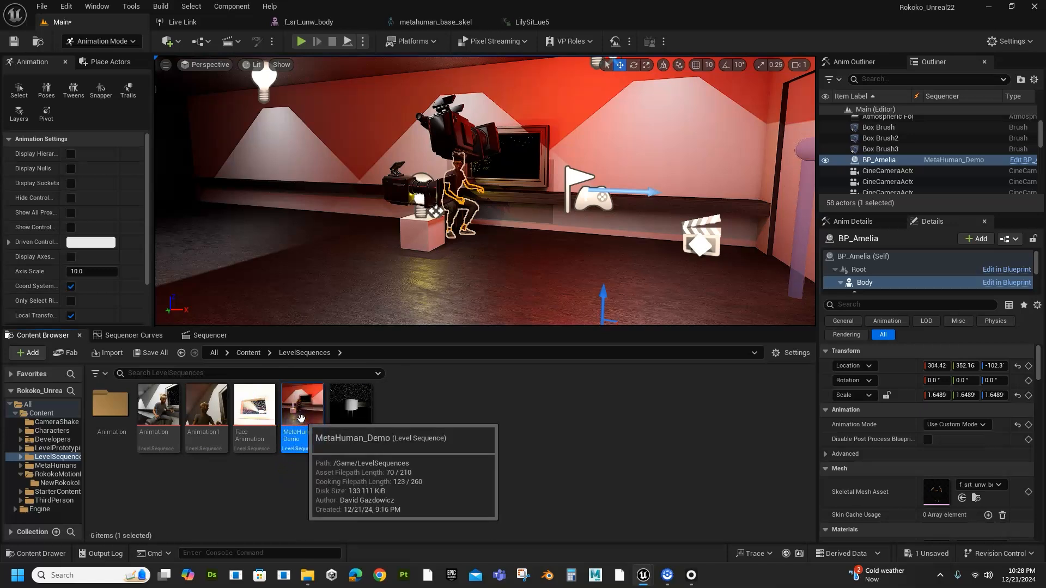
{"action": "key", "text": "ctrl+d"}
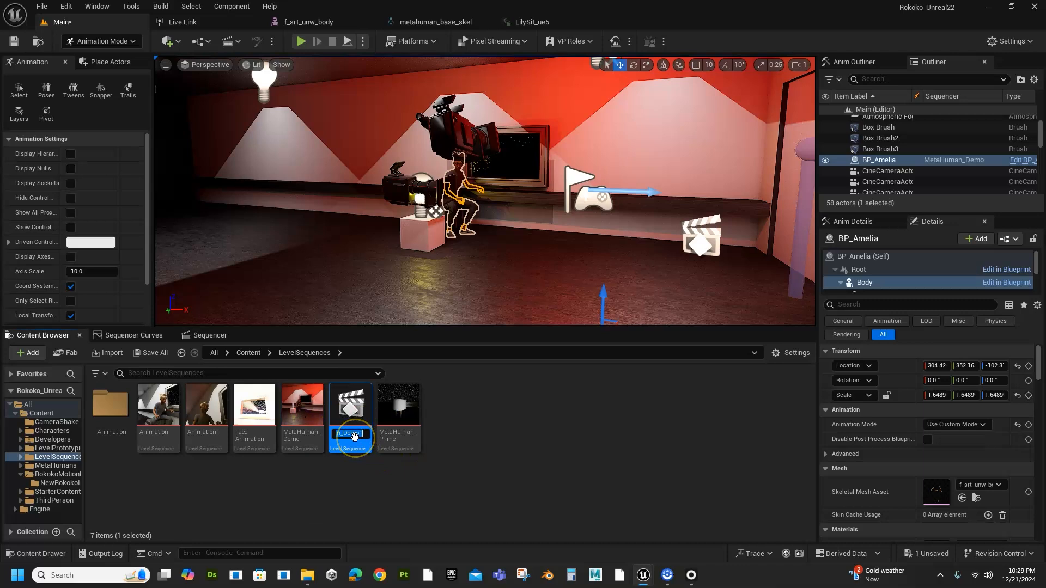
{"action": "type", "text": "A"}
{"action": "key", "text": "BackSpace"}
{"action": "type", "text": "M"}
{"action": "key", "text": "Return"}
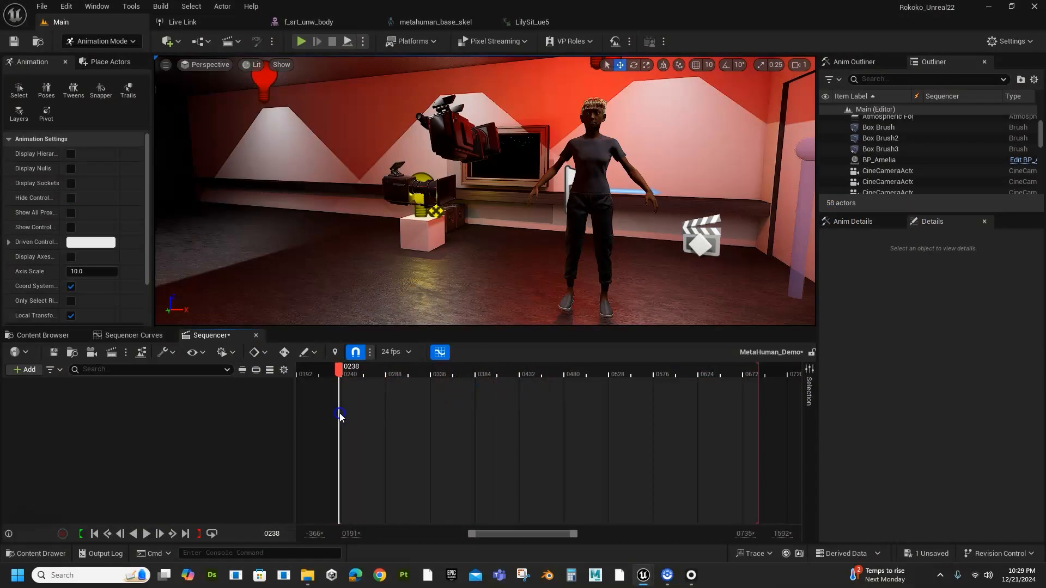
Add a Shot track to the emptied MetaHuman_Demo sequence and insert MetaAnim_Demo as a shot at frame 241.
{"action": "mouse_move", "coordinate": [340, 415]}
{"action": "left_mouse_down"}
{"action": "mouse_move", "coordinate": [410, 411]}
{"action": "mouse_move", "coordinate": [348, 422]}
{"action": "left_mouse_up"}
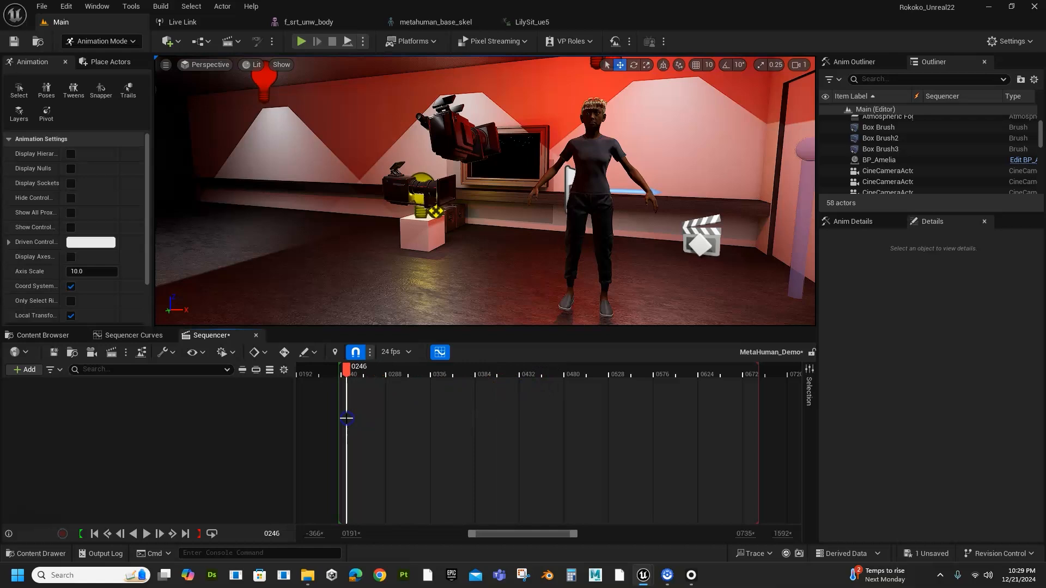
{"action": "mouse_move", "coordinate": [361, 381]}
{"action": "left_mouse_down"}
{"action": "mouse_move", "coordinate": [374, 369]}
{"action": "mouse_move", "coordinate": [343, 379]}
{"action": "left_mouse_up"}
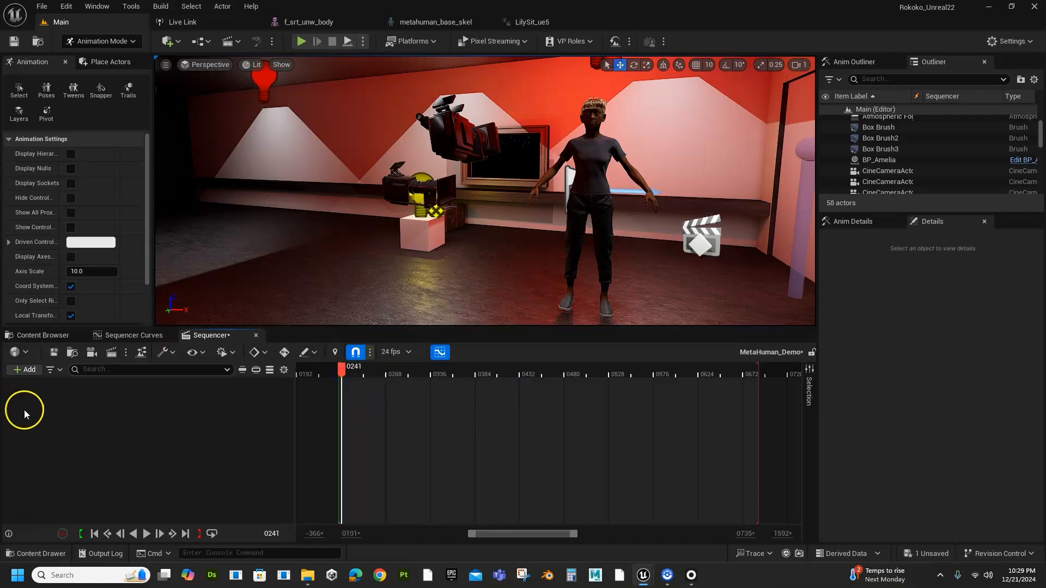
{"action": "left_click", "coordinate": [23, 369]}
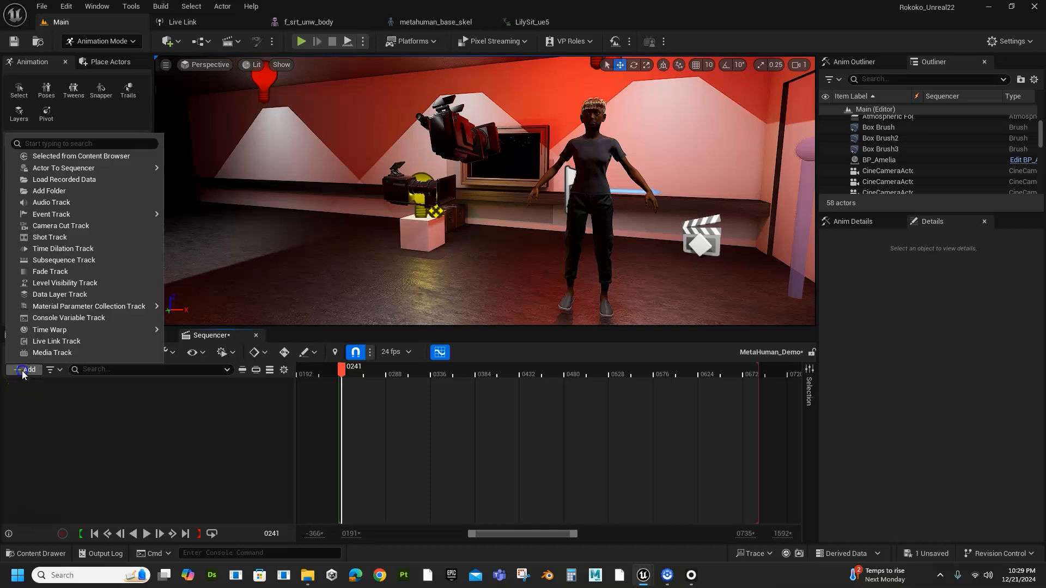
{"action": "left_click", "coordinate": [46, 238]}
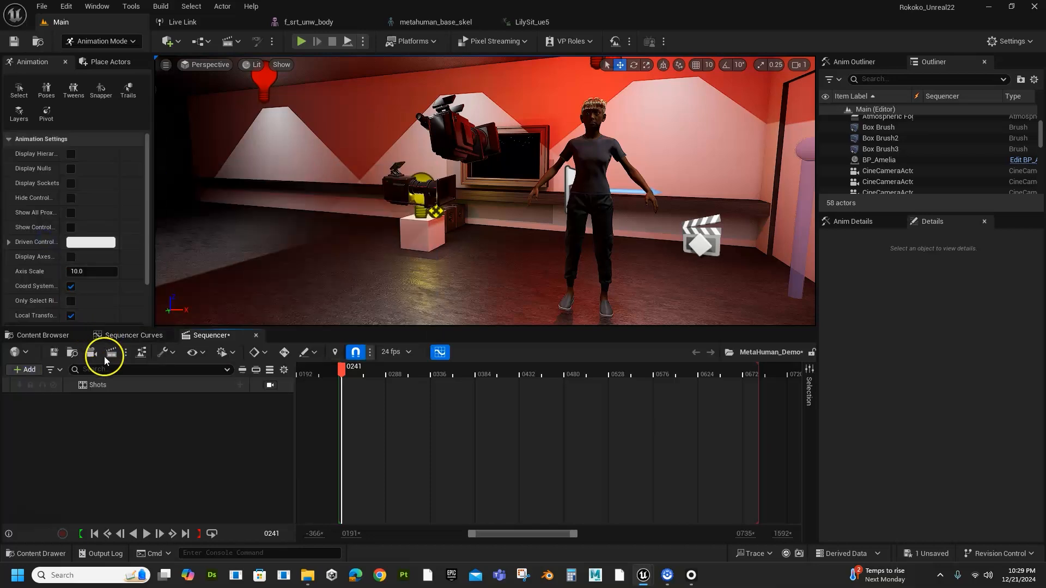
{"action": "left_click", "coordinate": [241, 385]}
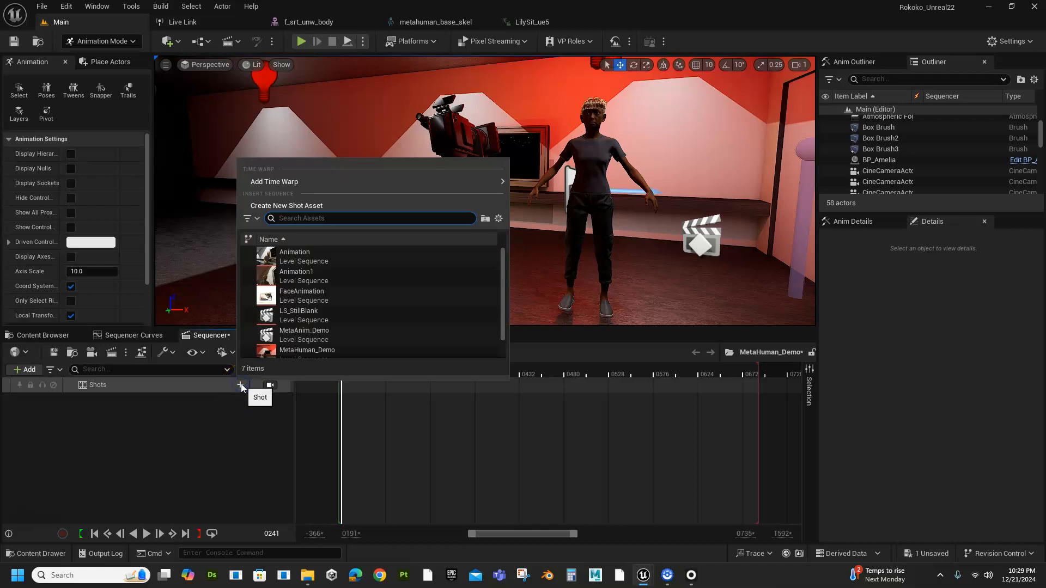
{"action": "left_click", "coordinate": [306, 335]}
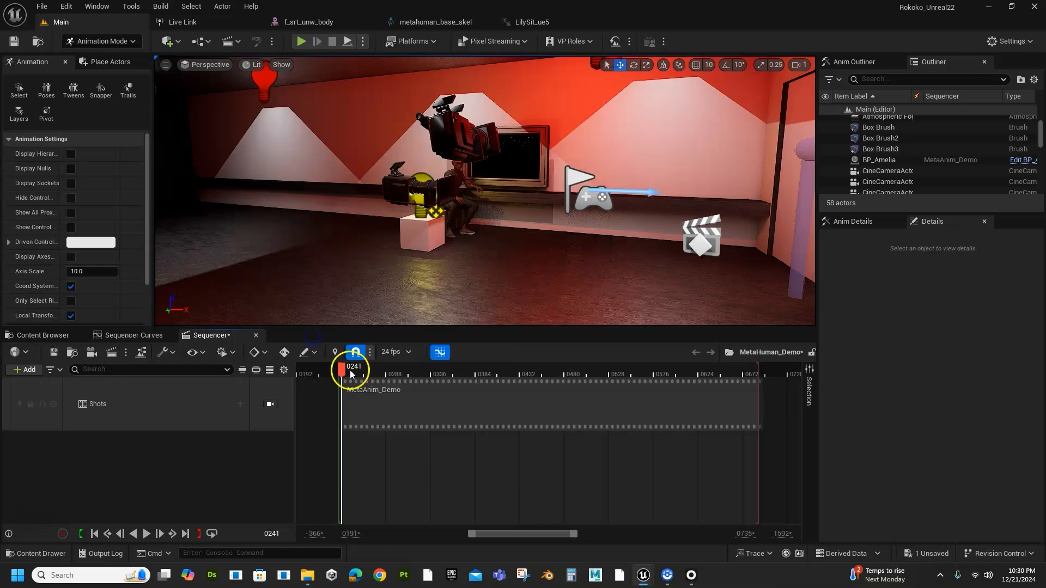
Move the MetaAnim_Demo shot to start at frame 237 and scrub through it to review Amelia's motion.
{"action": "left_click_drag", "start_coordinate": [358, 373], "coordinate": [365, 406]}
{"action": "left_click", "coordinate": [365, 406]}
{"action": "mouse_move", "coordinate": [452, 408]}
{"action": "left_mouse_down"}
{"action": "mouse_move", "coordinate": [408, 415]}
{"action": "mouse_move", "coordinate": [444, 406]}
{"action": "left_mouse_up"}
{"action": "left_click_drag", "start_coordinate": [369, 374], "coordinate": [459, 412]}
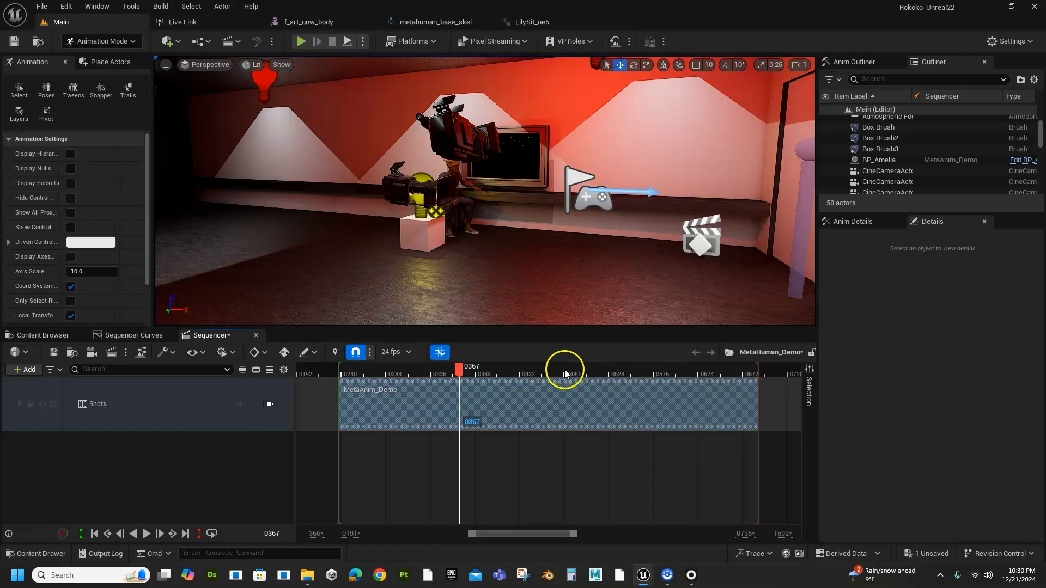
{"action": "left_click_drag", "start_coordinate": [479, 376], "coordinate": [507, 388]}
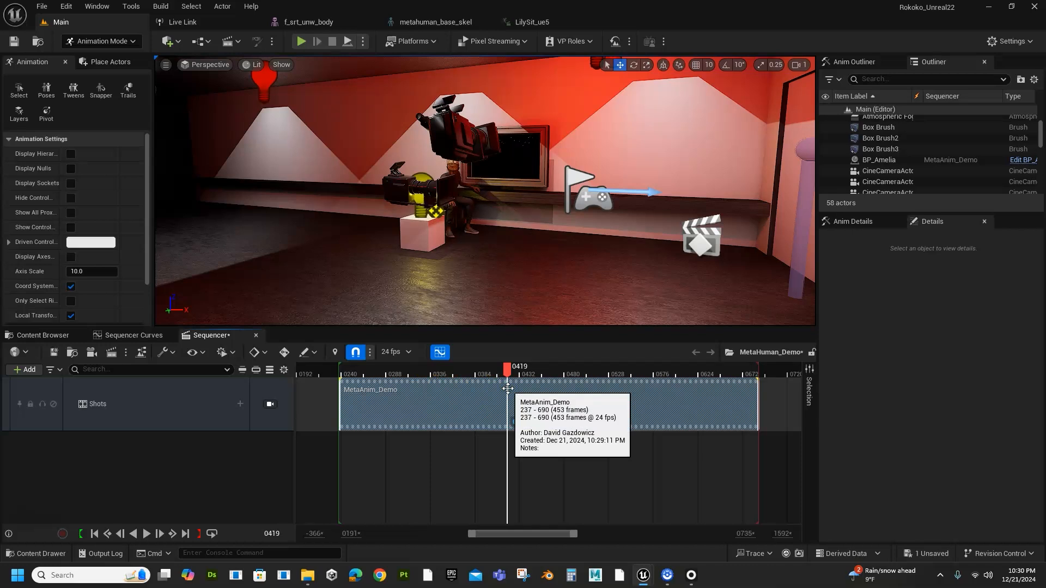
{"action": "left_click_drag", "start_coordinate": [500, 366], "coordinate": [357, 441]}
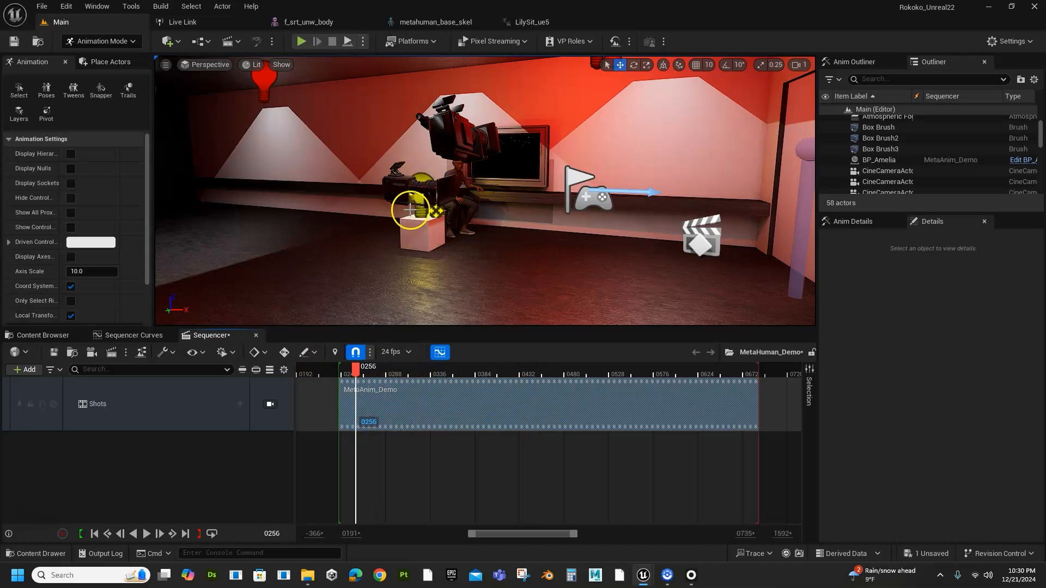
Hide CineCameraActor, CineCameraActor2 and CineCameraActor3 in the scene.
{"action": "left_click", "coordinate": [891, 170]}
{"action": "scroll", "coordinate": [894, 170], "scroll_direction": "down", "scroll_amount": 2}
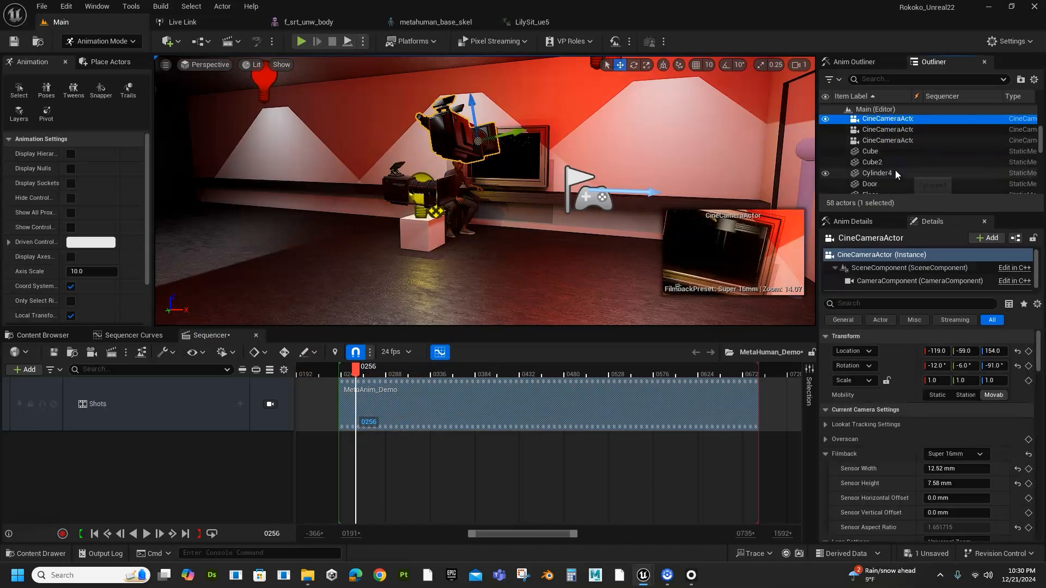
{"action": "left_click", "coordinate": [878, 141], "text": "shift"}
{"action": "left_click", "coordinate": [825, 131]}
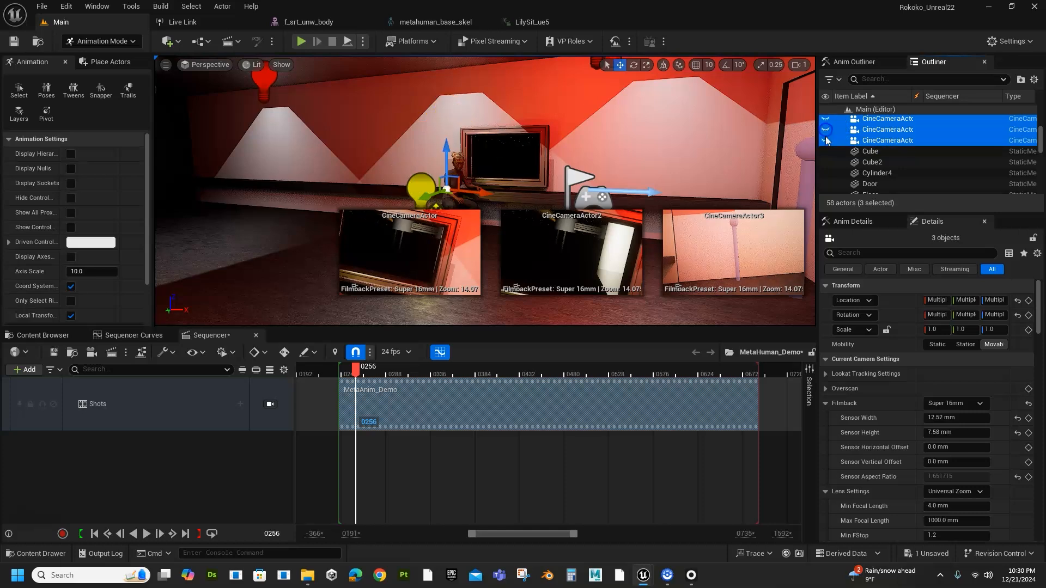
{"action": "left_click", "coordinate": [262, 470]}
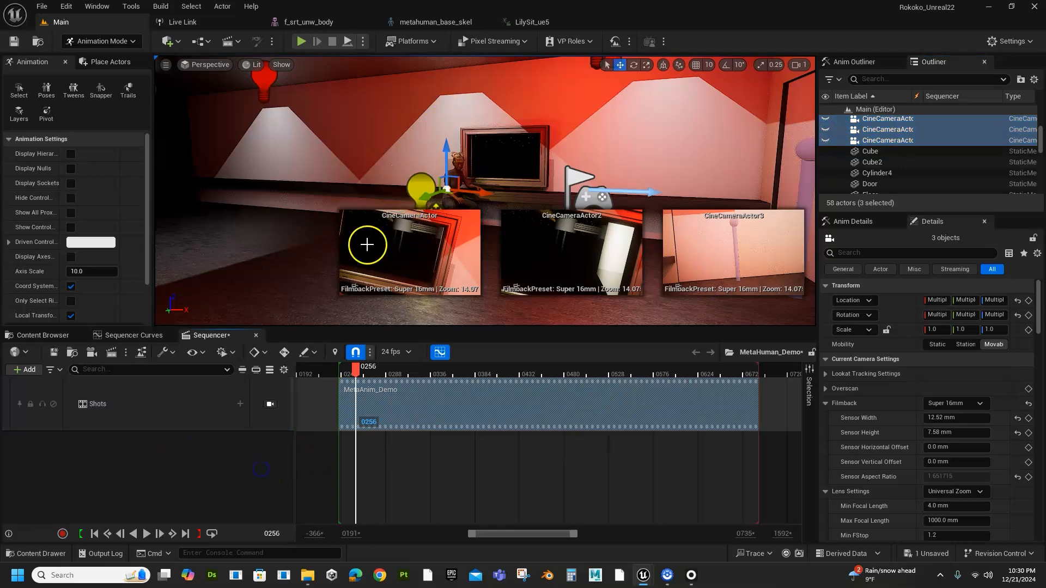
Hide the Hold3_v2 box beside Amelia together with its attached cylinder and point light.
{"action": "left_click", "coordinate": [352, 156]}
{"action": "left_click", "coordinate": [421, 189]}
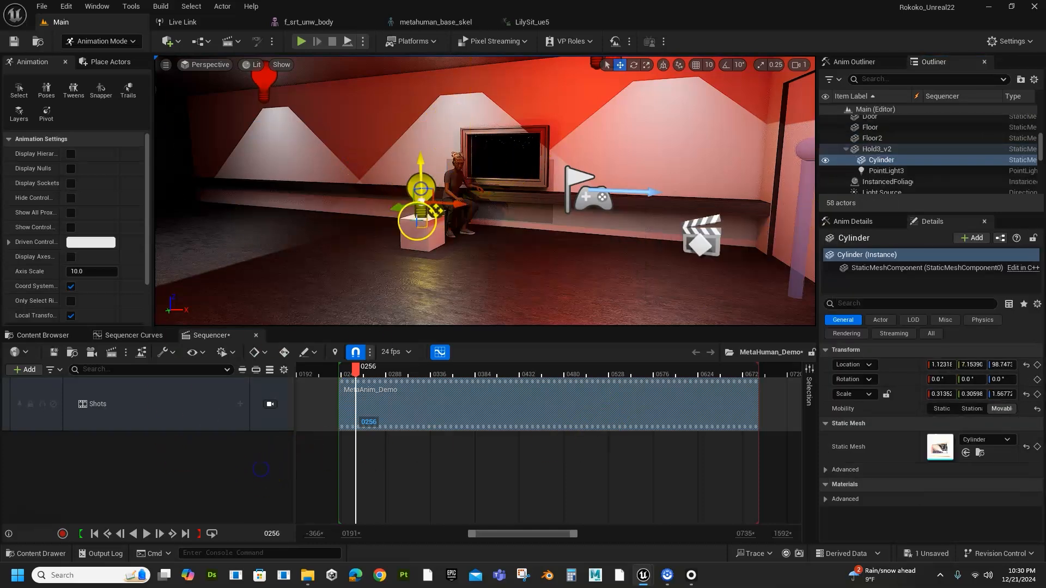
{"action": "left_click", "coordinate": [420, 242]}
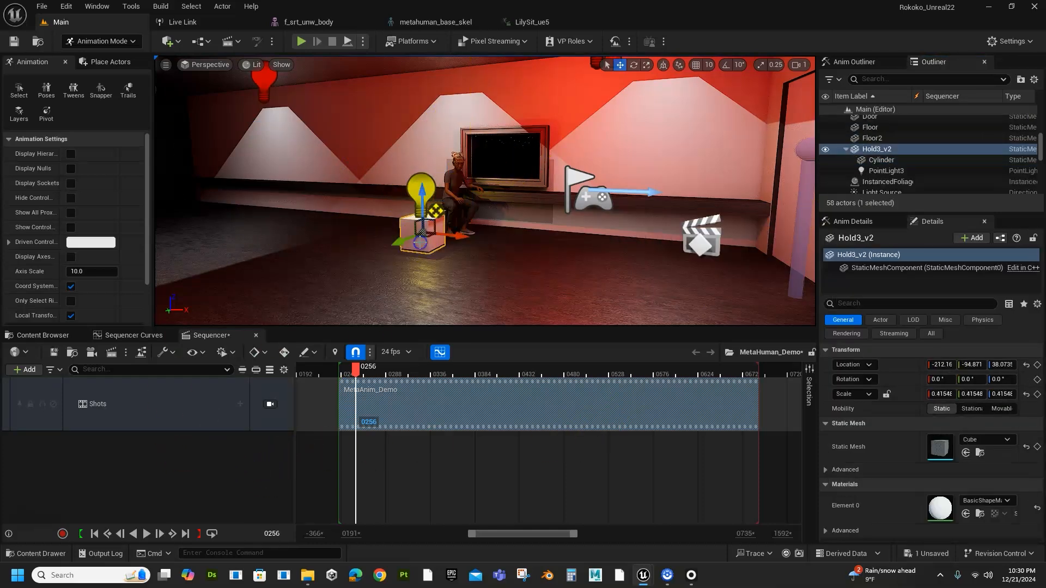
{"action": "left_click", "coordinate": [825, 149]}
{"action": "left_click", "coordinate": [191, 471]}
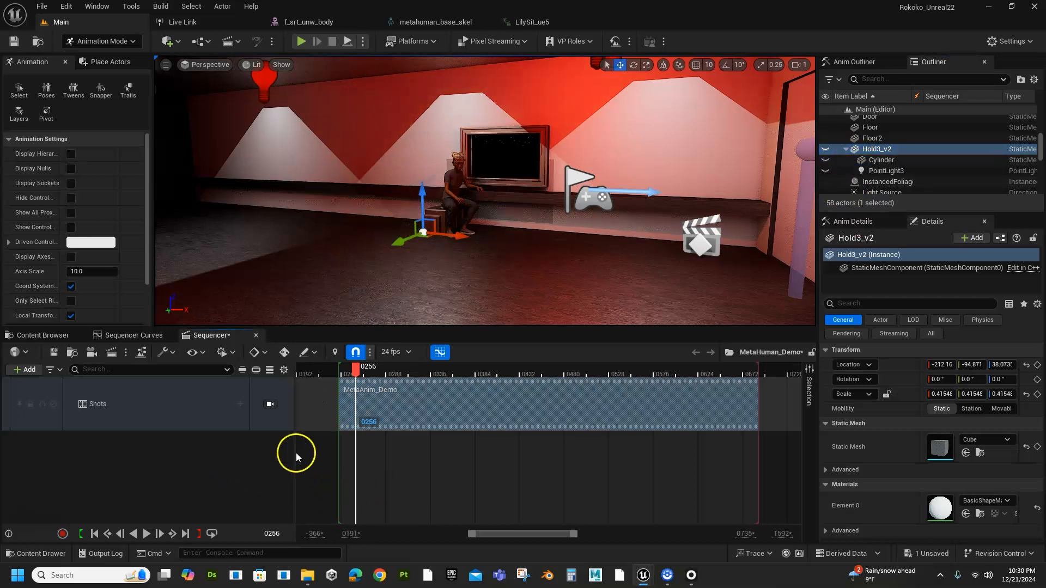
Return the playhead to frame 237 and examine the camera previews of CineCameraActor3 and CineCameraActor.
{"action": "left_click_drag", "start_coordinate": [379, 374], "coordinate": [343, 376]}
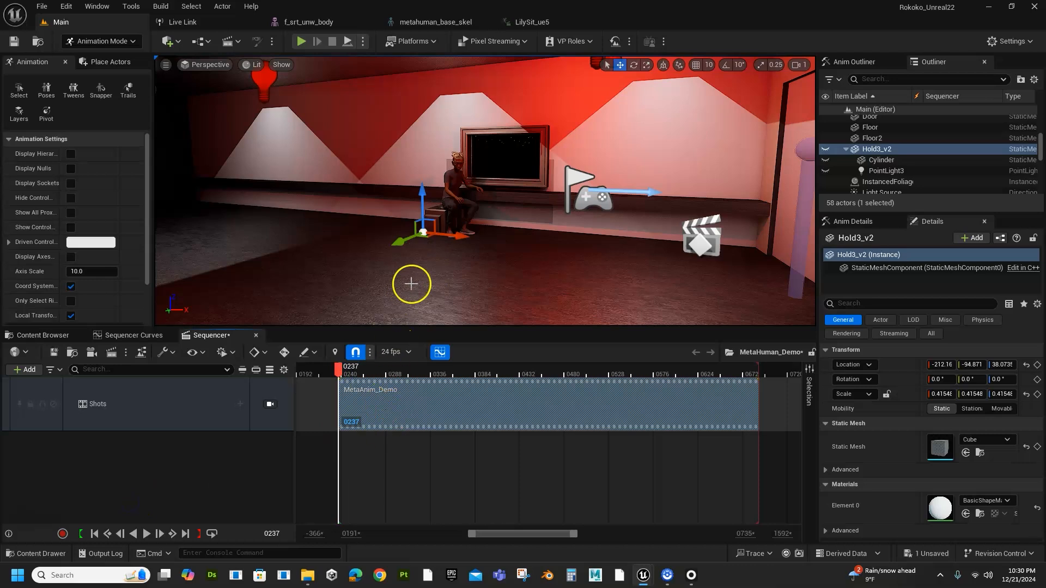
{"action": "scroll", "coordinate": [898, 164], "scroll_direction": "up", "scroll_amount": 2}
{"action": "scroll", "coordinate": [900, 166], "scroll_direction": "up", "scroll_amount": 3}
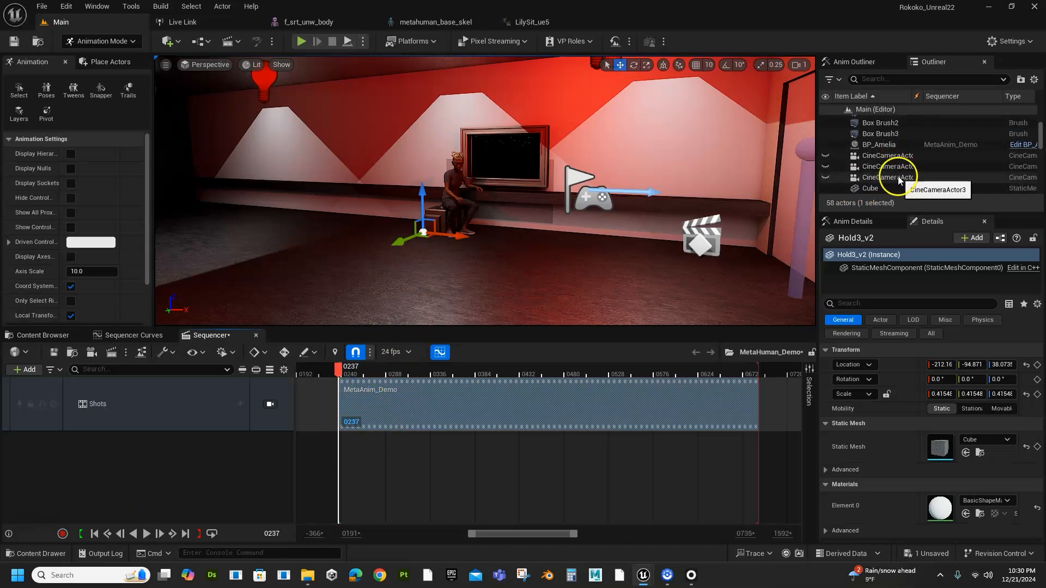
{"action": "left_click", "coordinate": [896, 177]}
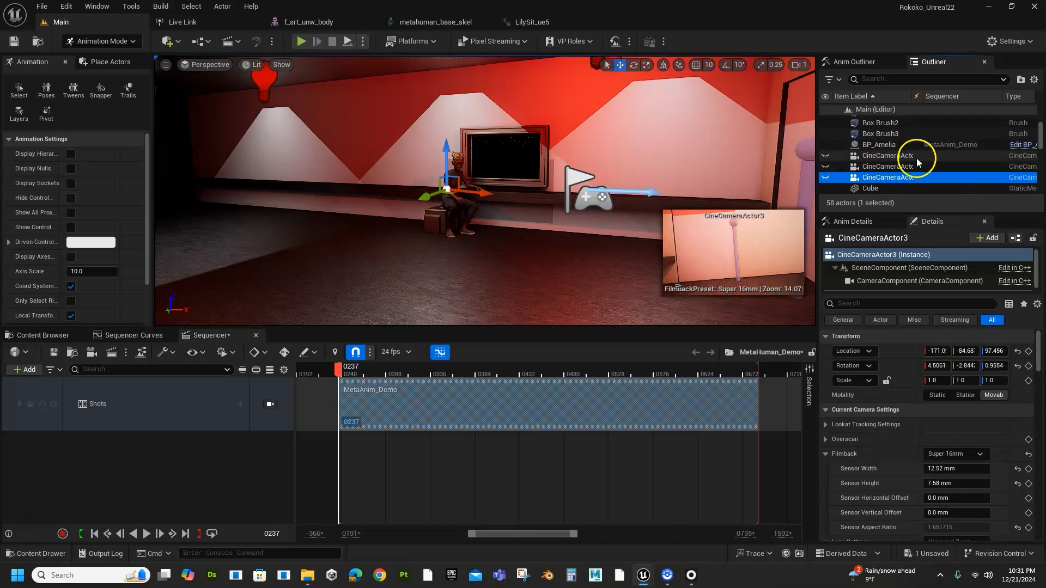
{"action": "left_click", "coordinate": [896, 158]}
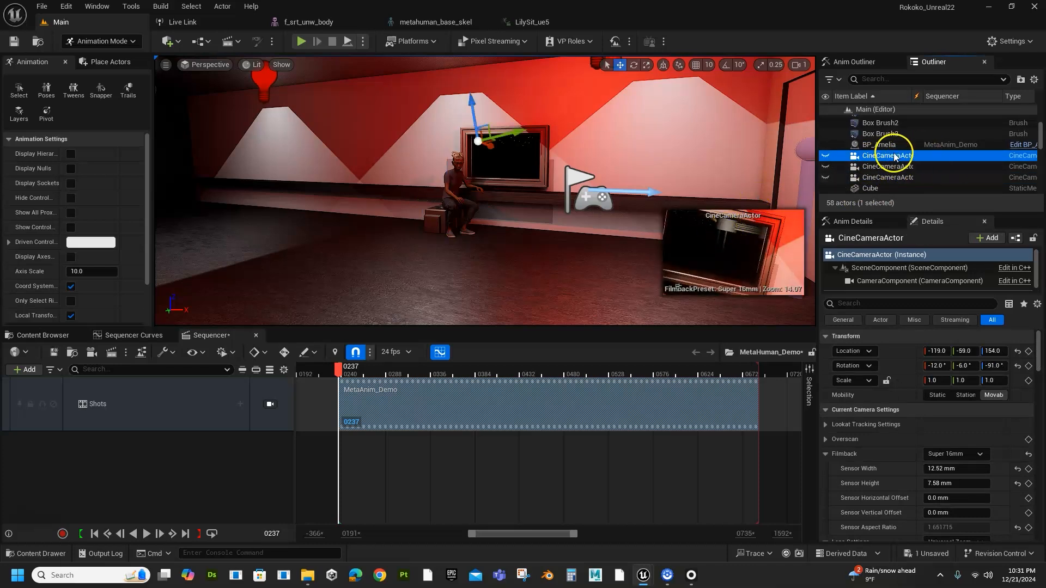
{"action": "left_click", "coordinate": [175, 508]}
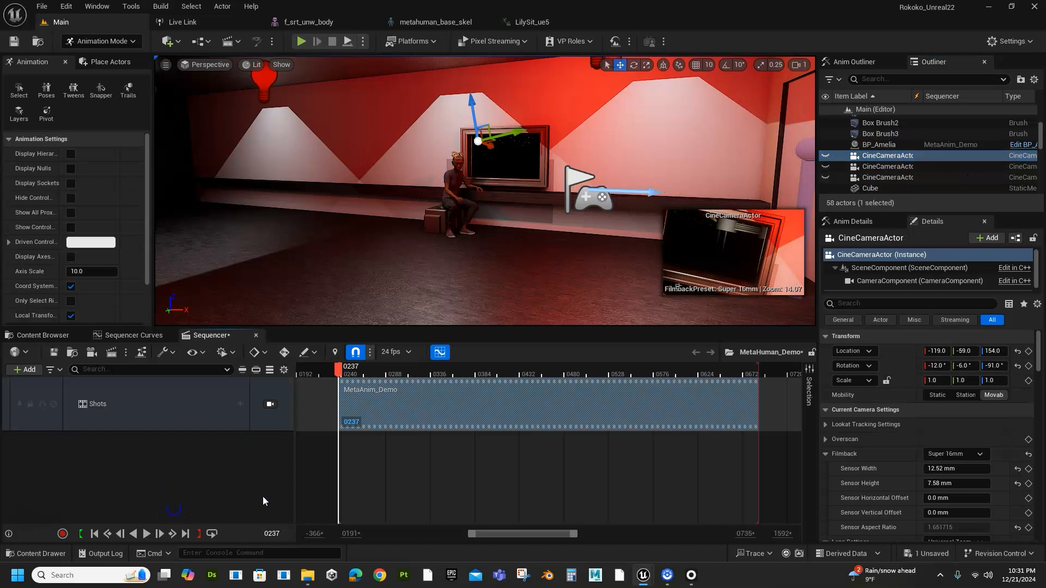
Place a Cine Camera Actor on the floor near Amelia and raise it to about 91 on Z.
{"action": "left_click", "coordinate": [101, 64]}
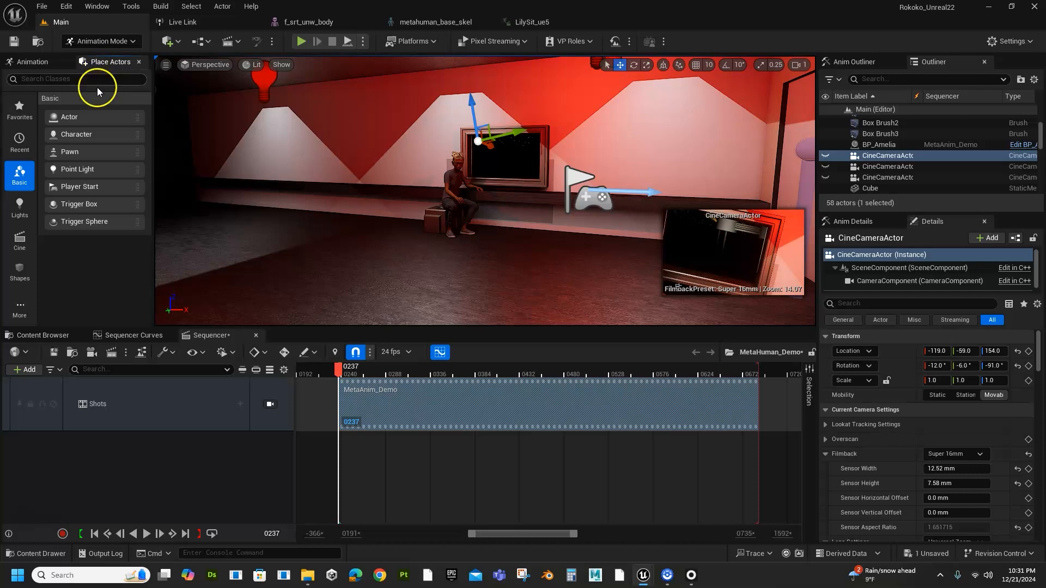
{"action": "left_click", "coordinate": [19, 241]}
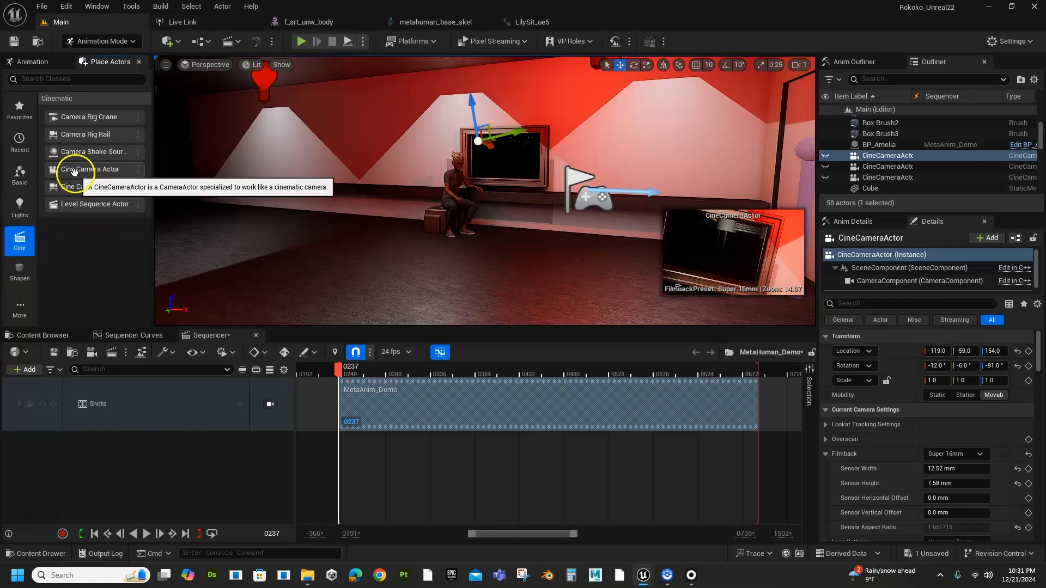
{"action": "left_click_drag", "start_coordinate": [75, 171], "coordinate": [376, 290]}
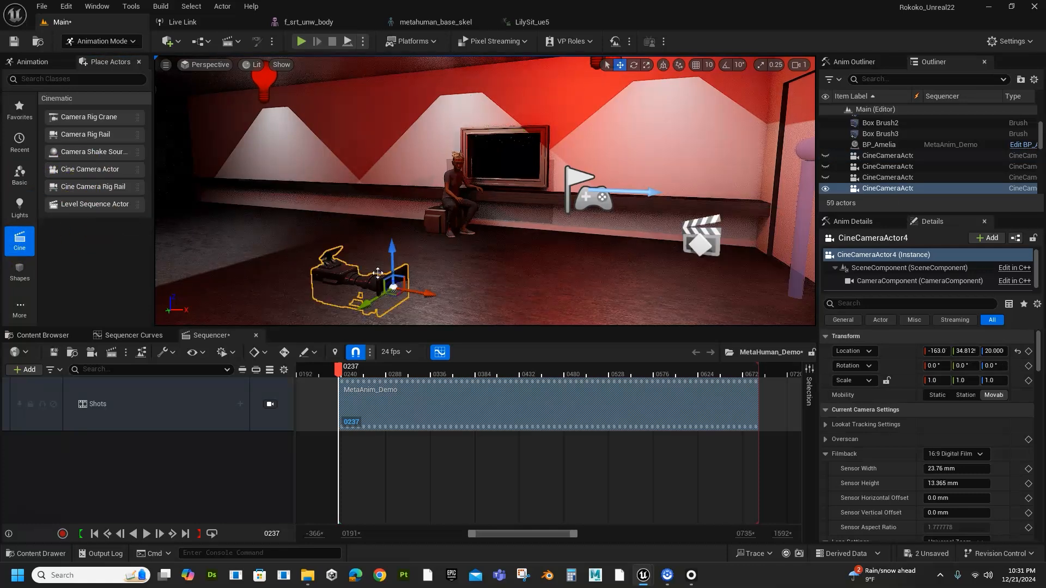
{"action": "left_click_drag", "start_coordinate": [385, 250], "coordinate": [481, 208]}
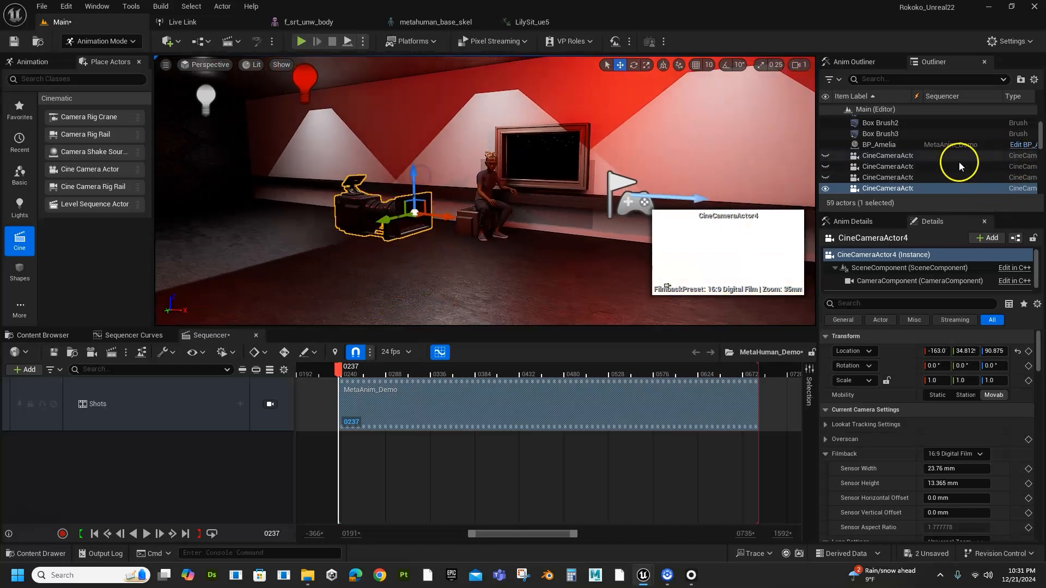
Delete the newly placed camera, CineCameraActor4, from the level.
{"action": "left_click", "coordinate": [881, 189]}
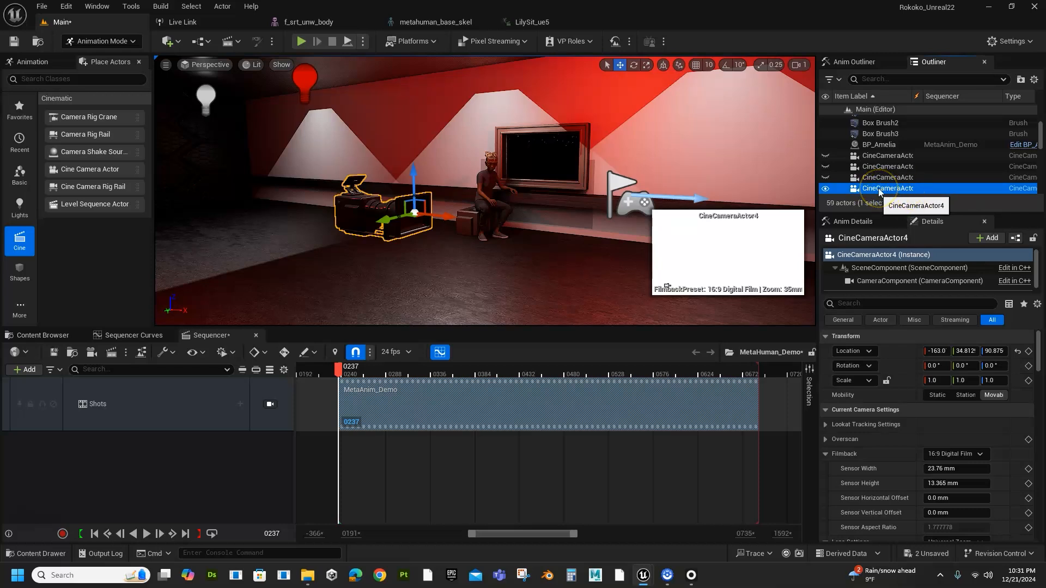
{"action": "left_click", "coordinate": [255, 461]}
{"action": "key", "text": "Delete"}
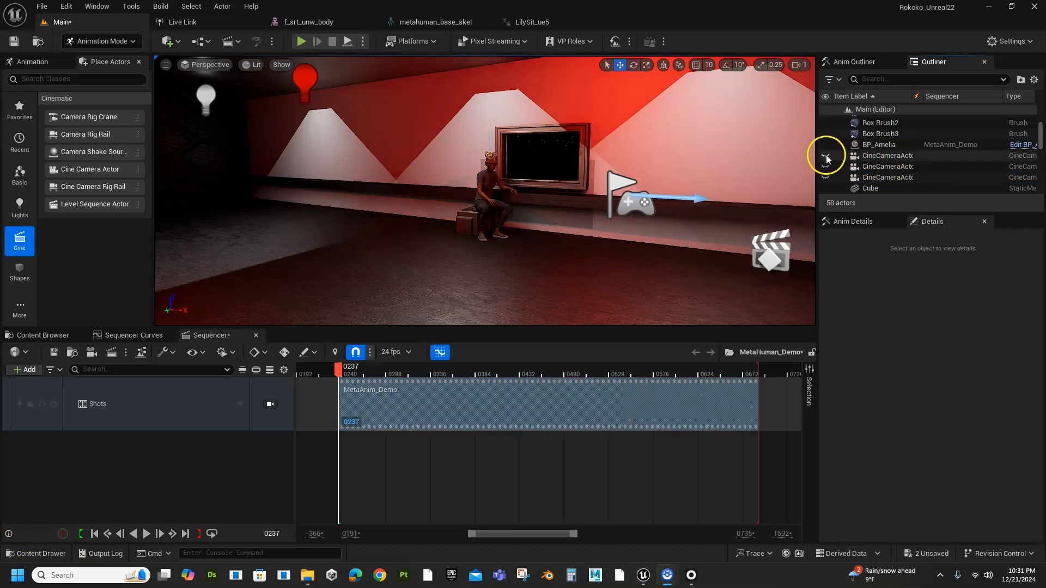
Unhide CineCameraActor in the scene and review its transform, filmback and lens settings.
{"action": "left_click", "coordinate": [824, 157]}
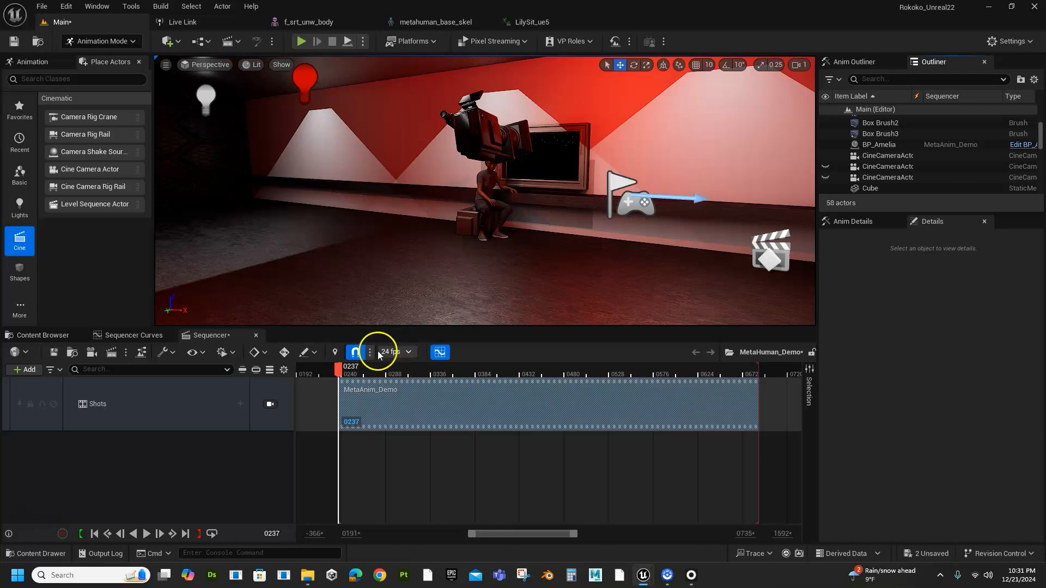
{"action": "left_click_drag", "start_coordinate": [341, 370], "coordinate": [344, 414]}
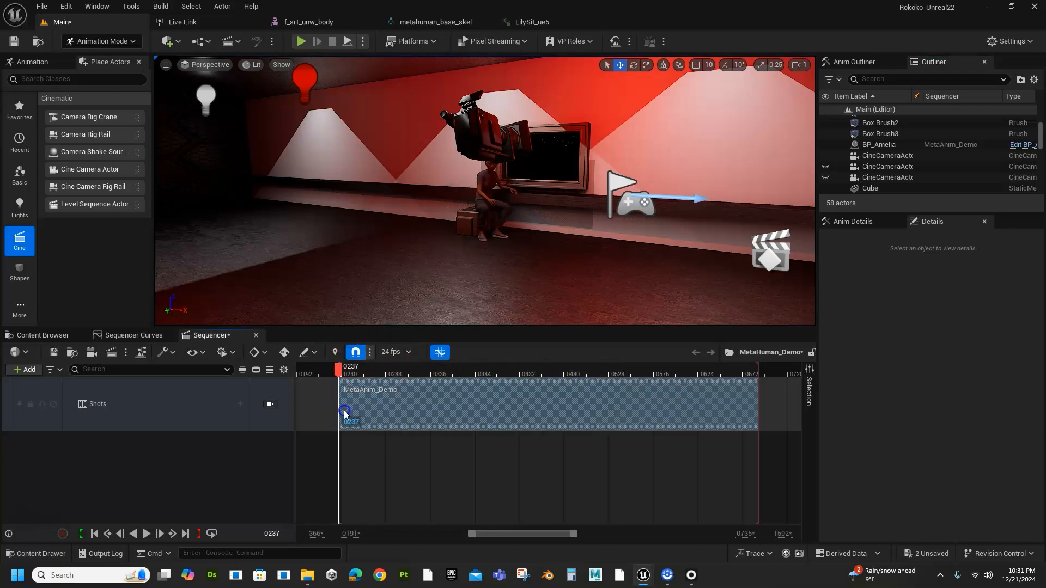
{"action": "left_click", "coordinate": [884, 156]}
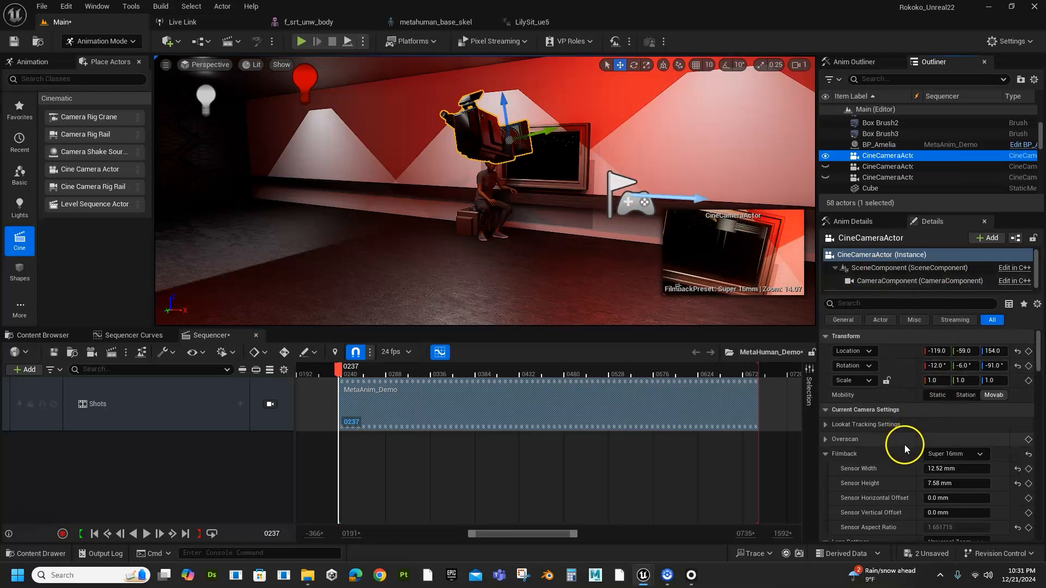
{"action": "scroll", "coordinate": [890, 498], "scroll_direction": "down", "scroll_amount": 5}
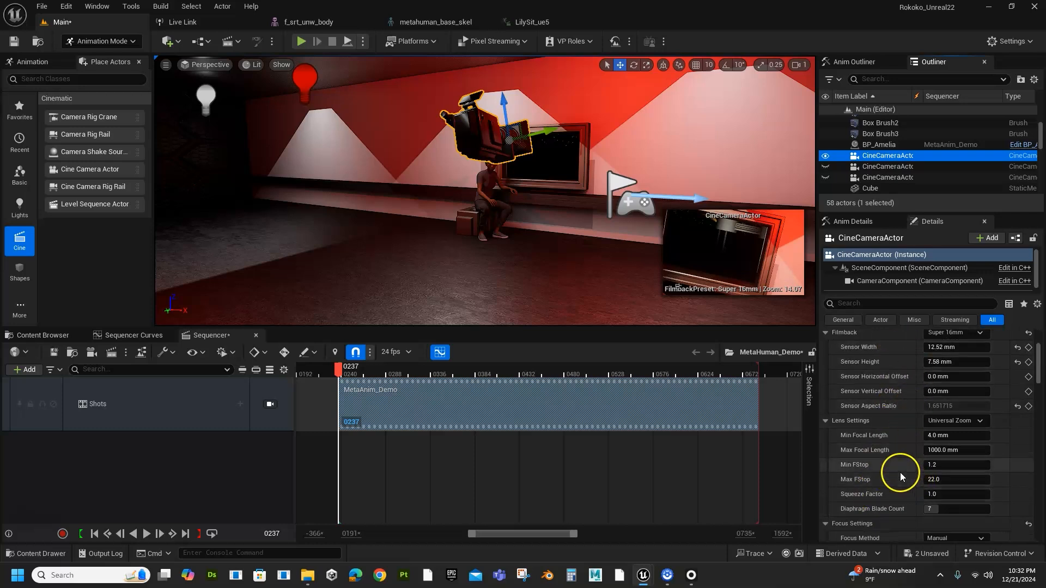
{"action": "scroll", "coordinate": [896, 415], "scroll_direction": "up", "scroll_amount": 3}
{"action": "scroll", "coordinate": [895, 415], "scroll_direction": "up", "scroll_amount": 4}
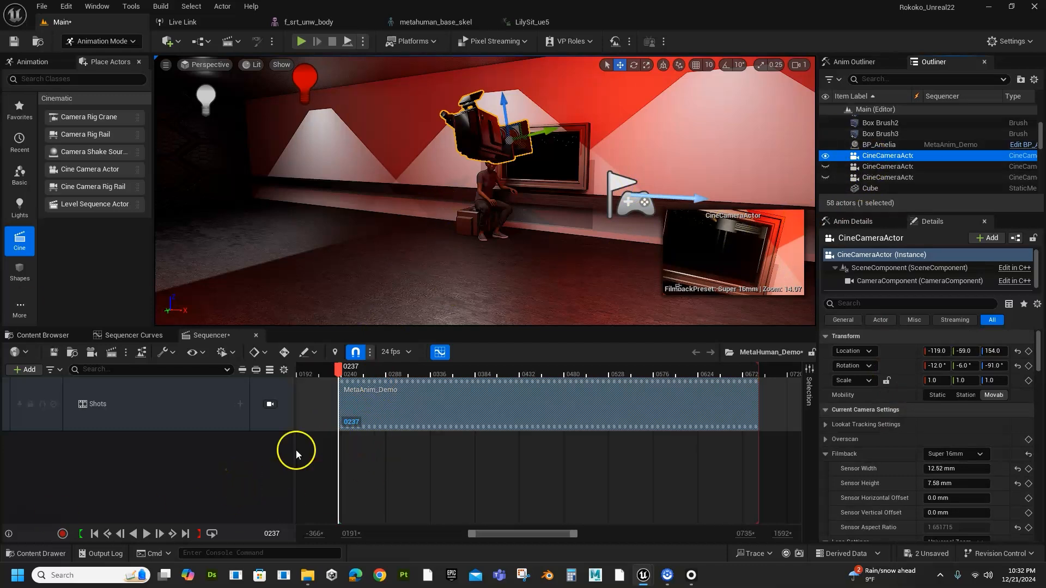
Add CineCameraActor to the MetaHuman_Demo sequence and collapse its tracks.
{"action": "left_click_drag", "start_coordinate": [878, 157], "coordinate": [402, 452]}
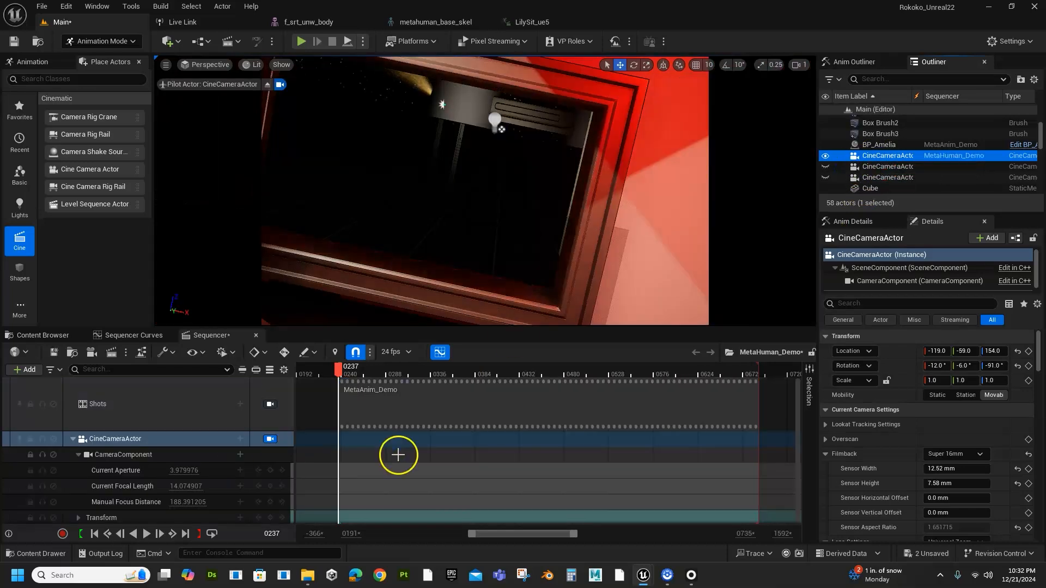
{"action": "left_click", "coordinate": [122, 404], "text": "shift"}
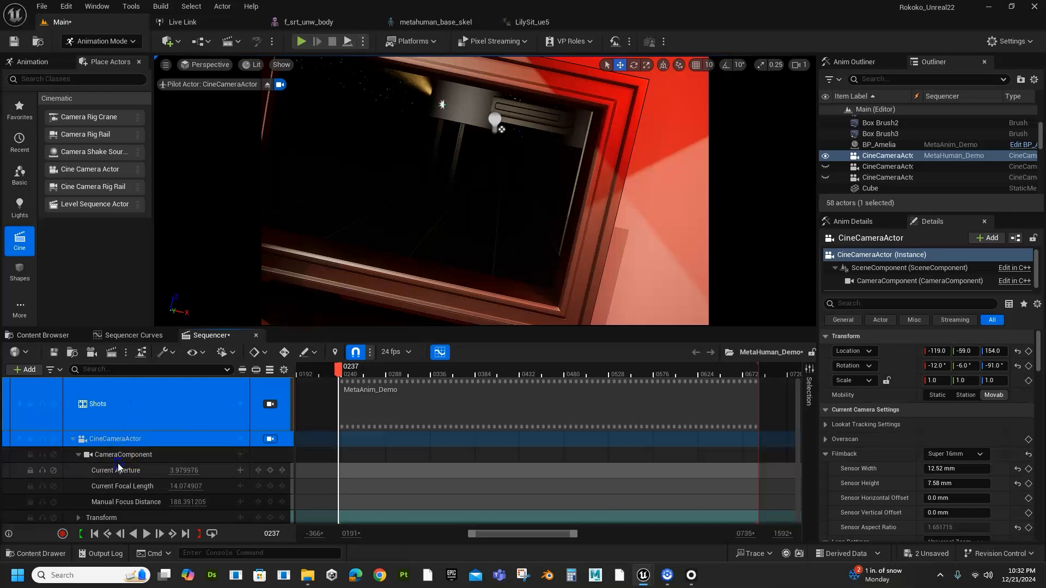
{"action": "left_click", "coordinate": [118, 465]}
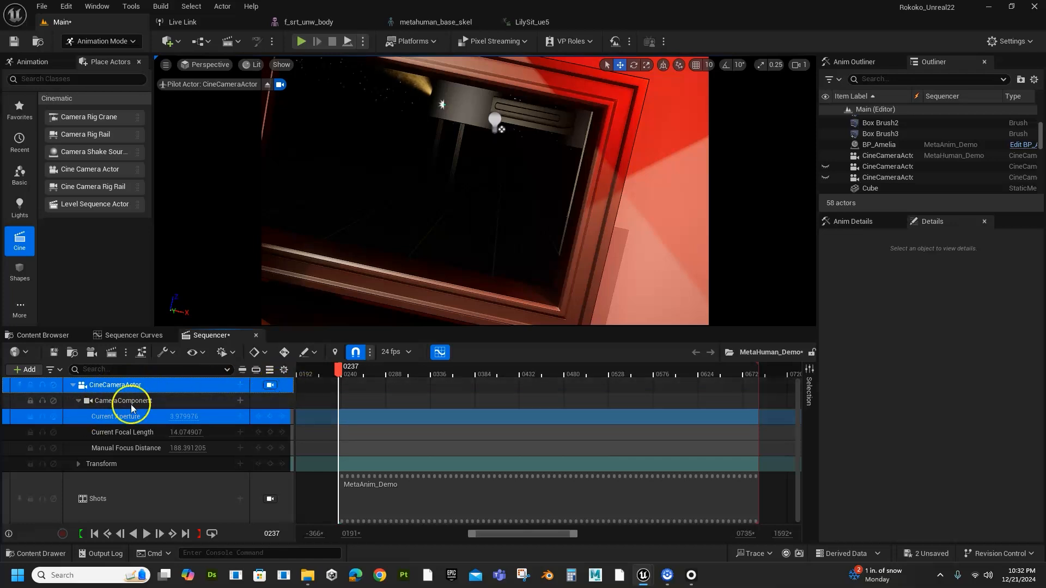
{"action": "left_click", "coordinate": [72, 386]}
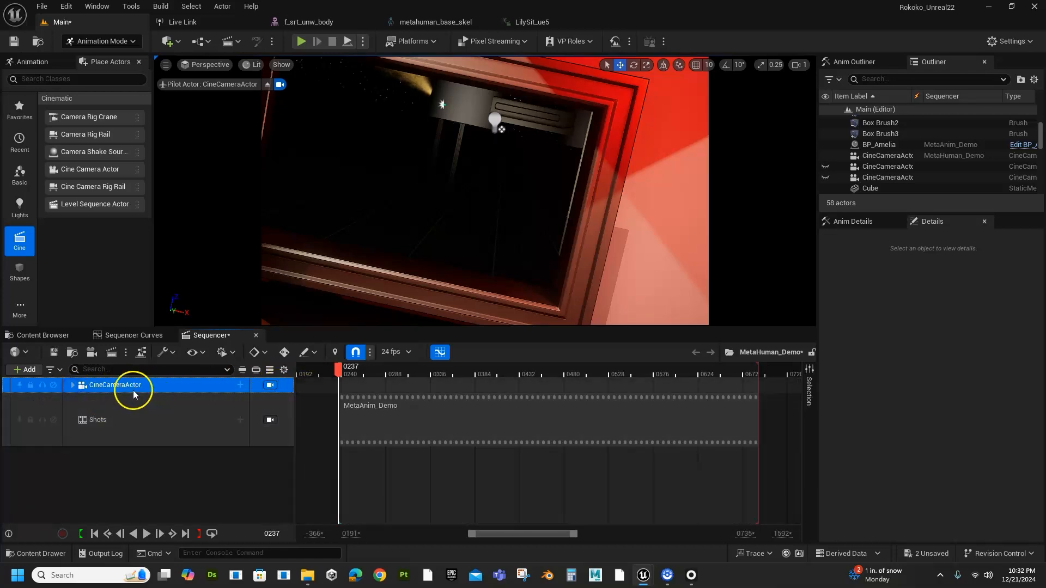
Expand CineCameraActor's camera component and Transform tracks in the sequence and place the playhead at frame 239.
{"action": "left_click", "coordinate": [389, 369]}
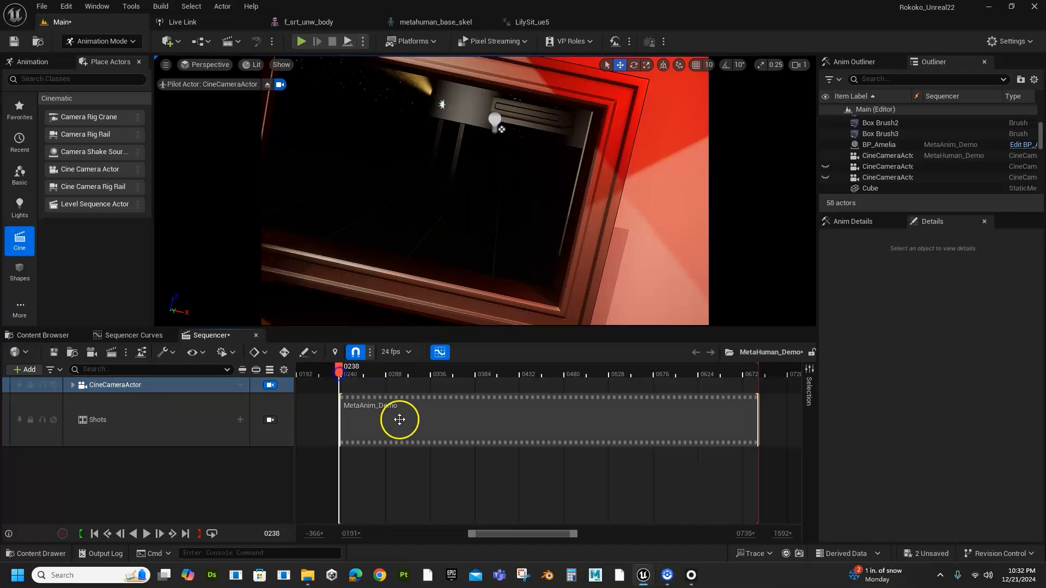
{"action": "left_click", "coordinate": [347, 375]}
{"action": "left_click_drag", "start_coordinate": [348, 372], "coordinate": [338, 406]}
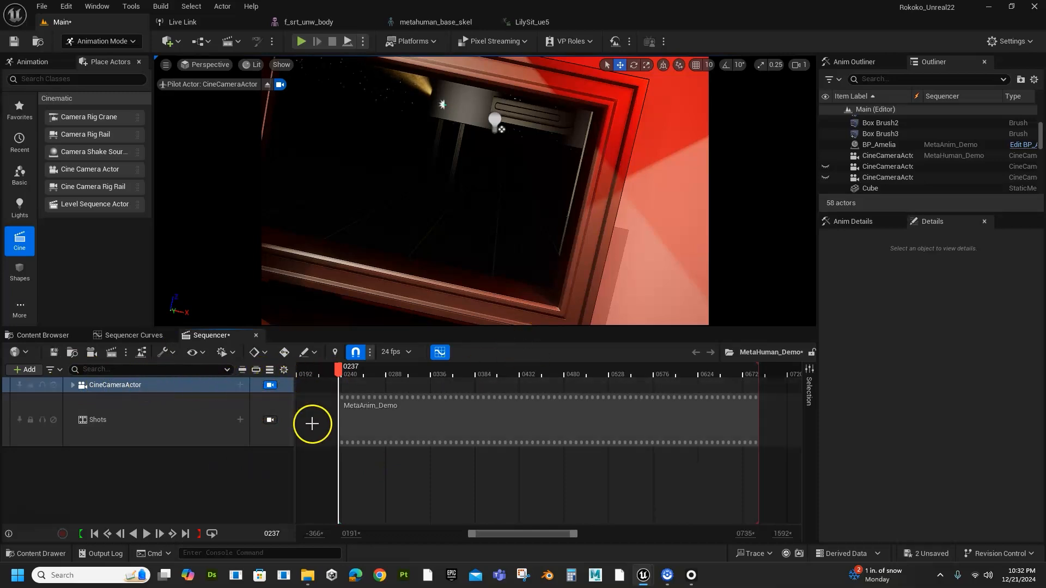
{"action": "left_click_drag", "start_coordinate": [369, 375], "coordinate": [339, 381]}
{"action": "left_click", "coordinate": [109, 386]}
{"action": "left_click", "coordinate": [73, 385]}
{"action": "left_click", "coordinate": [175, 424]}
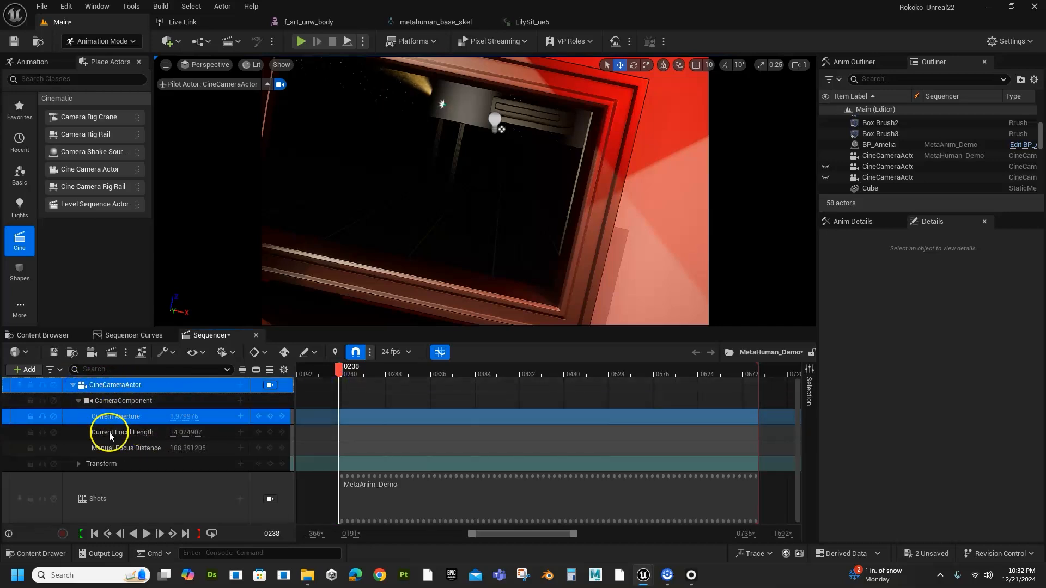
{"action": "left_click", "coordinate": [78, 464]}
{"action": "left_click", "coordinate": [368, 385]}
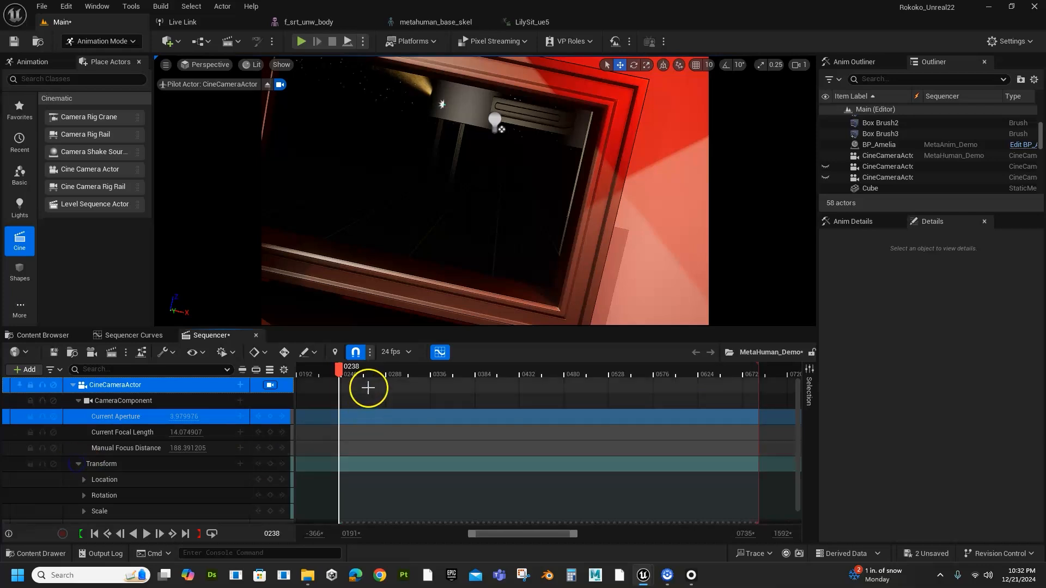
{"action": "mouse_move", "coordinate": [352, 368]}
{"action": "left_mouse_down"}
{"action": "mouse_move", "coordinate": [383, 385]}
{"action": "mouse_move", "coordinate": [341, 385]}
{"action": "left_mouse_up"}
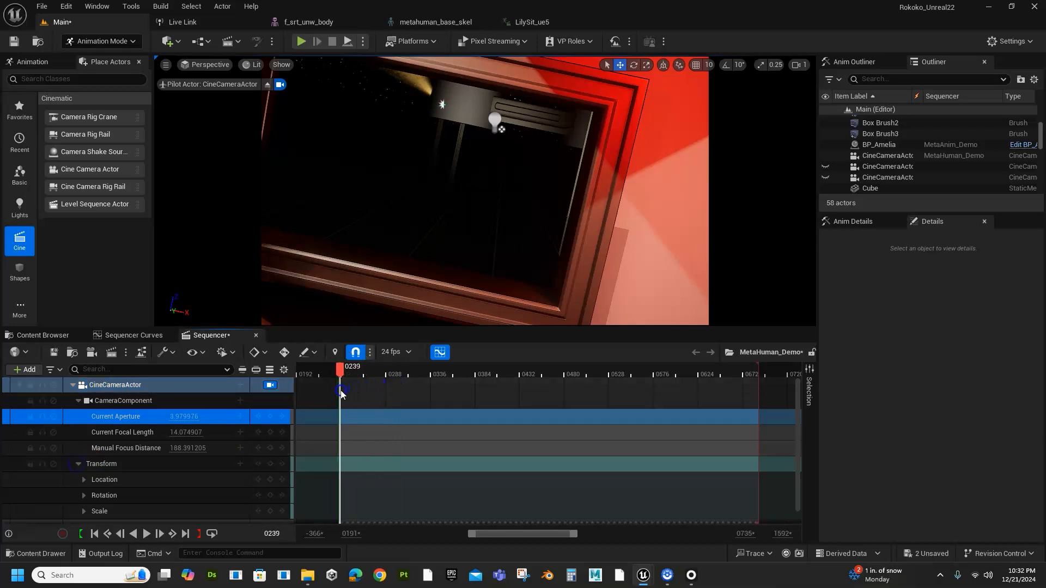
{"action": "scroll", "coordinate": [237, 458], "scroll_direction": "down", "scroll_amount": 2}
{"action": "scroll", "coordinate": [229, 459], "scroll_direction": "up", "scroll_amount": 1}
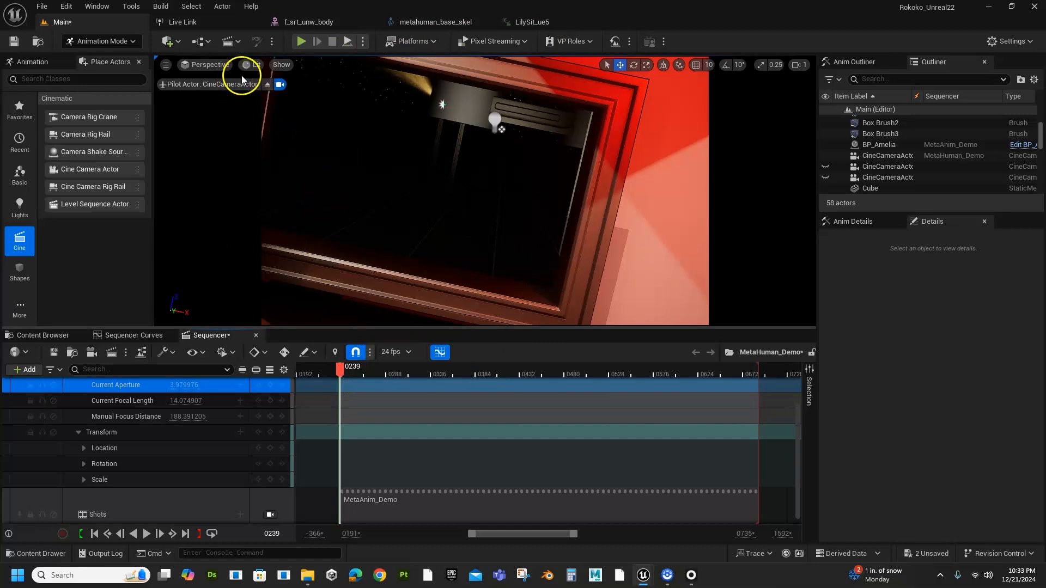
Split the viewport into two side-by-side panes and view the scene through CineCameraActor in the cinematic pane.
{"action": "left_click", "coordinate": [166, 65]}
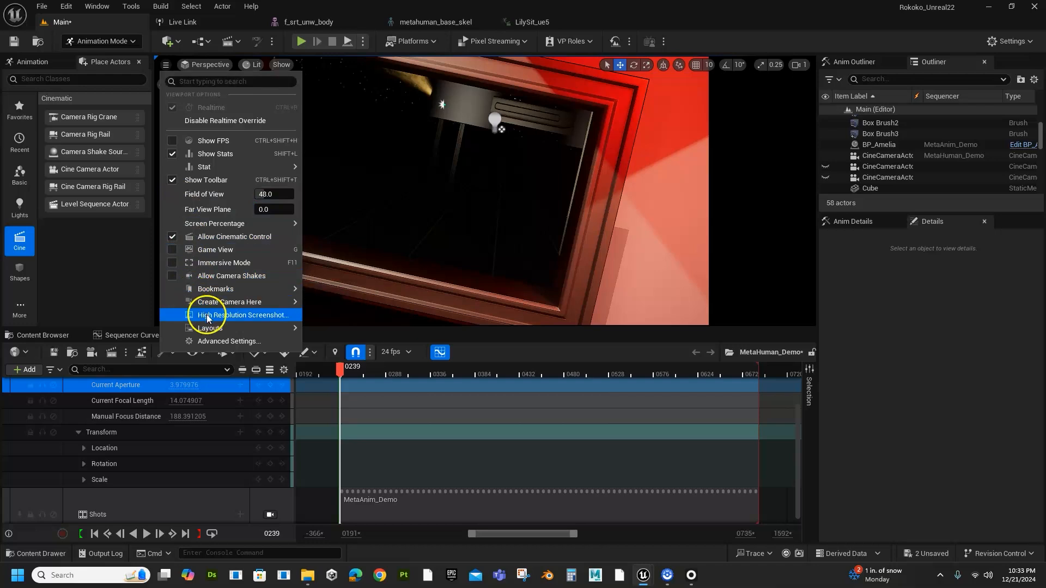
{"action": "mouse_move", "coordinate": [208, 329]}
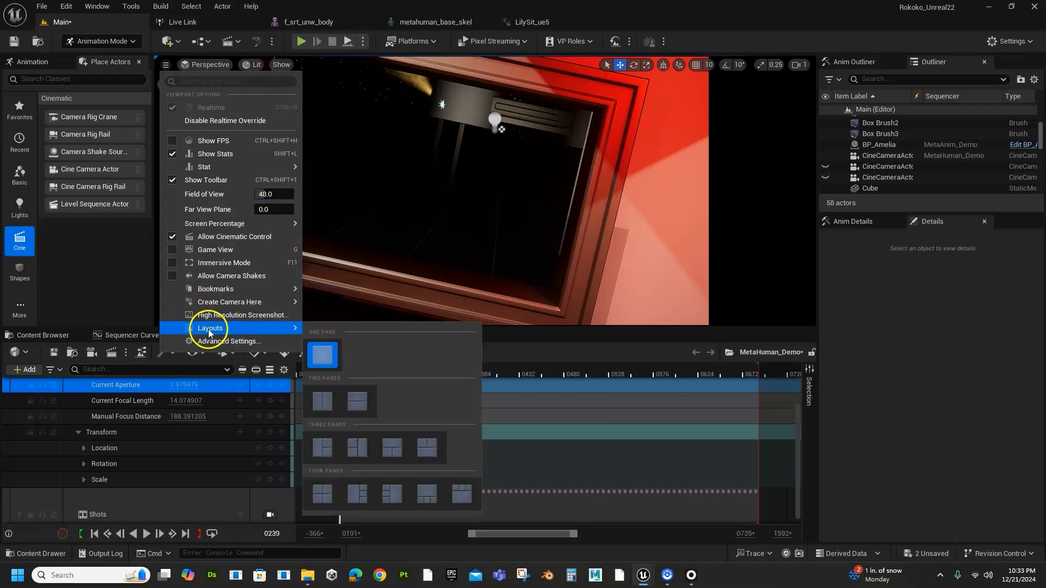
{"action": "left_click", "coordinate": [325, 397]}
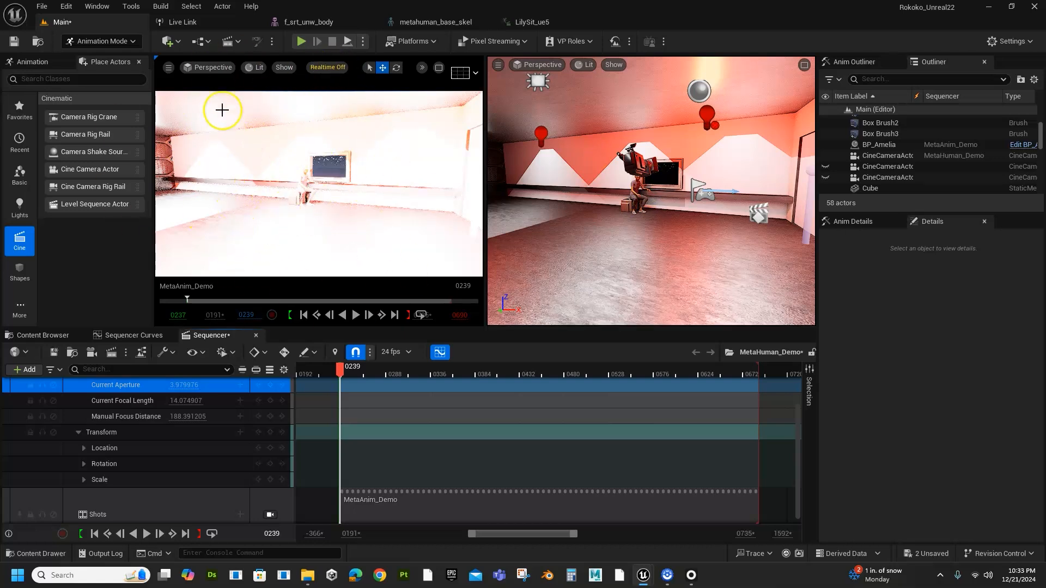
{"action": "left_click", "coordinate": [195, 73]}
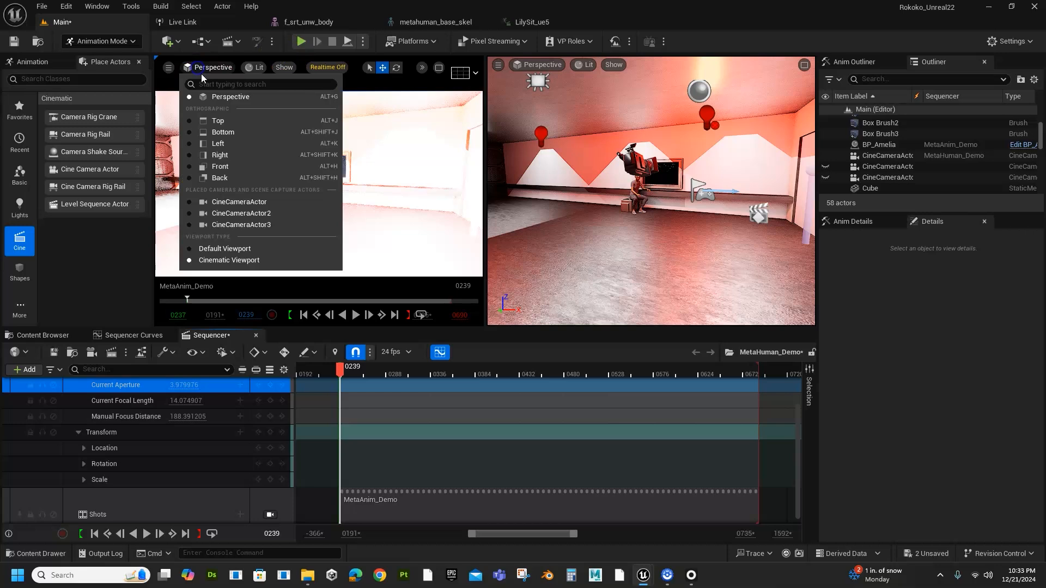
{"action": "left_click", "coordinate": [236, 203]}
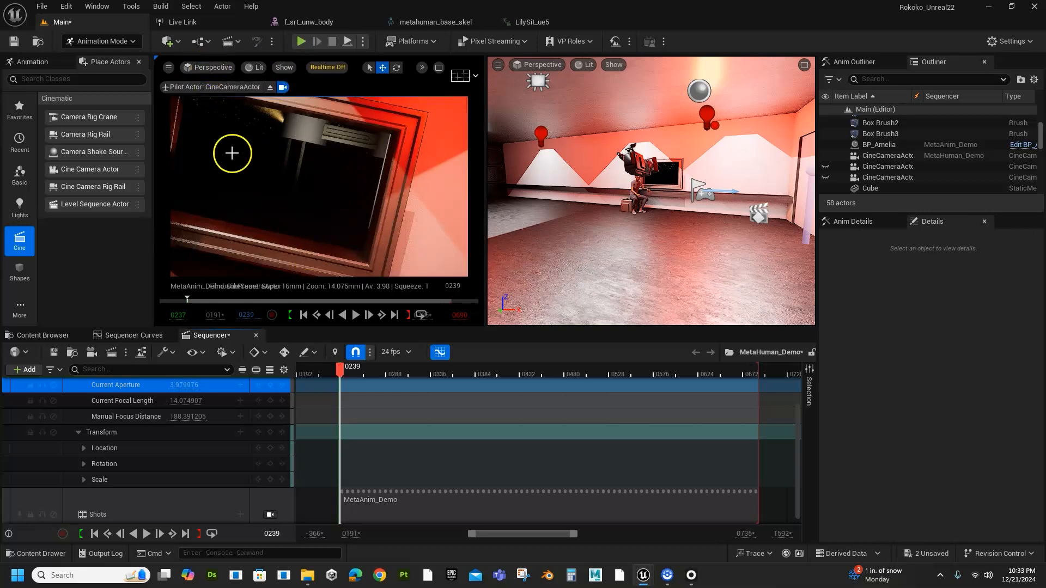
{"action": "left_click", "coordinate": [206, 70]}
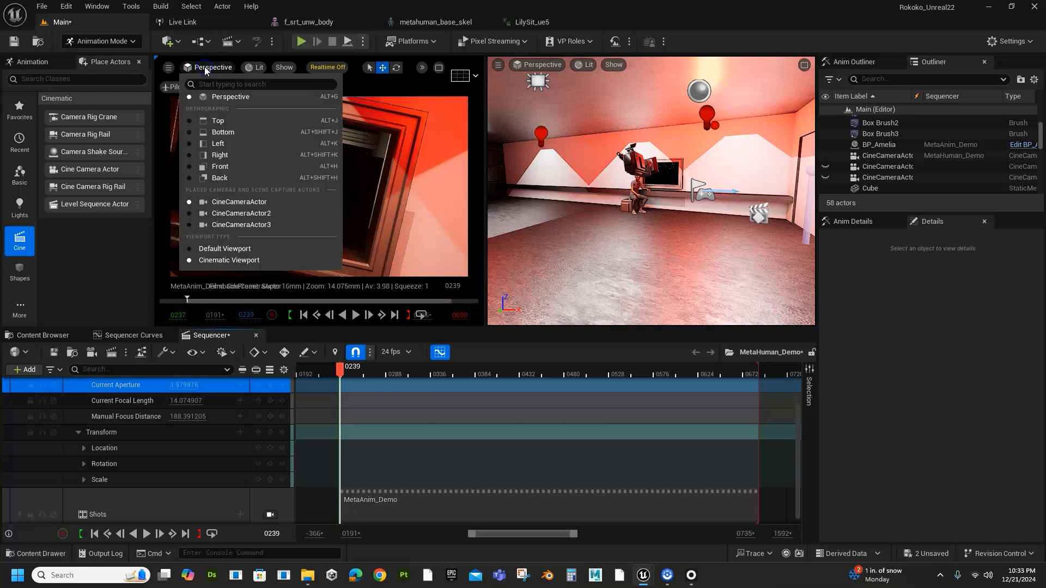
{"action": "left_click", "coordinate": [225, 202]}
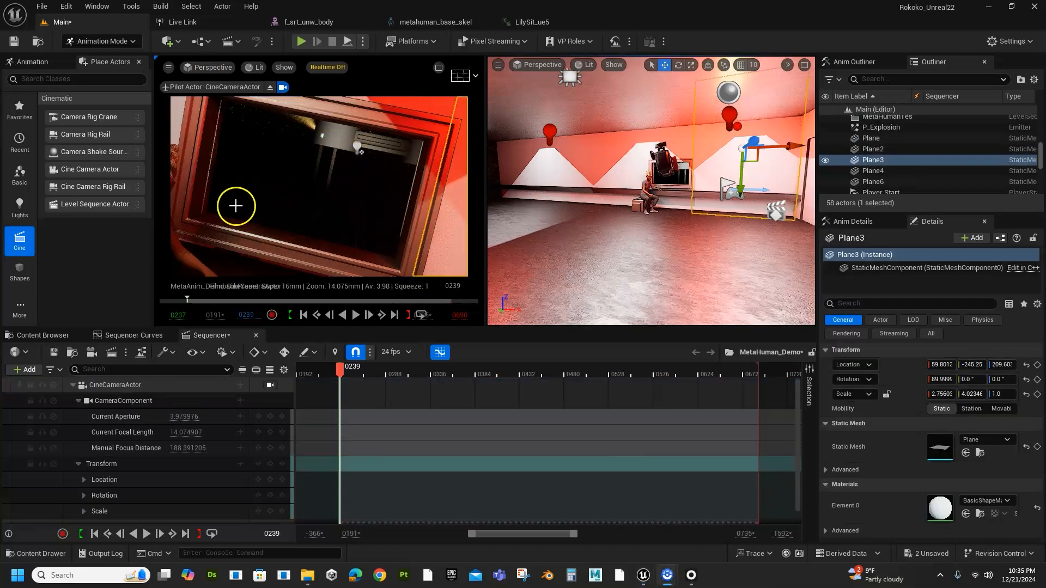
Pilot CineCameraActor back to about -130, 57.7, 149.3 with zero roll to frame seated Amelia and the picture frame, and select the camera.
{"action": "left_click", "coordinate": [169, 68]}
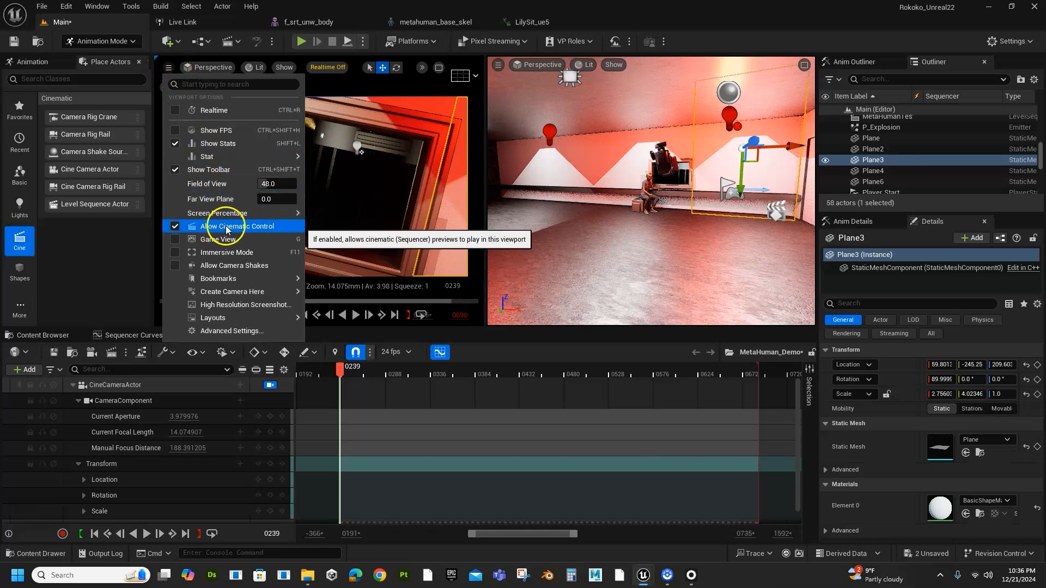
{"action": "left_click", "coordinate": [371, 93]}
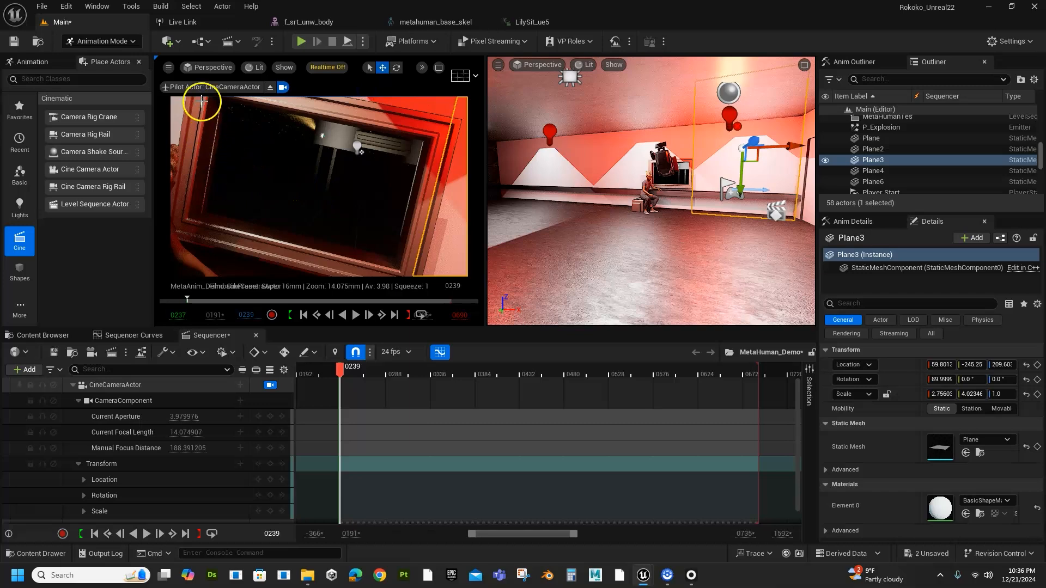
{"action": "right_click_drag", "start_coordinate": [317, 178], "coordinate": [337, 187]}
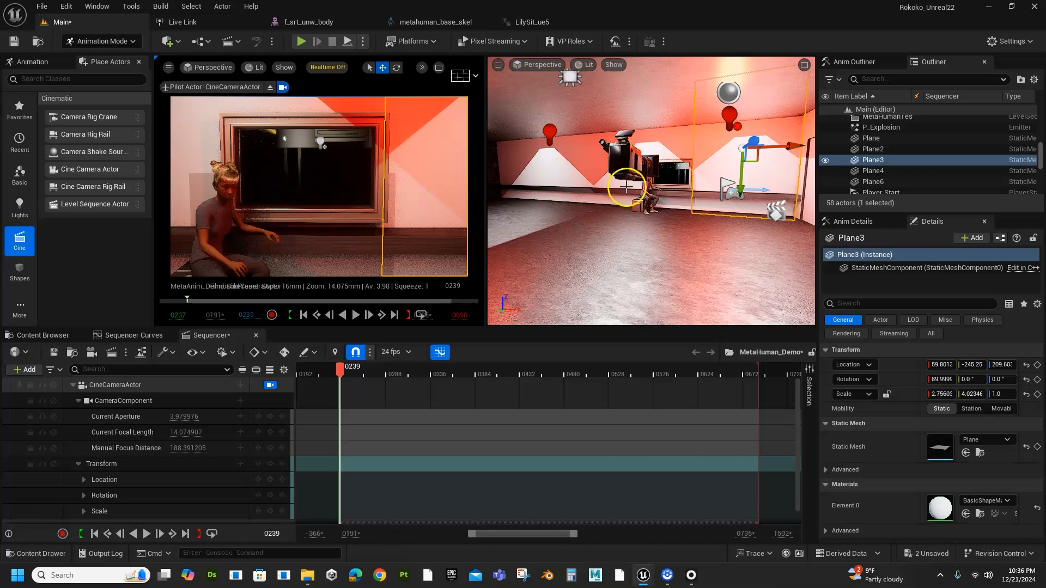
{"action": "left_click", "coordinate": [618, 160]}
{"action": "right_click_drag", "start_coordinate": [647, 192], "coordinate": [621, 205]}
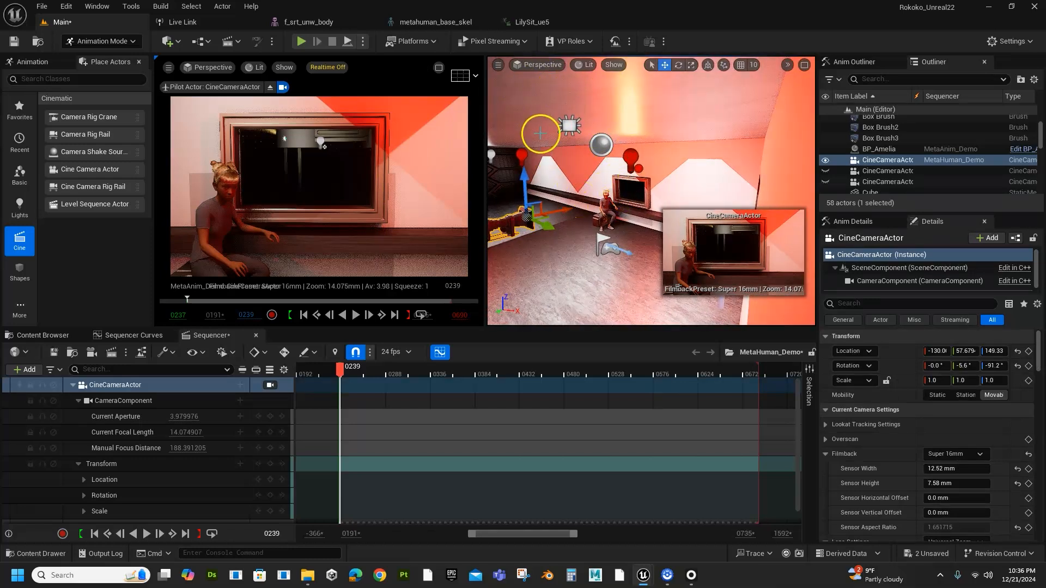
Keep the perspective pane set to Default Viewport and check its viewport options, including Allow Cinematic Control.
{"action": "left_click", "coordinate": [531, 64]}
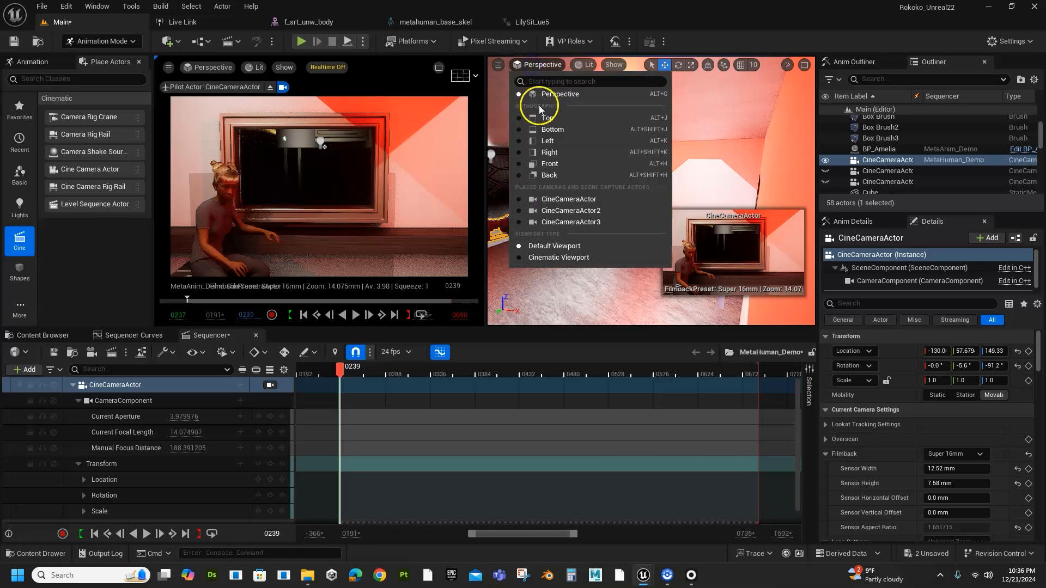
{"action": "left_click", "coordinate": [557, 247]}
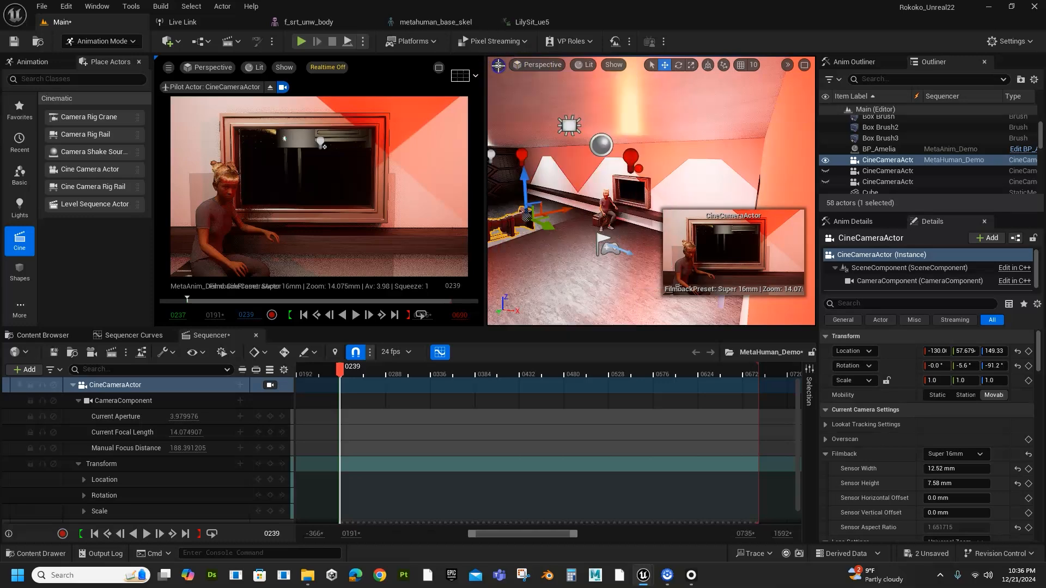
{"action": "left_click", "coordinate": [498, 65]}
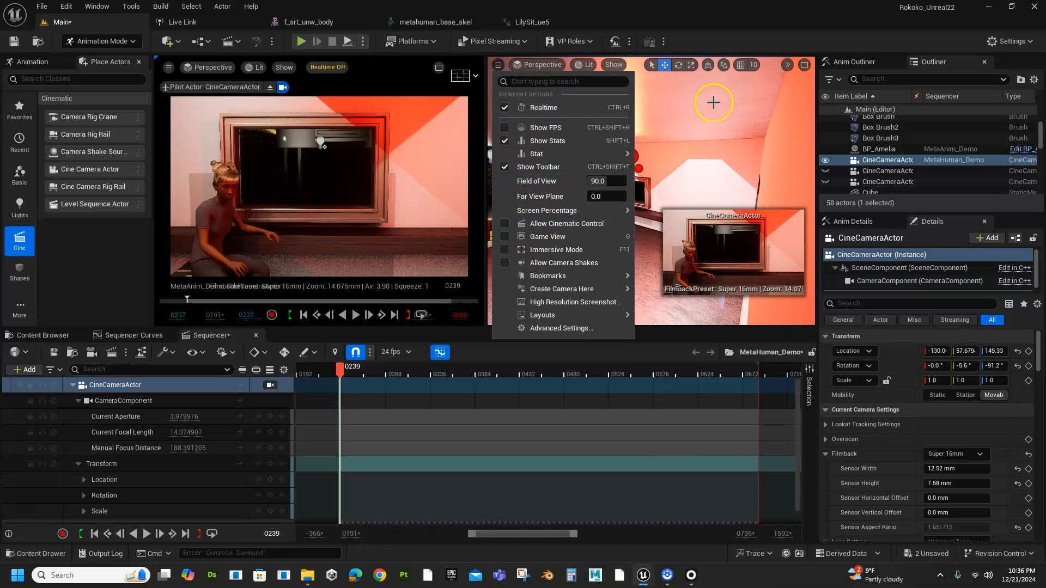
Turn on realtime rendering for the cinematic viewport and shift CineCameraActor with its move gizmo in the perspective pane.
{"action": "left_click", "coordinate": [551, 218]}
{"action": "left_click", "coordinate": [527, 236]}
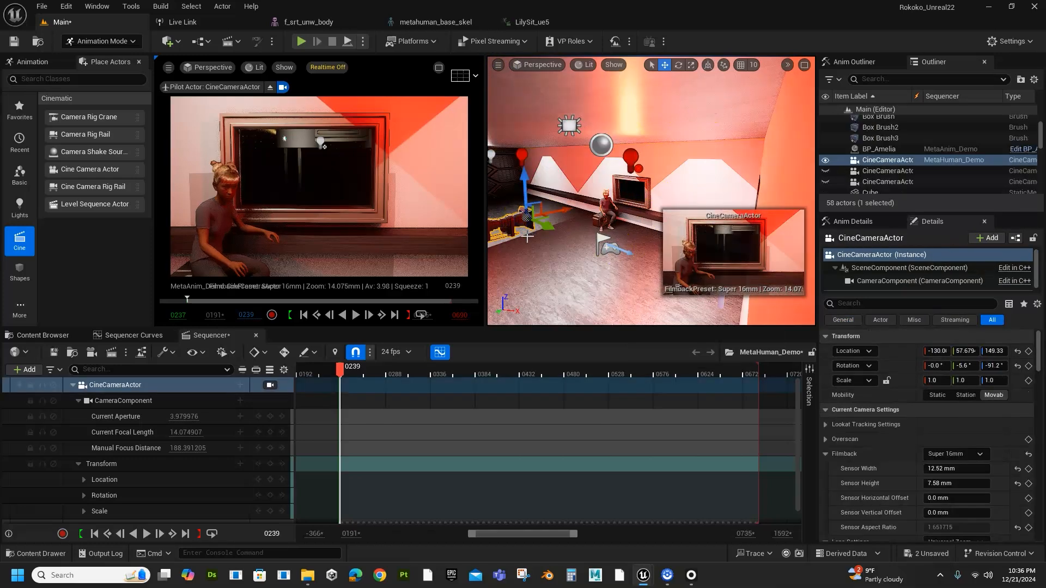
{"action": "mouse_move", "coordinate": [561, 209]}
{"action": "left_mouse_down"}
{"action": "mouse_move", "coordinate": [603, 204]}
{"action": "mouse_move", "coordinate": [568, 212]}
{"action": "left_mouse_up"}
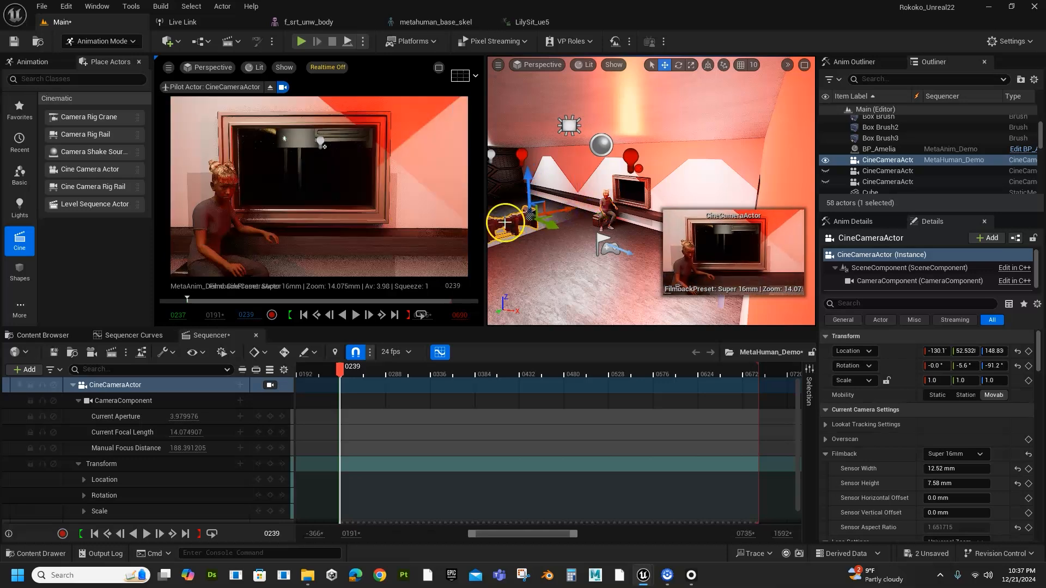
{"action": "left_click", "coordinate": [327, 68]}
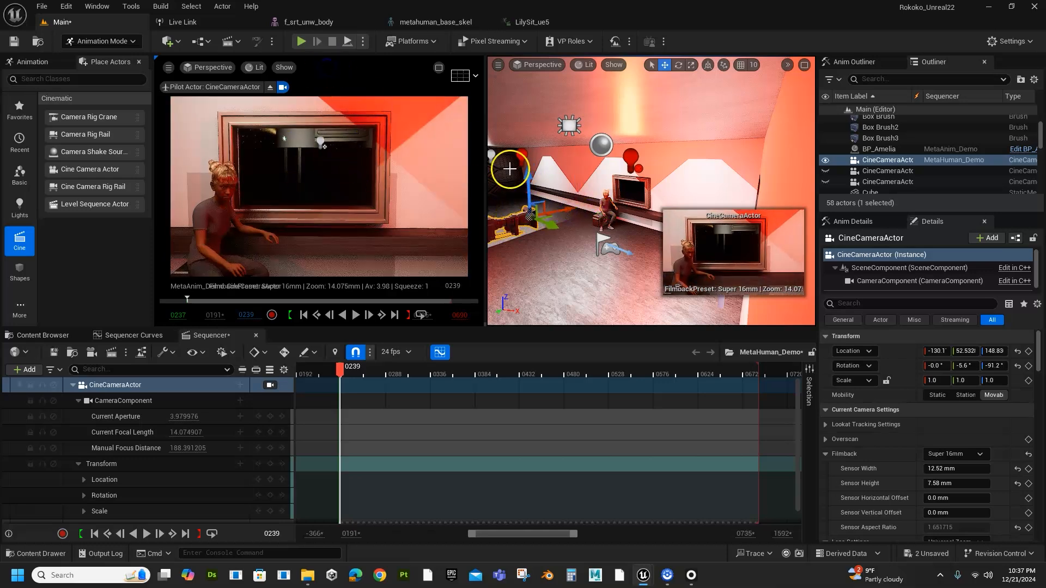
{"action": "left_click_drag", "start_coordinate": [564, 213], "coordinate": [611, 201]}
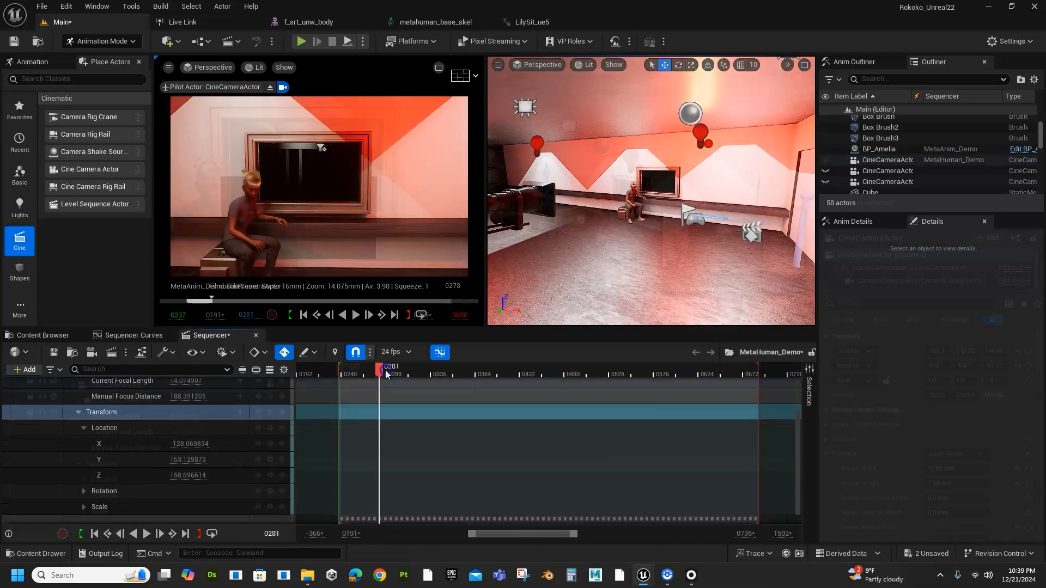
Keyframe CineCameraActor's whole Transform track at frame 226, just before the seated Amelia shot begins.
{"action": "left_click_drag", "start_coordinate": [385, 370], "coordinate": [368, 393]}
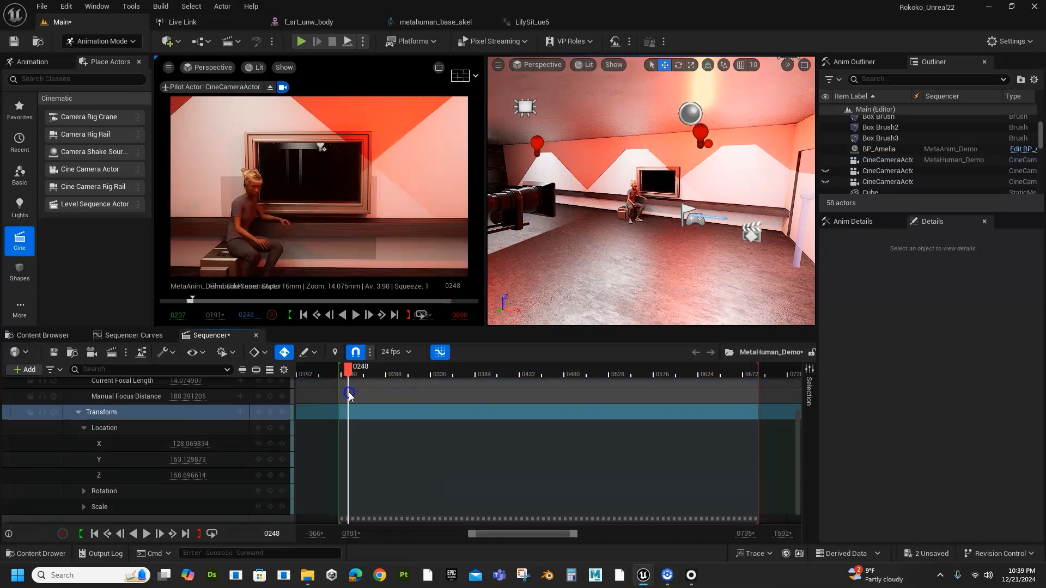
{"action": "left_click_drag", "start_coordinate": [347, 397], "coordinate": [324, 401]}
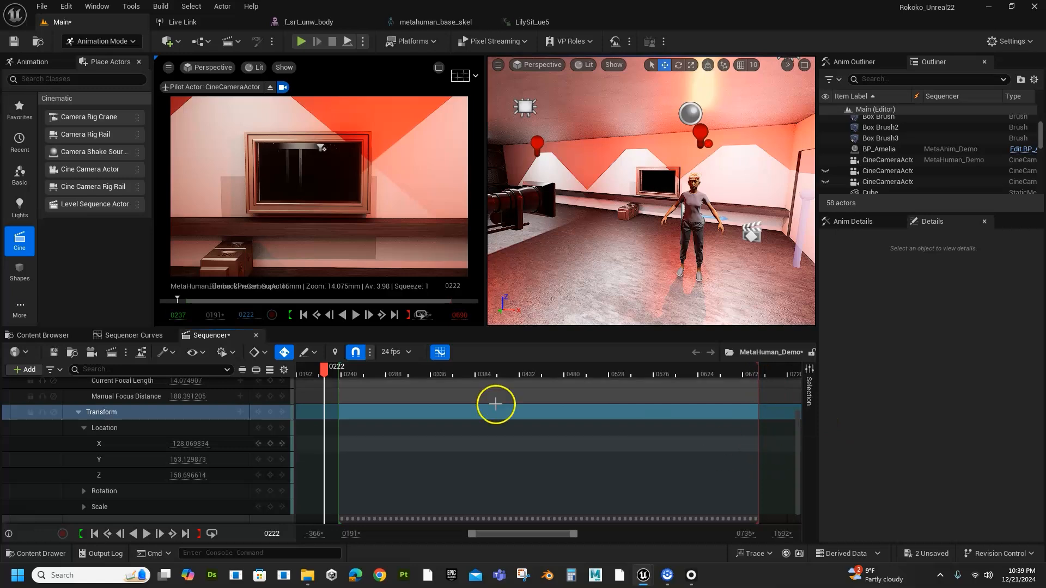
{"action": "left_click_drag", "start_coordinate": [356, 373], "coordinate": [329, 374]}
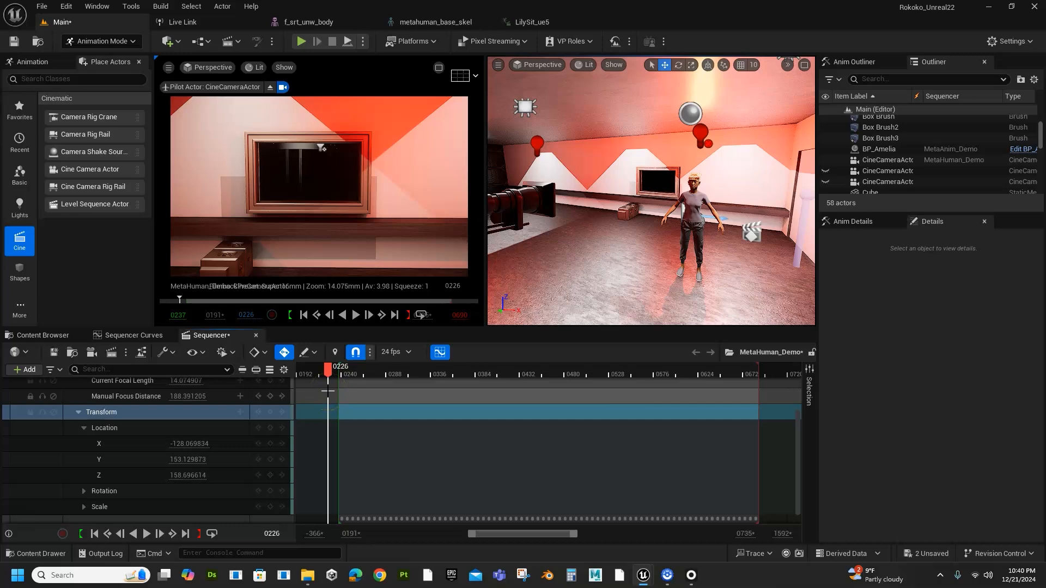
{"action": "left_click", "coordinate": [106, 413]}
{"action": "key", "text": "Return"}
{"action": "left_click", "coordinate": [141, 427]}
{"action": "left_click", "coordinate": [186, 413]}
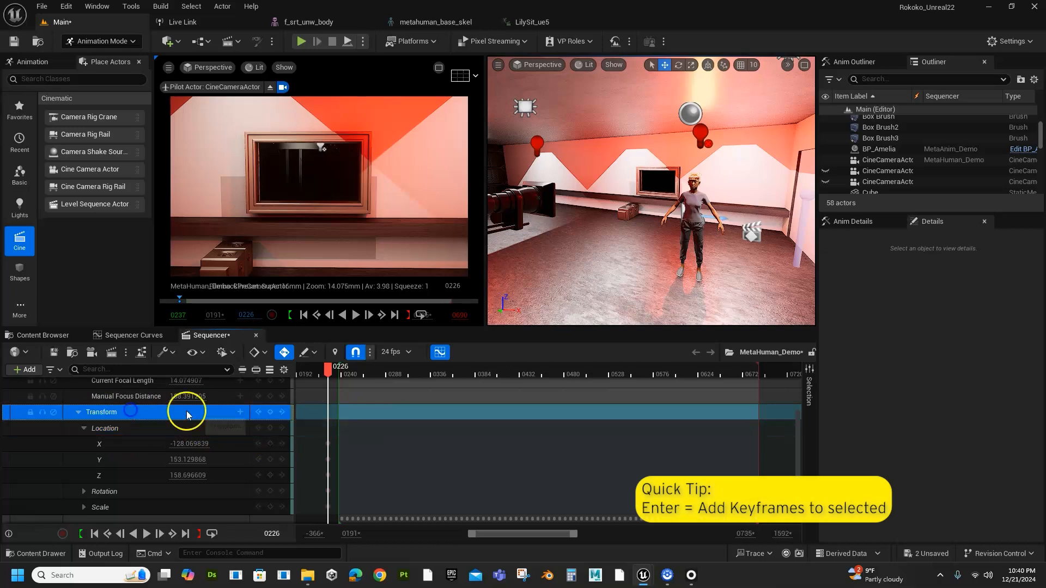
At frame 308, move CineCameraActor forward through the picture frame to about -135.1, -180.7, 126.0 and keyframe its transform.
{"action": "left_click_drag", "start_coordinate": [328, 369], "coordinate": [345, 369]}
{"action": "left_click", "coordinate": [334, 458]}
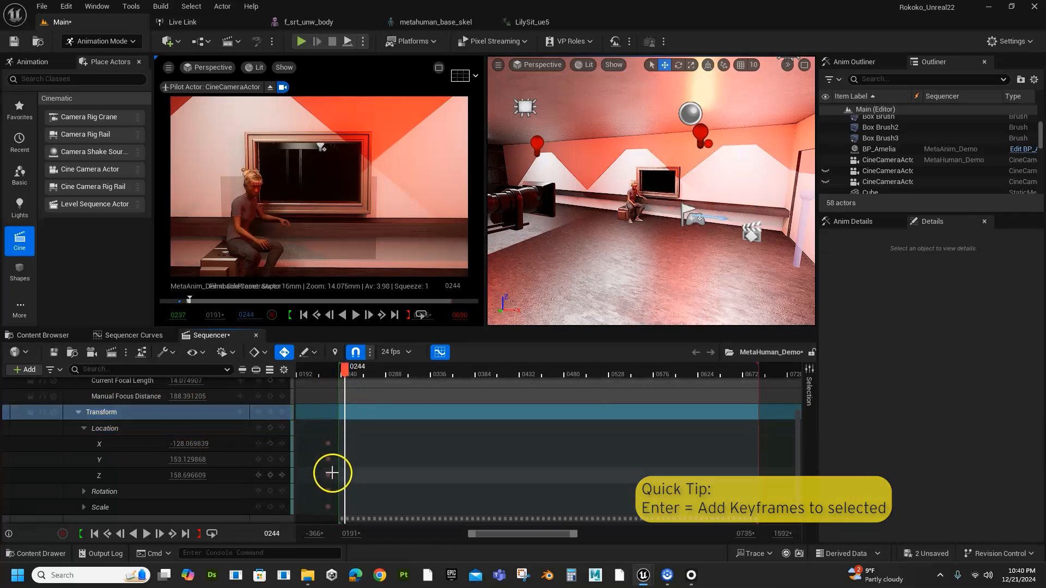
{"action": "left_click_drag", "start_coordinate": [353, 383], "coordinate": [404, 404]}
{"action": "left_click", "coordinate": [573, 193]}
{"action": "left_click_drag", "start_coordinate": [574, 193], "coordinate": [661, 179]}
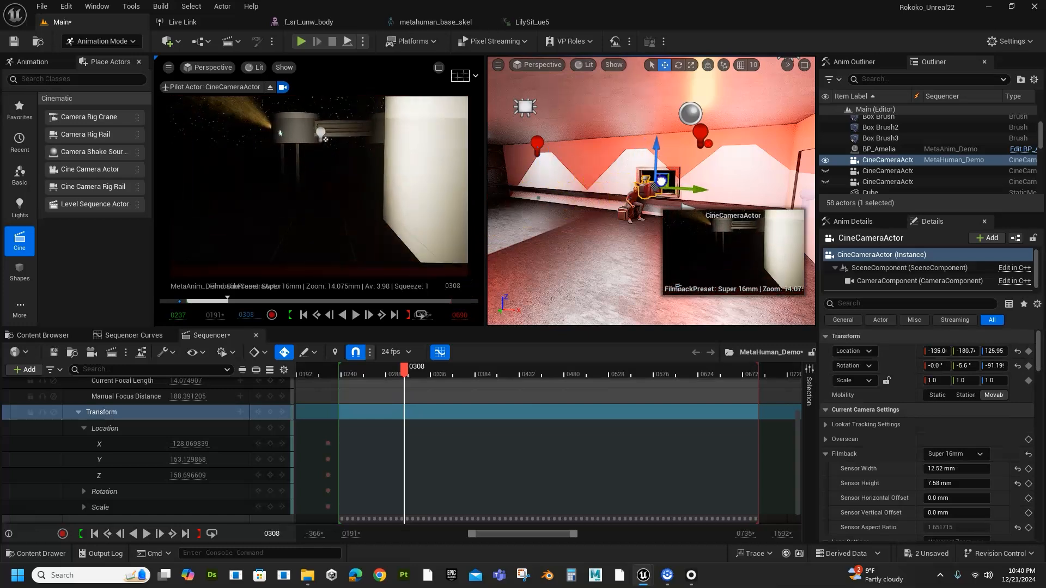
{"action": "key", "text": "s"}
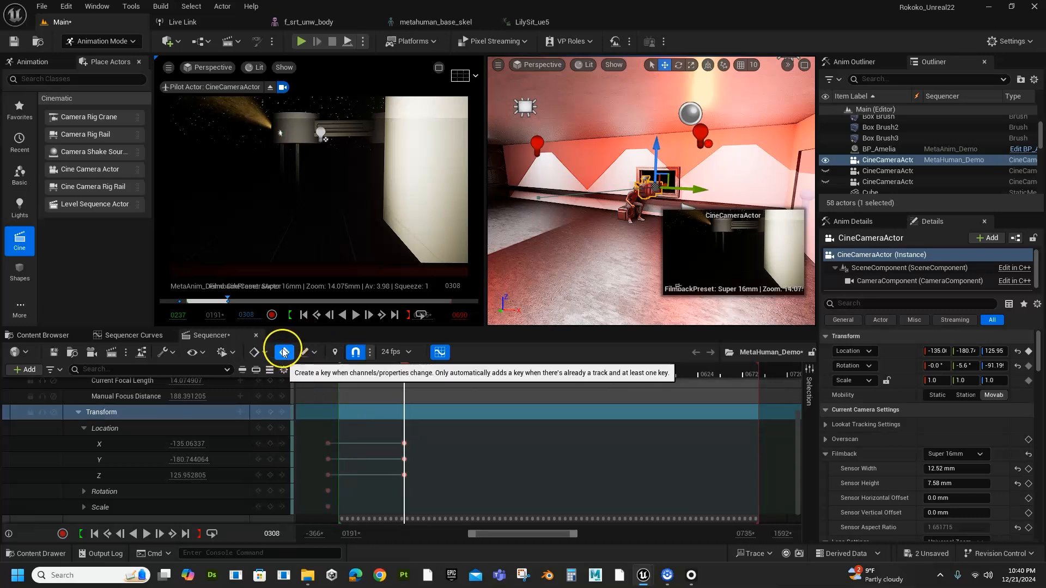
Scrub and play back the camera move up to its end keys, and return the playhead to frame 308.
{"action": "left_click_drag", "start_coordinate": [398, 376], "coordinate": [337, 383]}
{"action": "left_click", "coordinate": [379, 392]}
{"action": "key", "text": "space"}
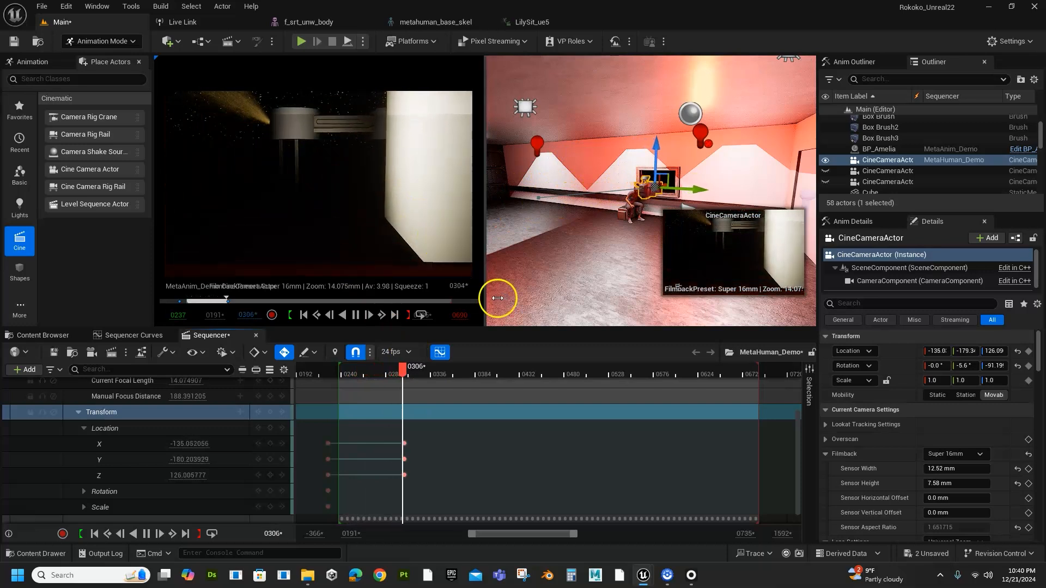
{"action": "key", "text": "space"}
{"action": "left_click_drag", "start_coordinate": [401, 372], "coordinate": [411, 398]}
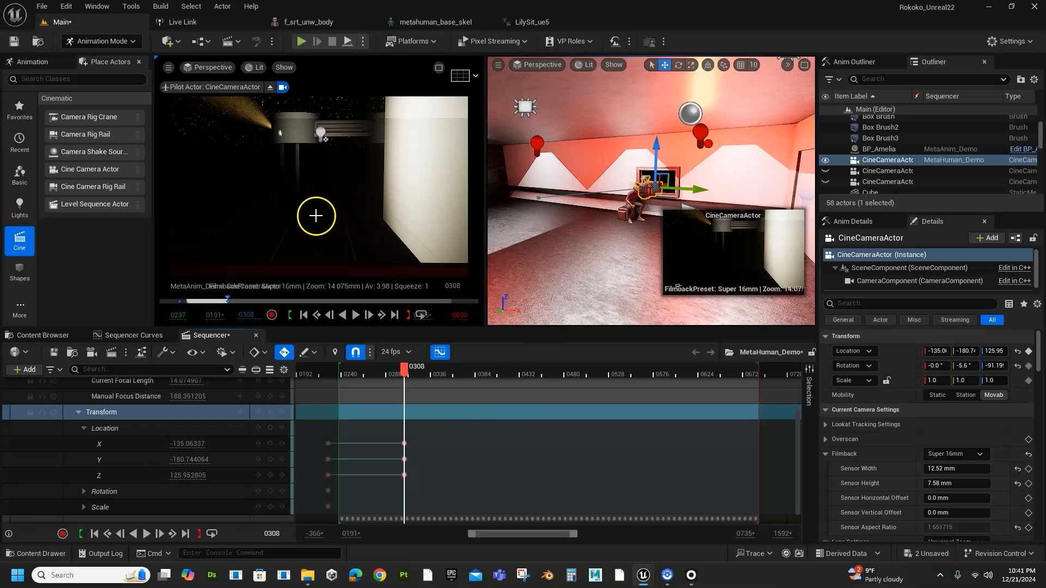
At frame 308, pilot CineCameraActor to about -116.7, -134.7, 147.9 with yaw about -99.4, and tilt its pitch to about 7.3 degrees.
{"action": "key", "text": "s"}
{"action": "key", "text": "w"}
{"action": "right_click_drag", "start_coordinate": [309, 184], "coordinate": [296, 159]}
{"action": "key", "text": "s"}
{"action": "key", "text": "a"}
{"action": "key", "text": "q"}
{"action": "key", "text": "d"}
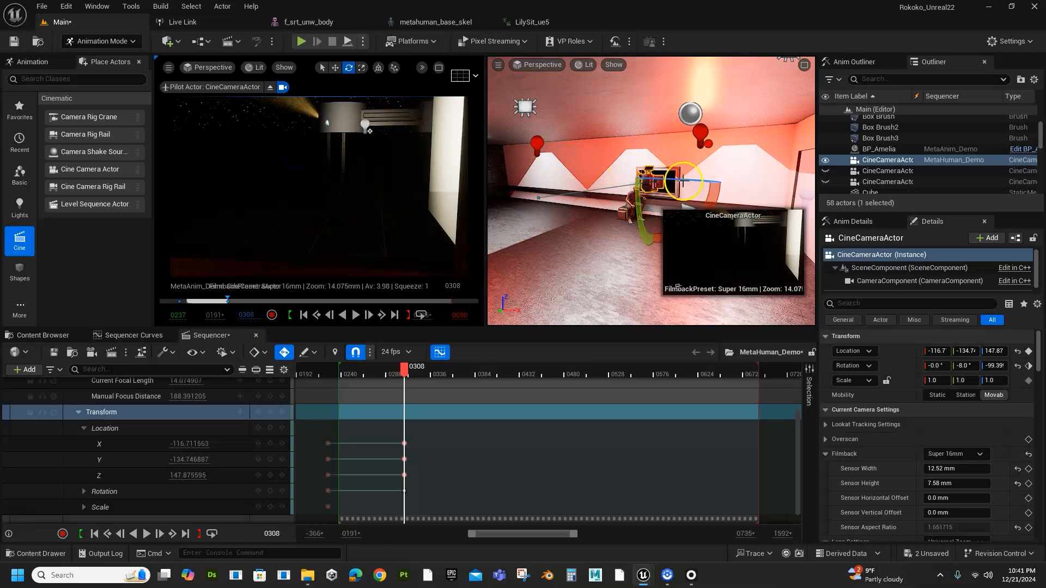
{"action": "left_click_drag", "start_coordinate": [642, 195], "coordinate": [649, 215]}
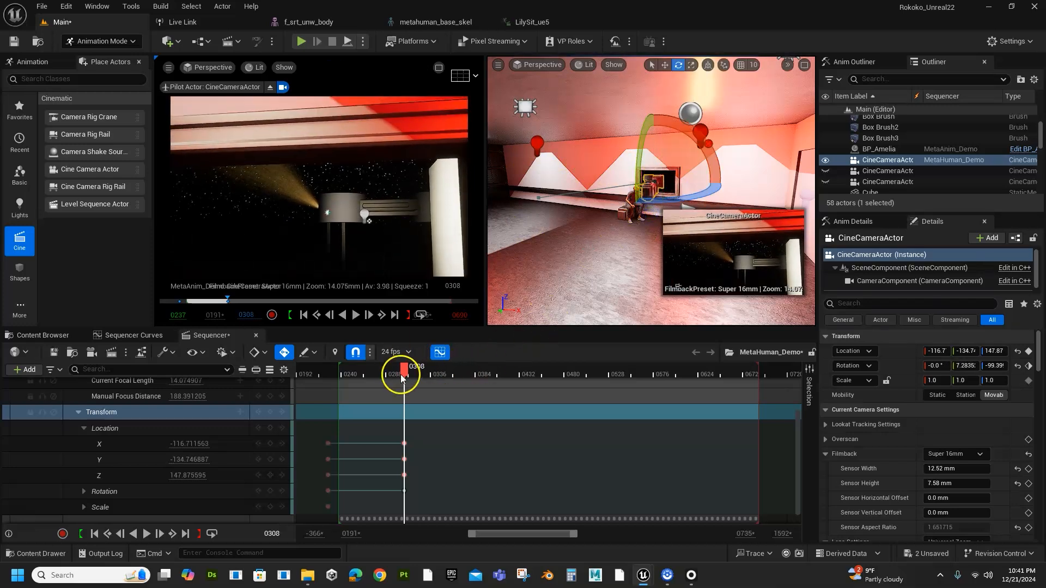
Slow the camera move by shifting its frame 308 transform keys to about frame 403, and play back the result.
{"action": "left_click_drag", "start_coordinate": [402, 377], "coordinate": [335, 391]}
{"action": "left_click_drag", "start_coordinate": [432, 437], "coordinate": [401, 497]}
{"action": "left_click", "coordinate": [396, 466]}
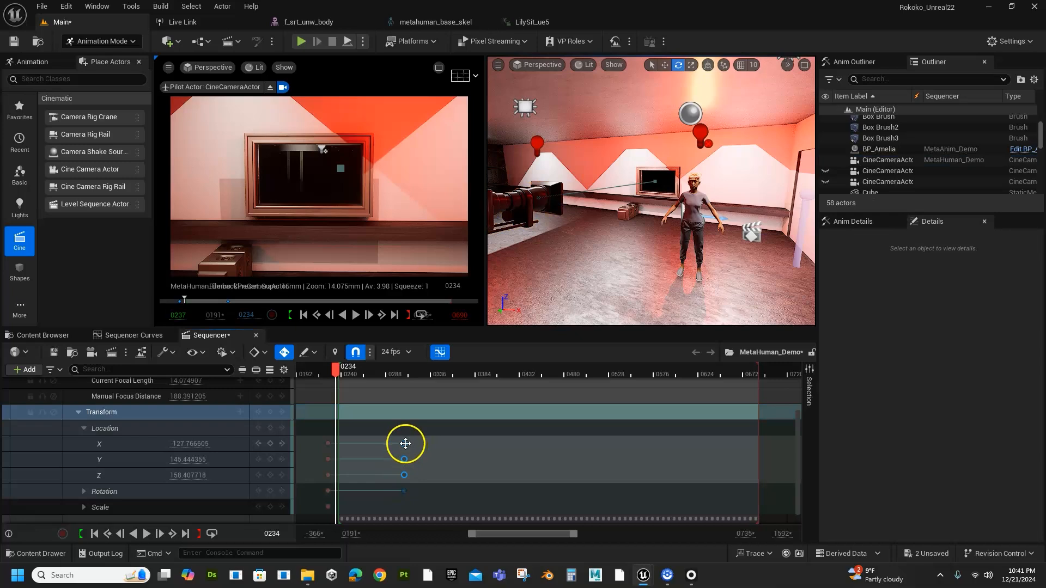
{"action": "left_click_drag", "start_coordinate": [404, 443], "coordinate": [494, 444]}
{"action": "left_click_drag", "start_coordinate": [460, 373], "coordinate": [374, 391]}
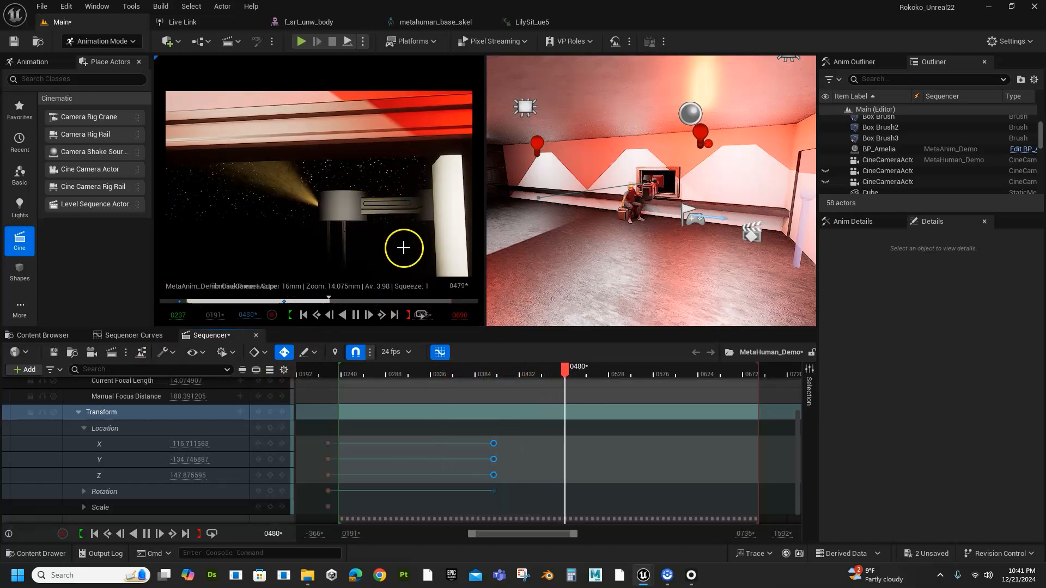
{"action": "left_click_drag", "start_coordinate": [476, 370], "coordinate": [395, 396]}
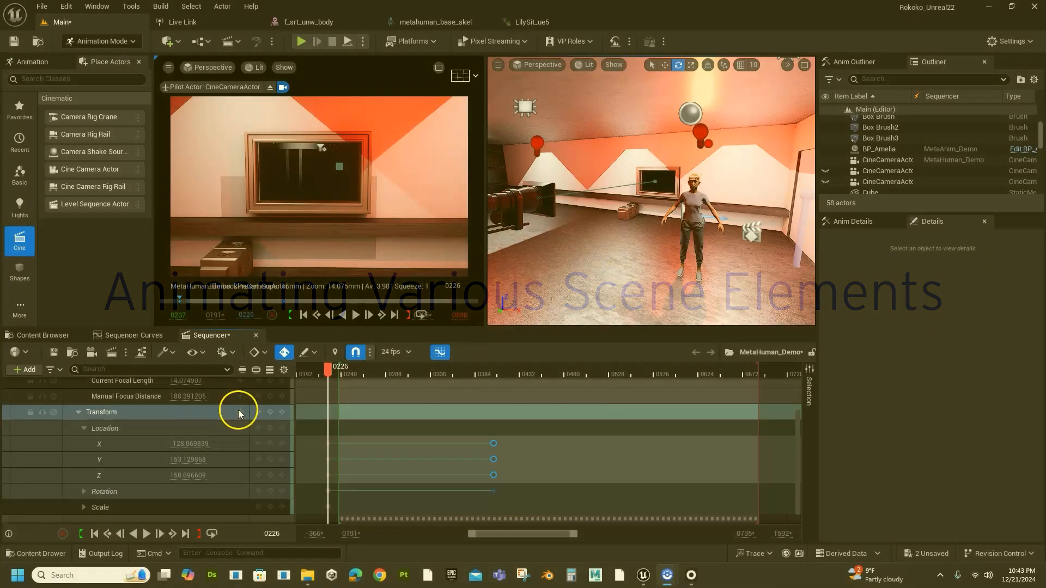
Collapse the CineCameraActor track together with its component and transform sub-tracks in the Sequencer.
{"action": "scroll", "coordinate": [101, 428], "scroll_direction": "up", "scroll_amount": 2}
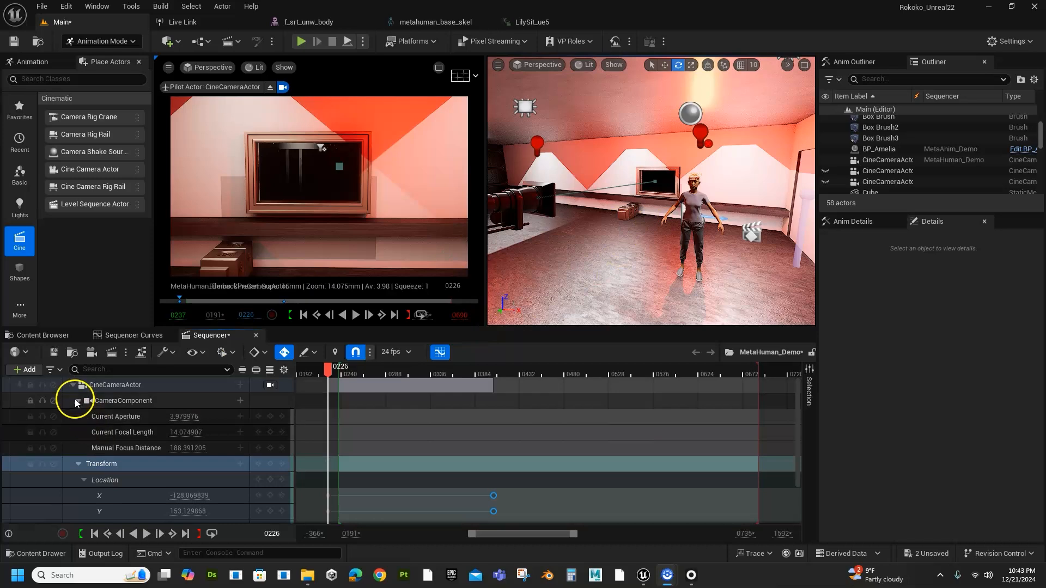
{"action": "left_click", "coordinate": [76, 403]}
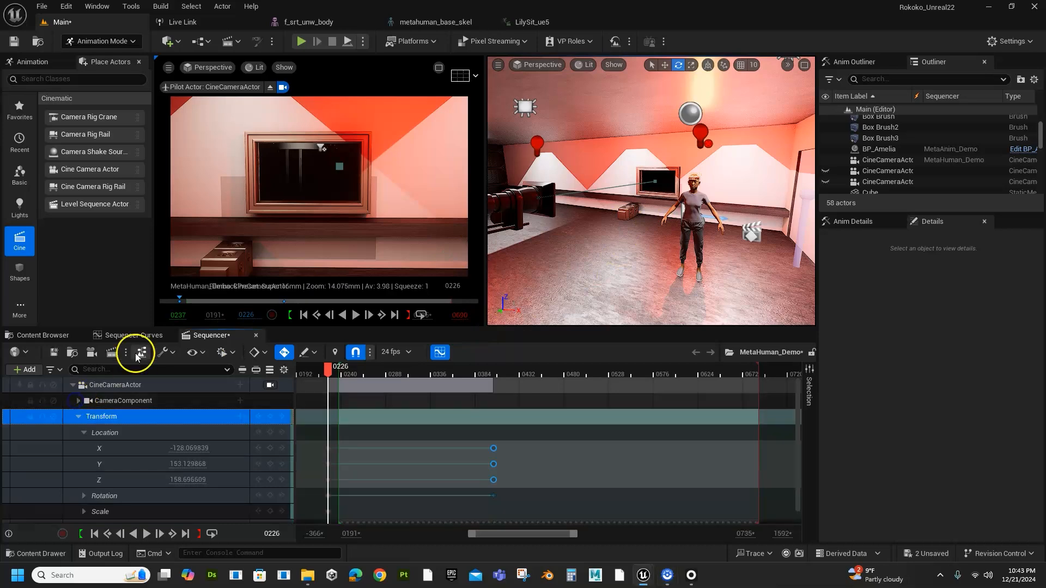
{"action": "left_click", "coordinate": [71, 385]}
{"action": "left_click", "coordinate": [143, 413]}
{"action": "left_click", "coordinate": [370, 391]}
{"action": "left_click_drag", "start_coordinate": [339, 465], "coordinate": [434, 463]}
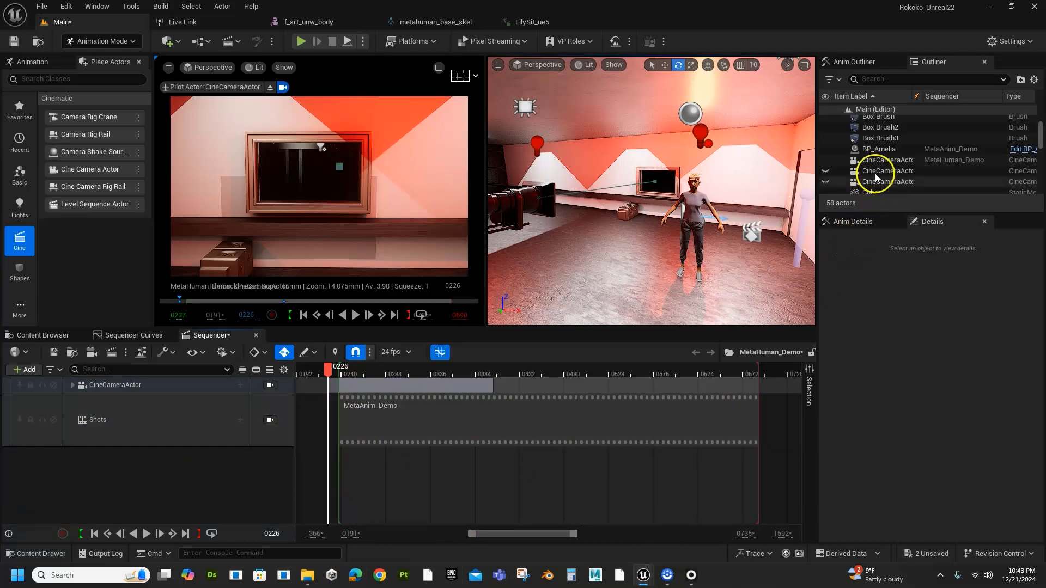
Unhide the Hold3_v2 cube with its child cylinder and point light, and select the cube.
{"action": "scroll", "coordinate": [879, 172], "scroll_direction": "down", "scroll_amount": 4}
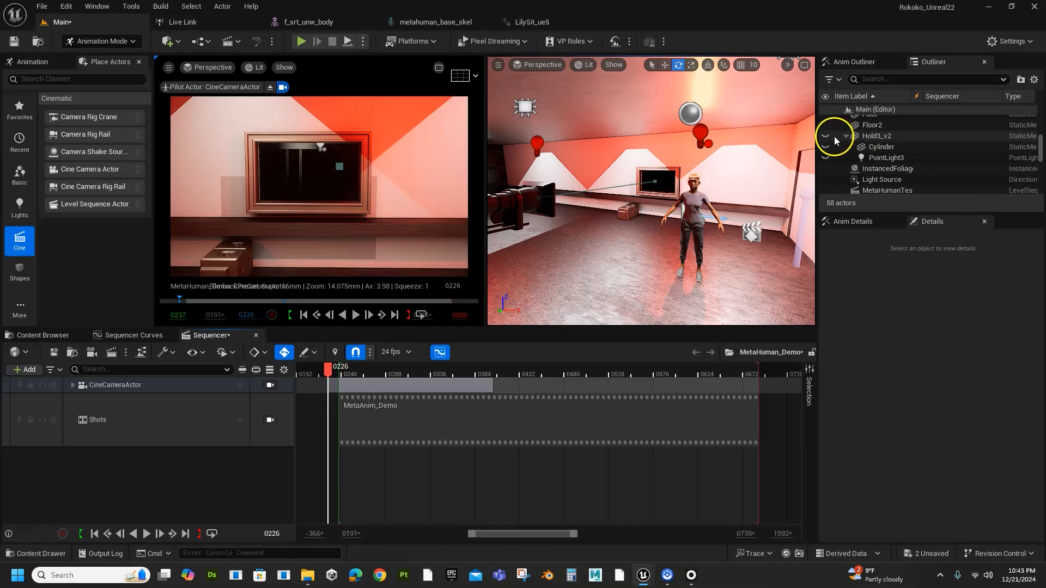
{"action": "left_click", "coordinate": [832, 137]}
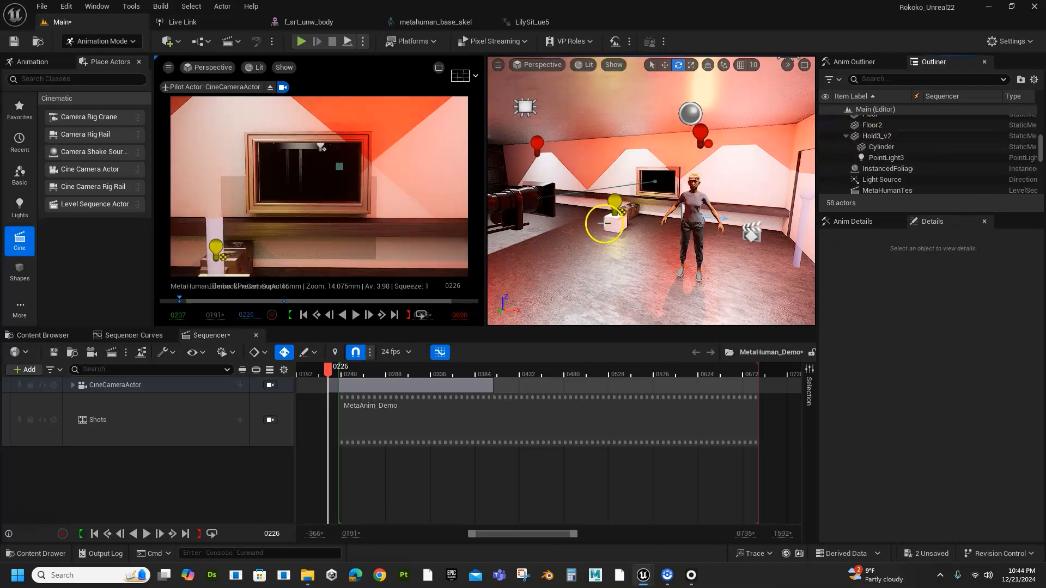
{"action": "left_click", "coordinate": [885, 136]}
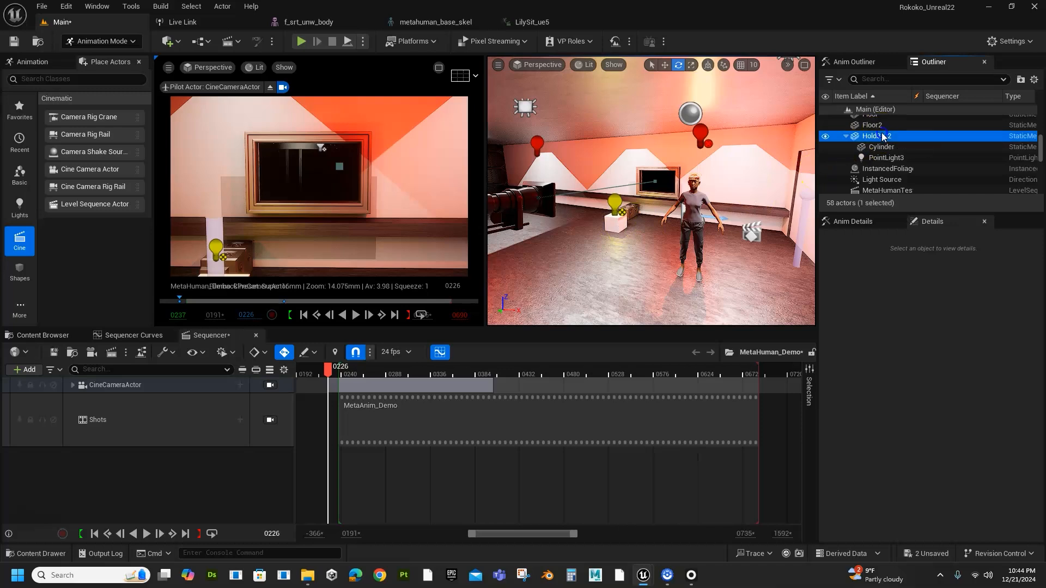
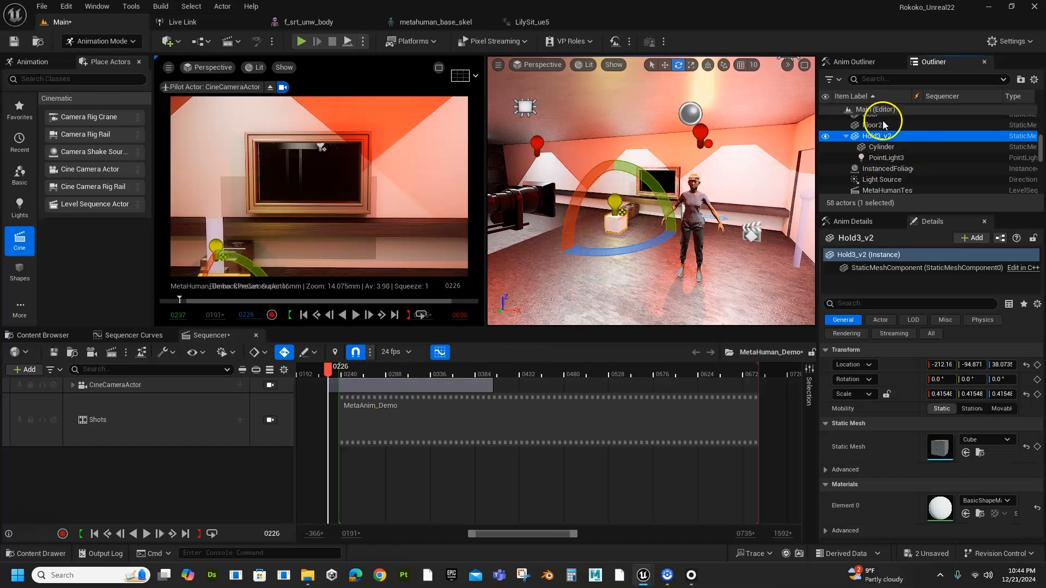
Add Hold3_v2 to the MetaHuman_Demo sequence and expand its Transform track with the playhead at frame 238.
{"action": "left_click_drag", "start_coordinate": [879, 139], "coordinate": [71, 483]}
{"action": "left_click_drag", "start_coordinate": [354, 470], "coordinate": [353, 467]}
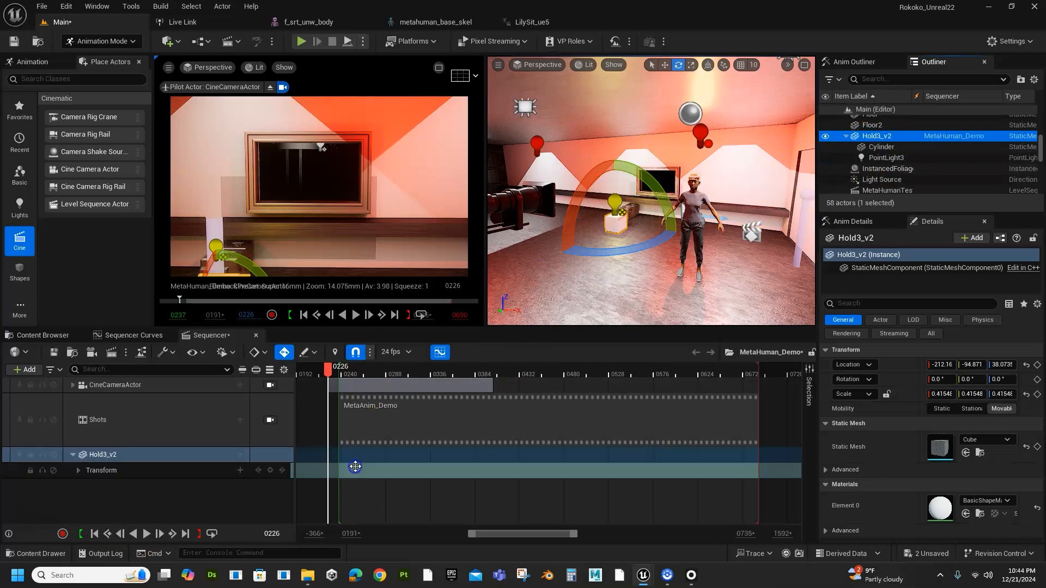
{"action": "left_click_drag", "start_coordinate": [382, 374], "coordinate": [339, 394]}
{"action": "left_click", "coordinate": [94, 461]}
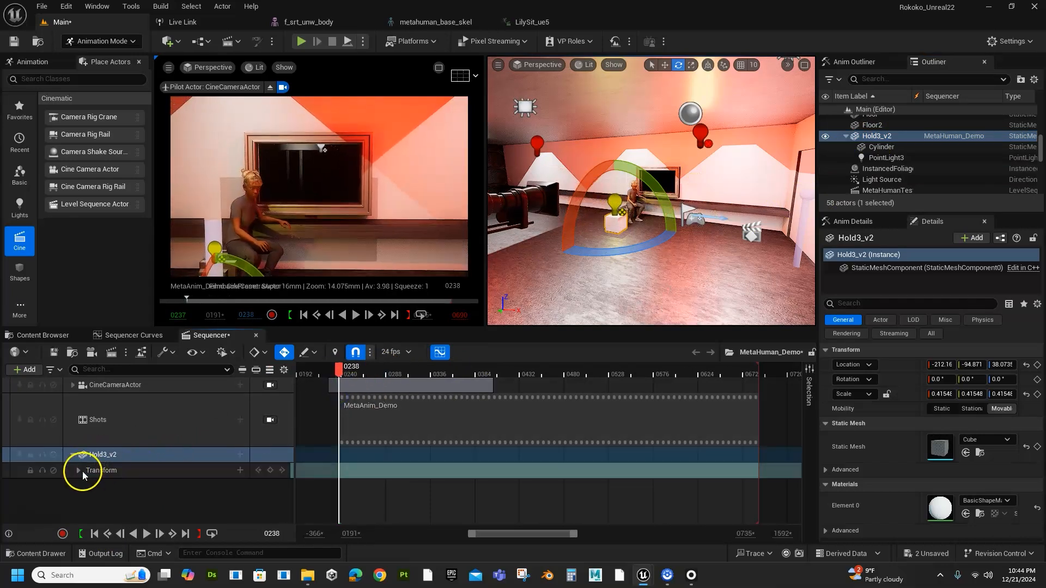
{"action": "left_click", "coordinate": [103, 461]}
{"action": "left_click", "coordinate": [78, 471]}
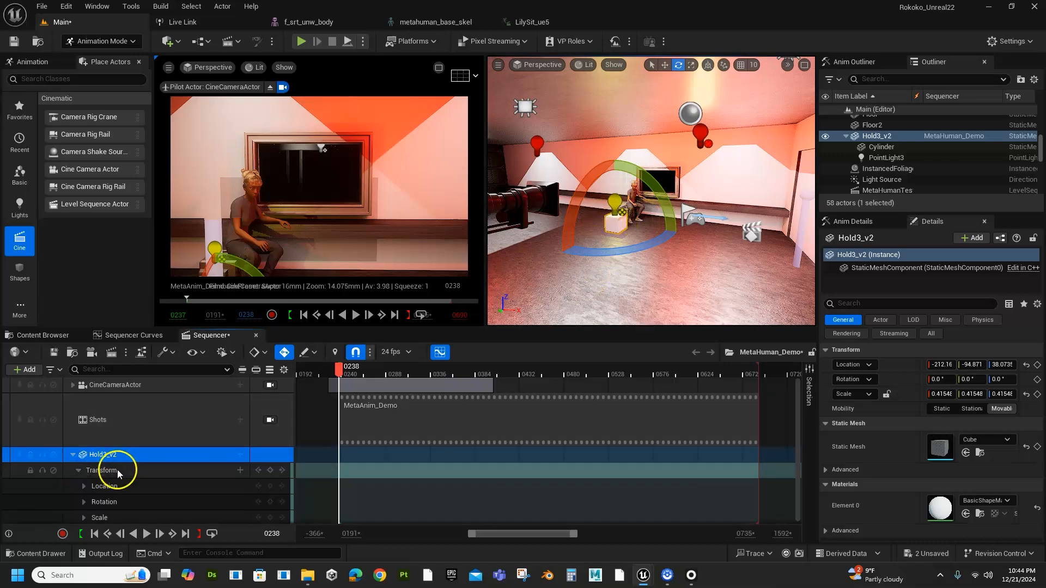
{"action": "scroll", "coordinate": [260, 459], "scroll_direction": "down", "scroll_amount": 1}
{"action": "left_click_drag", "start_coordinate": [340, 372], "coordinate": [340, 425]}
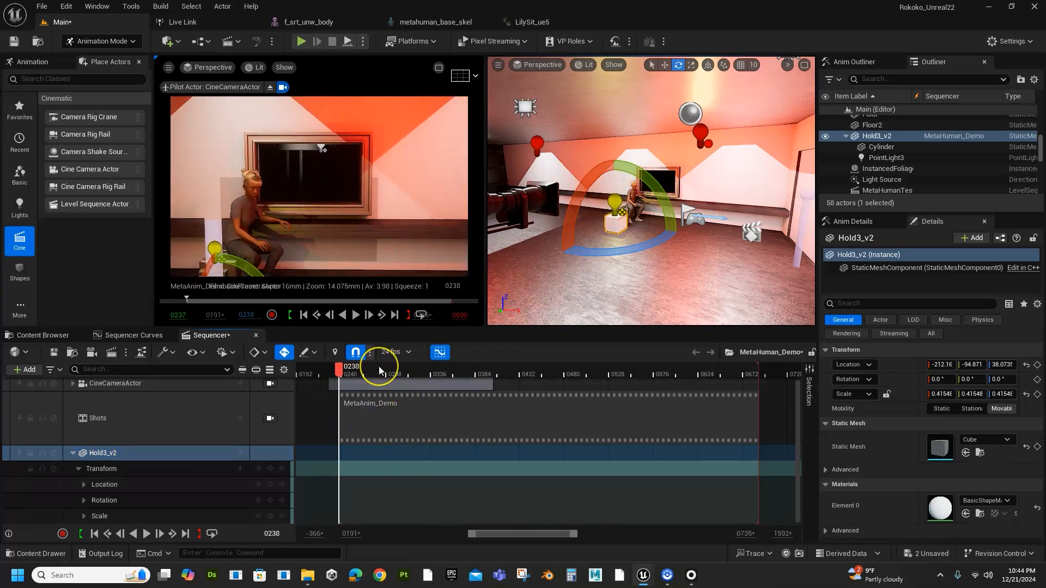
Widen the scene viewport next to the camera view and reframe it around the Hold3_v2 cube.
{"action": "left_click", "coordinate": [358, 391]}
{"action": "left_click", "coordinate": [534, 242]}
{"action": "left_click_drag", "start_coordinate": [487, 224], "coordinate": [267, 252]}
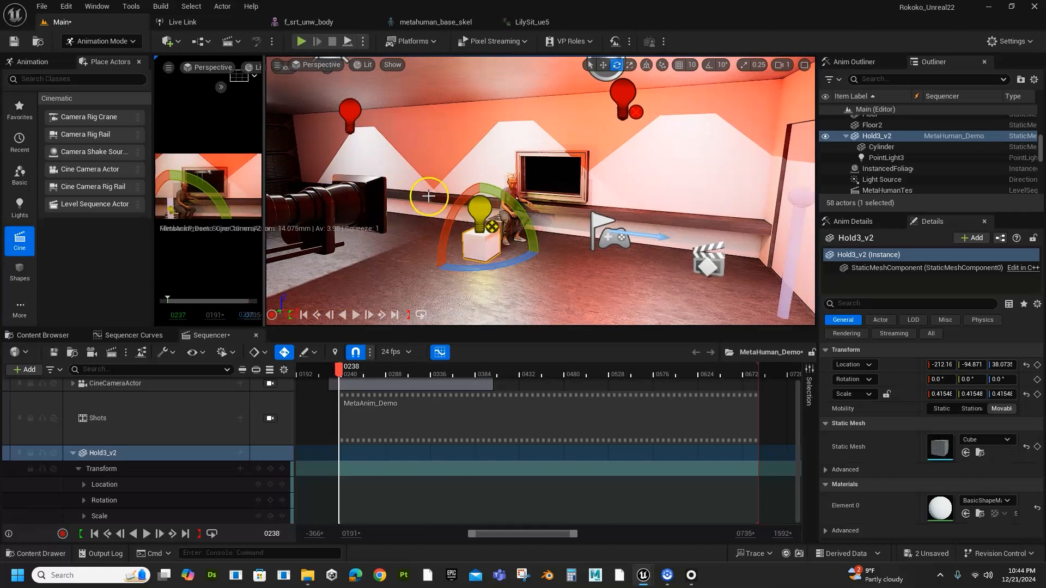
{"action": "right_click_drag", "start_coordinate": [577, 272], "coordinate": [559, 270]}
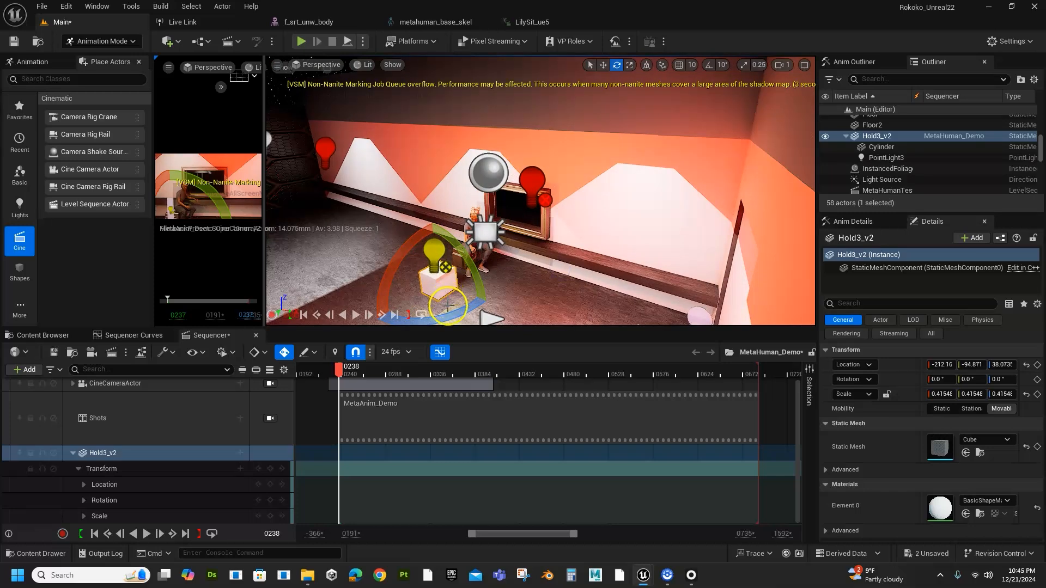
{"action": "right_click_drag", "start_coordinate": [497, 292], "coordinate": [559, 241]}
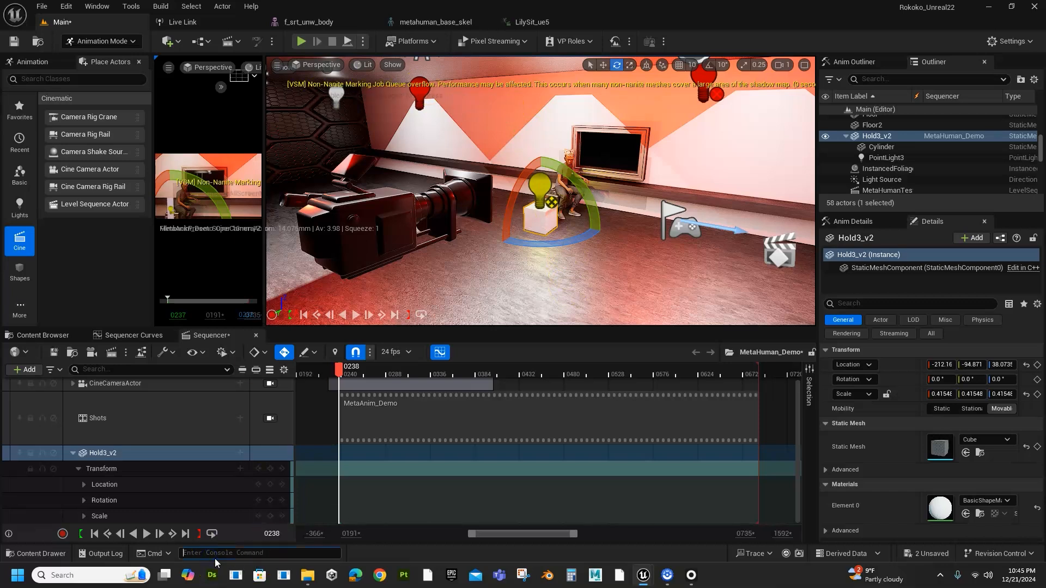
Turn off the on-screen warnings with the DisableAllScreenMessages console command.
{"action": "type", "text": "disable"}
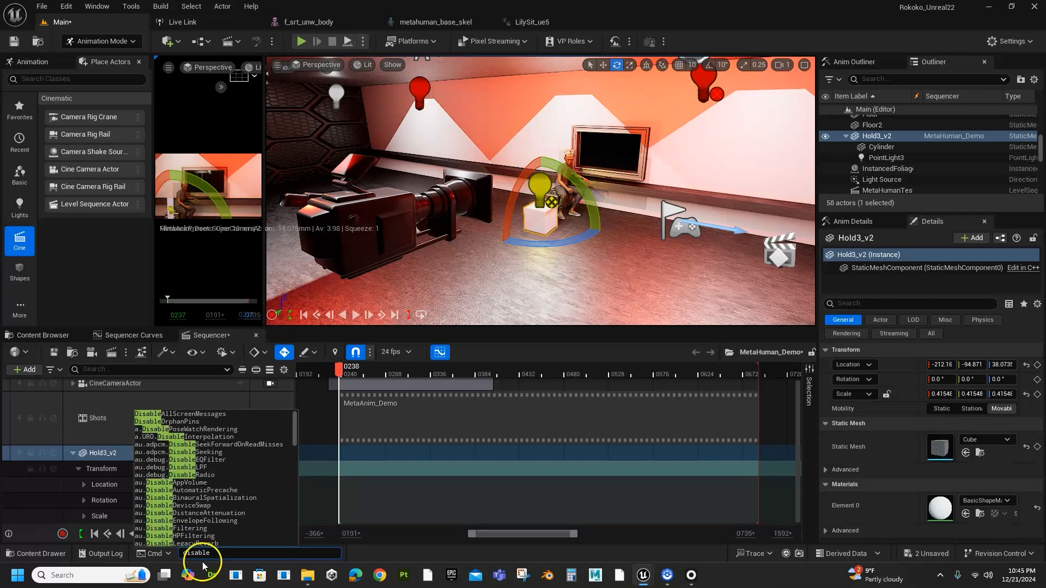
{"action": "left_click", "coordinate": [195, 417]}
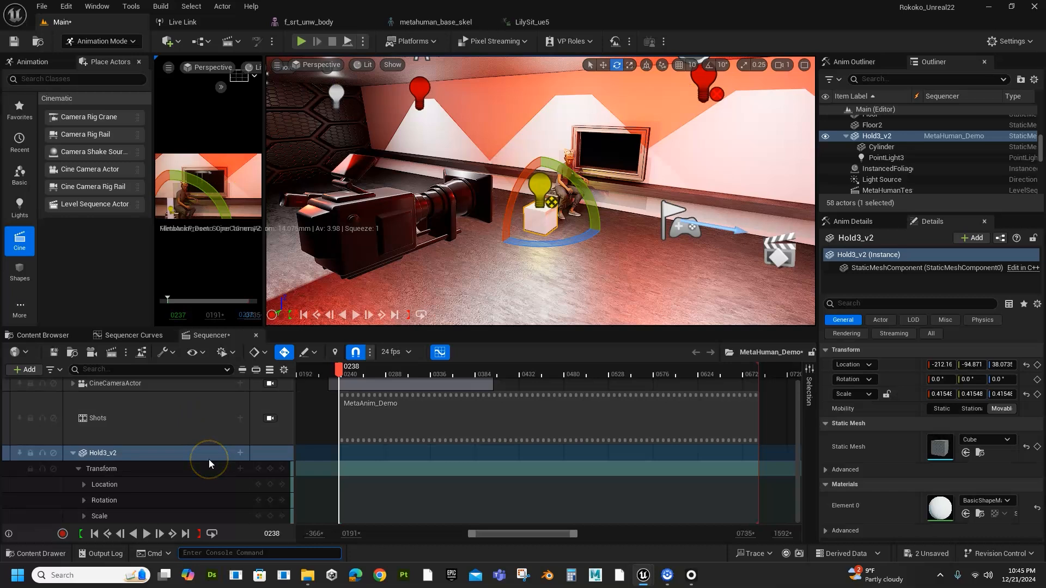
Key all Transform channels of Hold3_v2 at frame 423, with its Location channels expanded.
{"action": "left_click_drag", "start_coordinate": [342, 372], "coordinate": [516, 422]}
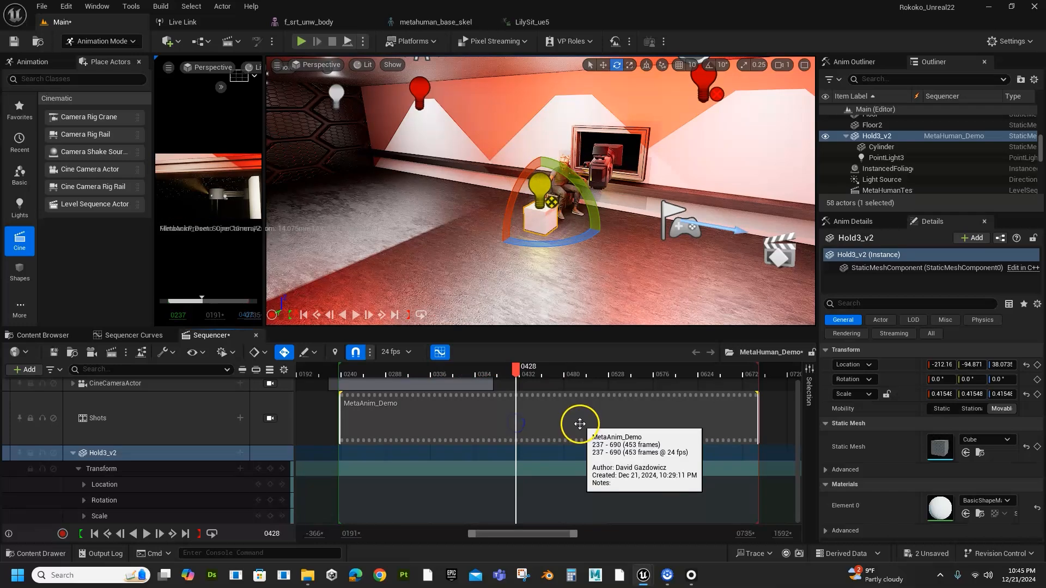
{"action": "left_click_drag", "start_coordinate": [474, 374], "coordinate": [512, 392]}
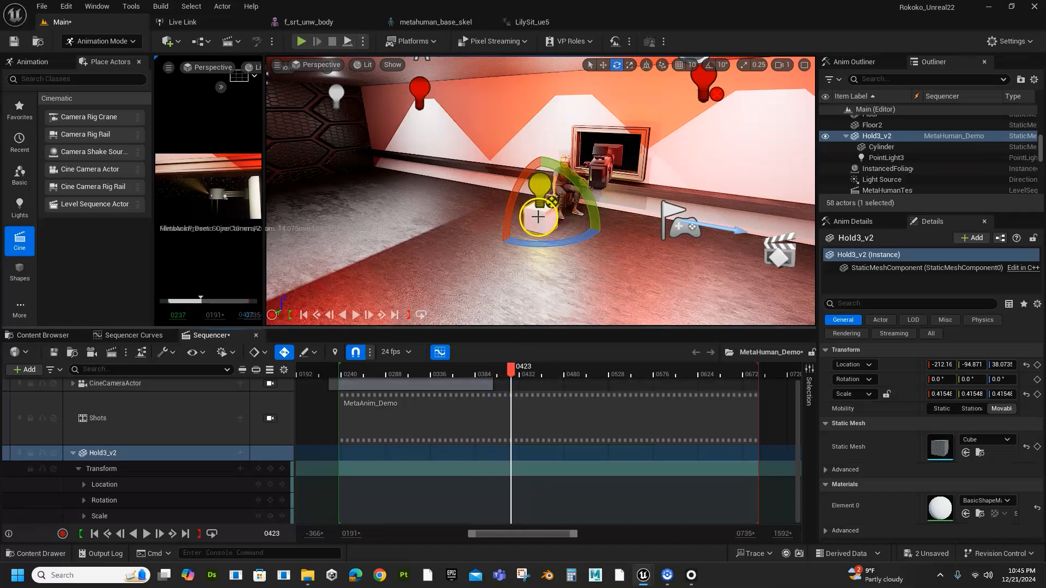
{"action": "left_click", "coordinate": [478, 431]}
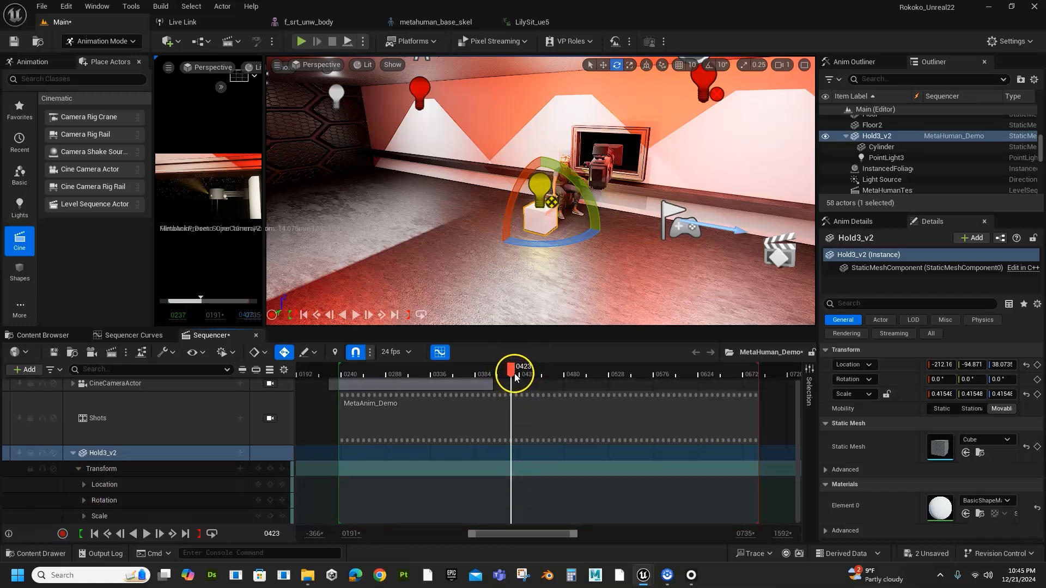
{"action": "left_click", "coordinate": [85, 485]}
{"action": "scroll", "coordinate": [163, 479], "scroll_direction": "down", "scroll_amount": 3}
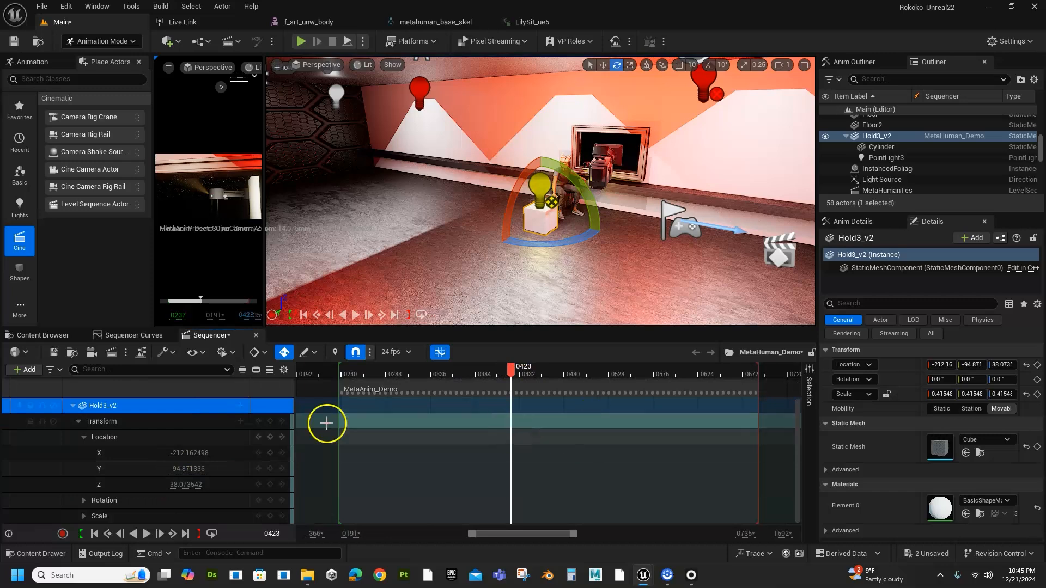
{"action": "left_click", "coordinate": [101, 420]}
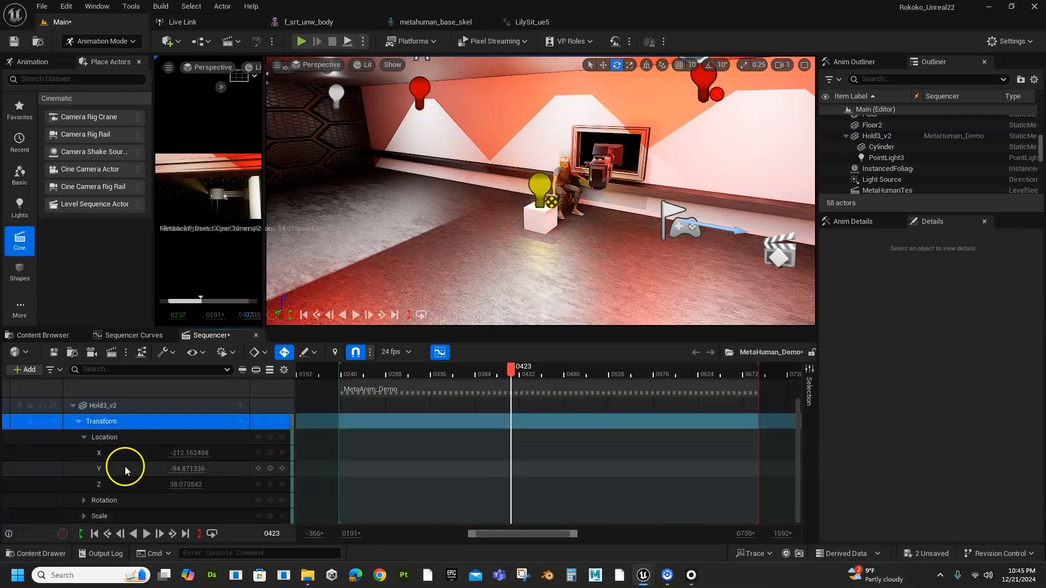
{"action": "key", "text": "Return"}
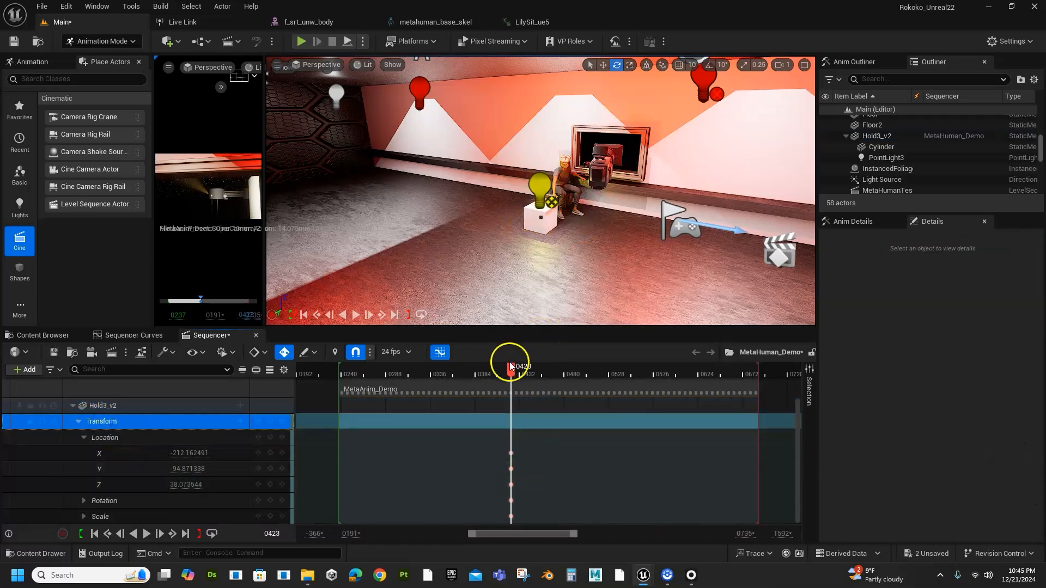
At frame 350, move the Hold3_v2 cube along X to about 17 to key its starting position.
{"action": "left_click_drag", "start_coordinate": [514, 389], "coordinate": [443, 445]}
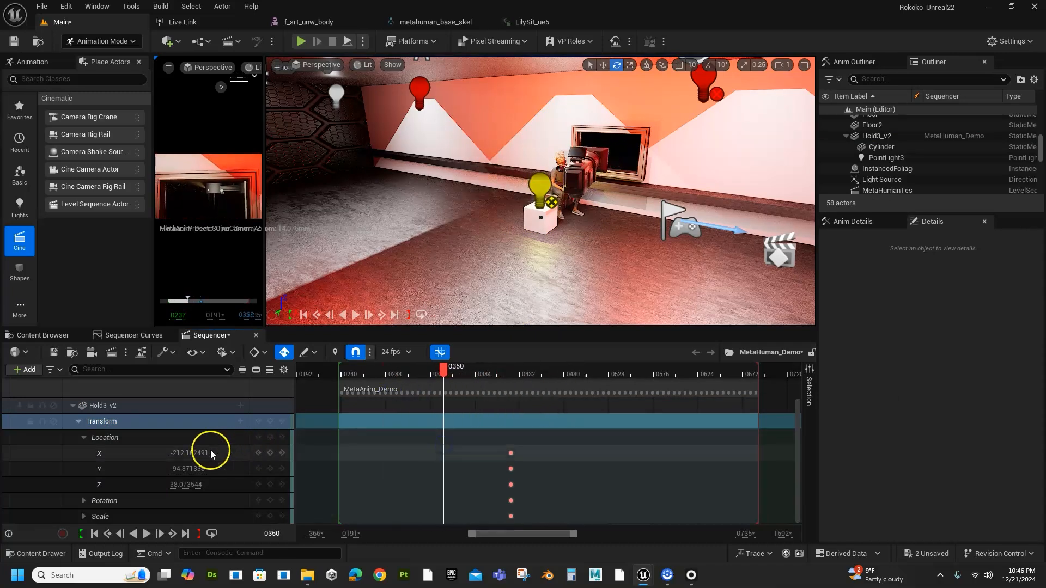
{"action": "left_click", "coordinate": [538, 227]}
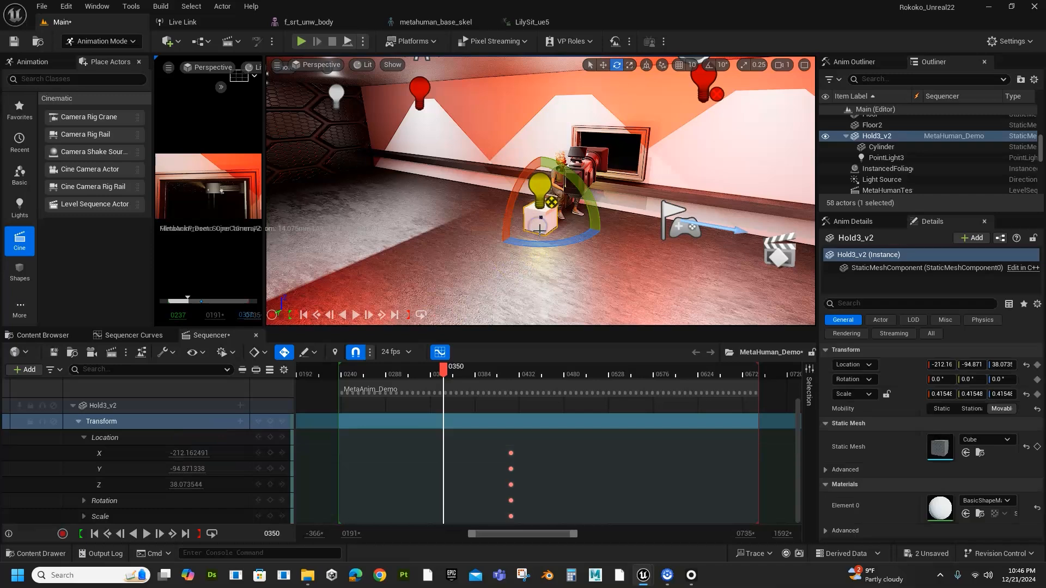
{"action": "key", "text": "w"}
{"action": "left_click_drag", "start_coordinate": [583, 227], "coordinate": [767, 276]}
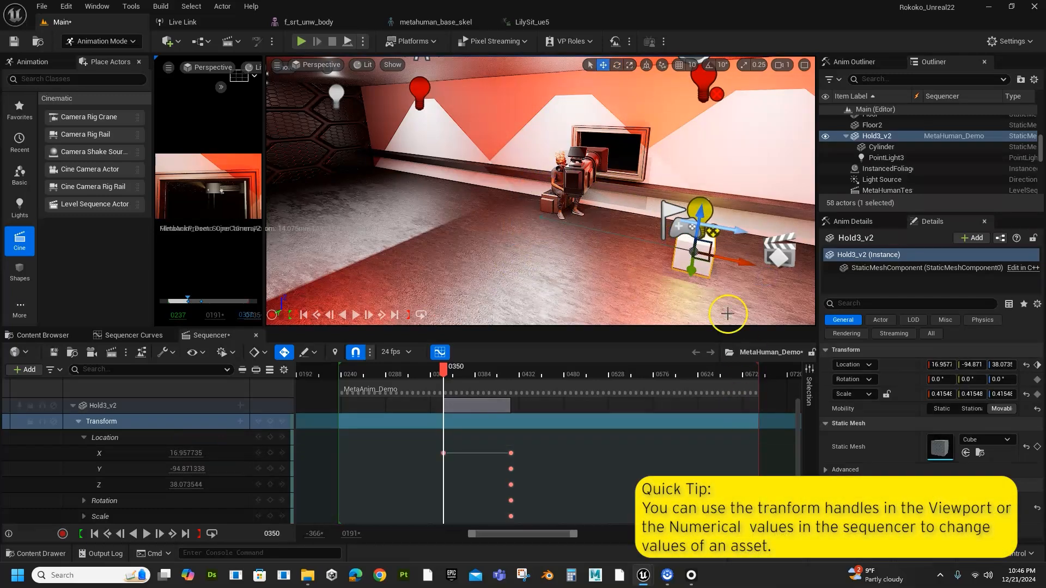
At frame 494, set the cube's X location to -460 and scrub through the resulting movement.
{"action": "left_click_drag", "start_coordinate": [444, 367], "coordinate": [580, 397]}
{"action": "left_click_drag", "start_coordinate": [191, 453], "coordinate": [123, 454]}
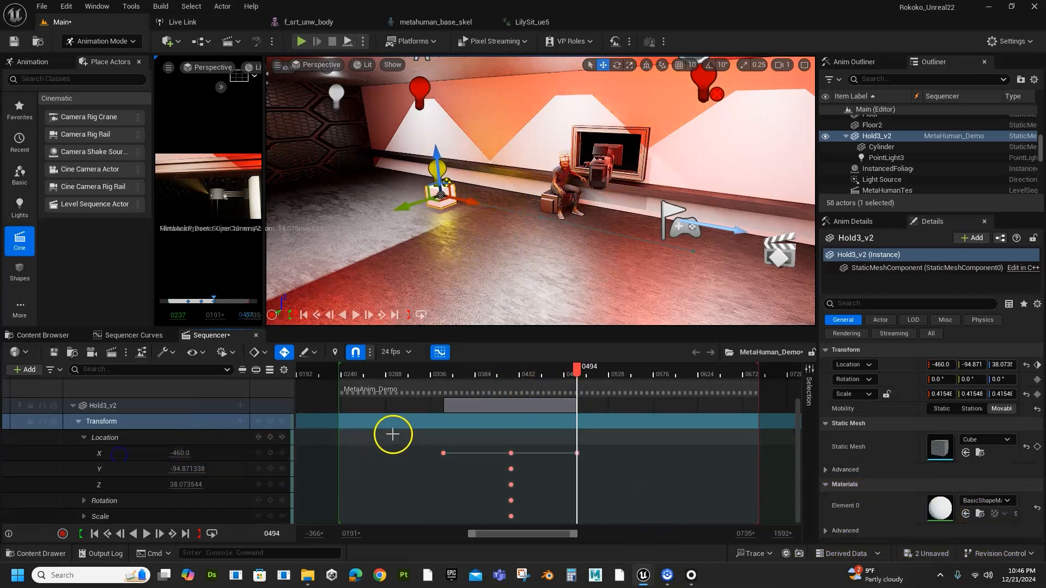
{"action": "left_click_drag", "start_coordinate": [508, 370], "coordinate": [575, 409]}
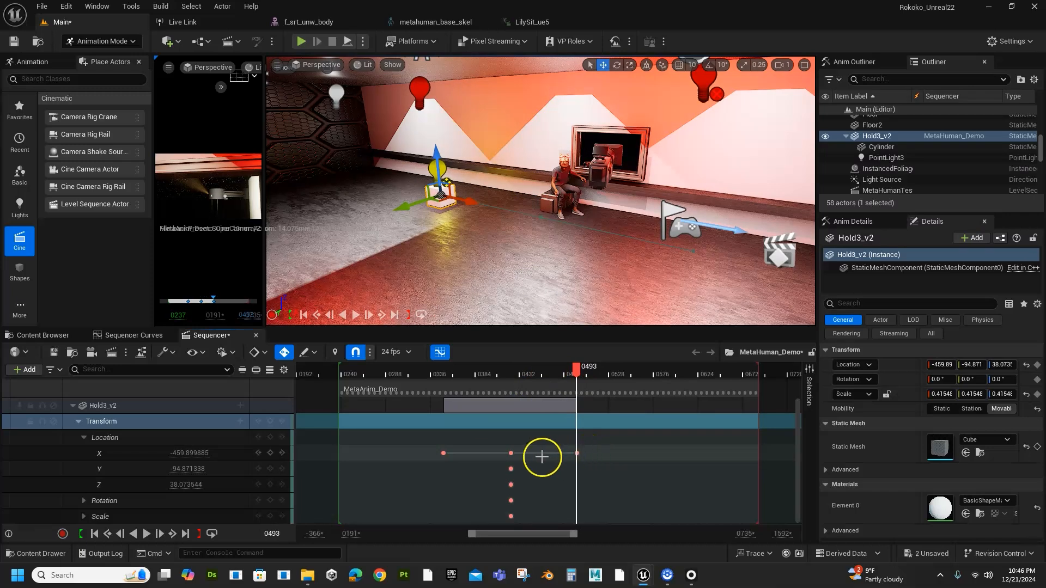
Delete the middle X location key of Hold3_v2 at frame 423 and scrub the timeline.
{"action": "left_click", "coordinate": [510, 453]}
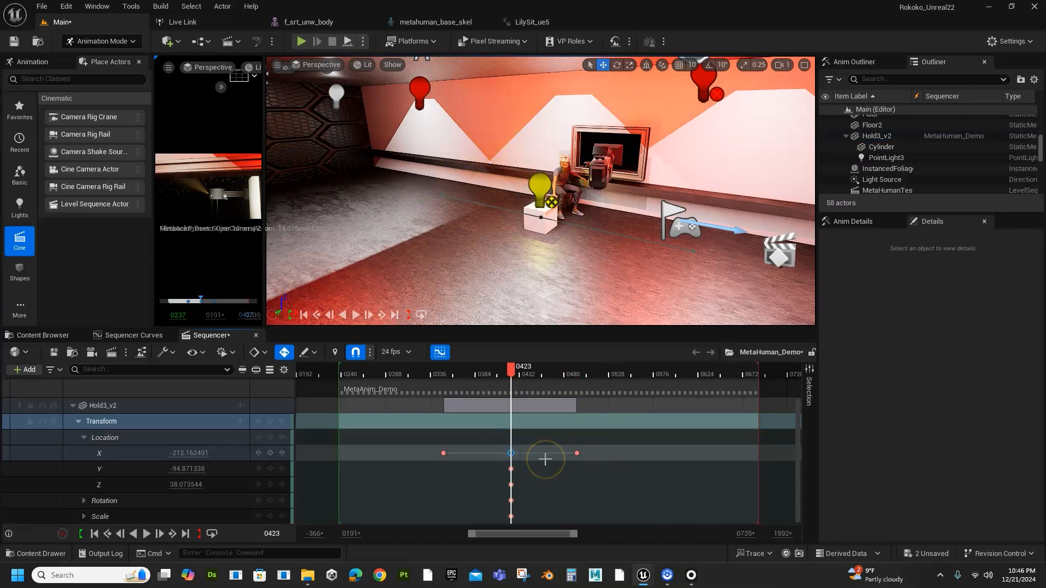
{"action": "key", "text": "Delete"}
{"action": "left_click_drag", "start_coordinate": [499, 376], "coordinate": [519, 412]}
Shift the last X location key of Hold3_v2 to frame 509 and scrub through the slide.
{"action": "left_click_drag", "start_coordinate": [578, 454], "coordinate": [594, 453]}
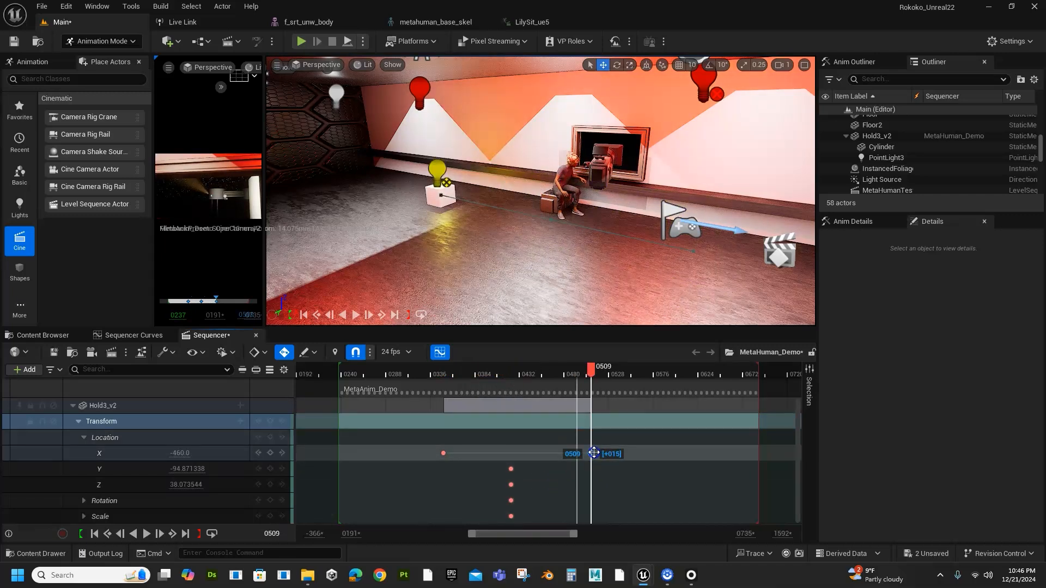
{"action": "left_click_drag", "start_coordinate": [582, 366], "coordinate": [504, 452]}
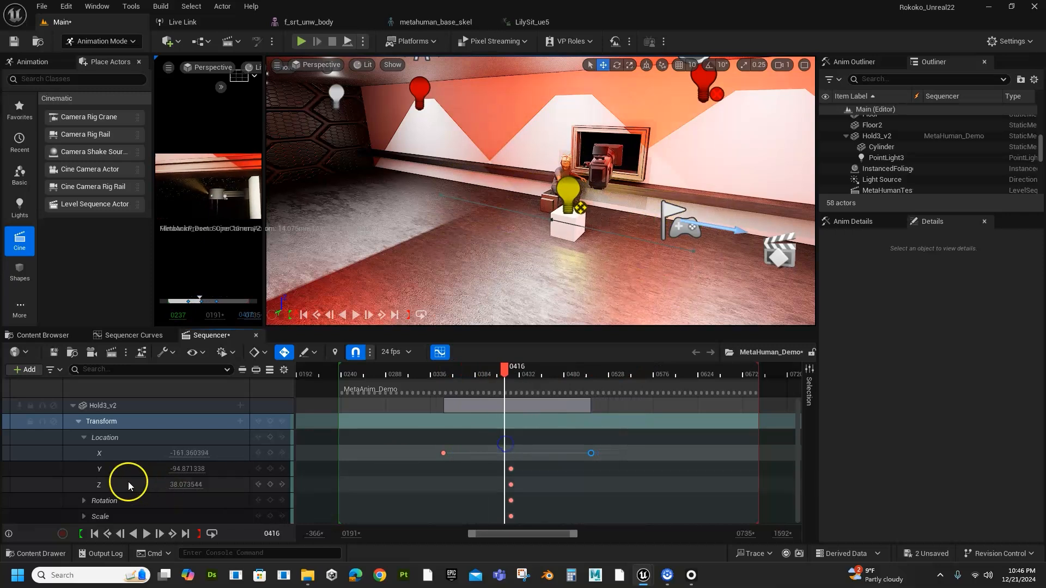
{"action": "left_click_drag", "start_coordinate": [504, 373], "coordinate": [594, 399]}
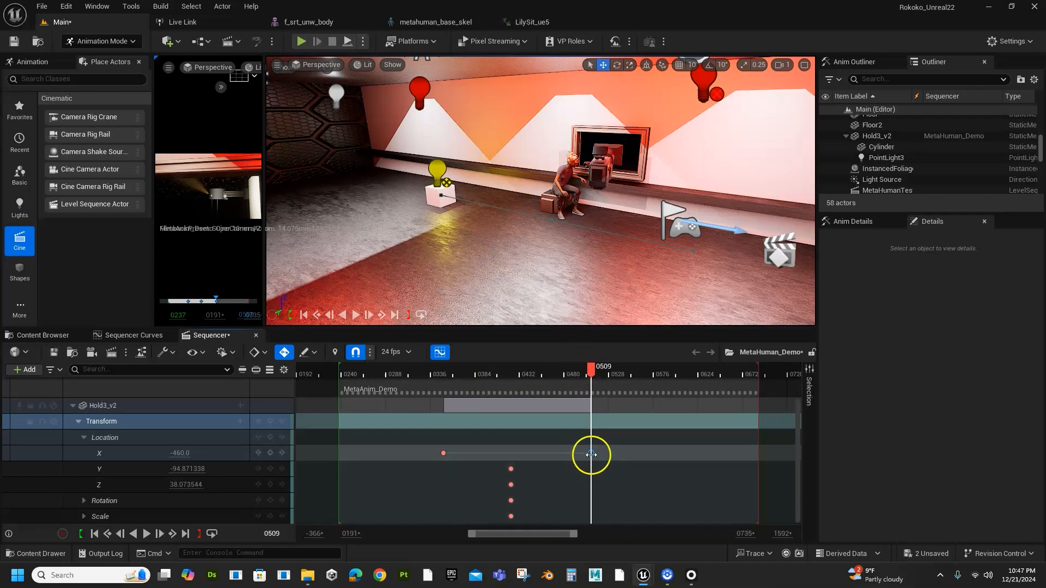
Duplicate the last X location key past frame 509 and nudge the copy by a few frames.
{"action": "left_click_drag", "start_coordinate": [592, 375], "coordinate": [614, 382]}
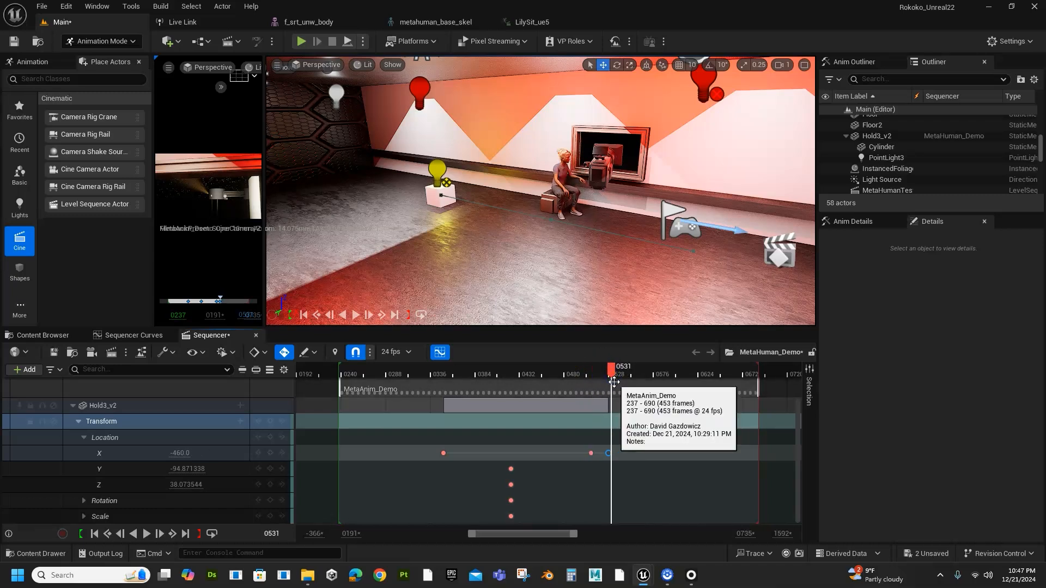
{"action": "key", "text": "ctrl+Right"}
{"action": "key", "text": "ctrl+Right"}
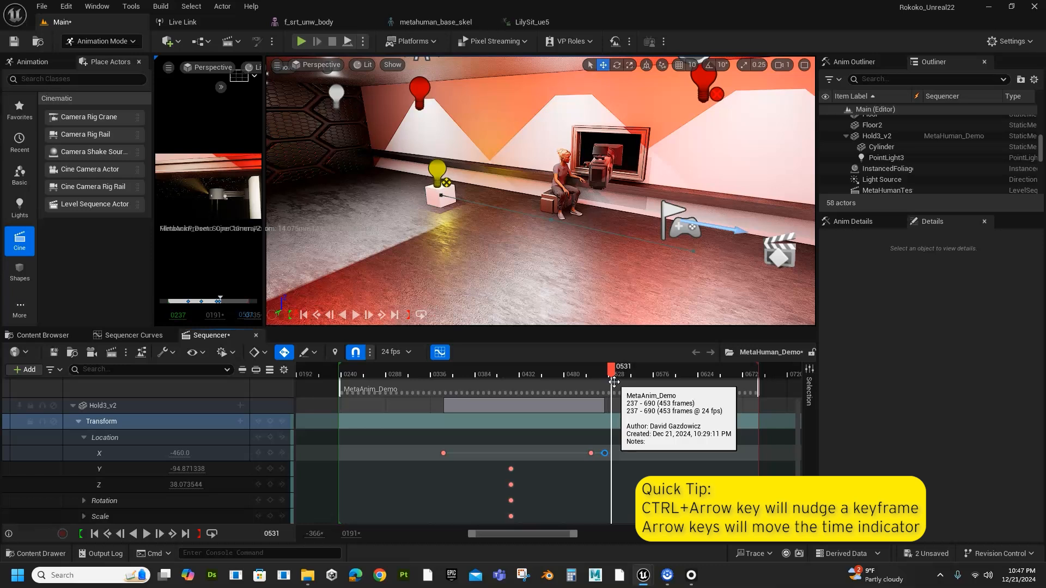
Step the time indicator frame by frame around the last keys, ending at frame 532.
{"action": "key", "text": "Left"}
{"action": "key", "text": "Left"}
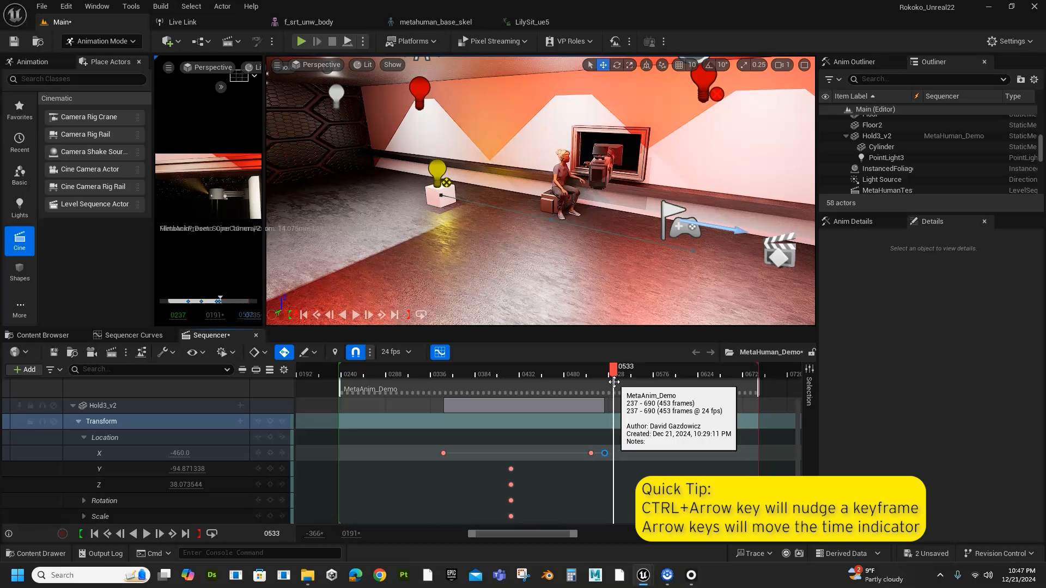
{"action": "key", "text": "Left"}
{"action": "key", "text": "Left"}
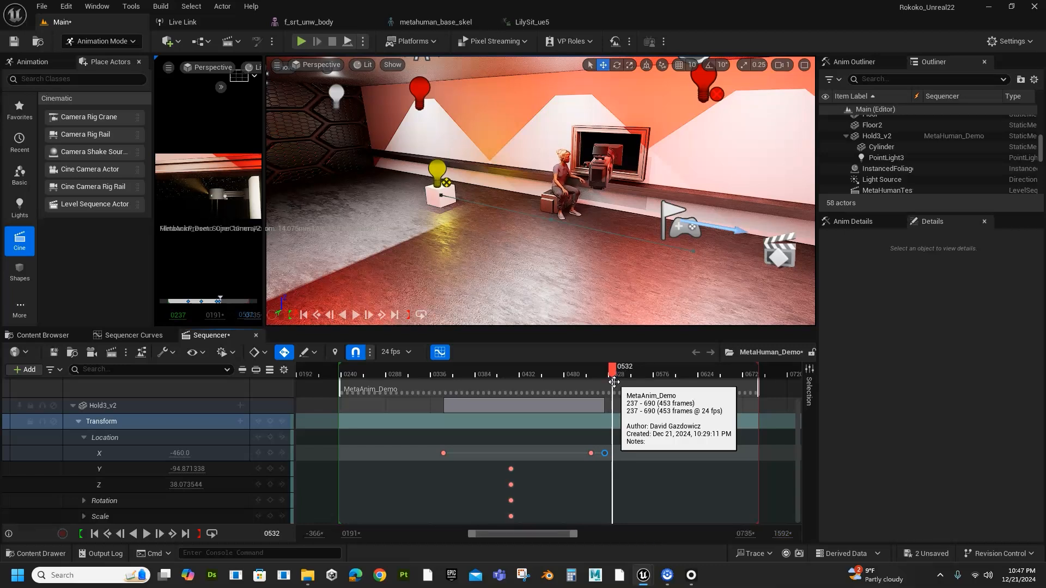
Key Hold3_v2's yaw rotation at 0 on frame 509, undoing the trial yaw change.
{"action": "left_click", "coordinate": [608, 376]}
{"action": "left_click_drag", "start_coordinate": [610, 371], "coordinate": [585, 401]}
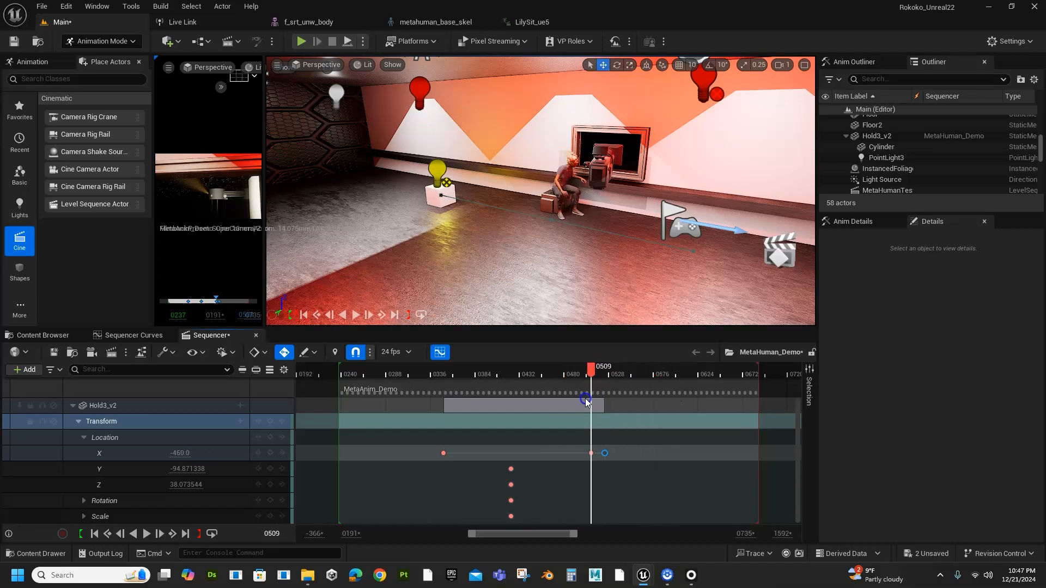
{"action": "left_click", "coordinate": [599, 459]}
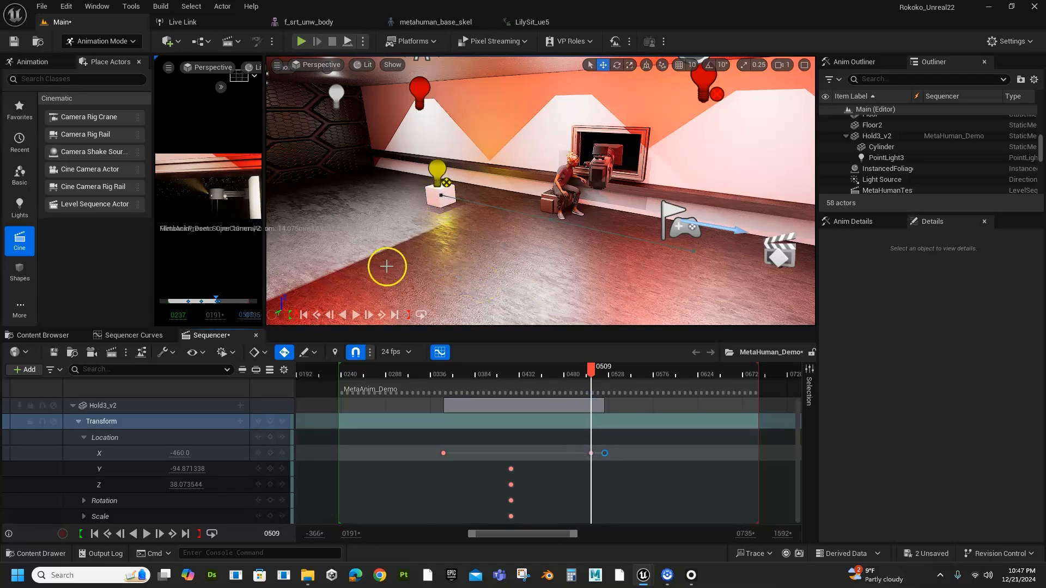
{"action": "left_click", "coordinate": [83, 500]}
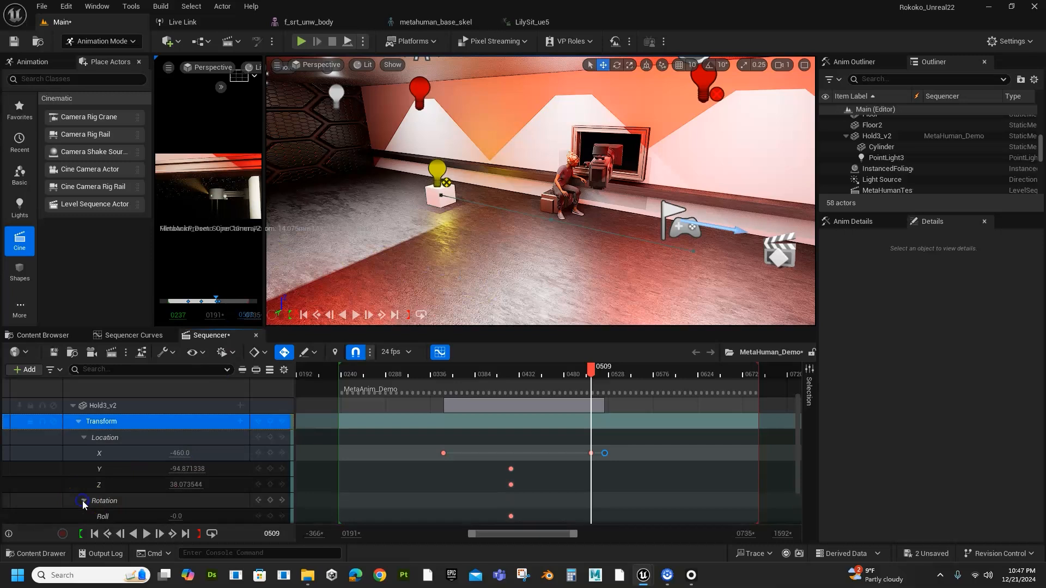
{"action": "scroll", "coordinate": [122, 494], "scroll_direction": "down", "scroll_amount": 3}
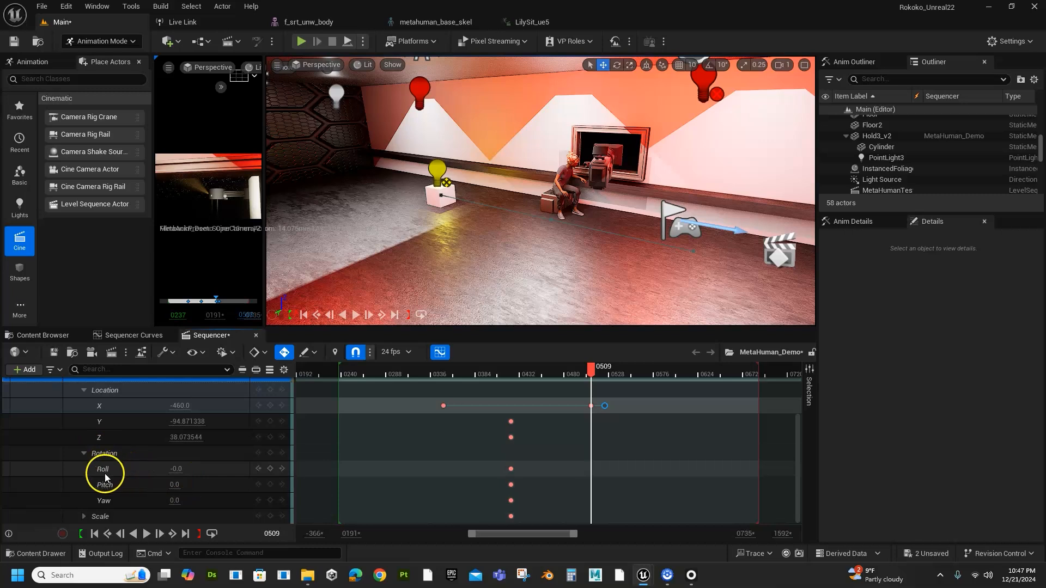
{"action": "left_click_drag", "start_coordinate": [174, 501], "coordinate": [187, 500]}
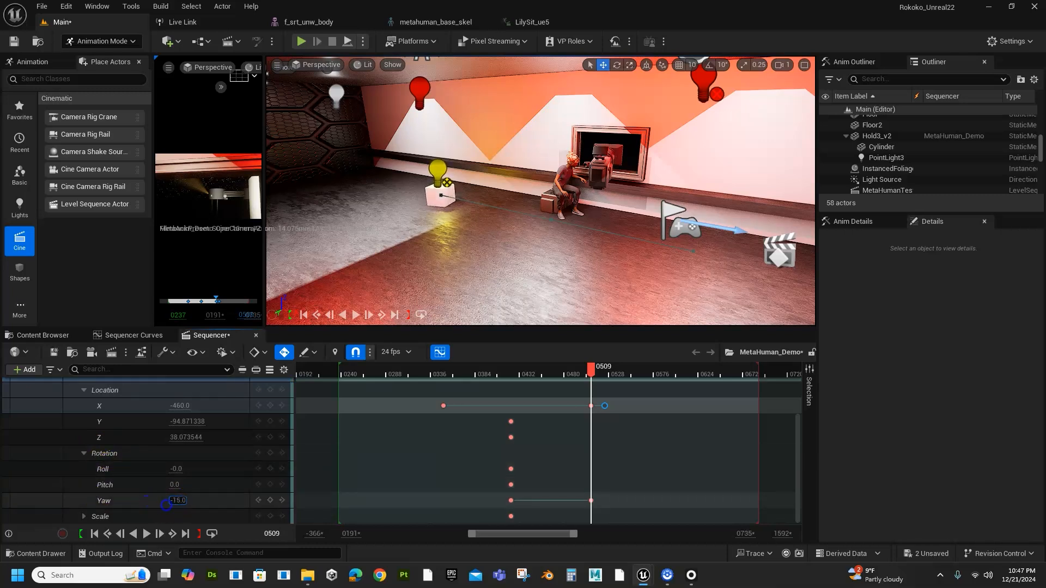
{"action": "key", "text": "ctrl+z"}
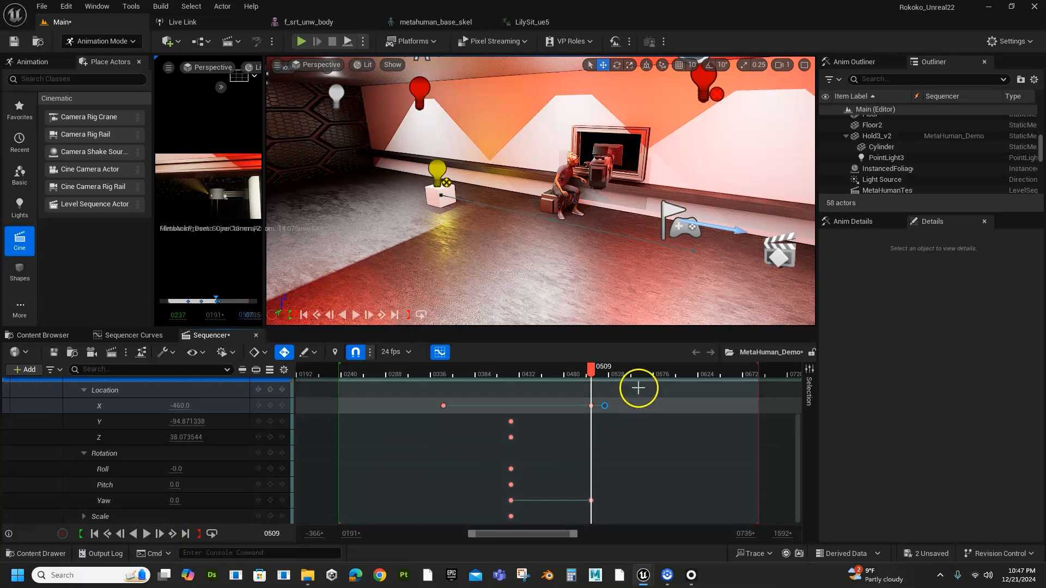
Set Hold3_v2's yaw to -135 on frame 524 and scrub through the turn.
{"action": "left_click_drag", "start_coordinate": [569, 378], "coordinate": [580, 402]}
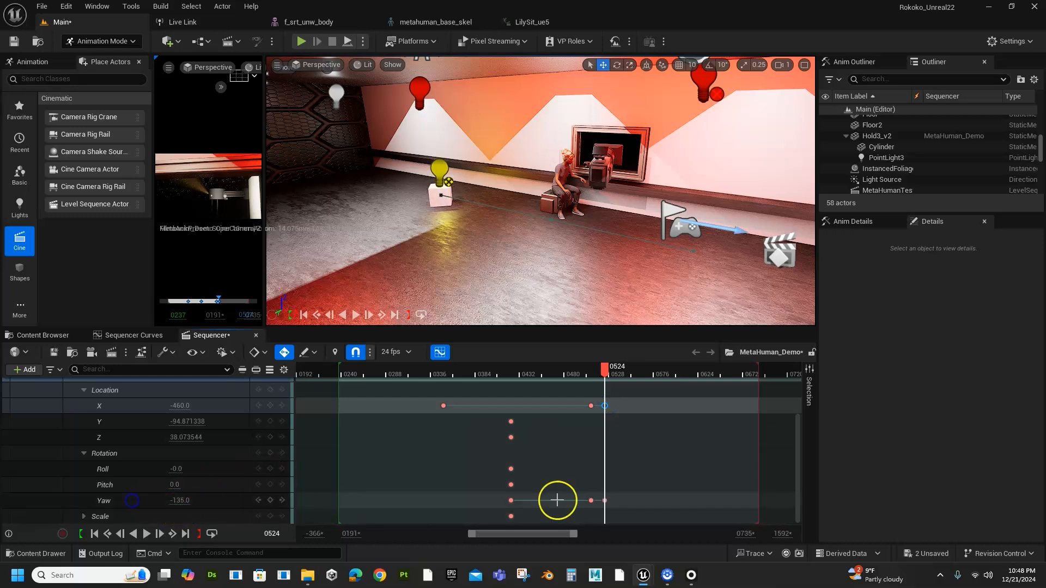
{"action": "left_click_drag", "start_coordinate": [580, 380], "coordinate": [597, 385]}
{"action": "mouse_move", "coordinate": [610, 386]}
{"action": "left_mouse_down"}
{"action": "mouse_move", "coordinate": [602, 373]}
{"action": "mouse_move", "coordinate": [611, 374]}
{"action": "mouse_move", "coordinate": [594, 377]}
{"action": "mouse_move", "coordinate": [607, 379]}
{"action": "left_mouse_up"}
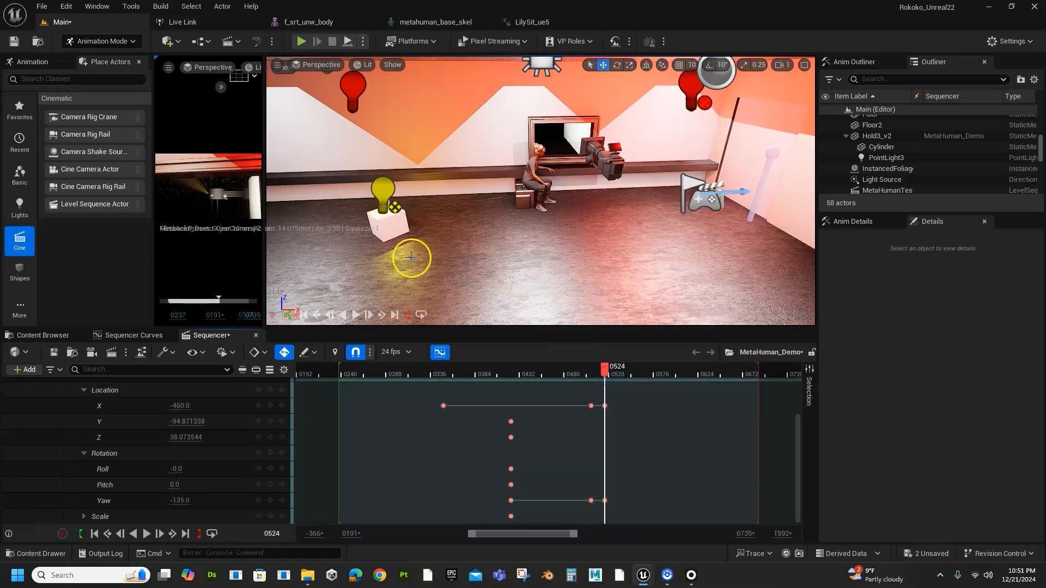
On frame 594, move the Hold3_v2 cube across the floor to about X -243, Y 122.
{"action": "left_click", "coordinate": [387, 222]}
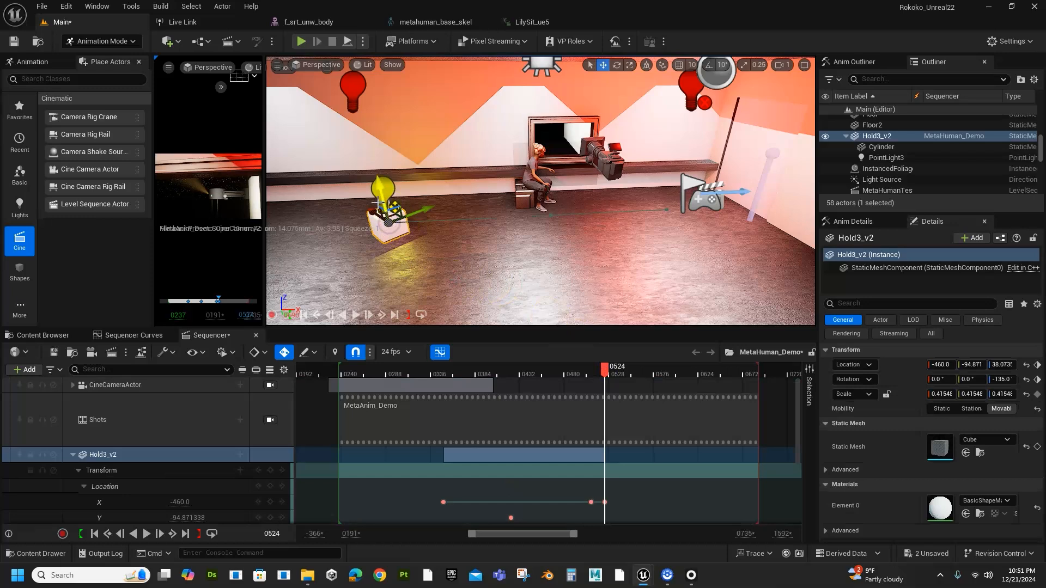
{"action": "scroll", "coordinate": [642, 466], "scroll_direction": "down", "scroll_amount": 3}
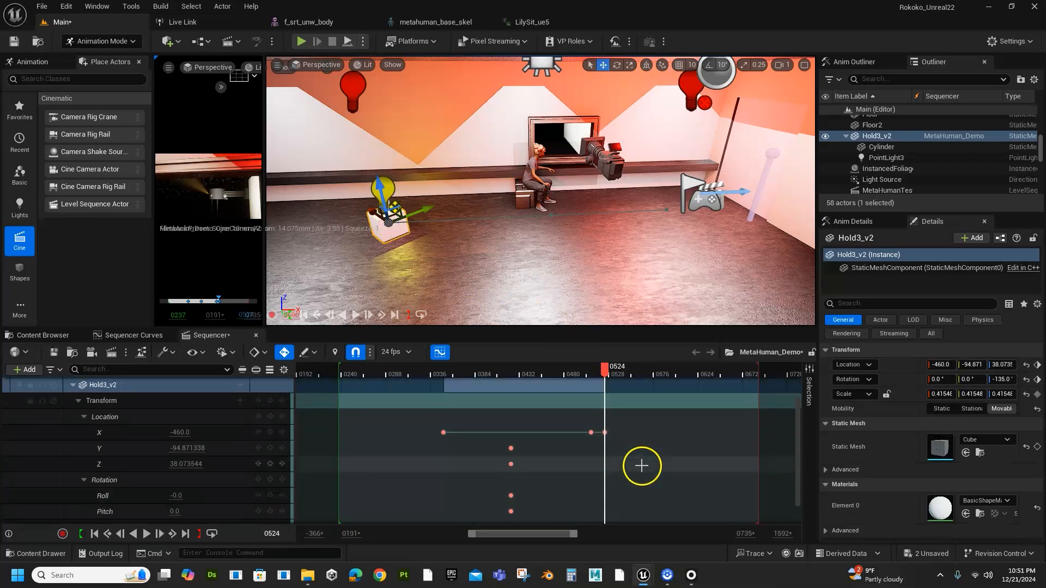
{"action": "scroll", "coordinate": [637, 458], "scroll_direction": "down", "scroll_amount": 1}
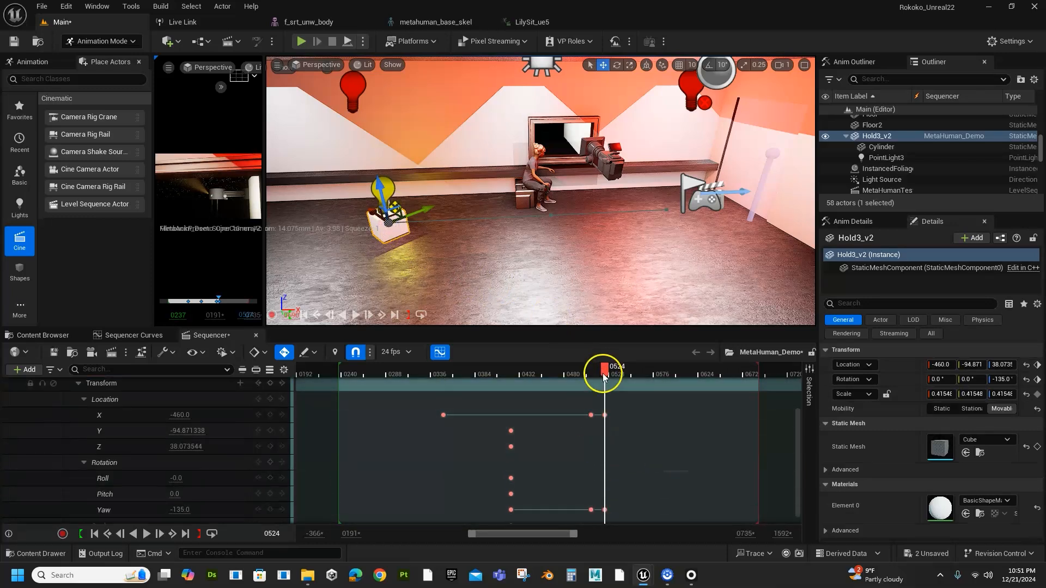
{"action": "left_click_drag", "start_coordinate": [603, 370], "coordinate": [647, 385]}
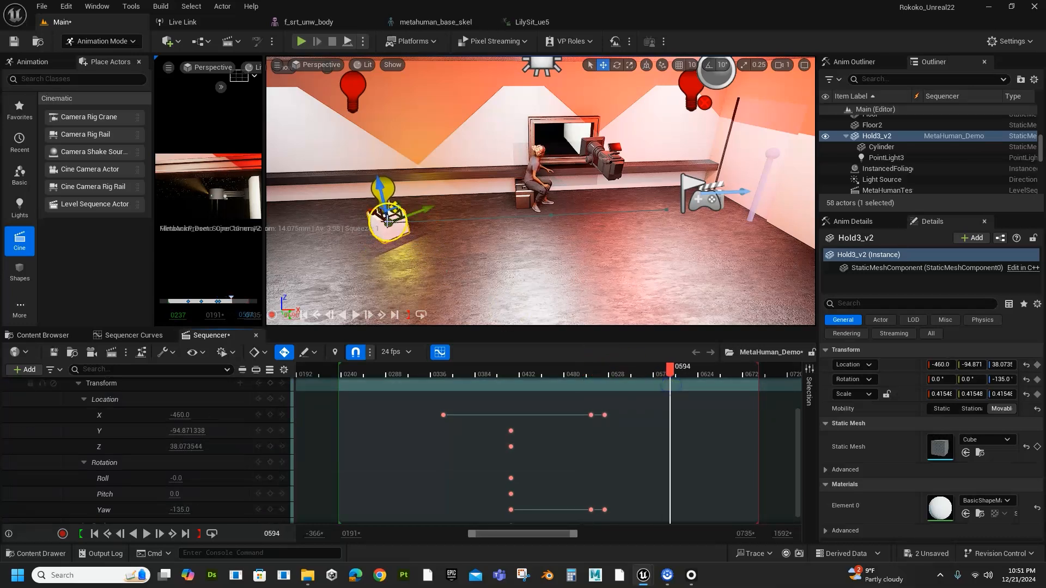
{"action": "left_click_drag", "start_coordinate": [378, 221], "coordinate": [488, 327]}
{"action": "left_click_drag", "start_coordinate": [669, 376], "coordinate": [673, 430]}
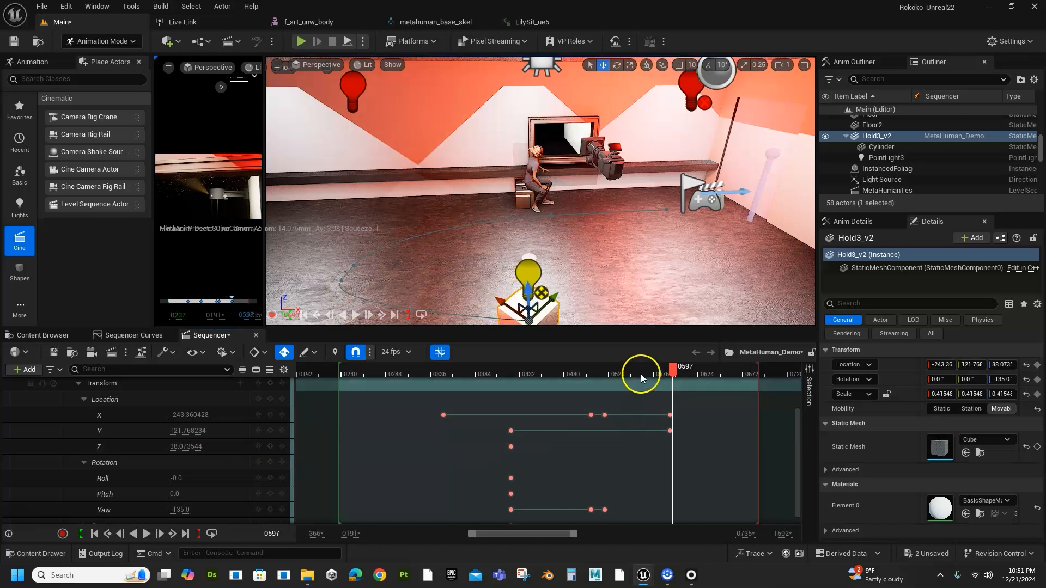
Copy Hold3_v2's Y location key from frame 423 to frame 524 and scrub through the move.
{"action": "left_click_drag", "start_coordinate": [614, 374], "coordinate": [591, 374]}
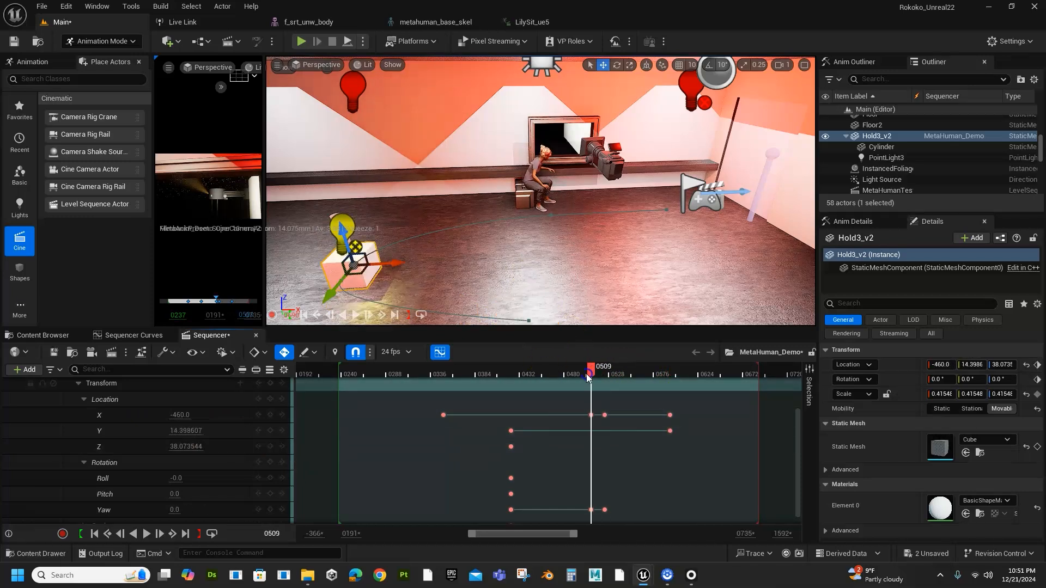
{"action": "left_click", "coordinate": [512, 431]}
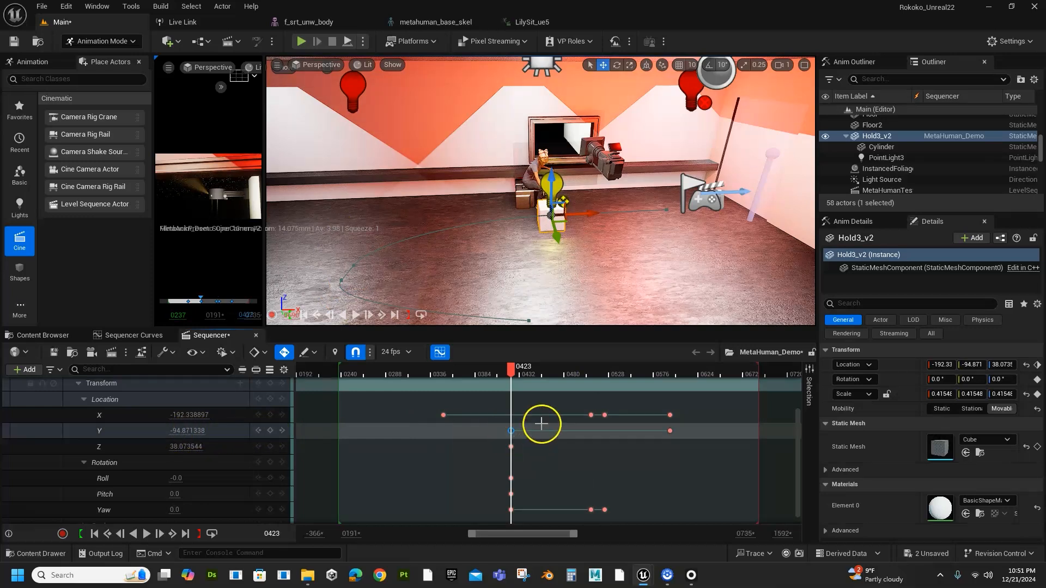
{"action": "left_click_drag", "start_coordinate": [555, 373], "coordinate": [670, 415]}
{"action": "key", "text": "ctrl+z"}
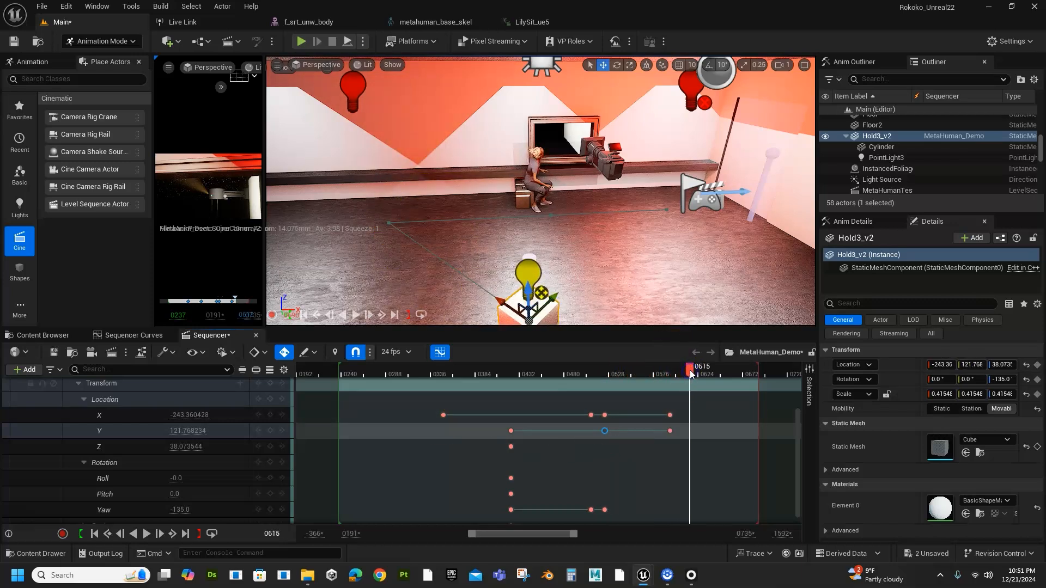
Copy the X and Y location keys of Hold3_v2 from frame 594 to frame 615 and scrub back.
{"action": "left_click", "coordinate": [673, 414]}
{"action": "left_click_drag", "start_coordinate": [663, 413], "coordinate": [679, 437]}
{"action": "left_click_drag", "start_coordinate": [680, 370], "coordinate": [559, 444]}
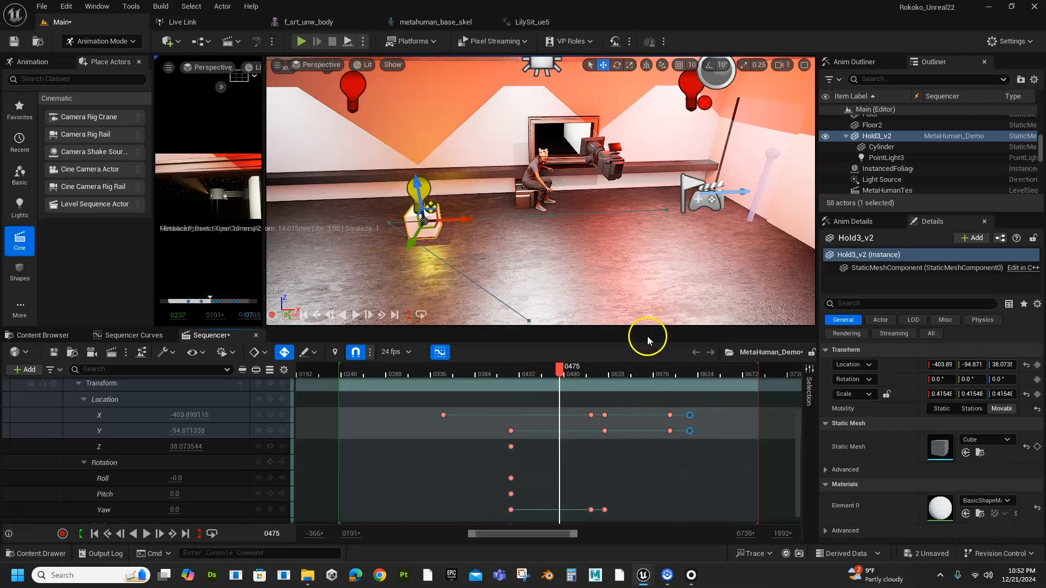
Enlarge the Sequencer area and add a key at frame 594 to Hold3_v2's Yaw track only.
{"action": "left_click_drag", "start_coordinate": [642, 329], "coordinate": [645, 271]}
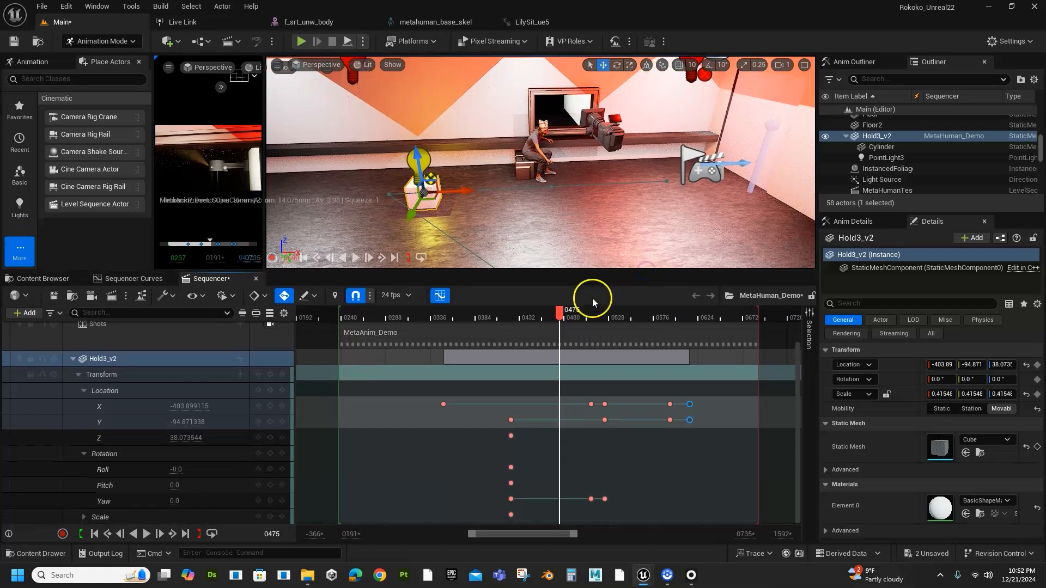
{"action": "left_click_drag", "start_coordinate": [559, 319], "coordinate": [690, 318]}
{"action": "left_click_drag", "start_coordinate": [691, 369], "coordinate": [664, 409]}
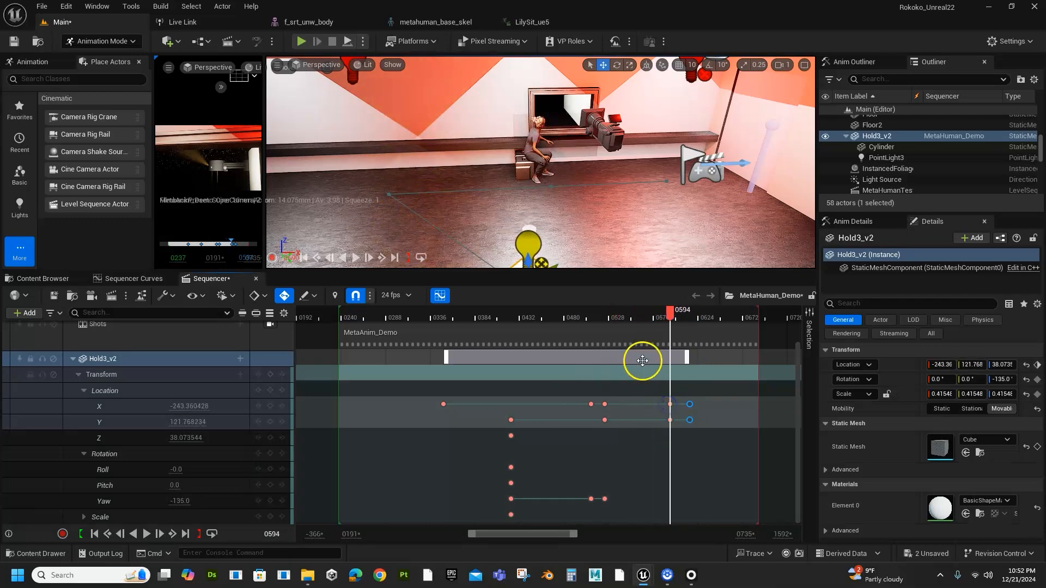
{"action": "left_click", "coordinate": [271, 502]}
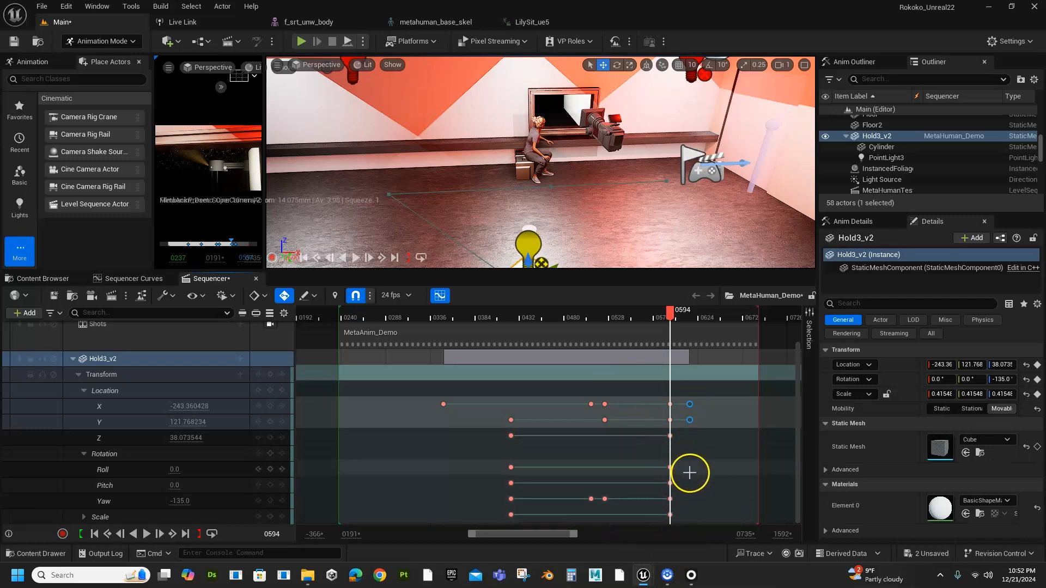
{"action": "key", "text": "ctrl+z"}
{"action": "left_click", "coordinate": [118, 501]}
{"action": "left_click_drag", "start_coordinate": [426, 513], "coordinate": [715, 484]}
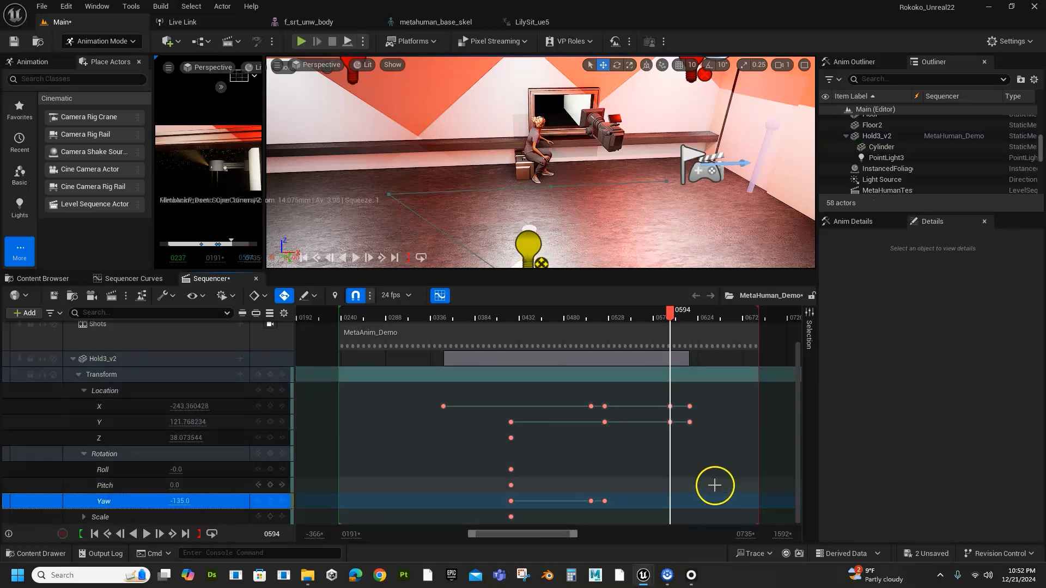
{"action": "middle_click", "coordinate": [666, 501]}
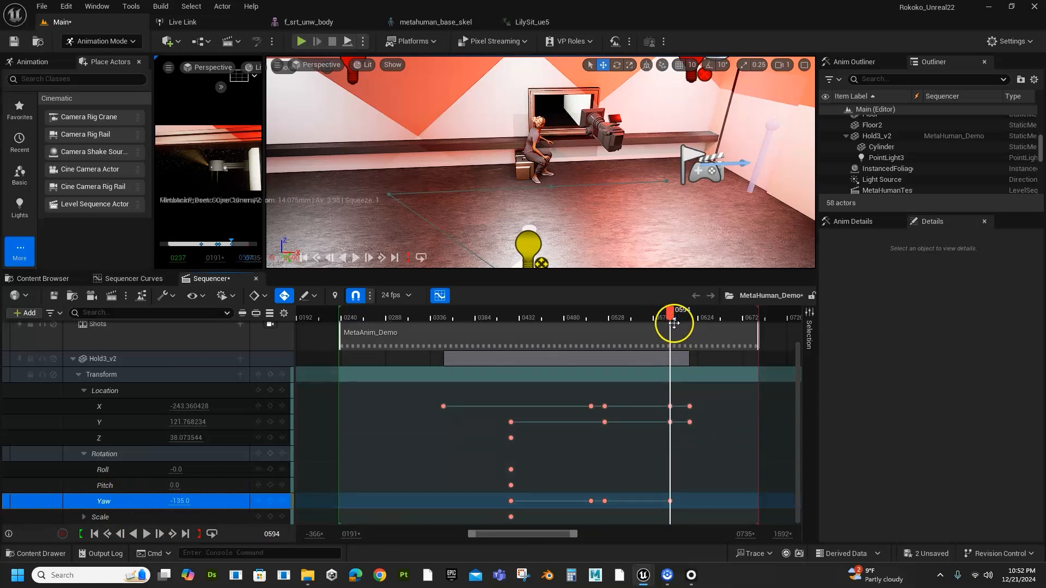
On frame 615, rotate the Hold3_v2 cube about its vertical axis to a yaw of about -200.
{"action": "left_click_drag", "start_coordinate": [669, 313], "coordinate": [676, 341]}
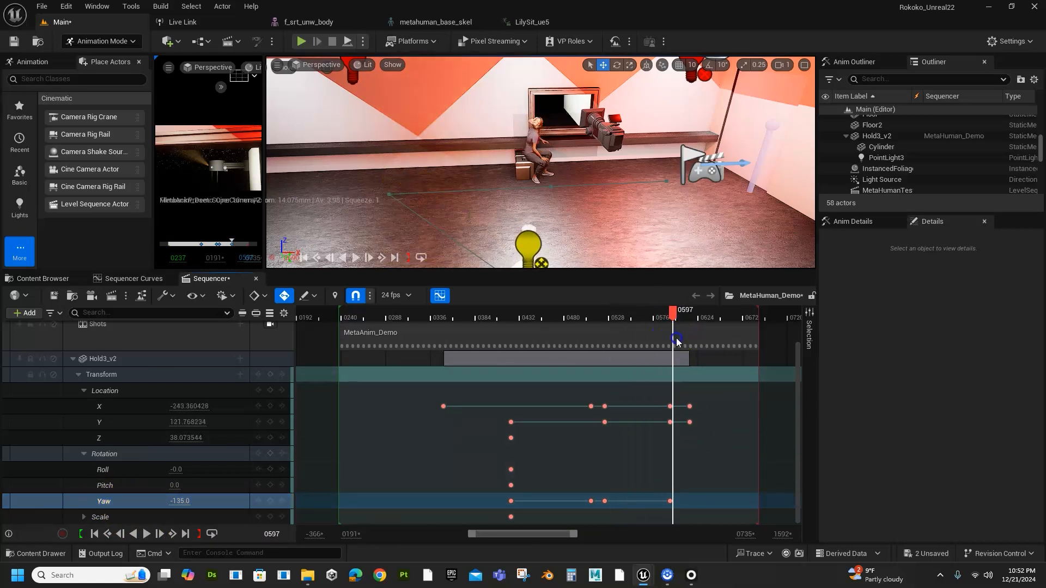
{"action": "left_click_drag", "start_coordinate": [596, 249], "coordinate": [759, 369], "text": "alt"}
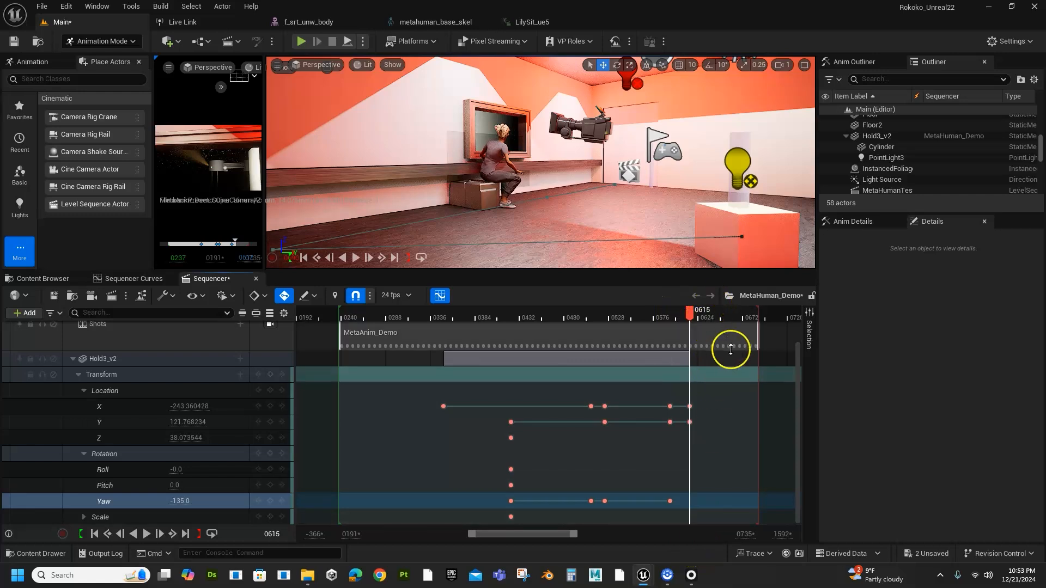
{"action": "left_click", "coordinate": [736, 239]}
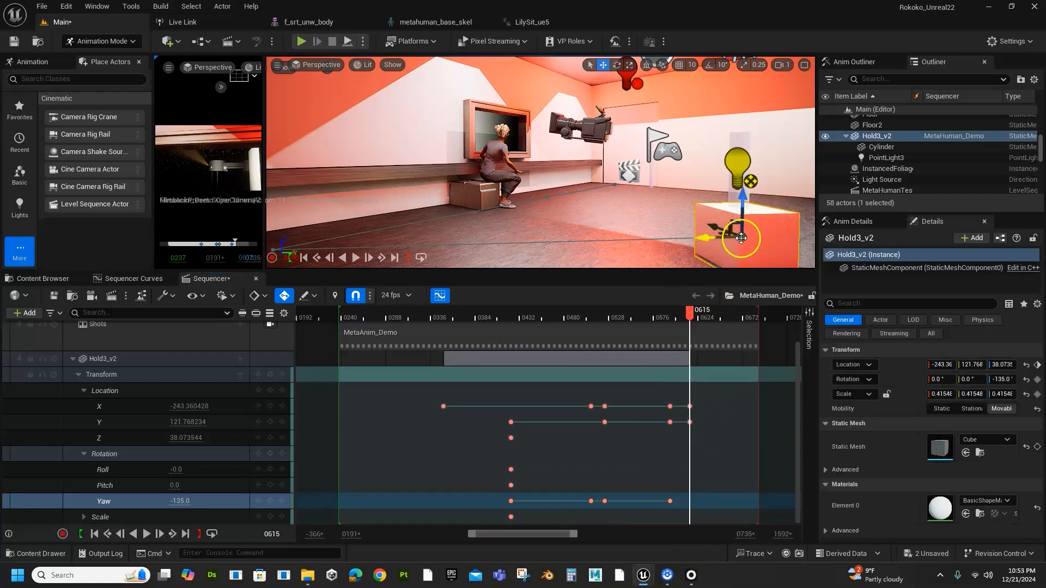
{"action": "key", "text": "e"}
{"action": "mouse_move", "coordinate": [713, 245]}
{"action": "left_mouse_down"}
{"action": "mouse_move", "coordinate": [815, 281]}
{"action": "mouse_move", "coordinate": [713, 257]}
{"action": "left_mouse_up"}
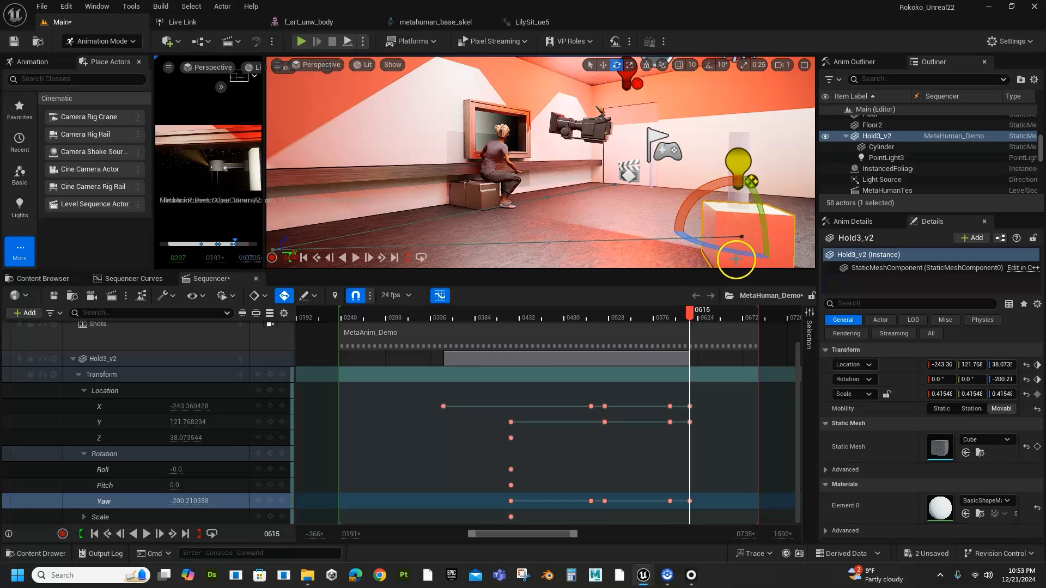
{"action": "key", "text": "w"}
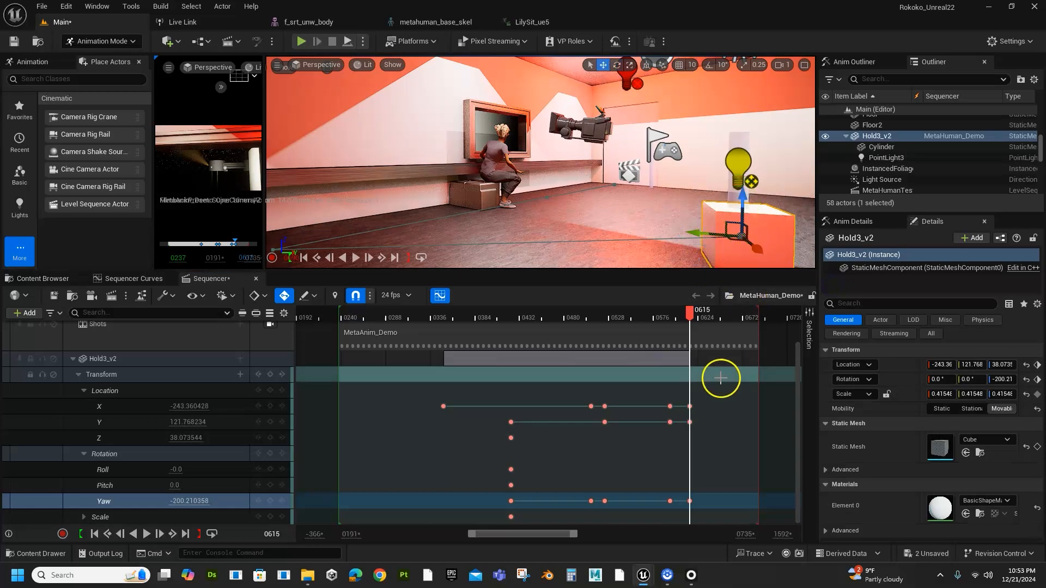
On frame 655, move the Hold3_v2 cube to about X -74, Y 59 and play back the animation.
{"action": "left_click_drag", "start_coordinate": [691, 311], "coordinate": [713, 320]}
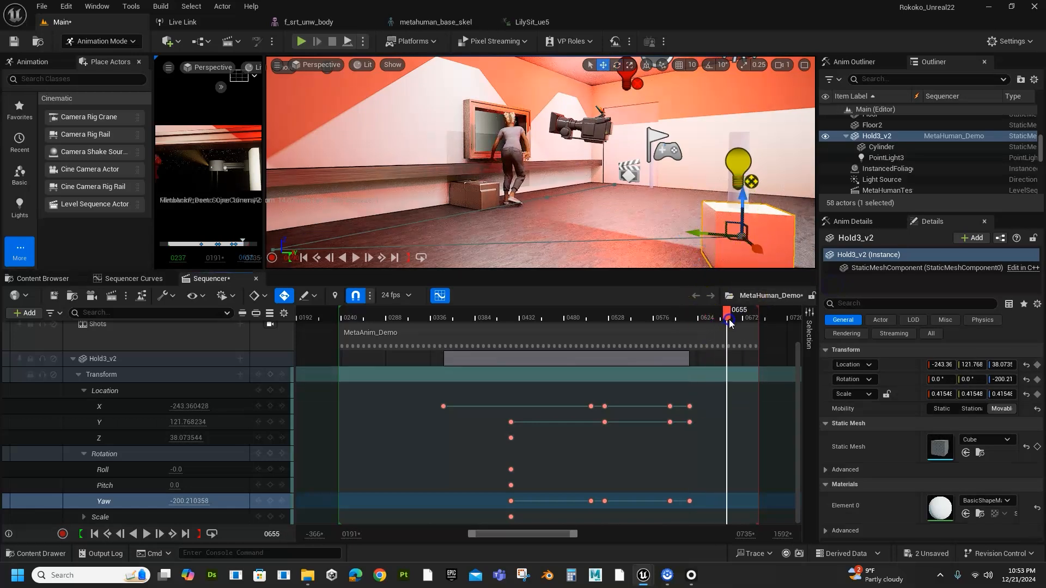
{"action": "left_click_drag", "start_coordinate": [757, 248], "coordinate": [704, 207]}
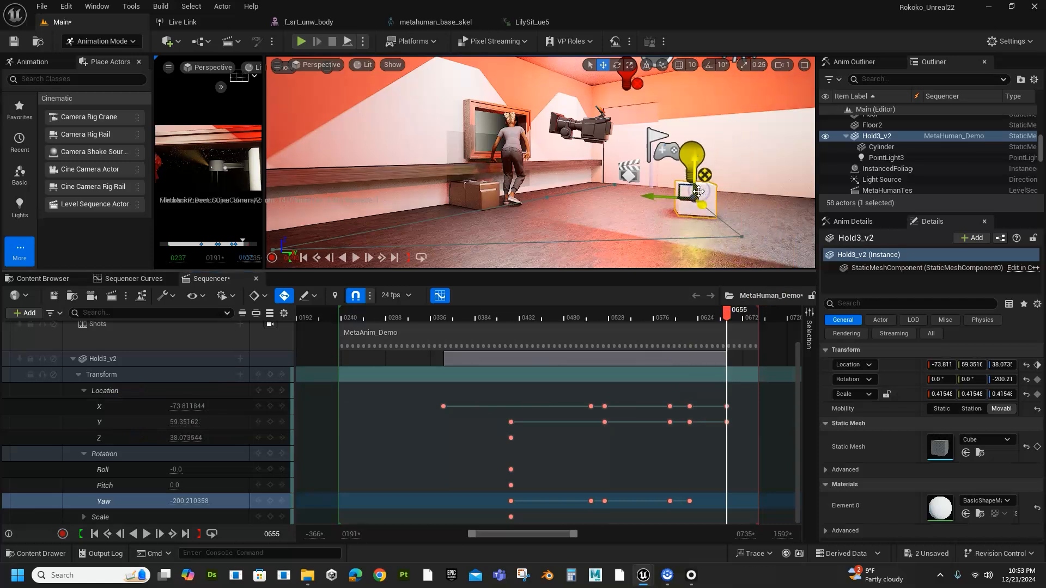
{"action": "left_click_drag", "start_coordinate": [728, 333], "coordinate": [498, 365]}
{"action": "key", "text": "space"}
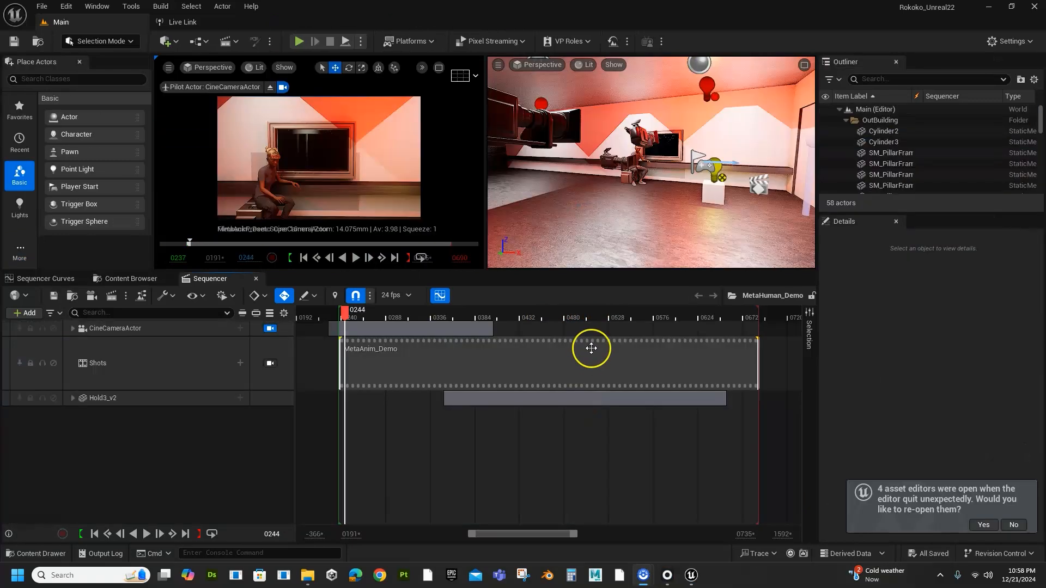
Expand the CineCameraActor tracks and shift its first location, rotation and scale keys to frame 237.
{"action": "left_click", "coordinate": [280, 233]}
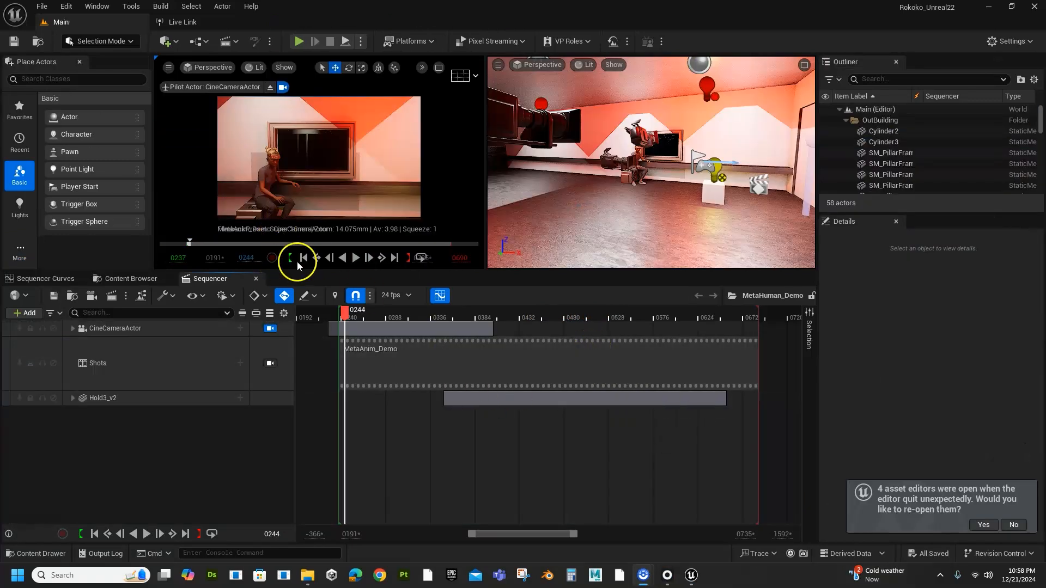
{"action": "left_click_drag", "start_coordinate": [346, 313], "coordinate": [346, 364]}
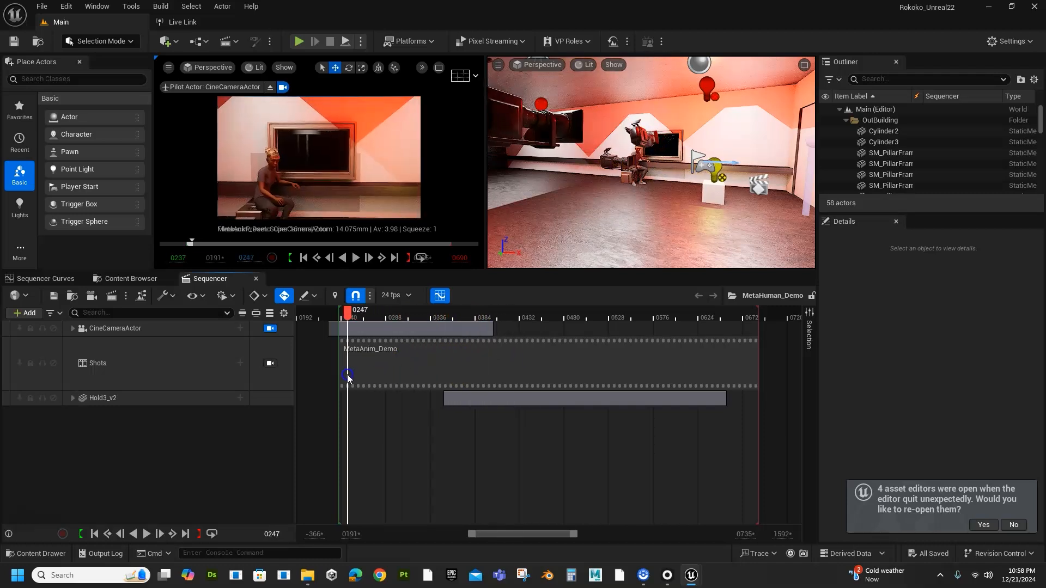
{"action": "left_click", "coordinate": [73, 328]}
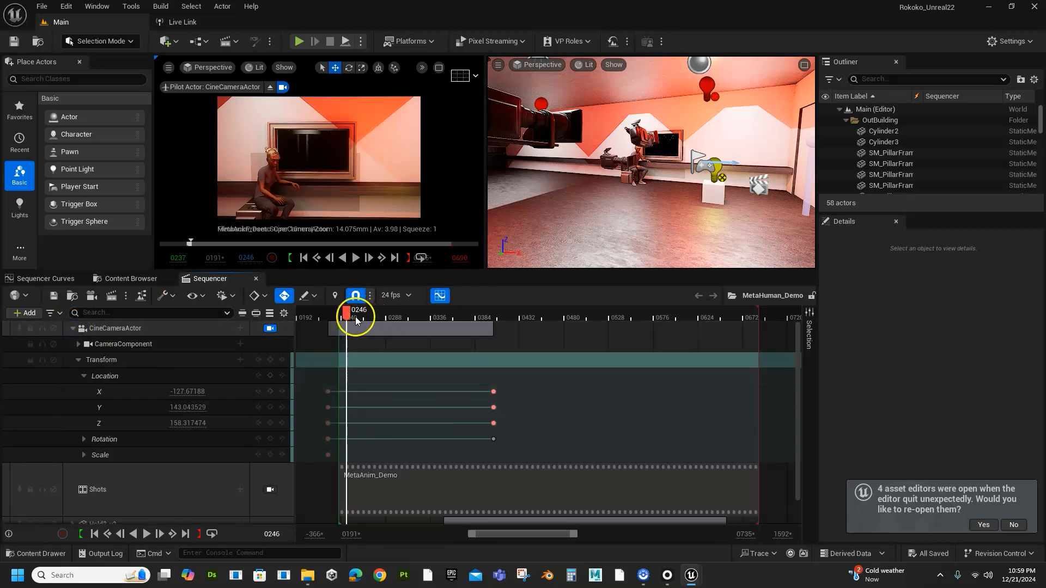
{"action": "left_click_drag", "start_coordinate": [346, 312], "coordinate": [339, 316]}
{"action": "left_click_drag", "start_coordinate": [339, 313], "coordinate": [345, 315]}
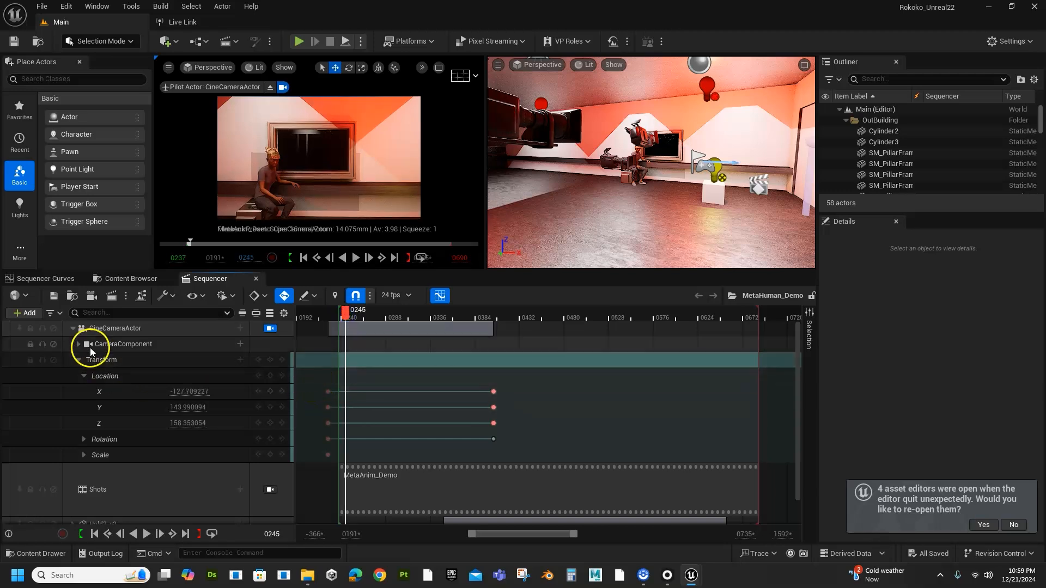
{"action": "left_click_drag", "start_coordinate": [318, 391], "coordinate": [334, 459]}
{"action": "left_click", "coordinate": [330, 400]}
{"action": "mouse_move", "coordinate": [326, 391]}
{"action": "left_mouse_down"}
{"action": "mouse_move", "coordinate": [353, 396]}
{"action": "mouse_move", "coordinate": [340, 396]}
{"action": "left_mouse_up"}
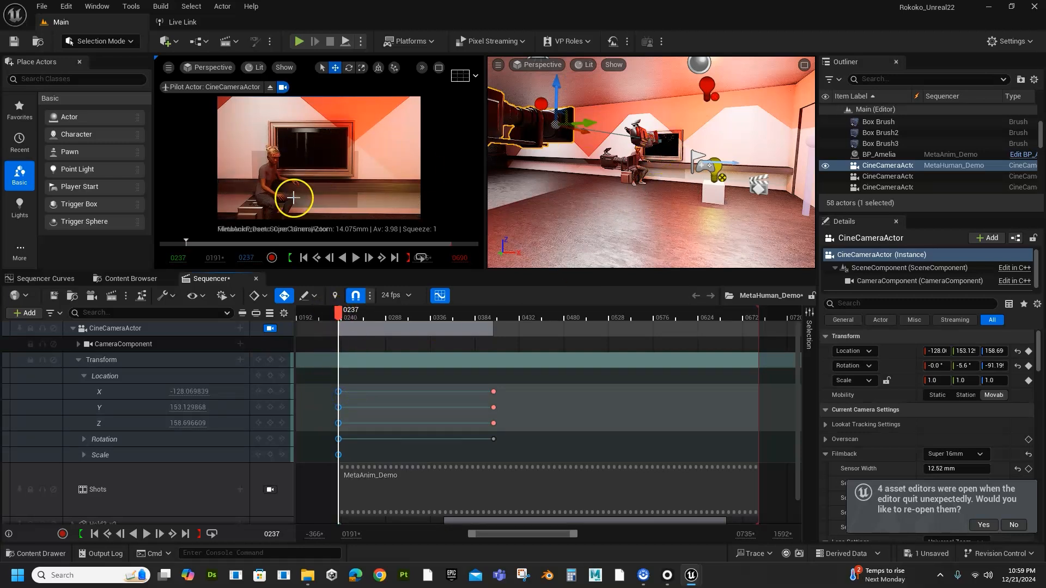
At frame 237, reposition the cine camera to about X -130, Y 337 with a -87° yaw, and collapse its tracks.
{"action": "left_click_drag", "start_coordinate": [304, 194], "coordinate": [341, 339]}
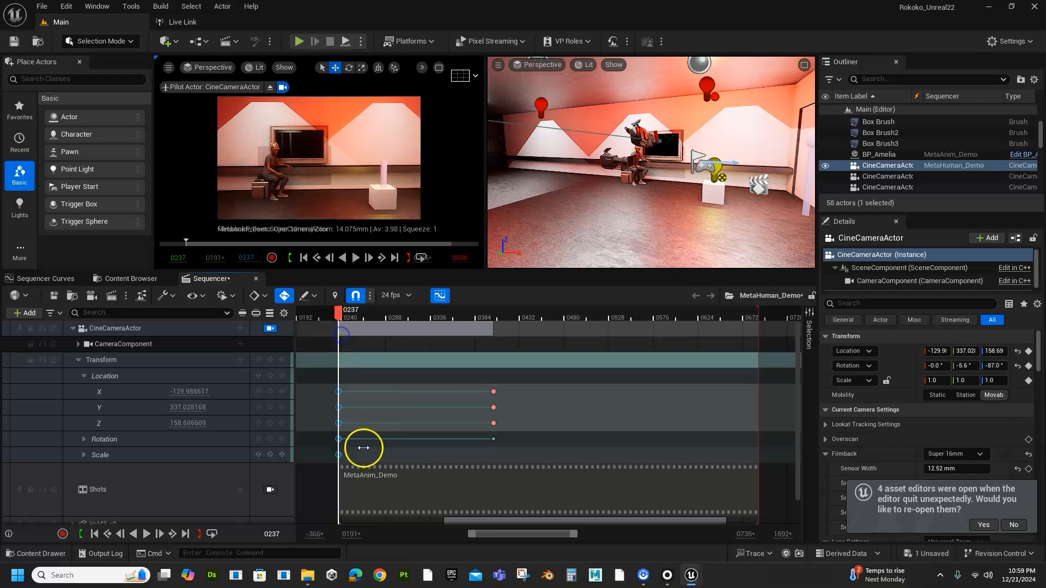
{"action": "scroll", "coordinate": [446, 443], "scroll_direction": "down", "scroll_amount": 1}
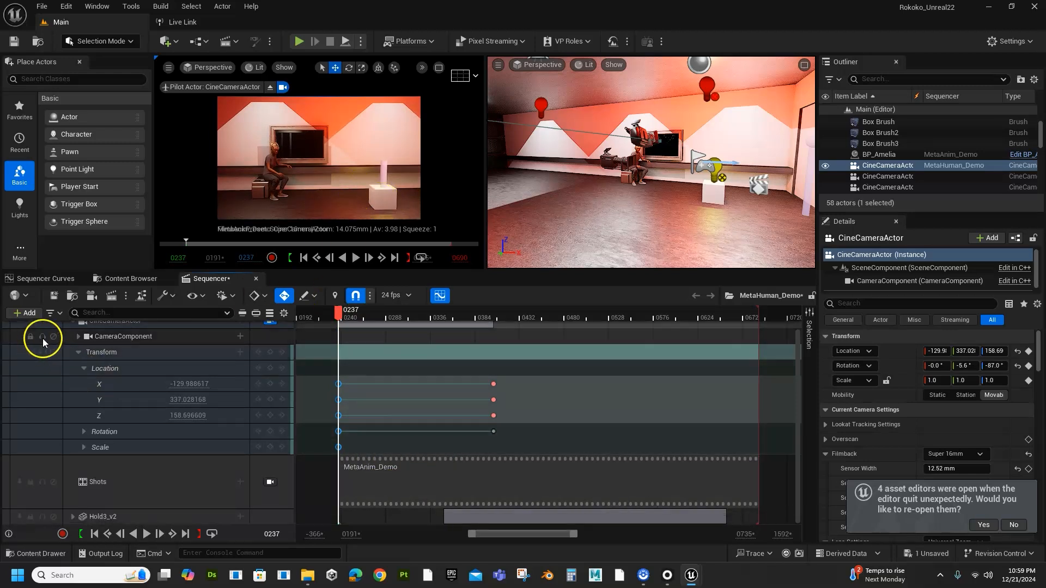
{"action": "left_click", "coordinate": [72, 322]}
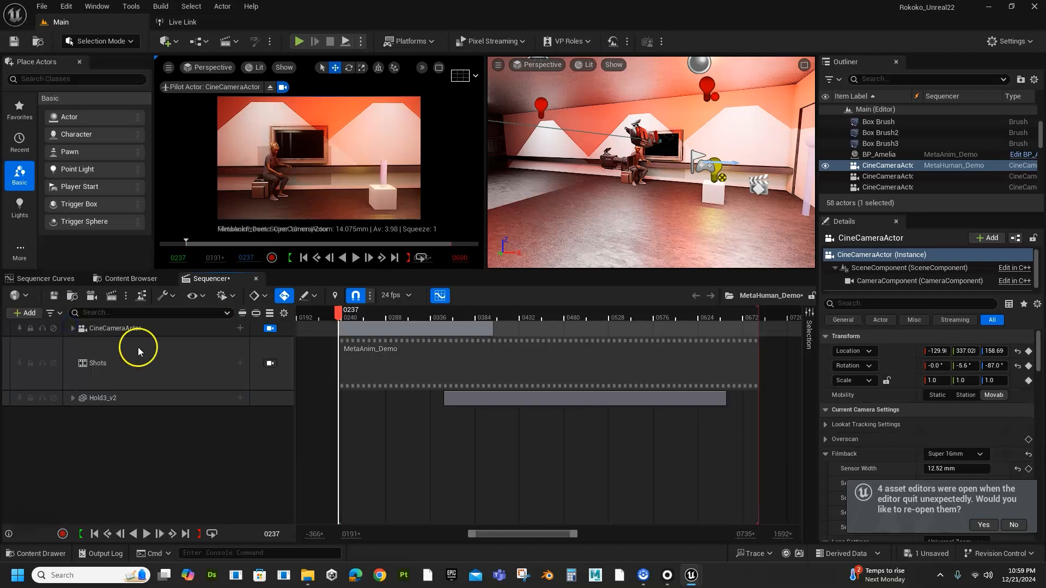
Expand the Hold3_v2 track, shift its first transform key to frame 237, and scrub the start of the motion.
{"action": "left_click", "coordinate": [72, 398]}
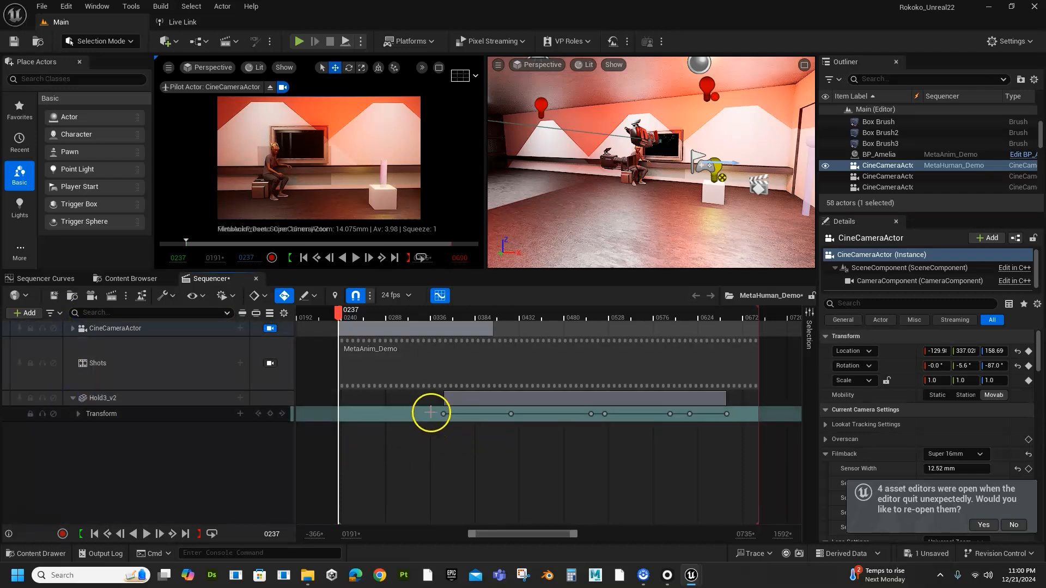
{"action": "left_click_drag", "start_coordinate": [443, 415], "coordinate": [356, 417]}
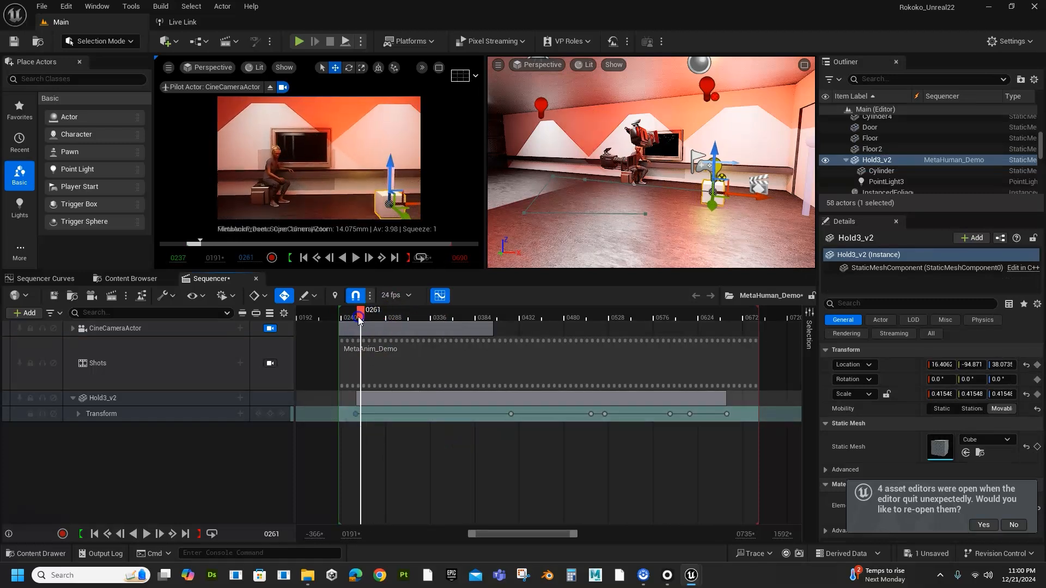
{"action": "left_click_drag", "start_coordinate": [355, 320], "coordinate": [343, 322]}
{"action": "left_click_drag", "start_coordinate": [354, 413], "coordinate": [342, 414]}
{"action": "left_click", "coordinate": [344, 319]}
{"action": "left_click_drag", "start_coordinate": [338, 320], "coordinate": [380, 362]}
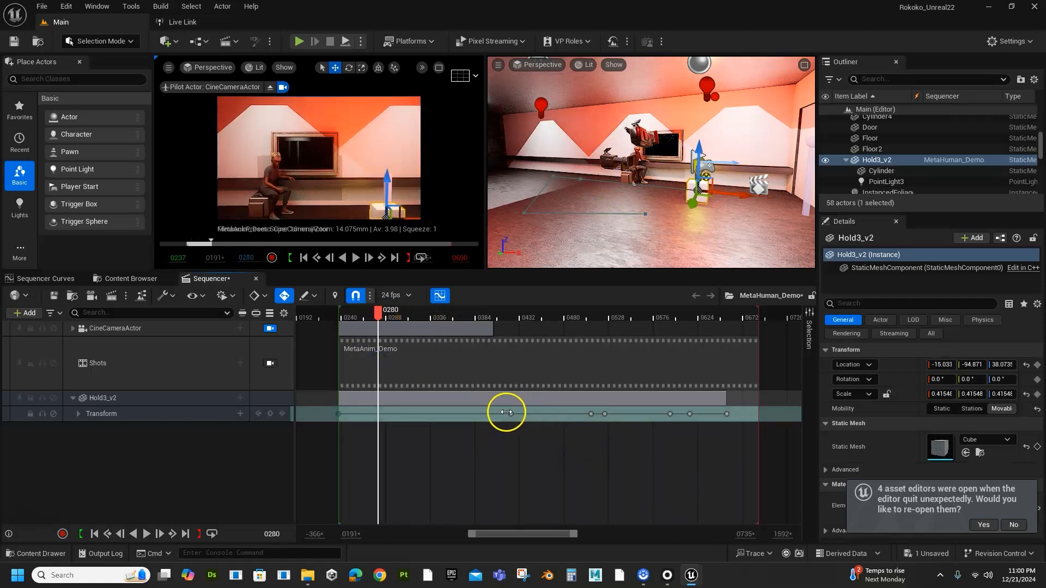
Shift the MetaAnim_Demo shot about 120 frames earlier and move Hold3_v2's second transform key to about frame 277.
{"action": "left_click_drag", "start_coordinate": [510, 414], "coordinate": [354, 370]}
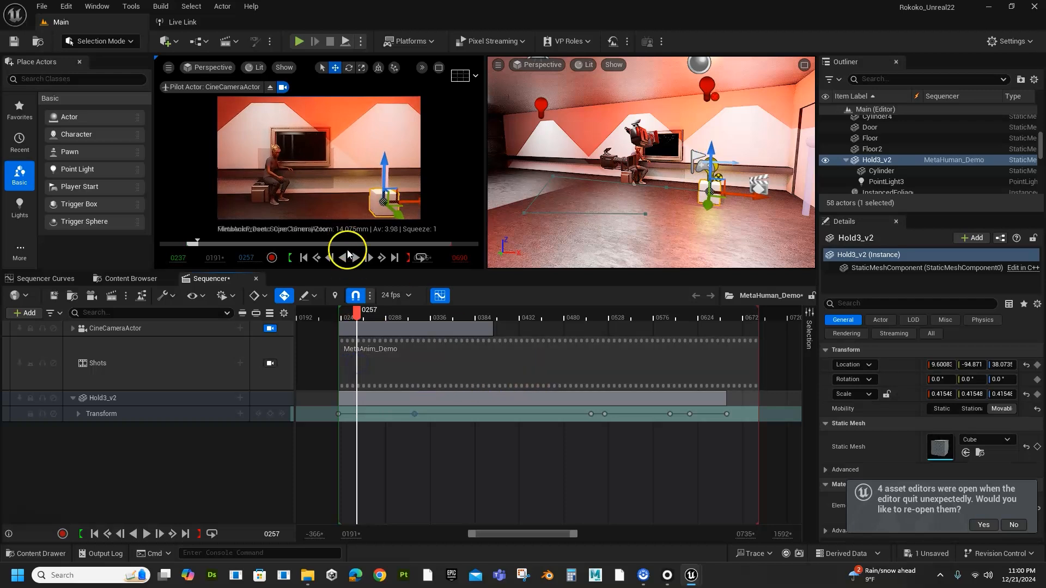
{"action": "left_click_drag", "start_coordinate": [583, 369], "coordinate": [469, 369]}
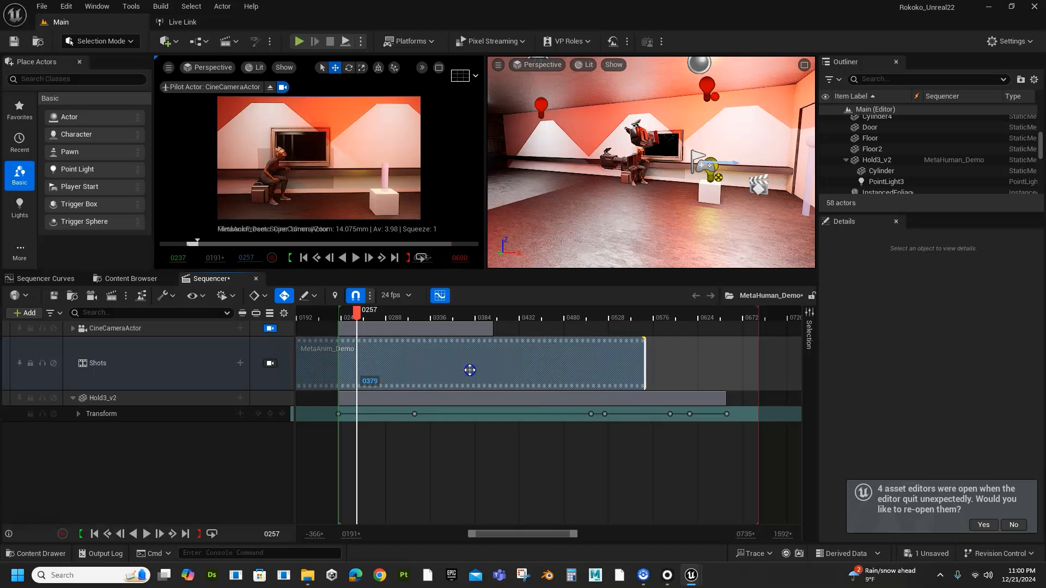
{"action": "mouse_move", "coordinate": [354, 313]}
{"action": "left_mouse_down"}
{"action": "mouse_move", "coordinate": [424, 316]}
{"action": "mouse_move", "coordinate": [374, 316]}
{"action": "left_mouse_up"}
{"action": "left_click", "coordinate": [412, 369]}
{"action": "left_click_drag", "start_coordinate": [415, 414], "coordinate": [377, 415]}
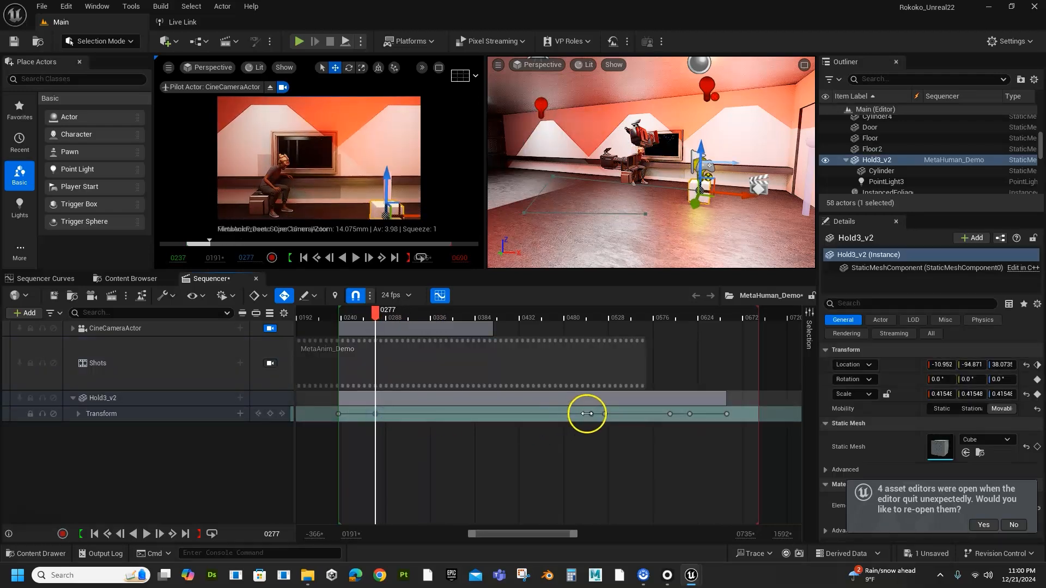
Retime Hold3_v2's second and third transform keys to about frames 315 and 353, and scrub the animation up to frame 387.
{"action": "left_click_drag", "start_coordinate": [591, 414], "coordinate": [411, 420]}
{"action": "left_click_drag", "start_coordinate": [410, 309], "coordinate": [356, 329]}
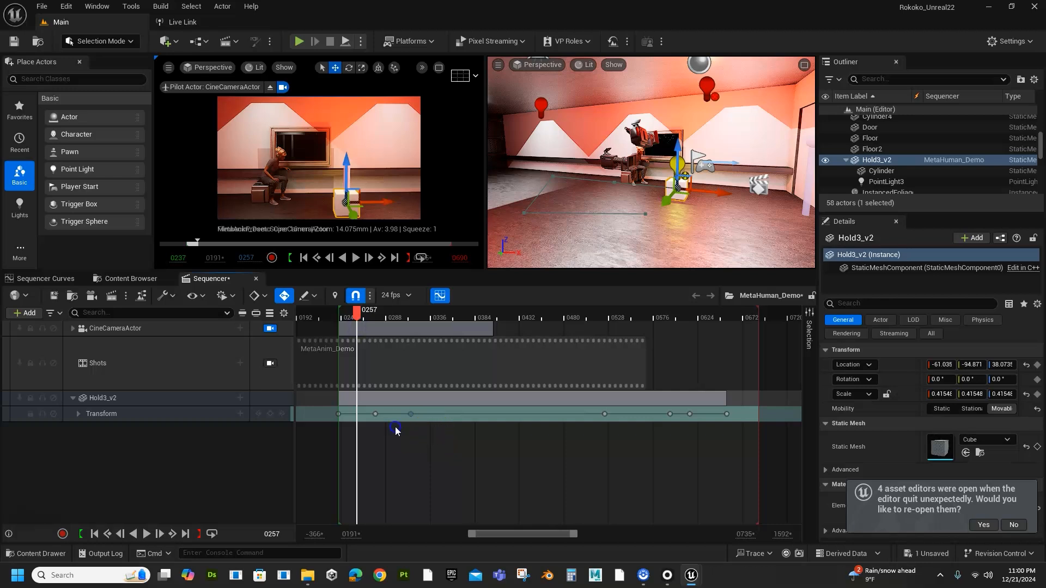
{"action": "left_click_drag", "start_coordinate": [410, 414], "coordinate": [440, 410]}
{"action": "left_click_drag", "start_coordinate": [404, 322], "coordinate": [341, 373]}
{"action": "left_click", "coordinate": [341, 315]}
{"action": "left_click_drag", "start_coordinate": [340, 316], "coordinate": [472, 343]}
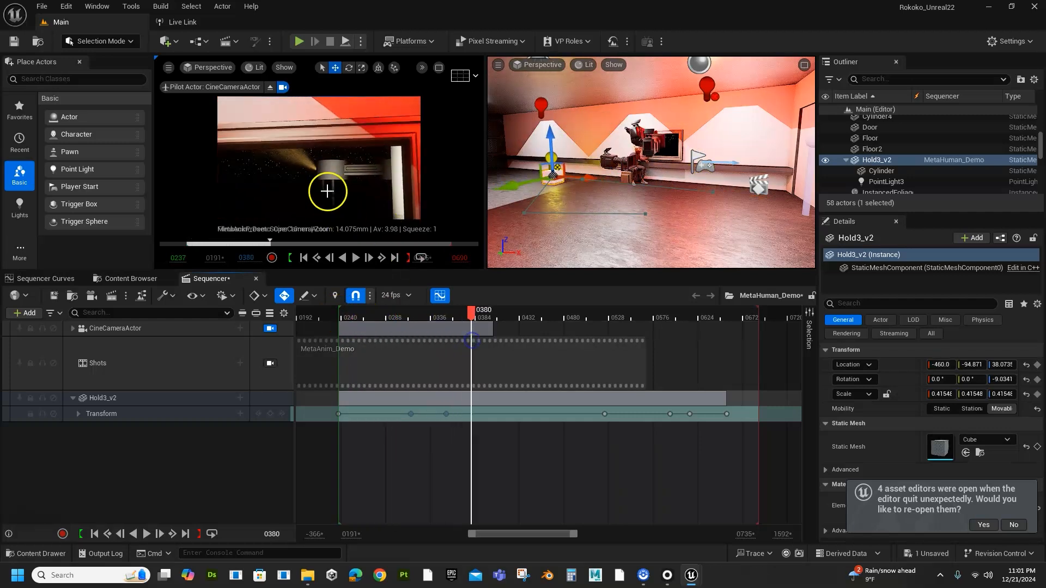
{"action": "mouse_move", "coordinate": [467, 315]}
{"action": "left_mouse_down"}
{"action": "mouse_move", "coordinate": [380, 319]}
{"action": "mouse_move", "coordinate": [479, 320]}
{"action": "left_mouse_up"}
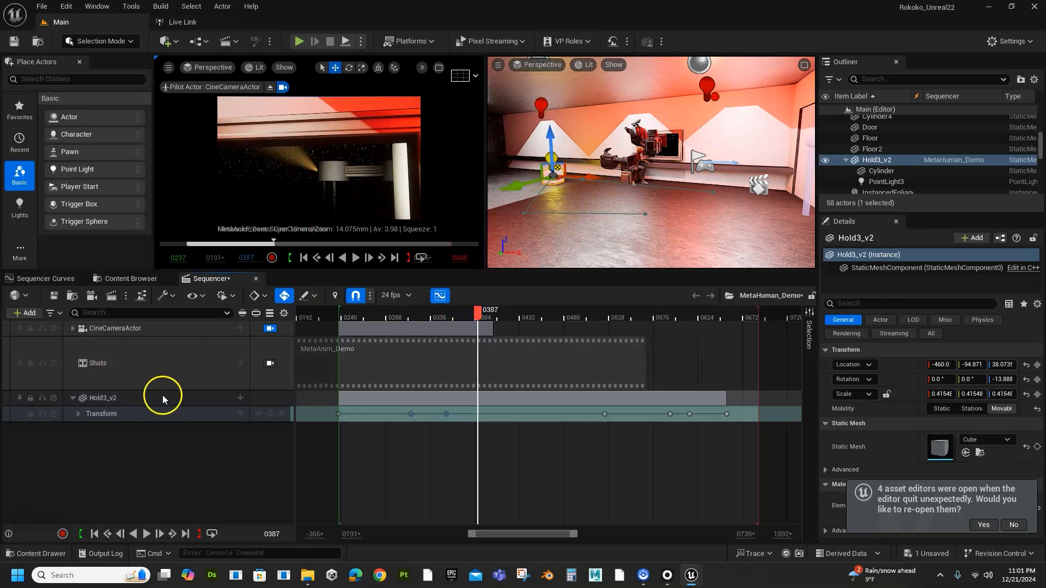
Collapse the Hold3_v2 track in Sequencer.
{"action": "left_click", "coordinate": [70, 328]}
{"action": "left_click", "coordinate": [70, 328]}
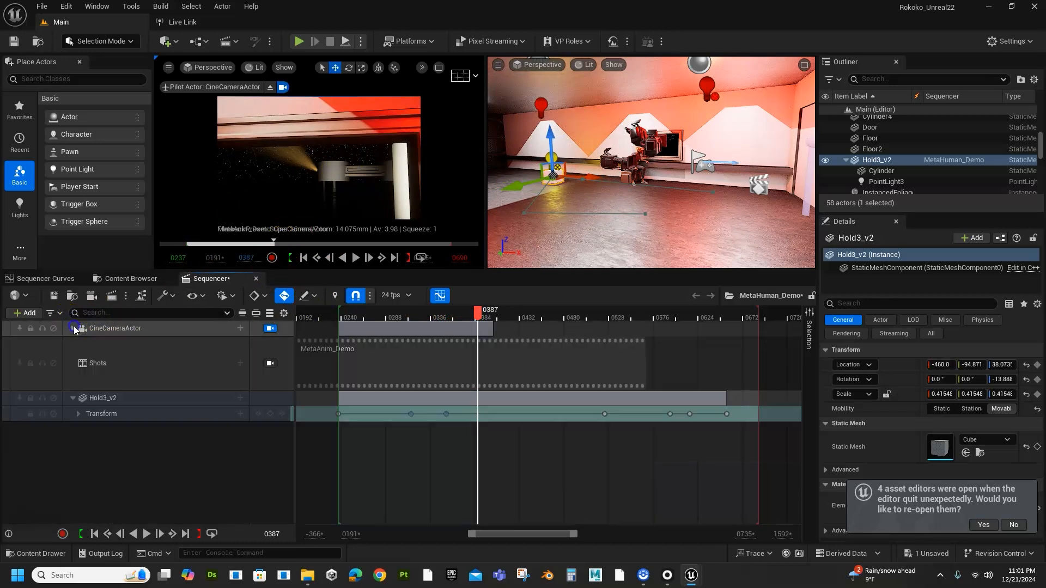
{"action": "left_click", "coordinate": [80, 413]}
{"action": "left_click", "coordinate": [79, 414]}
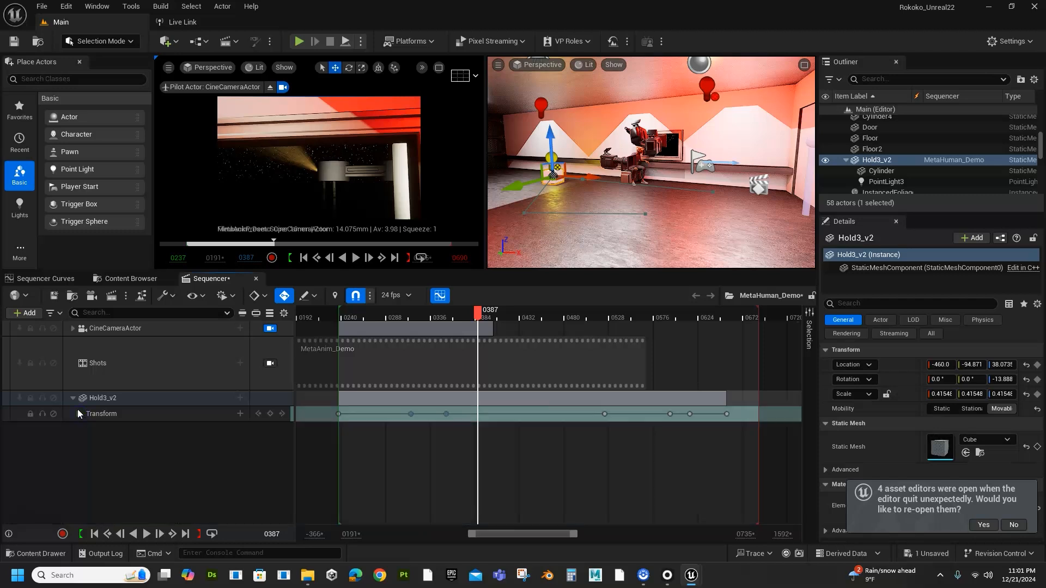
{"action": "left_click", "coordinate": [72, 398]}
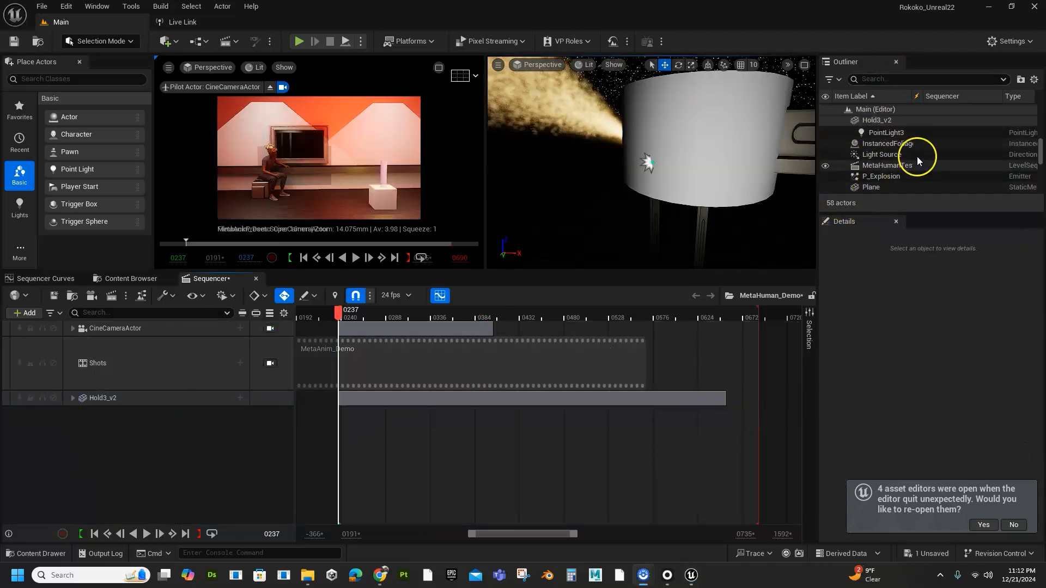
Select the SimpleExplosion effect beside the white cylinder and add it to the sequence as a new track.
{"action": "left_click", "coordinate": [611, 127]}
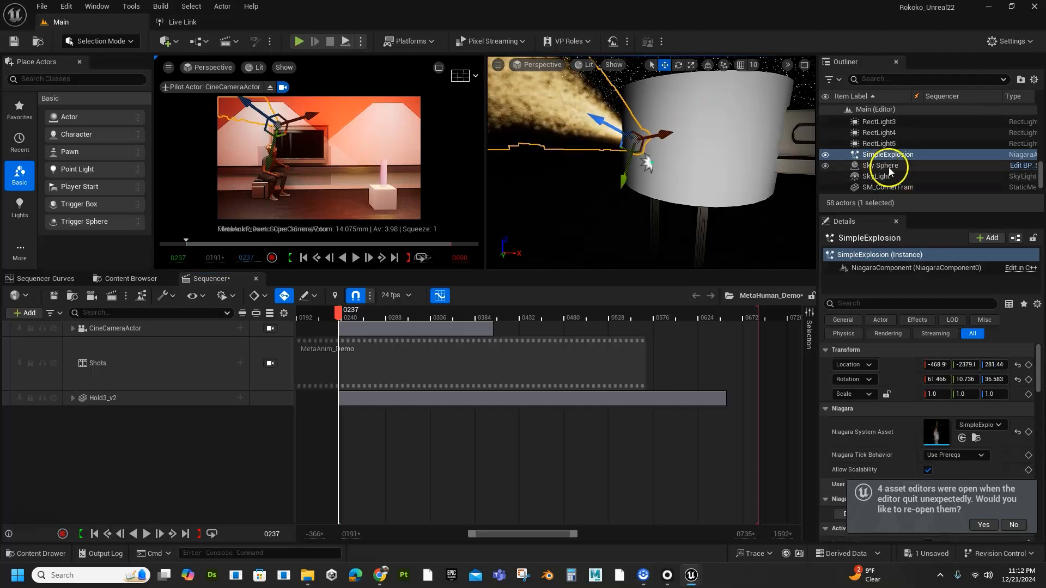
{"action": "left_click_drag", "start_coordinate": [889, 157], "coordinate": [516, 247]}
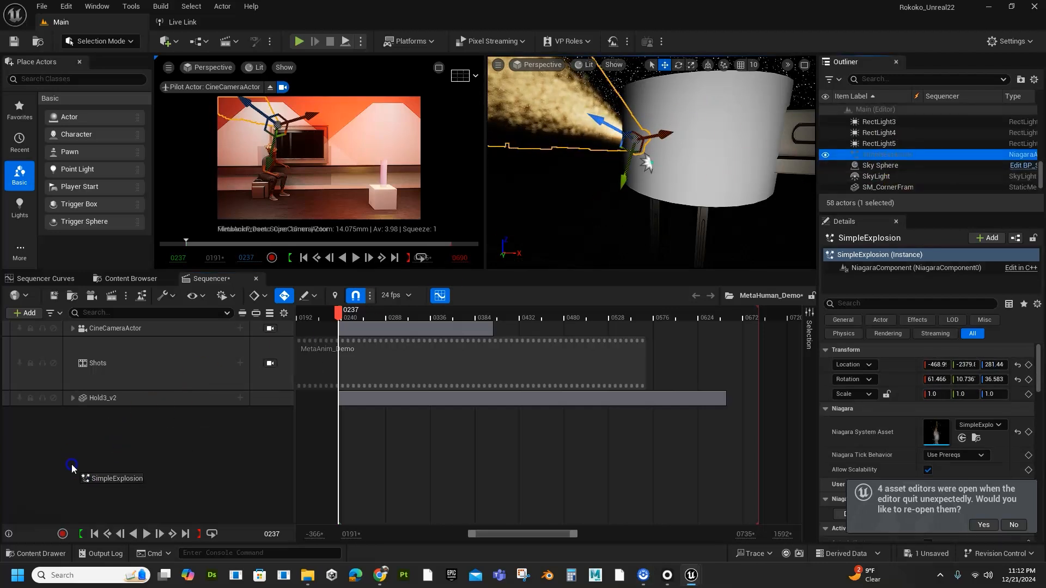
{"action": "left_click_drag", "start_coordinate": [72, 467], "coordinate": [98, 460]}
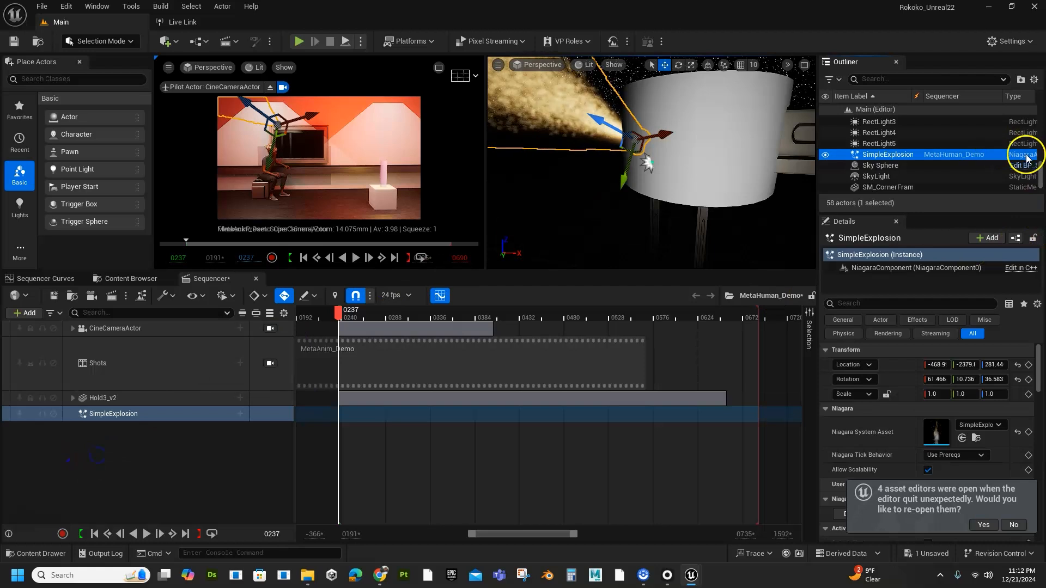
Filter the Outliner for "simpl" and select the SimpleExplosion actor.
{"action": "left_click", "coordinate": [812, 157]}
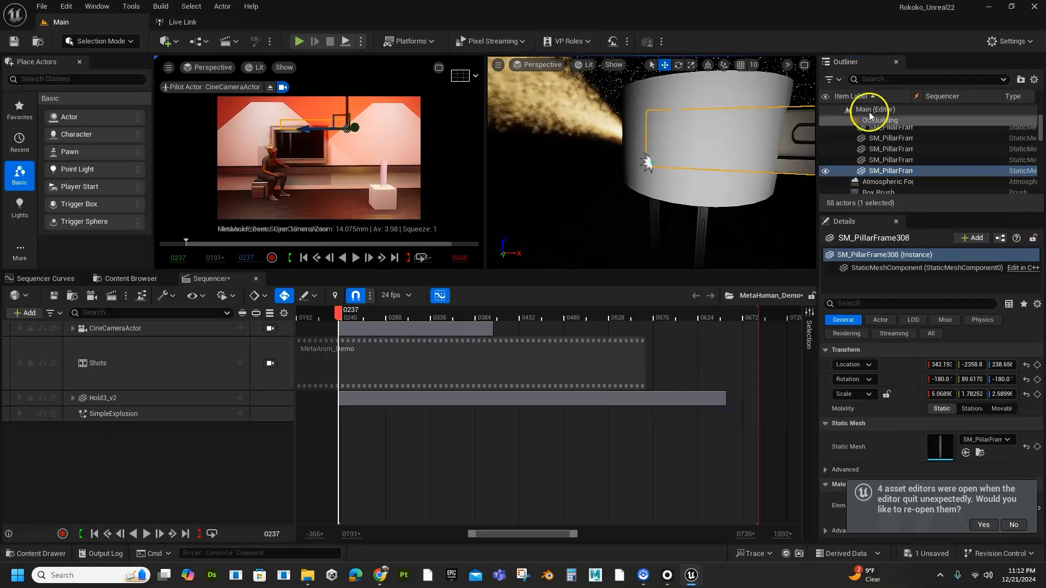
{"action": "left_click", "coordinate": [879, 81]}
{"action": "type", "text": "simpl"}
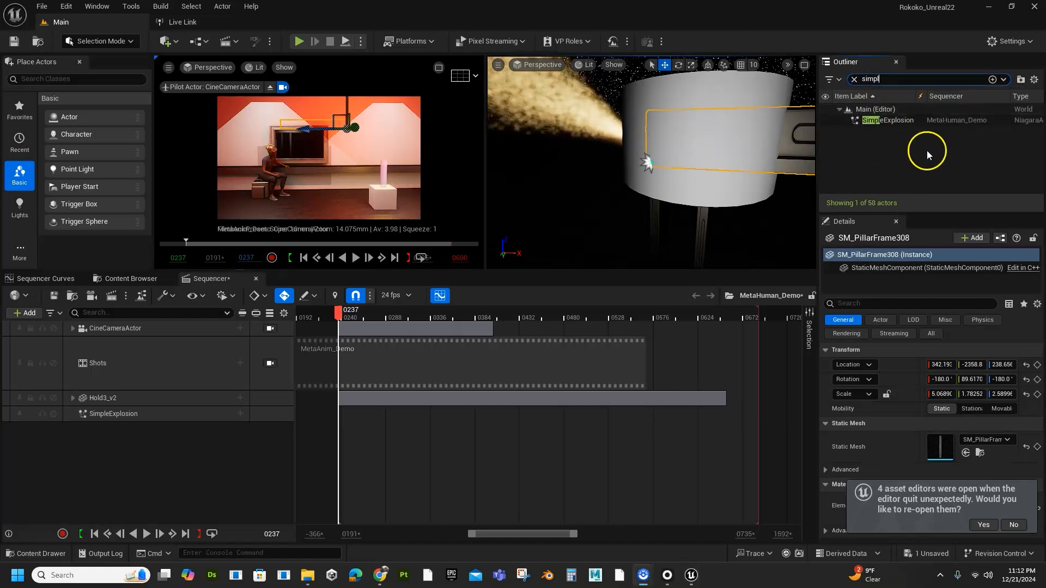
{"action": "left_click", "coordinate": [1015, 128]}
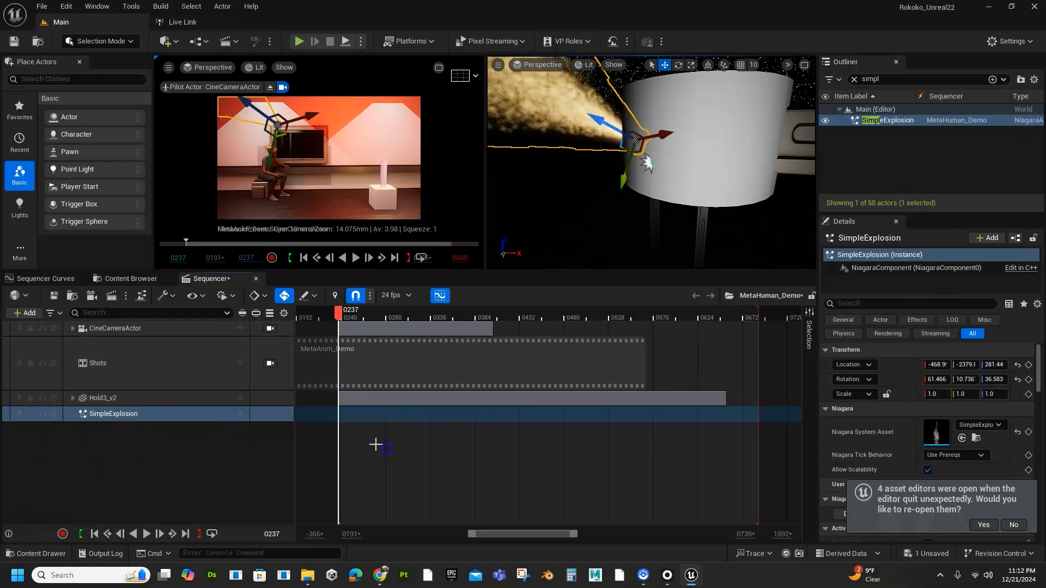
Add NiagaraComponent0 under the SimpleExplosion track and give it a Niagara System Life Cycle Track.
{"action": "left_click", "coordinate": [209, 452]}
{"action": "left_click", "coordinate": [172, 415]}
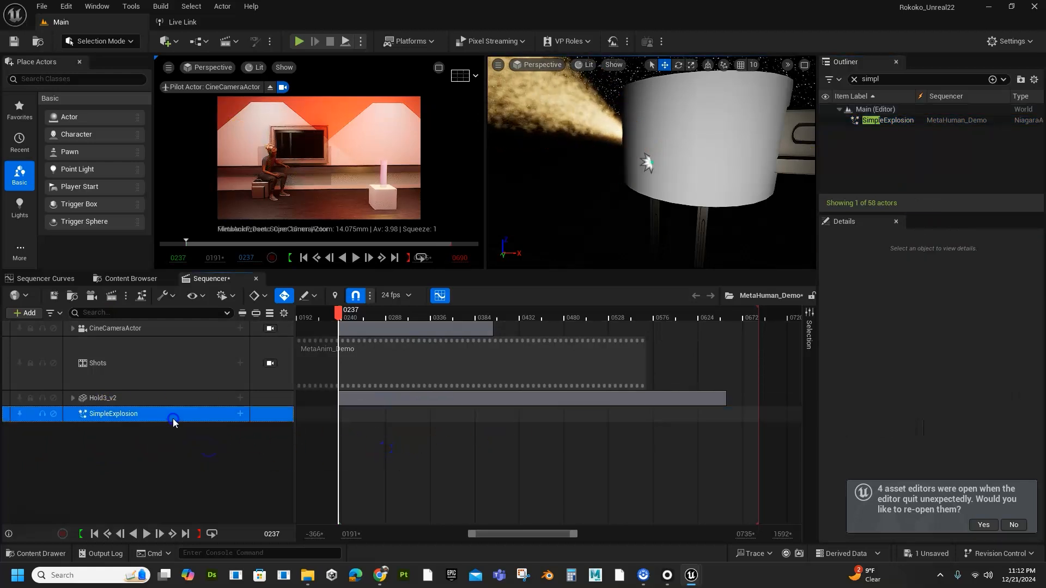
{"action": "left_click", "coordinate": [241, 414]}
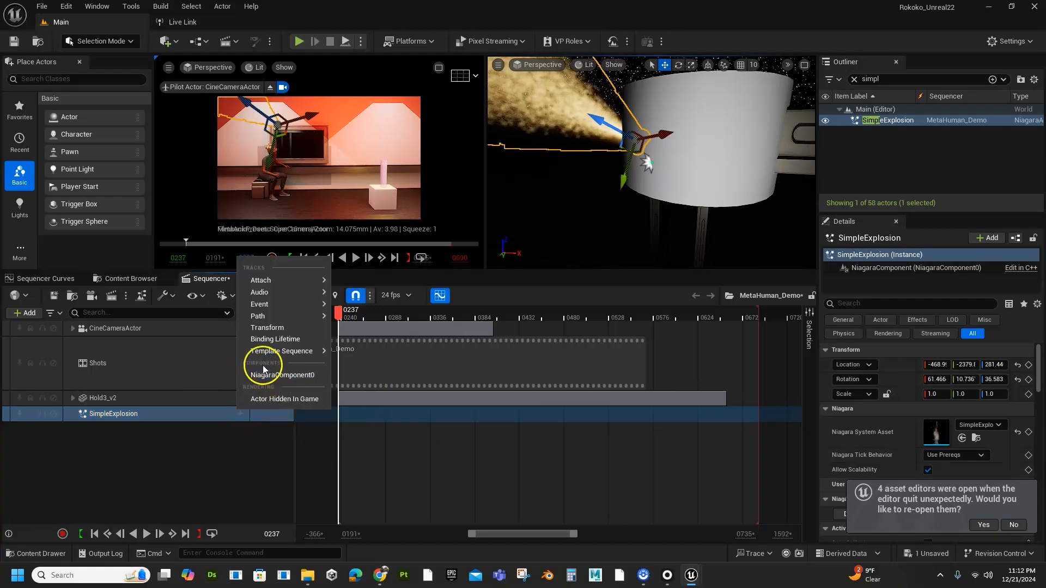
{"action": "left_click", "coordinate": [269, 375]}
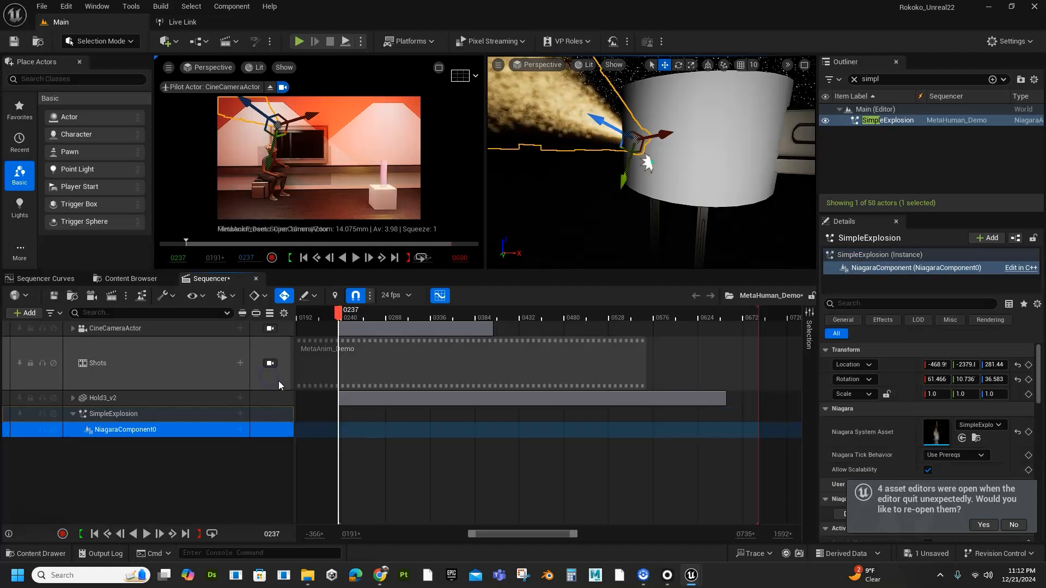
{"action": "left_click", "coordinate": [139, 431]}
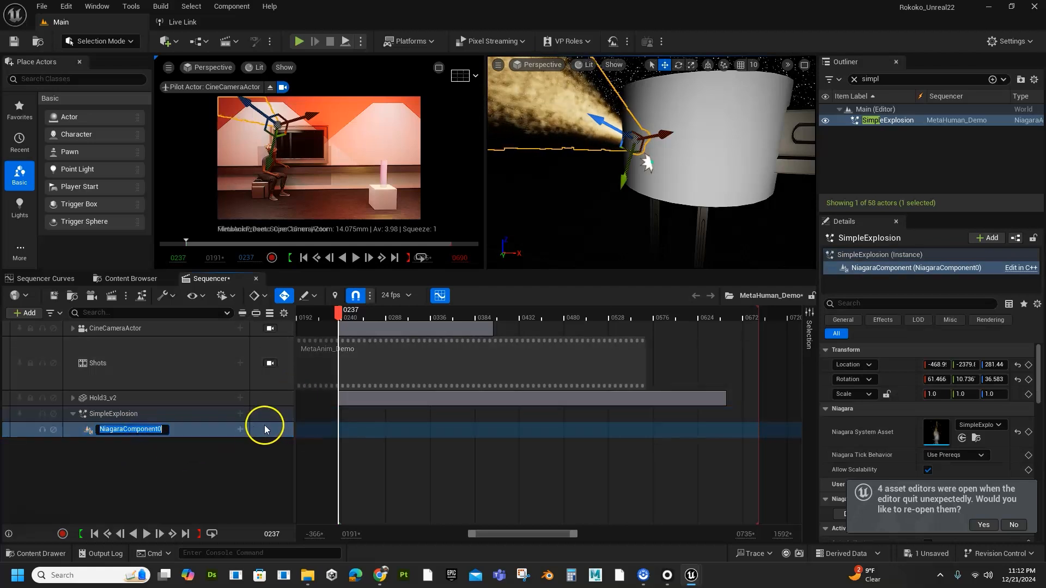
{"action": "left_click", "coordinate": [218, 437]}
{"action": "left_click", "coordinate": [240, 429]}
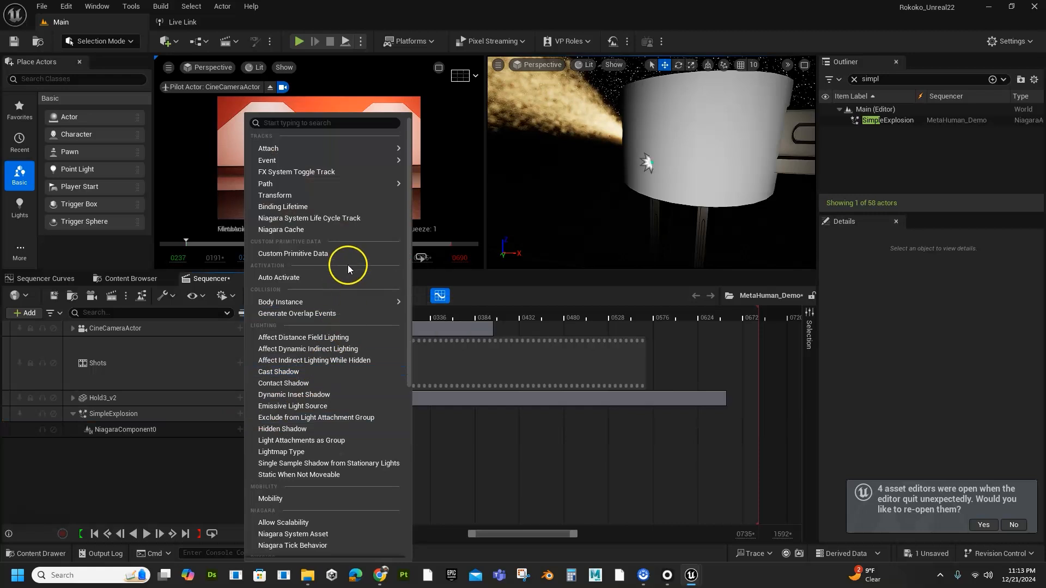
{"action": "left_click", "coordinate": [326, 218]}
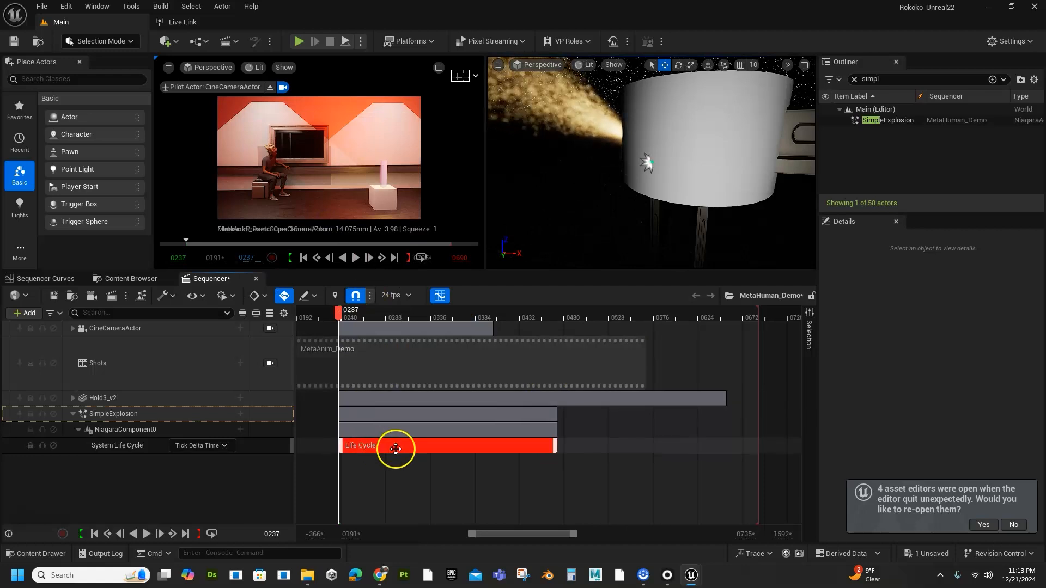
Shift the explosion's Life Cycle section to start at about frame 374 and play back the sequence around it.
{"action": "left_click_drag", "start_coordinate": [360, 312], "coordinate": [464, 327]}
{"action": "left_click_drag", "start_coordinate": [373, 448], "coordinate": [499, 447]}
{"action": "left_click", "coordinate": [478, 373]}
{"action": "left_click_drag", "start_coordinate": [465, 316], "coordinate": [445, 323]}
{"action": "key", "text": "space"}
{"action": "left_click_drag", "start_coordinate": [534, 405], "coordinate": [548, 418]}
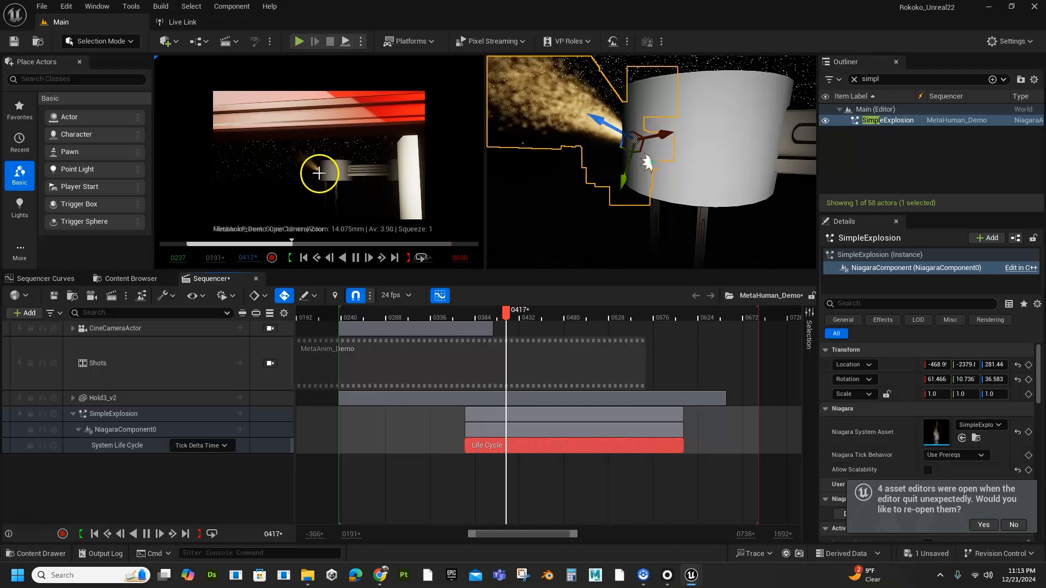
{"action": "left_click_drag", "start_coordinate": [458, 315], "coordinate": [430, 323]}
{"action": "key", "text": "space"}
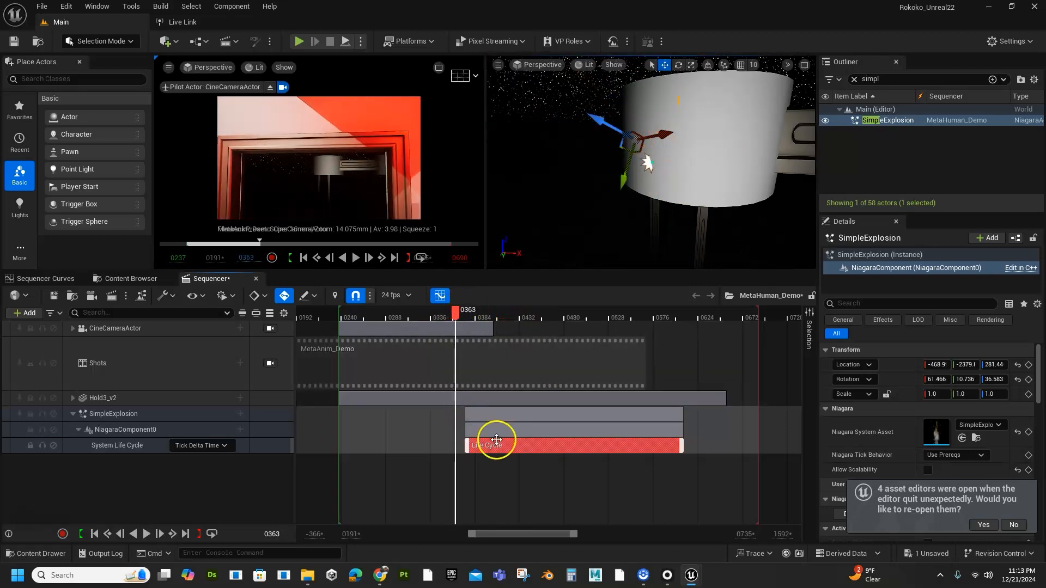
Shift the Life Cycle section earlier to start at about frame 363 and play back the explosion from frame 352.
{"action": "left_click_drag", "start_coordinate": [507, 446], "coordinate": [499, 448]}
{"action": "left_click_drag", "start_coordinate": [456, 306], "coordinate": [451, 308]}
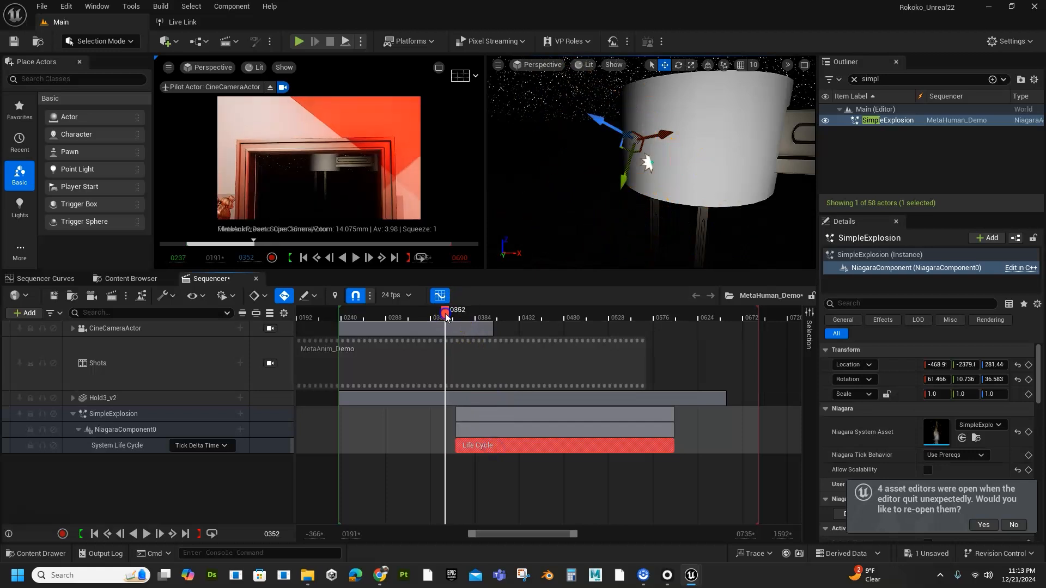
{"action": "key", "text": "space"}
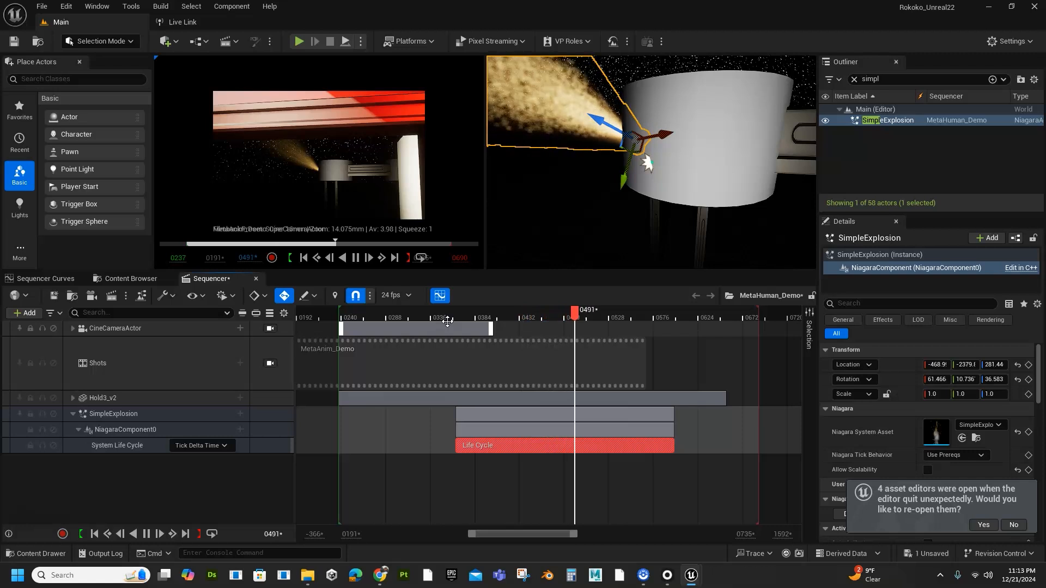
{"action": "key", "text": "space"}
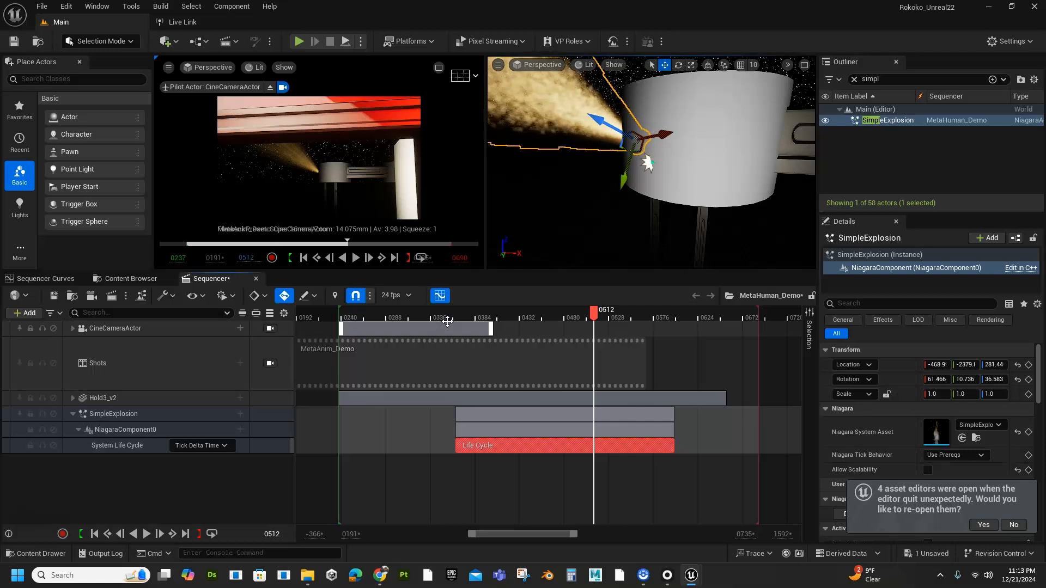
{"action": "left_click_drag", "start_coordinate": [515, 316], "coordinate": [452, 408]}
{"action": "left_click_drag", "start_coordinate": [426, 414], "coordinate": [464, 449]}
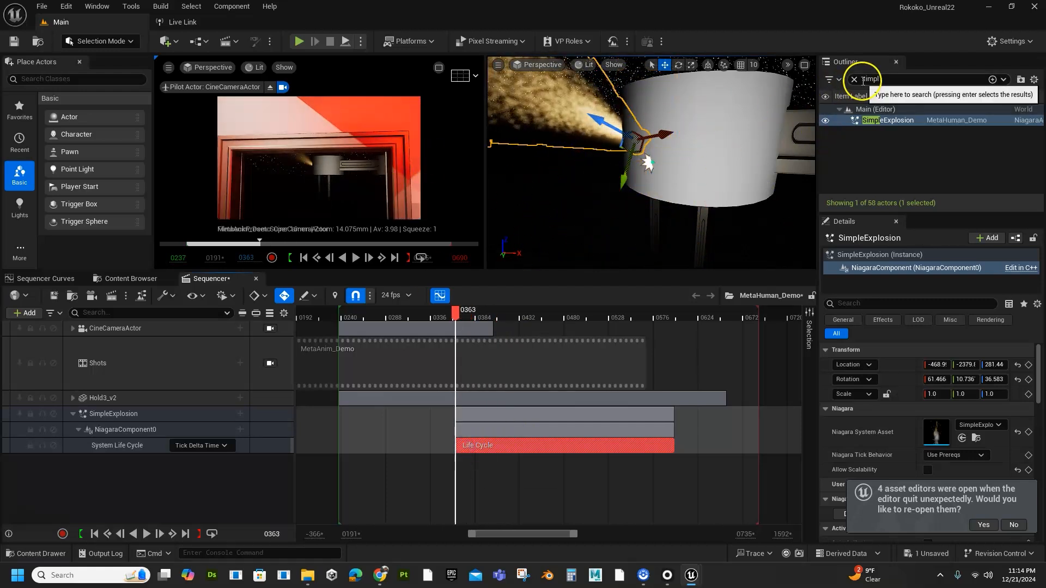
Clear the Outliner filter, move PointLight5 to about X -259, Y -166, Z 213.6 and add it to the sequence.
{"action": "left_click", "coordinate": [853, 82]}
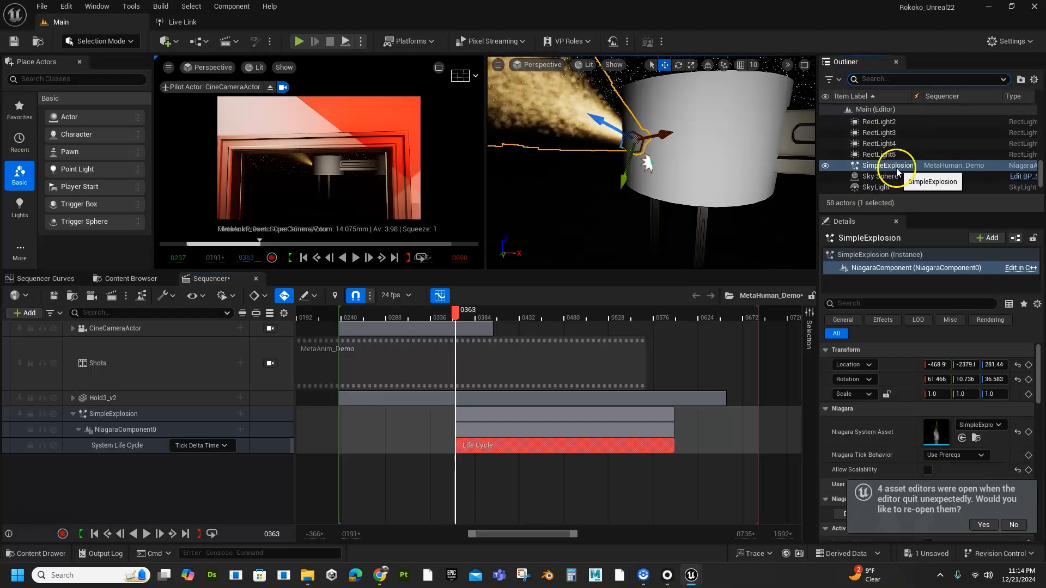
{"action": "double_click", "coordinate": [879, 176]}
{"action": "left_click", "coordinate": [502, 159]}
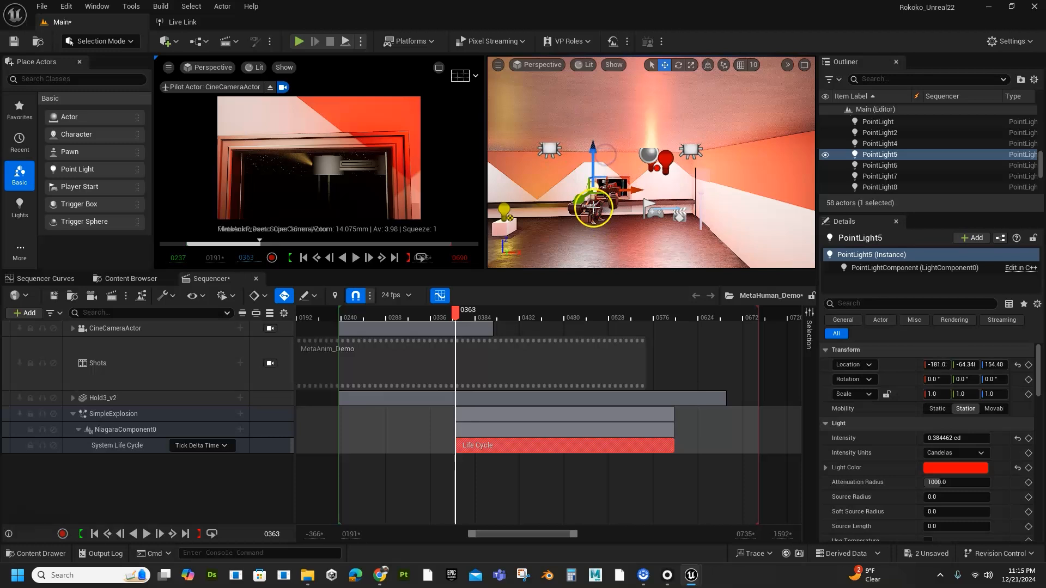
{"action": "right_click_drag", "start_coordinate": [617, 213], "coordinate": [652, 159]}
{"action": "left_click_drag", "start_coordinate": [611, 165], "coordinate": [694, 162]}
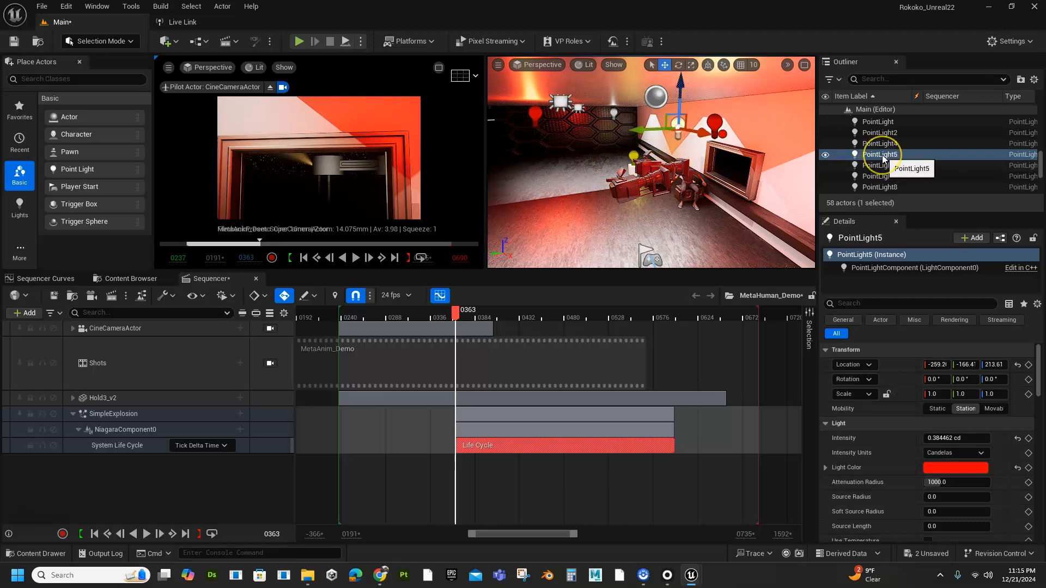
{"action": "left_click", "coordinate": [875, 156]}
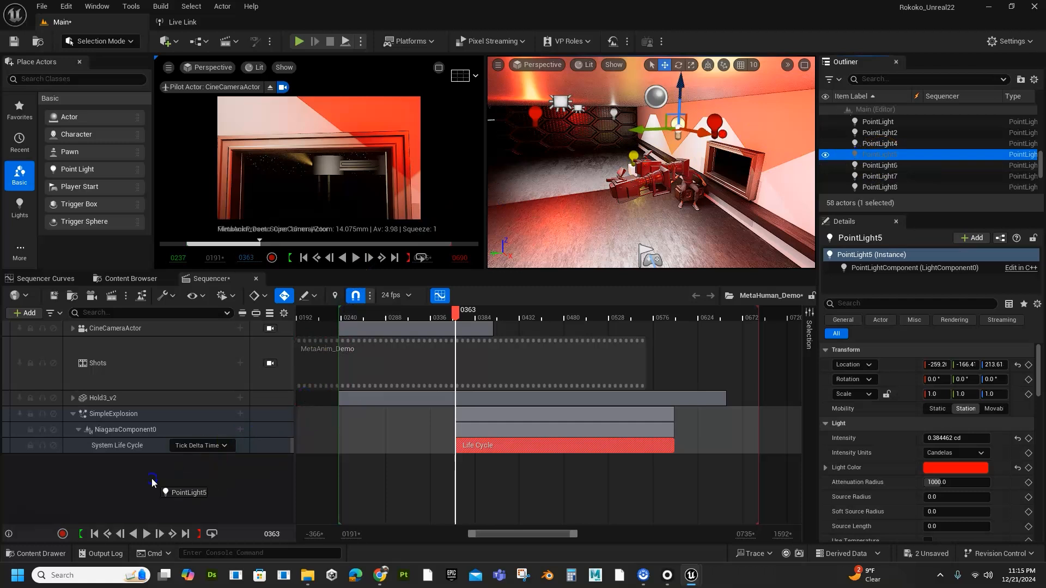
{"action": "left_click_drag", "start_coordinate": [152, 482], "coordinate": [152, 482]}
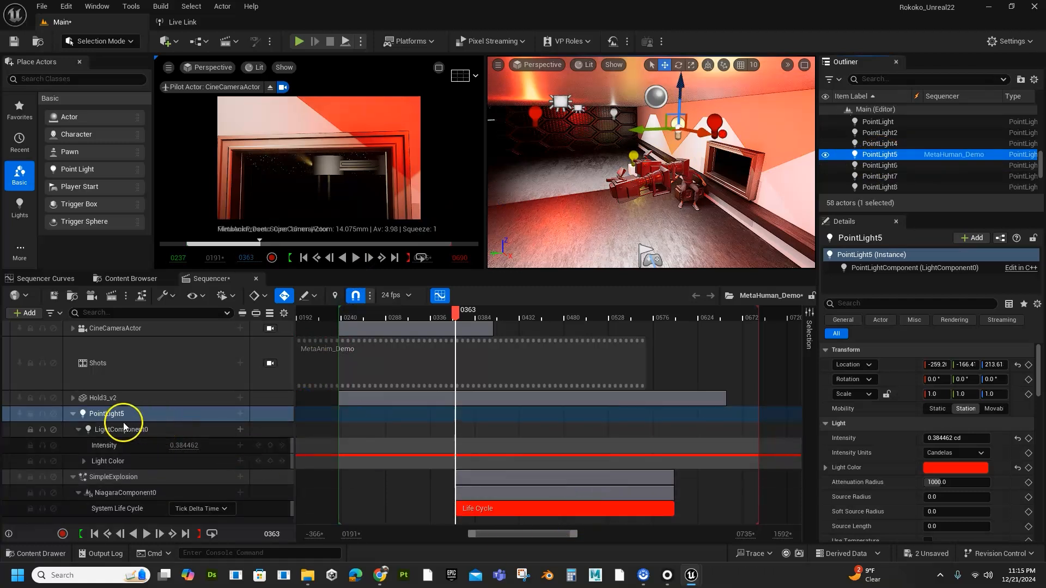
Hide the other point lights: PointLight, PointLight2, PointLight4, PointLight6, PointLight7 and PointLight8.
{"action": "left_click", "coordinate": [889, 143]}
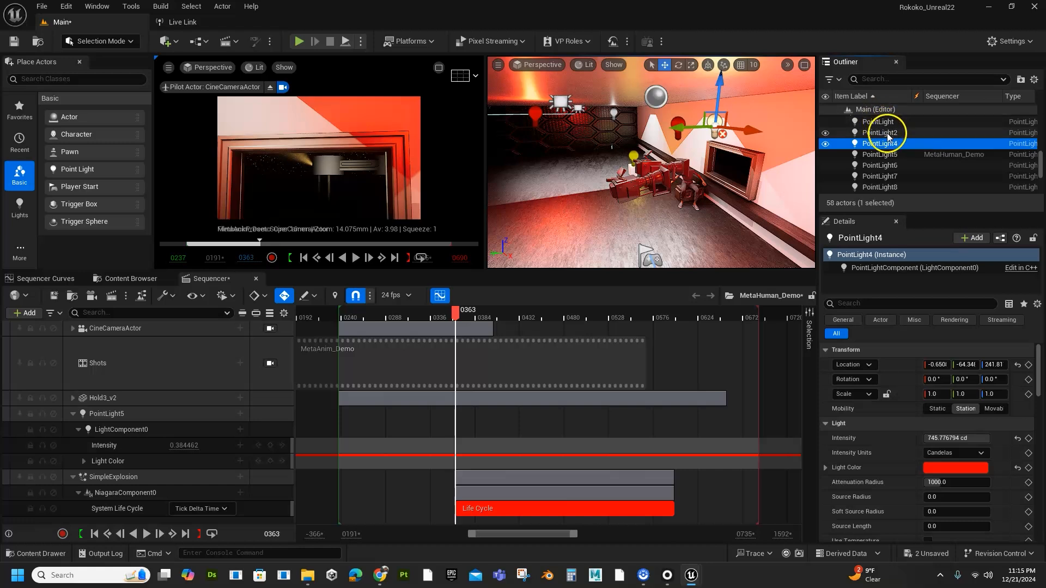
{"action": "left_click", "coordinate": [872, 122], "text": "shift"}
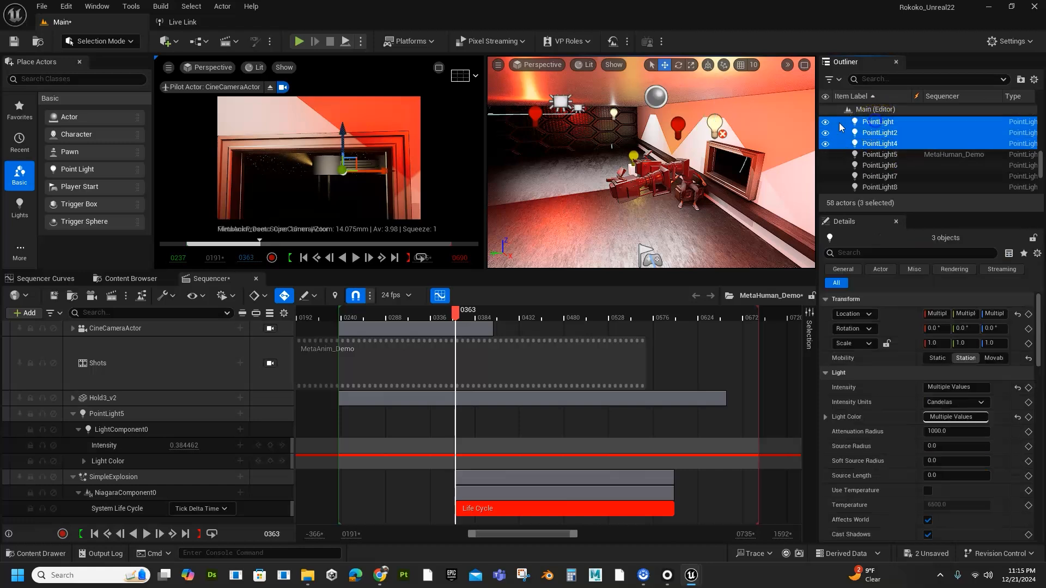
{"action": "left_click", "coordinate": [882, 166]}
{"action": "scroll", "coordinate": [884, 178], "scroll_direction": "down", "scroll_amount": 2}
{"action": "left_click", "coordinate": [875, 135], "text": "shift"}
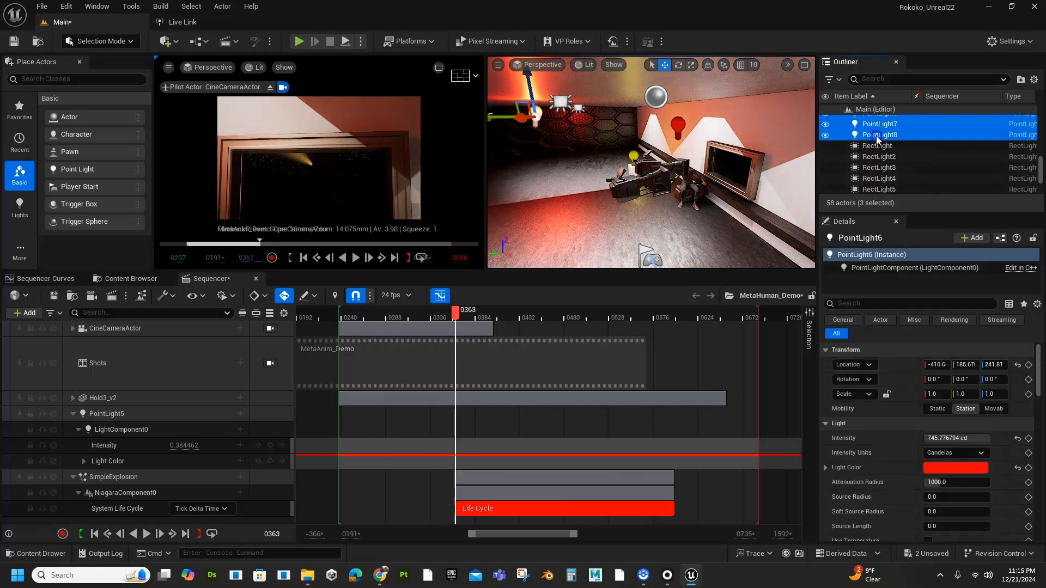
{"action": "left_click", "coordinate": [830, 136]}
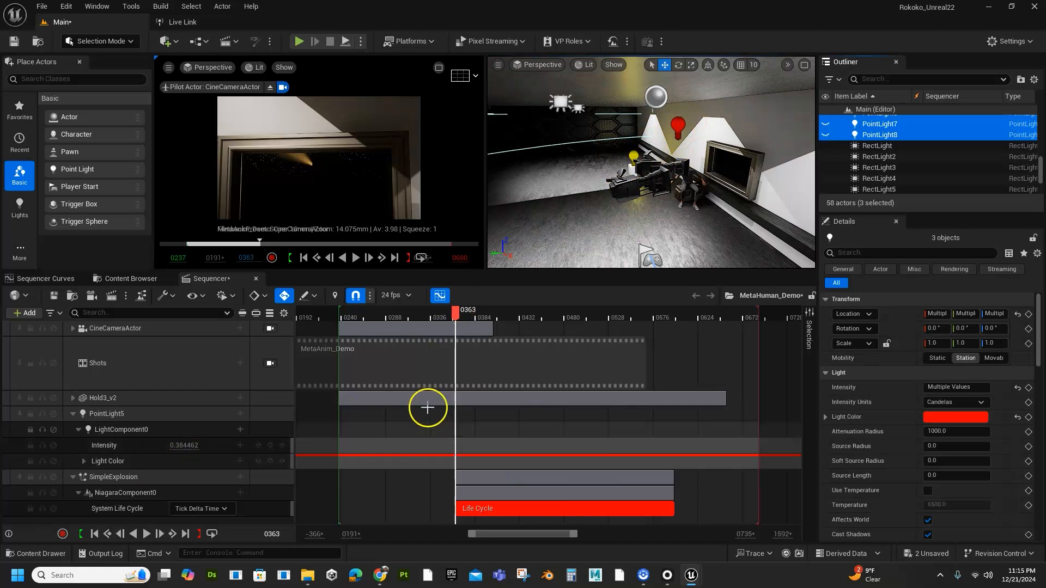
Set PointLight5's intensity to 0 and key it at frame 363, where the explosion starts.
{"action": "left_click_drag", "start_coordinate": [455, 313], "coordinate": [454, 346]}
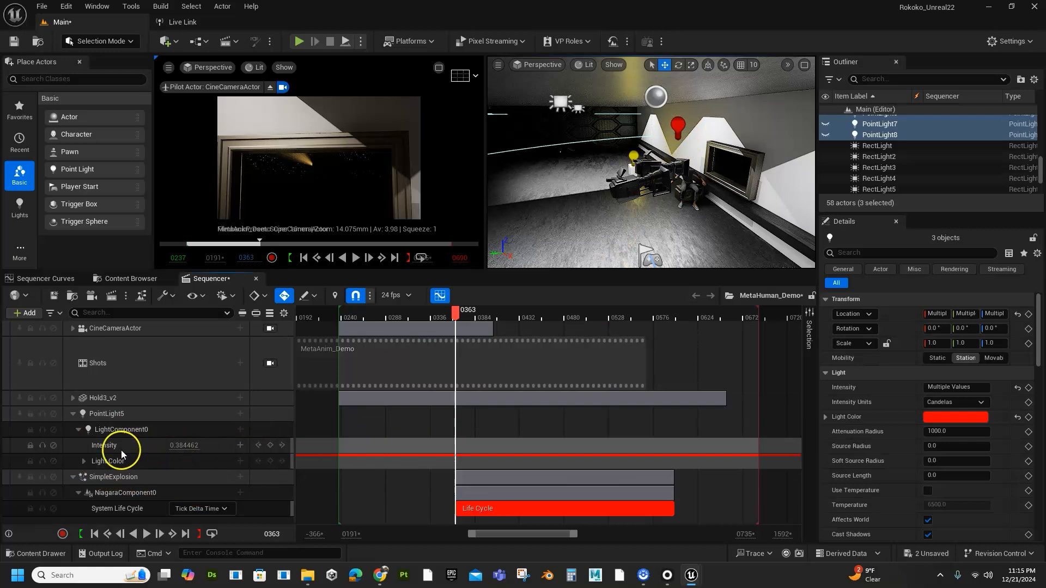
{"action": "left_click", "coordinate": [79, 430]}
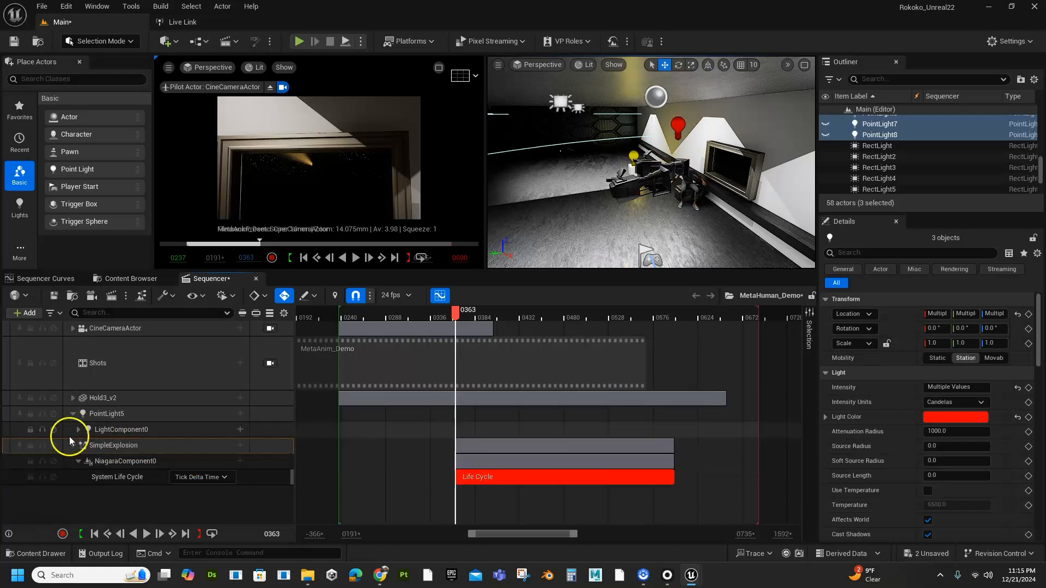
{"action": "left_click", "coordinate": [78, 430]}
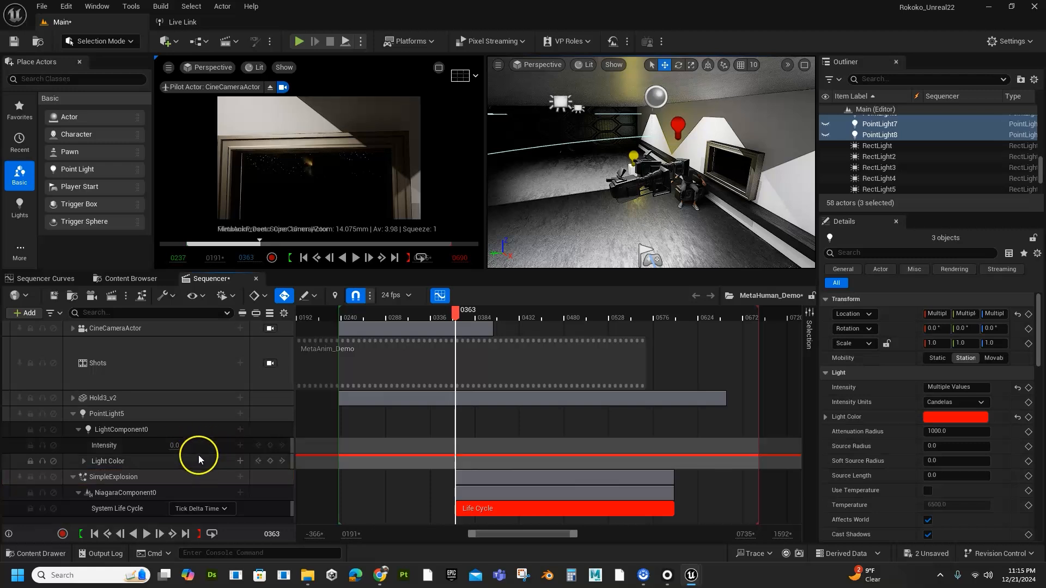
{"action": "left_click", "coordinate": [270, 446]}
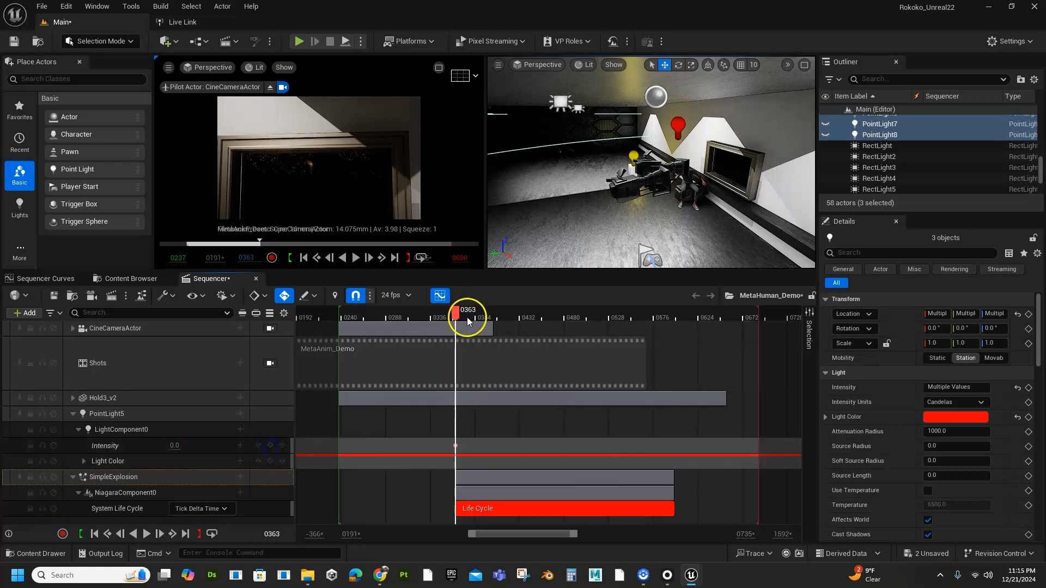
Key PointLight5's intensity at 1000 on frame 381 after trying other values.
{"action": "left_click_drag", "start_coordinate": [458, 315], "coordinate": [471, 312]}
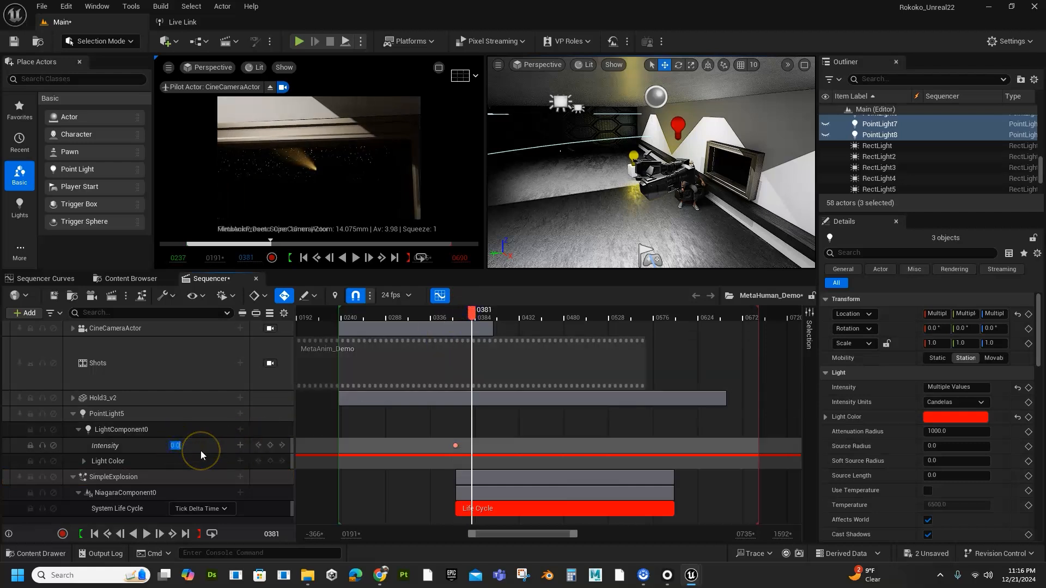
{"action": "key", "text": "Return"}
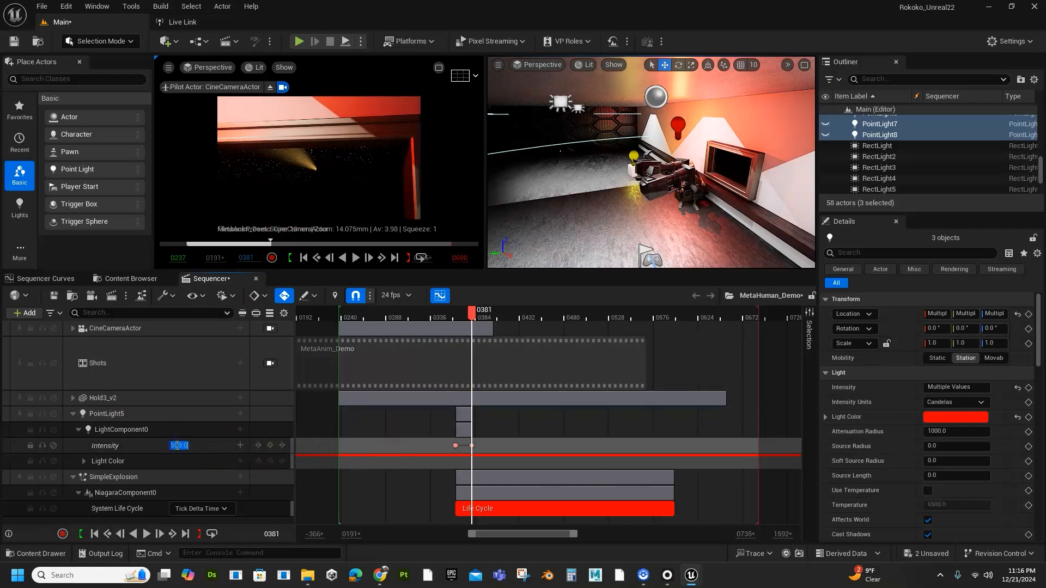
{"action": "key", "text": "Return"}
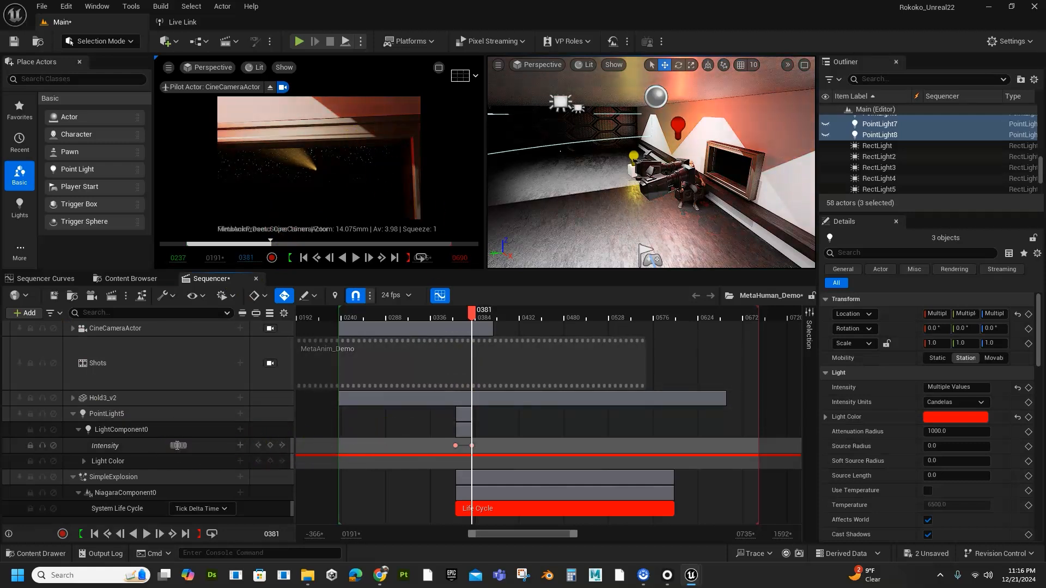
{"action": "left_click_drag", "start_coordinate": [177, 446], "coordinate": [193, 446]}
{"action": "left_click", "coordinate": [180, 446]}
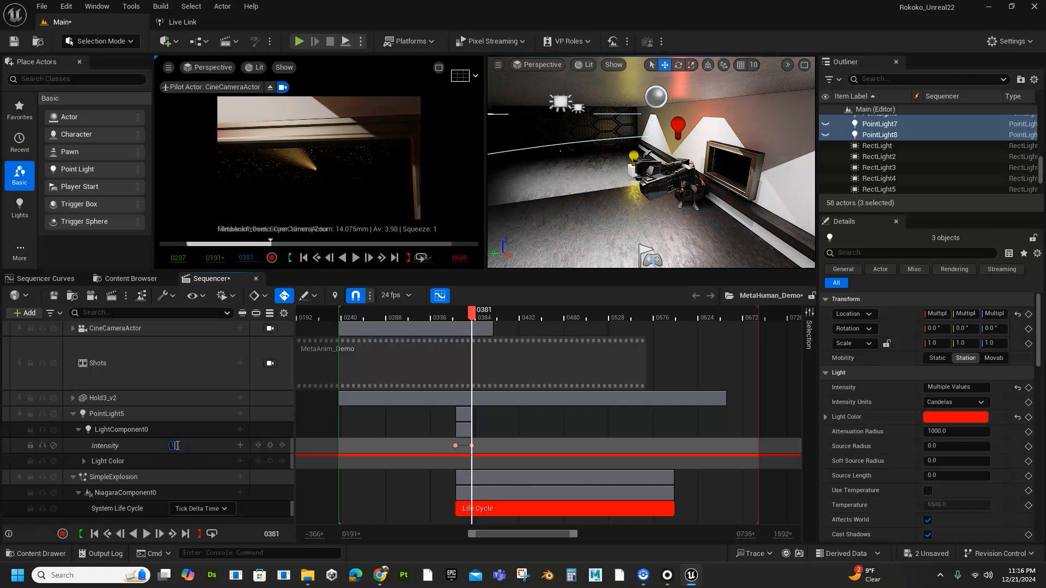
{"action": "key", "text": "Return"}
{"action": "left_click", "coordinate": [320, 219]}
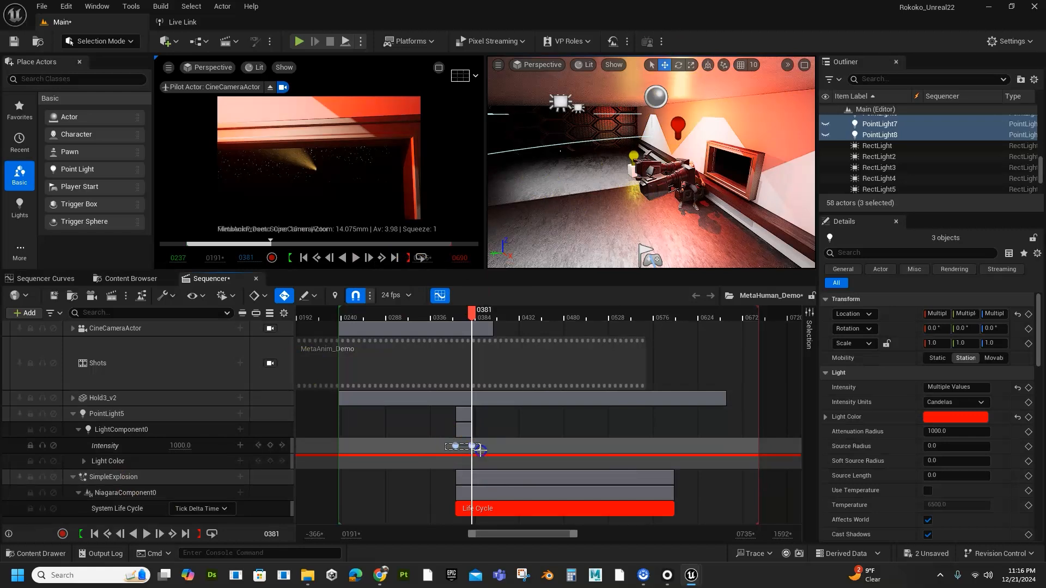
Repeat the pair of PointLight5 intensity keys along the track, with the last copy at frame 506, and play back the flicker from frame 352.
{"action": "left_click_drag", "start_coordinate": [481, 450], "coordinate": [482, 450]}
{"action": "left_click_drag", "start_coordinate": [472, 312], "coordinate": [579, 319]}
{"action": "key", "text": "ctrl+v"}
{"action": "key", "text": "ctrl+v"}
{"action": "key", "text": "ctrl+v"}
{"action": "key", "text": "ctrl+v"}
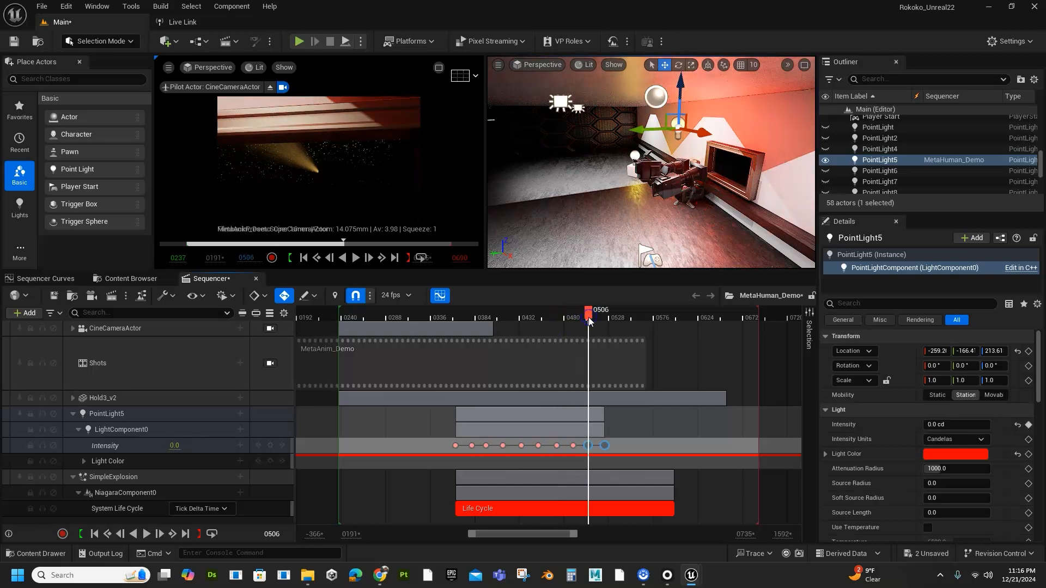
{"action": "left_click_drag", "start_coordinate": [585, 312], "coordinate": [449, 361]}
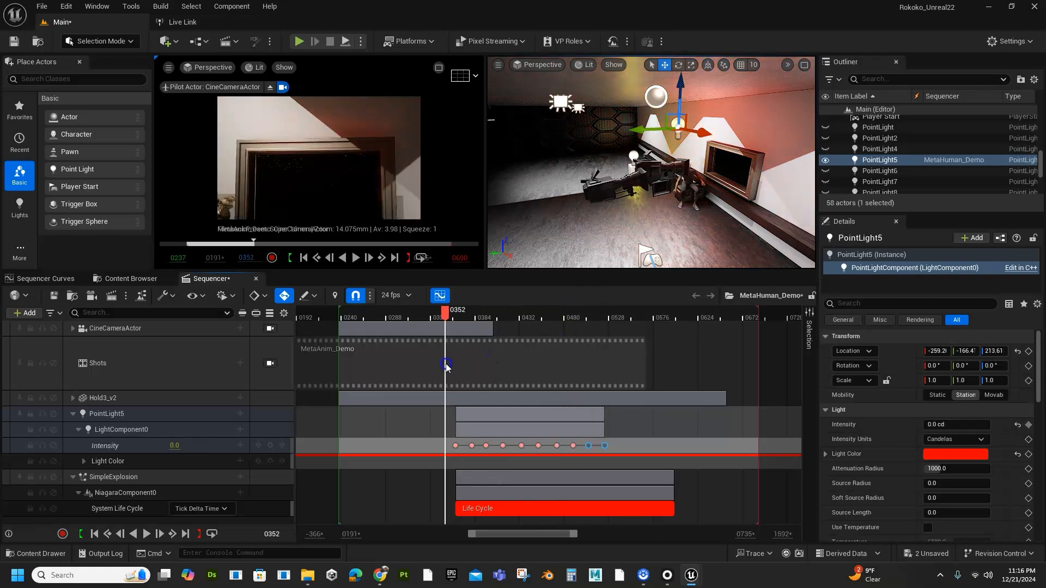
{"action": "key", "text": "space"}
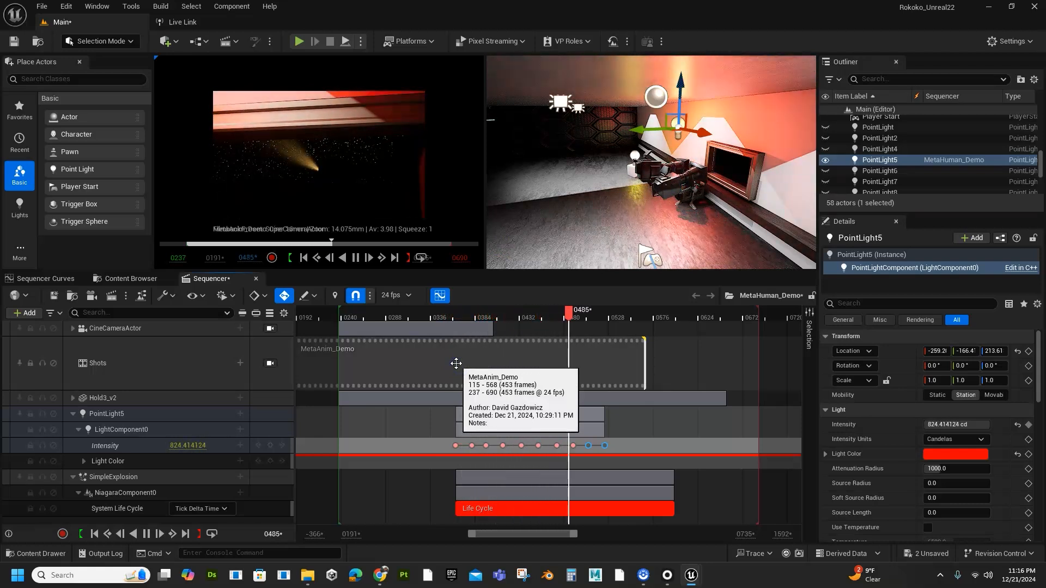
{"action": "left_click", "coordinate": [618, 353]}
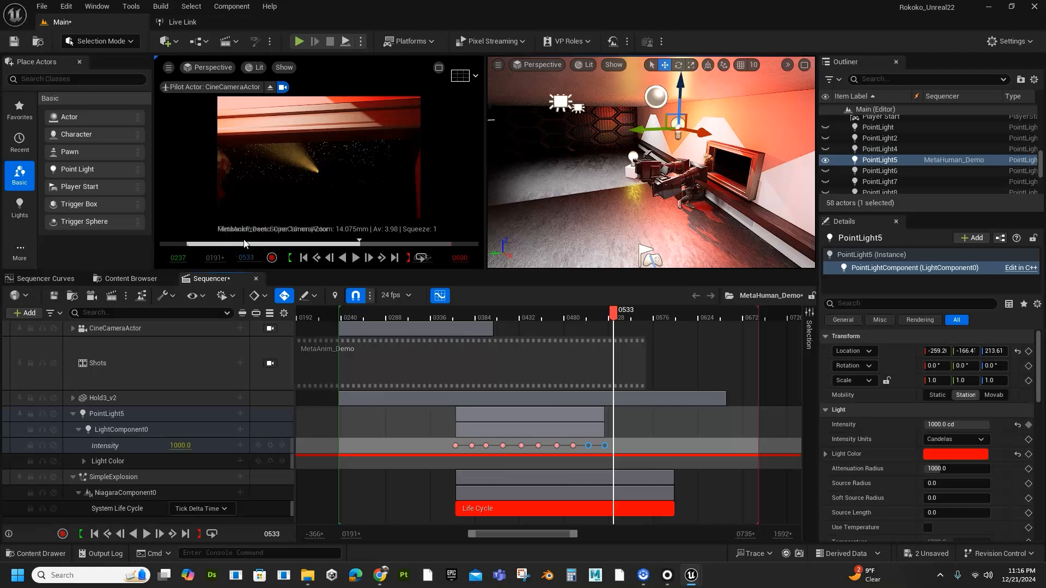
Add a Camera Shake track using BP_CamShake_01 to the CineCameraActor, starting at frame 366.
{"action": "left_click_drag", "start_coordinate": [614, 312], "coordinate": [458, 312]}
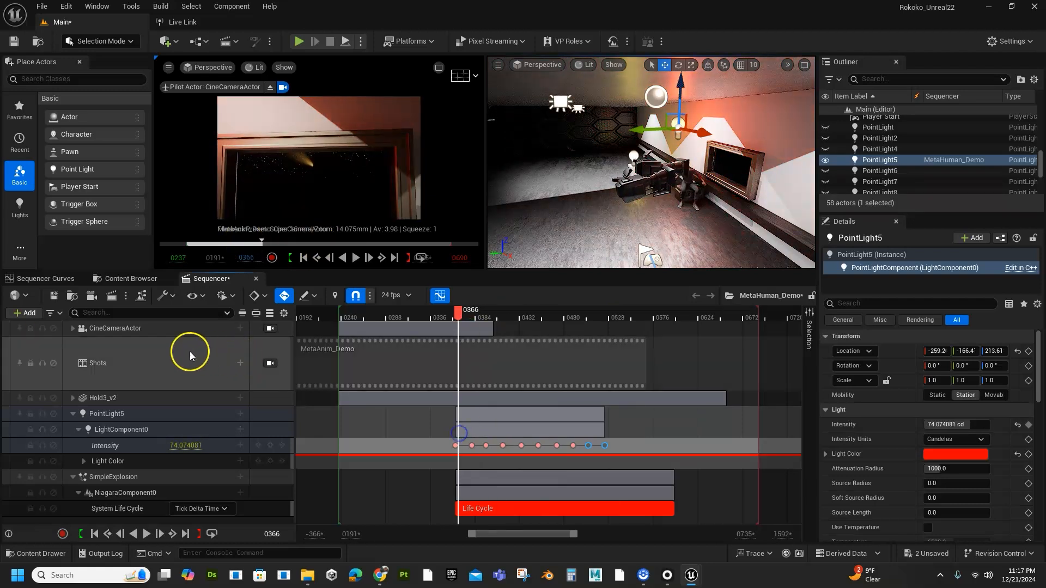
{"action": "left_click", "coordinate": [73, 329]}
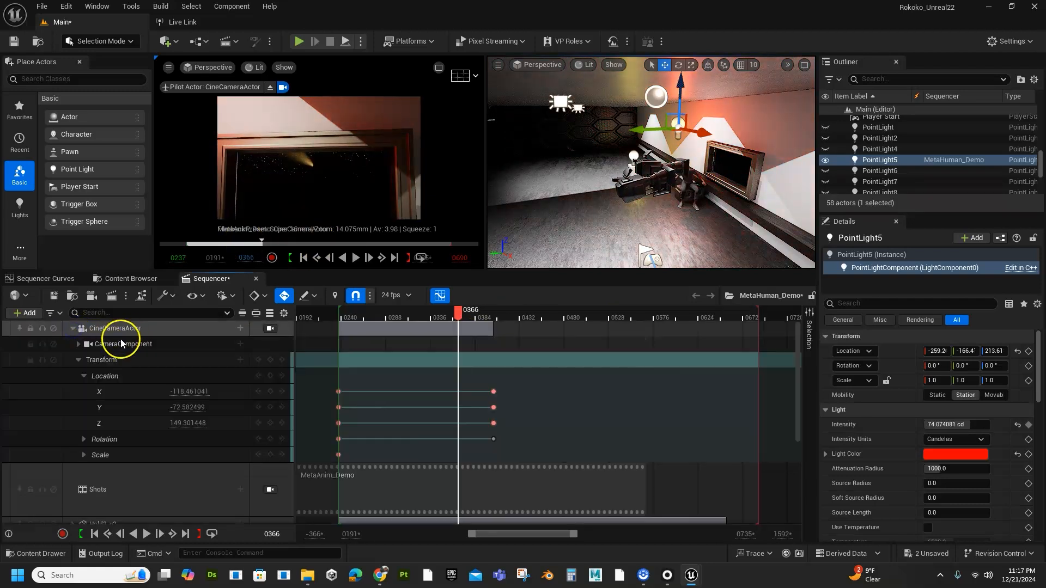
{"action": "left_click", "coordinate": [84, 438]}
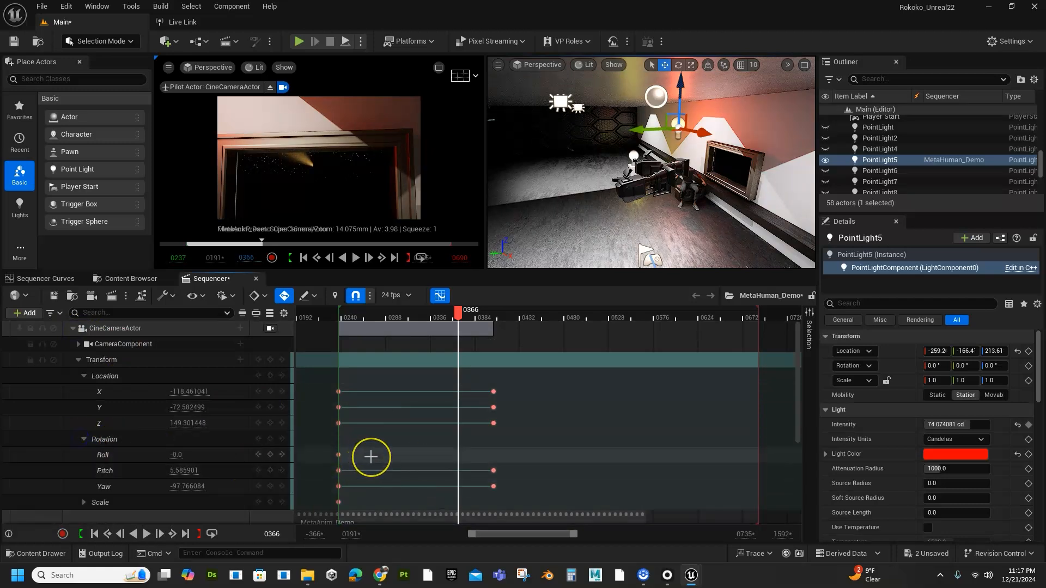
{"action": "left_click", "coordinate": [78, 361]}
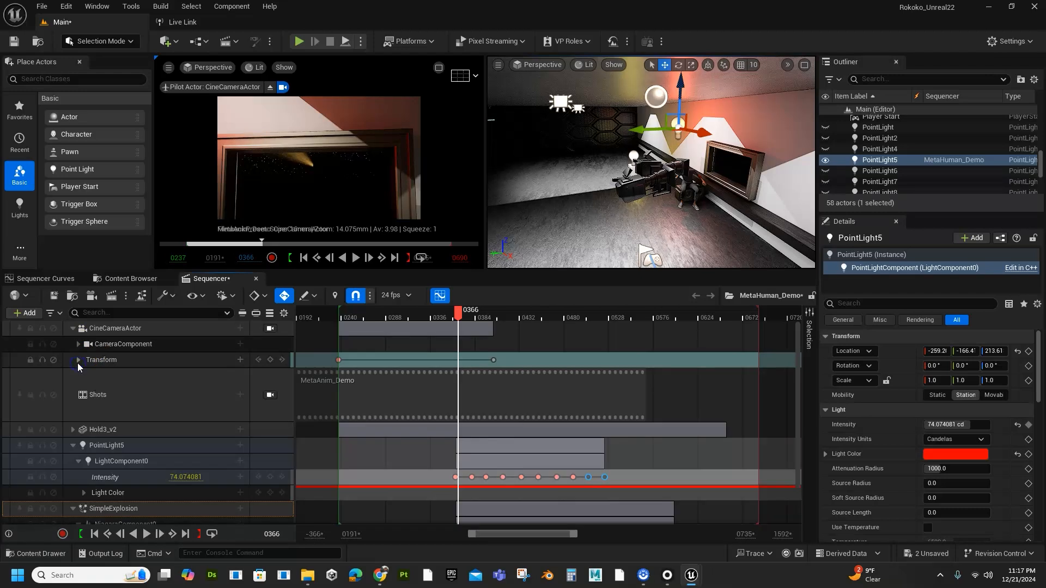
{"action": "left_click", "coordinate": [102, 328]}
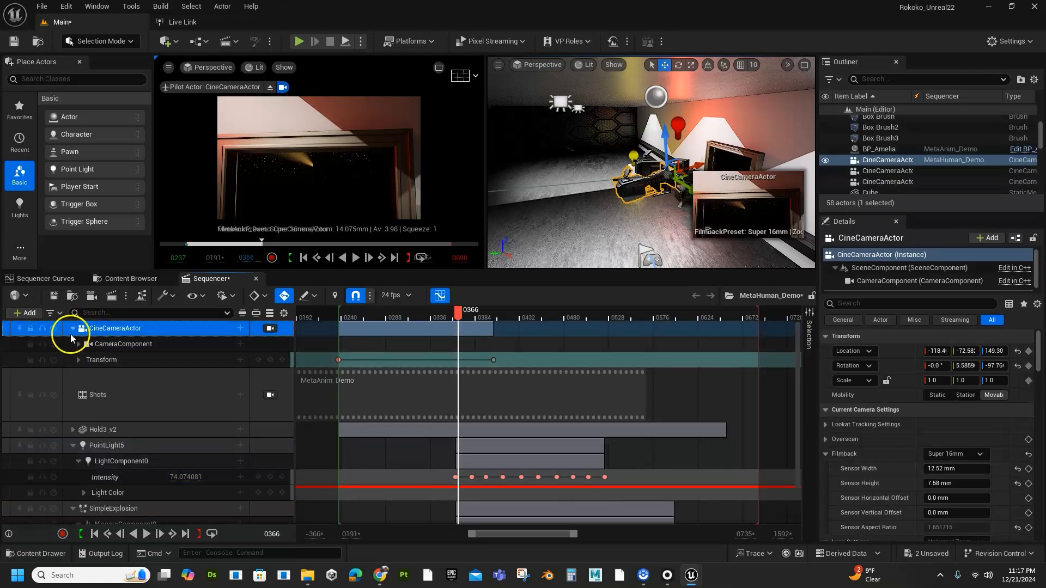
{"action": "left_click", "coordinate": [240, 328]}
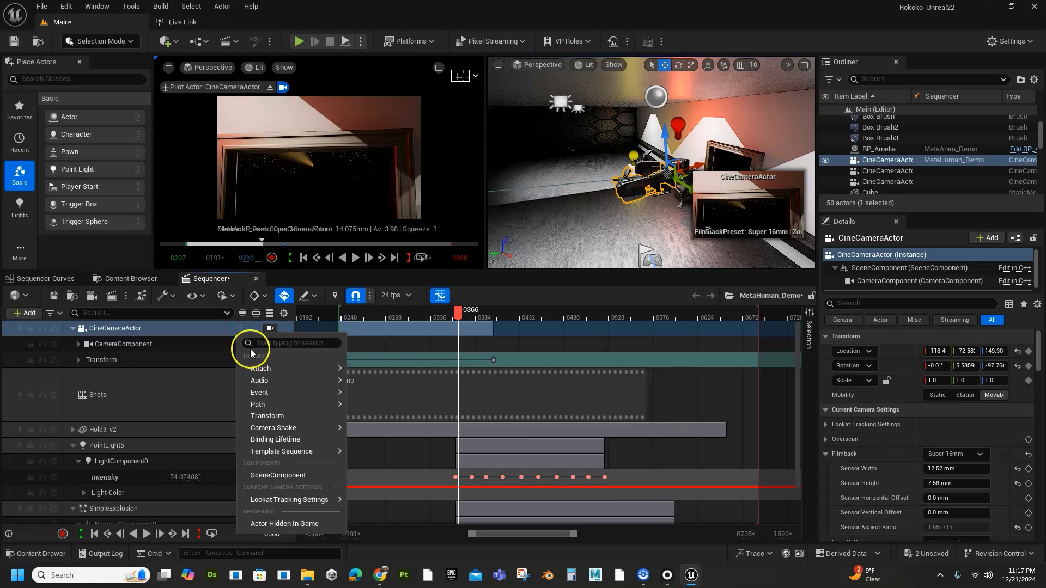
{"action": "mouse_move", "coordinate": [275, 427]}
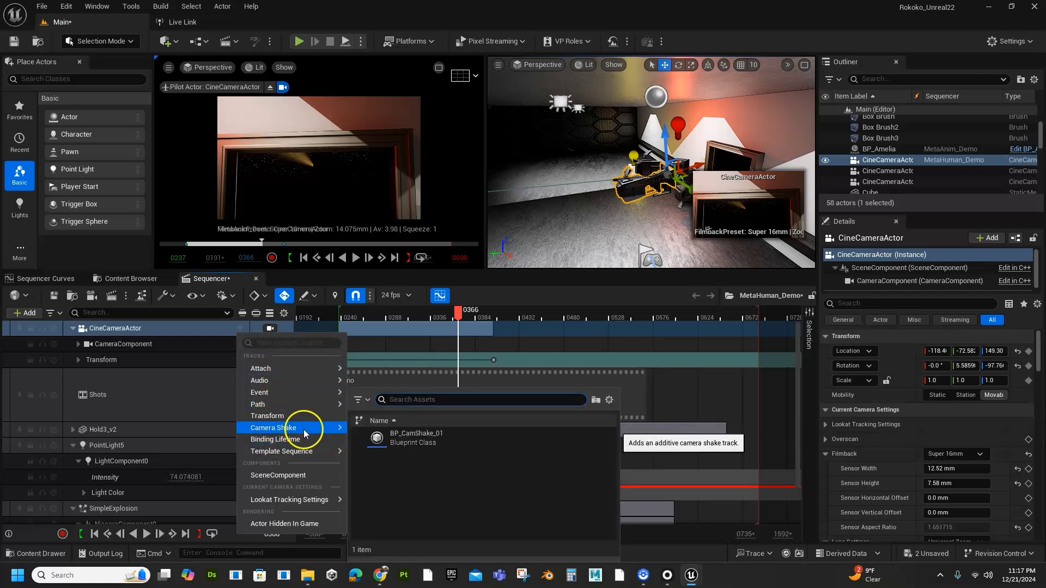
{"action": "left_click", "coordinate": [403, 438]}
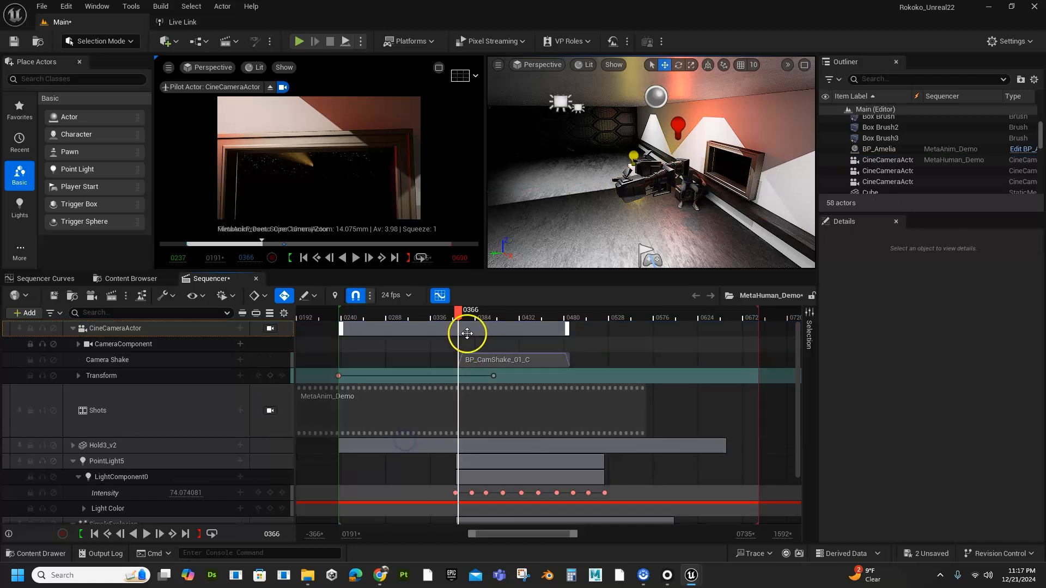
Stretch the camera shake section across the whole playback range and play back the sequence.
{"action": "left_click_drag", "start_coordinate": [459, 361], "coordinate": [344, 362]}
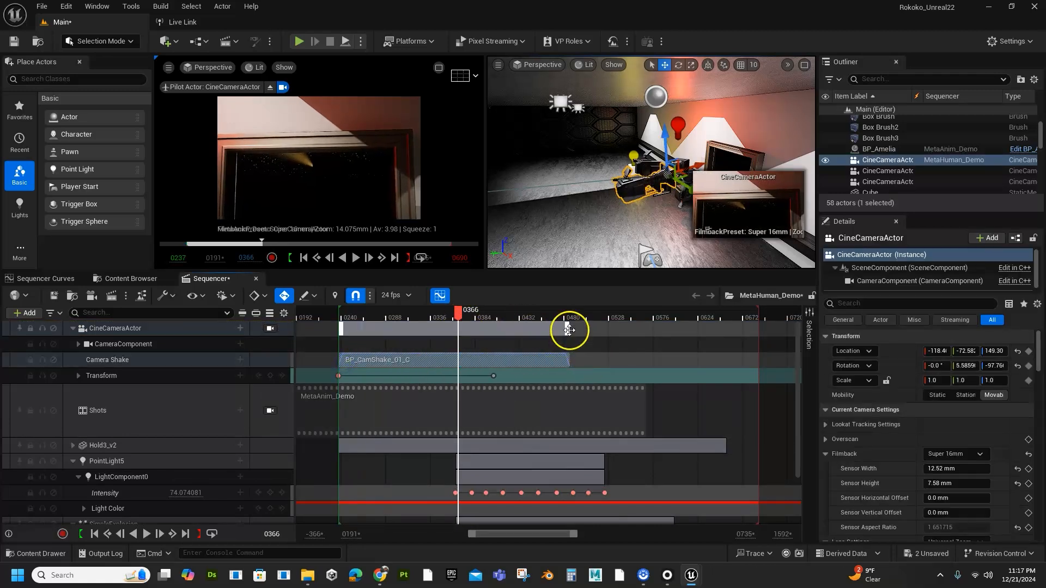
{"action": "left_click_drag", "start_coordinate": [569, 359], "coordinate": [761, 355]}
{"action": "mouse_move", "coordinate": [384, 315]}
{"action": "left_mouse_down"}
{"action": "mouse_move", "coordinate": [358, 322]}
{"action": "mouse_move", "coordinate": [387, 324]}
{"action": "left_mouse_up"}
{"action": "key", "text": "space"}
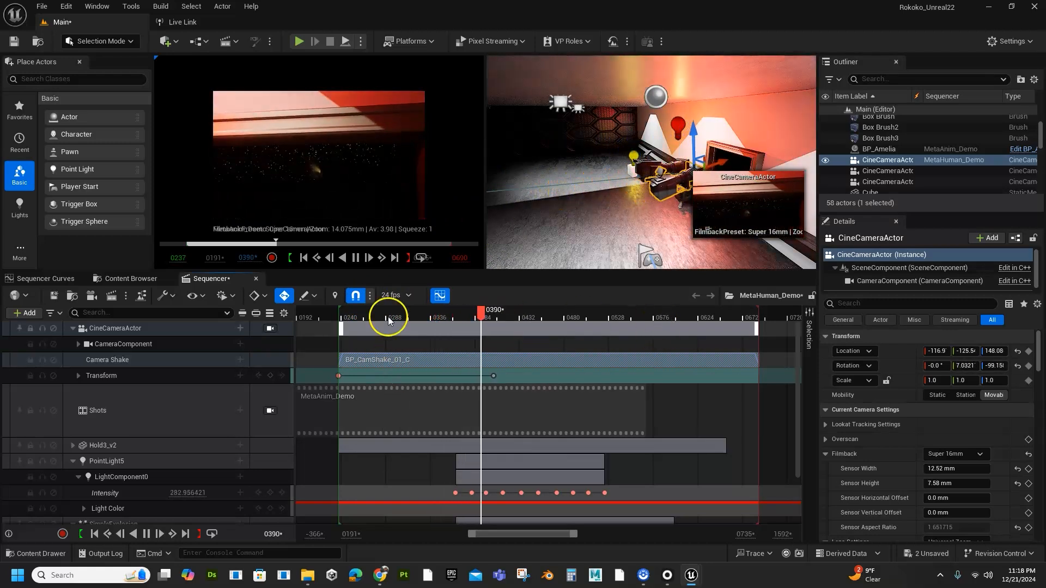
Trim the start of the camera shake section to frame 363 and play back the shot around the explosion.
{"action": "mouse_move", "coordinate": [470, 323]}
{"action": "left_mouse_down"}
{"action": "mouse_move", "coordinate": [425, 321]}
{"action": "mouse_move", "coordinate": [464, 331]}
{"action": "left_mouse_up"}
{"action": "left_click_drag", "start_coordinate": [341, 358], "coordinate": [465, 366]}
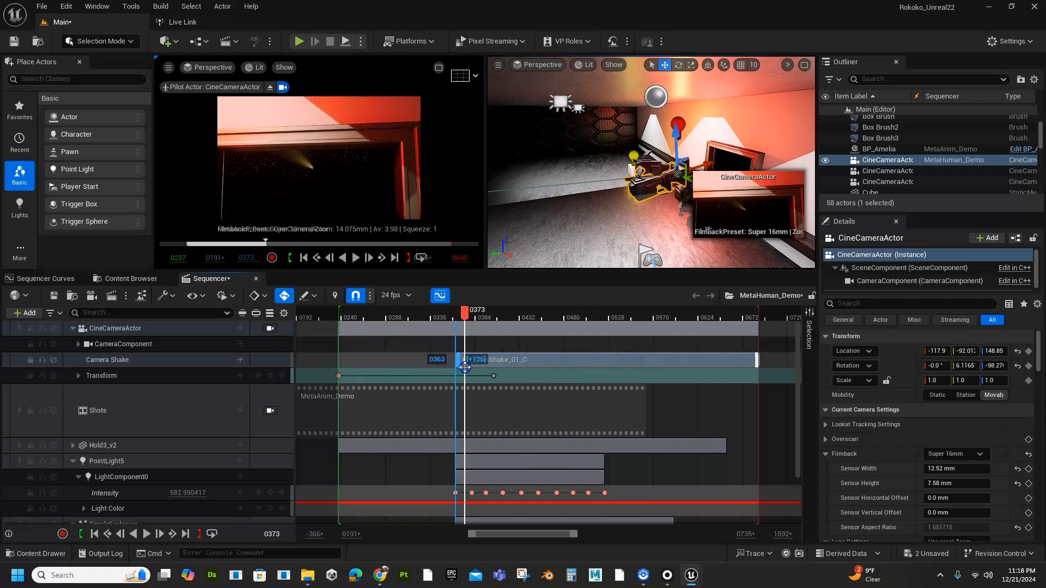
{"action": "left_click_drag", "start_coordinate": [459, 318], "coordinate": [446, 314]}
{"action": "key", "text": "space"}
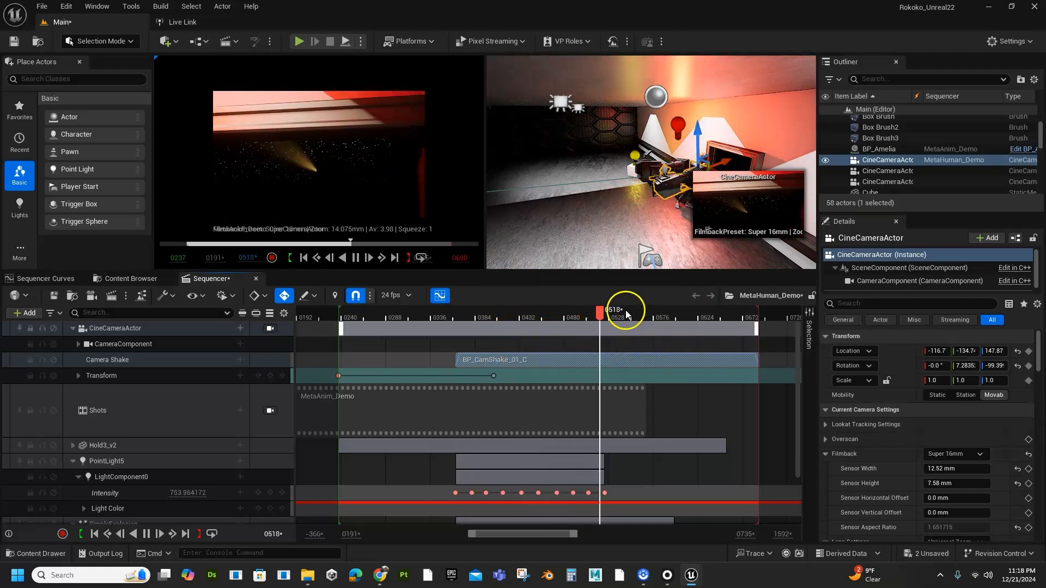
{"action": "key", "text": "space"}
{"action": "left_click", "coordinate": [488, 327]}
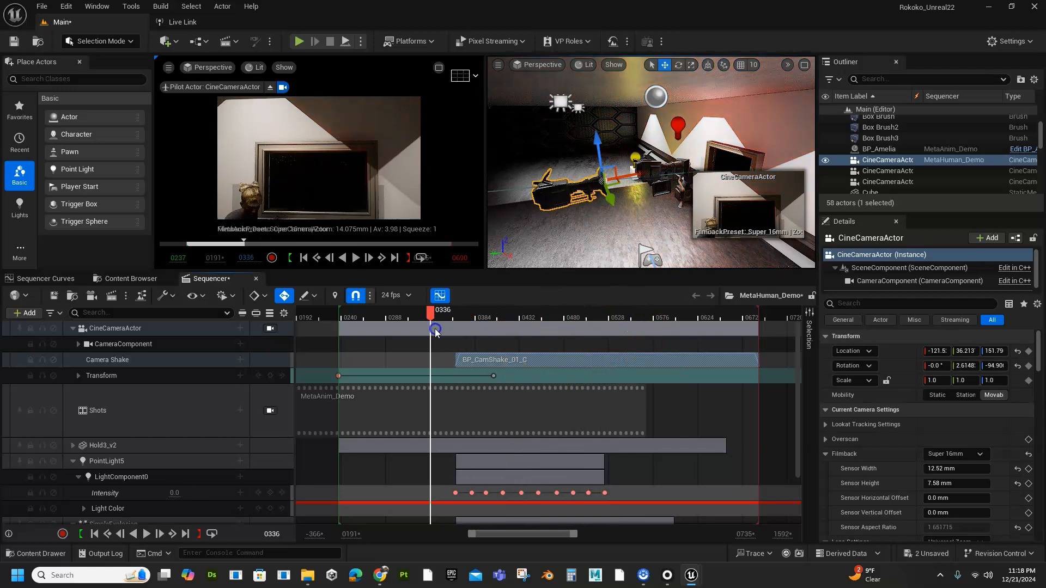
Save the level sequence and bring up the project's Content folder.
{"action": "left_click", "coordinate": [480, 352]}
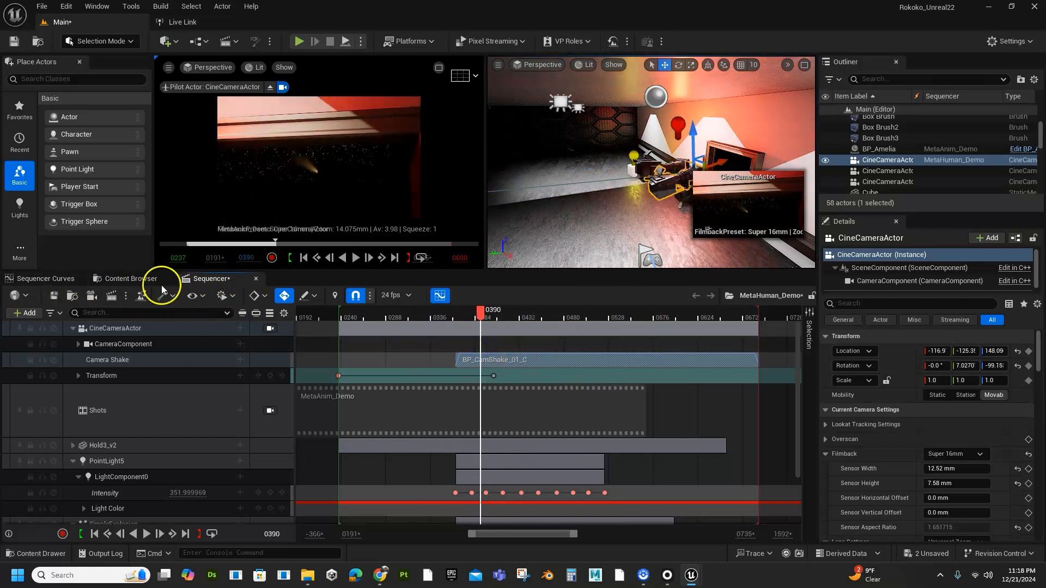
{"action": "left_click", "coordinate": [57, 295]}
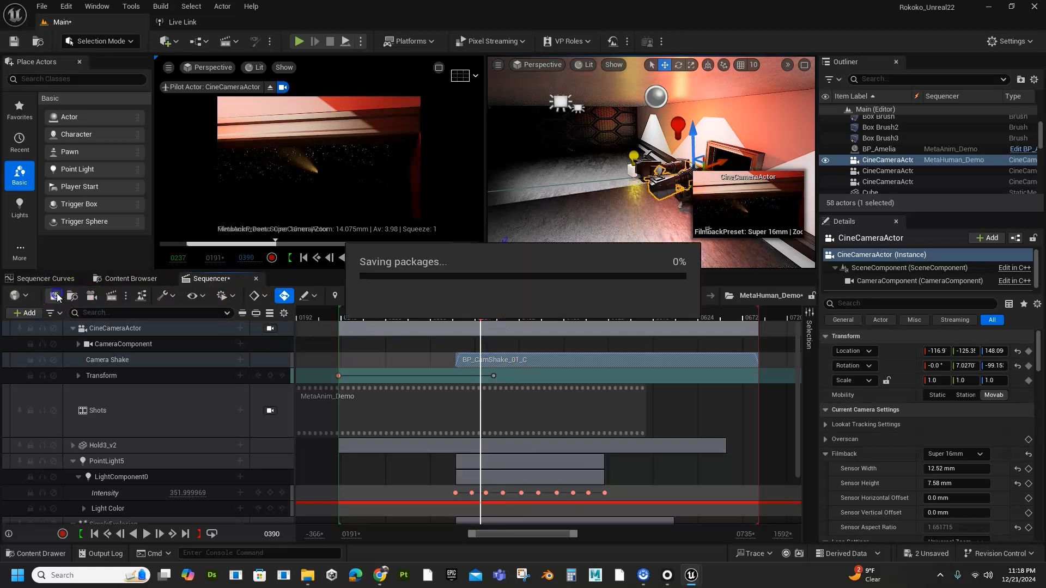
{"action": "left_click", "coordinate": [137, 278]}
{"action": "left_click", "coordinate": [244, 295]}
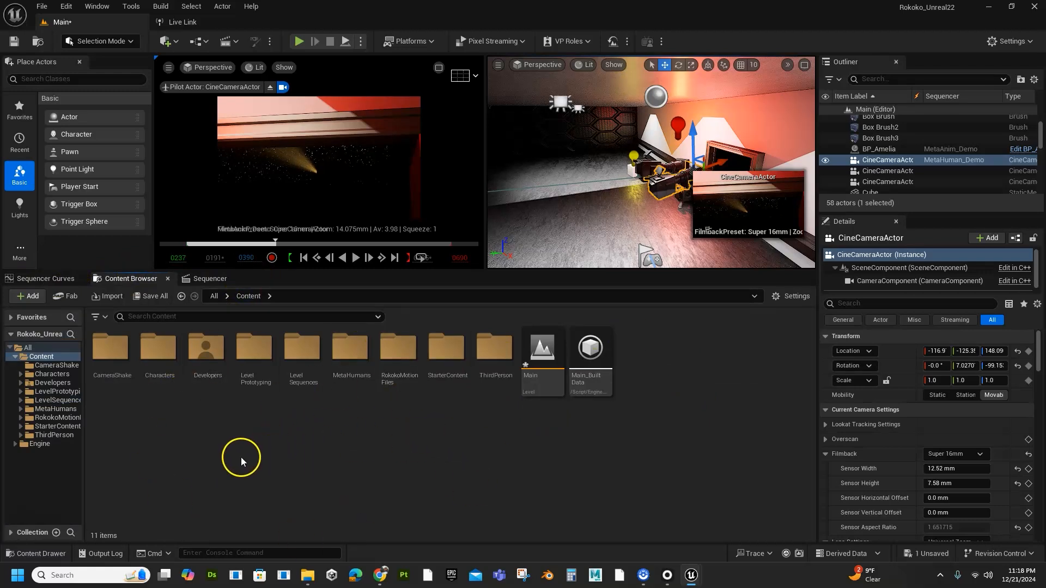
Create a Blueprint Class in the Content folder with DefaultCameraShakeBase as its parent class.
{"action": "right_click", "coordinate": [269, 436]}
{"action": "mouse_move", "coordinate": [295, 373]}
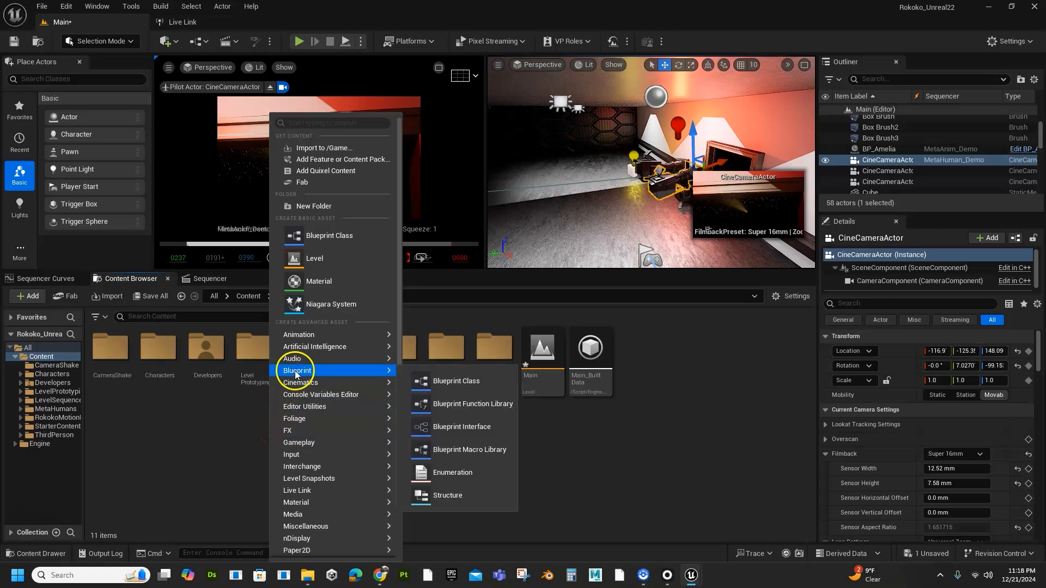
{"action": "left_click", "coordinate": [448, 382]}
{"action": "left_click_drag", "start_coordinate": [481, 171], "coordinate": [399, 132]}
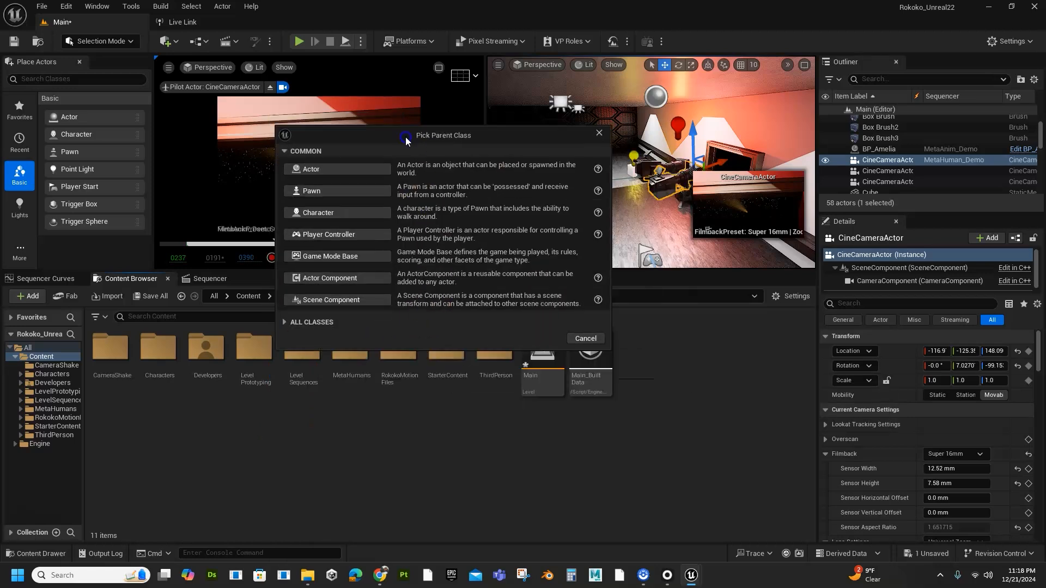
{"action": "left_click", "coordinate": [279, 320]}
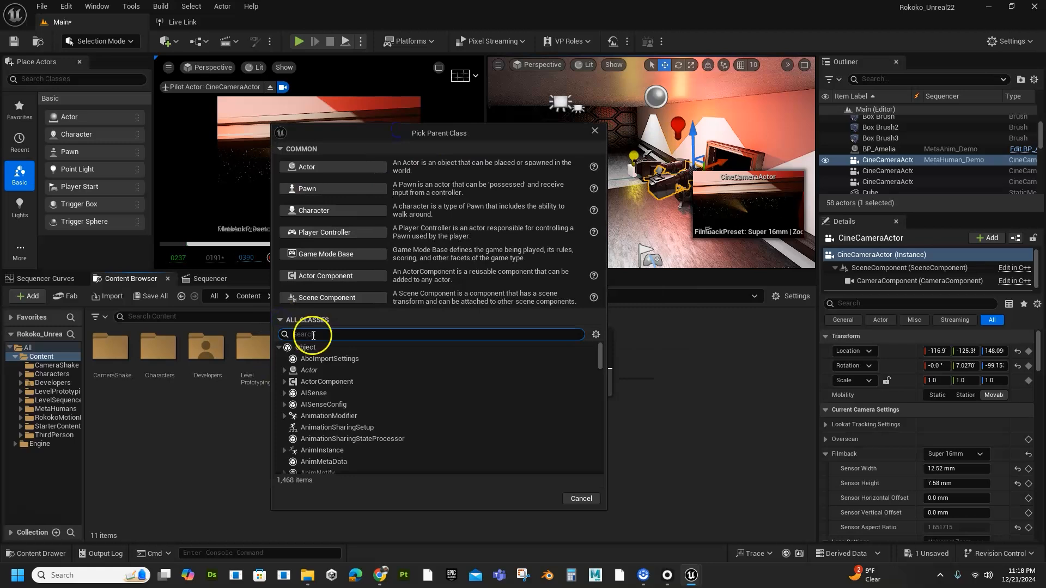
{"action": "type", "text": "camear"}
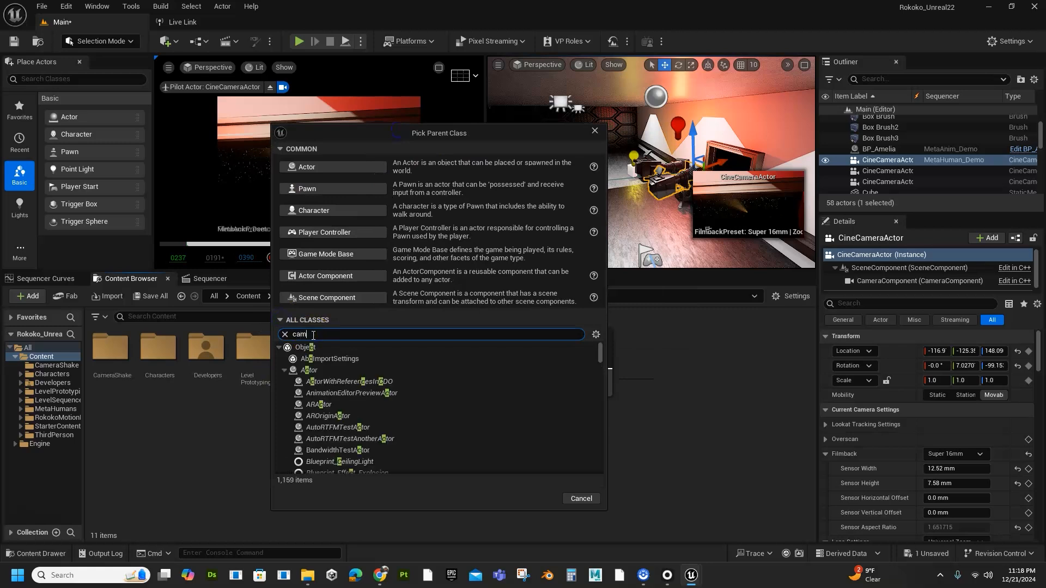
{"action": "key", "text": "BackSpace"}
{"action": "key", "text": "BackSpace"}
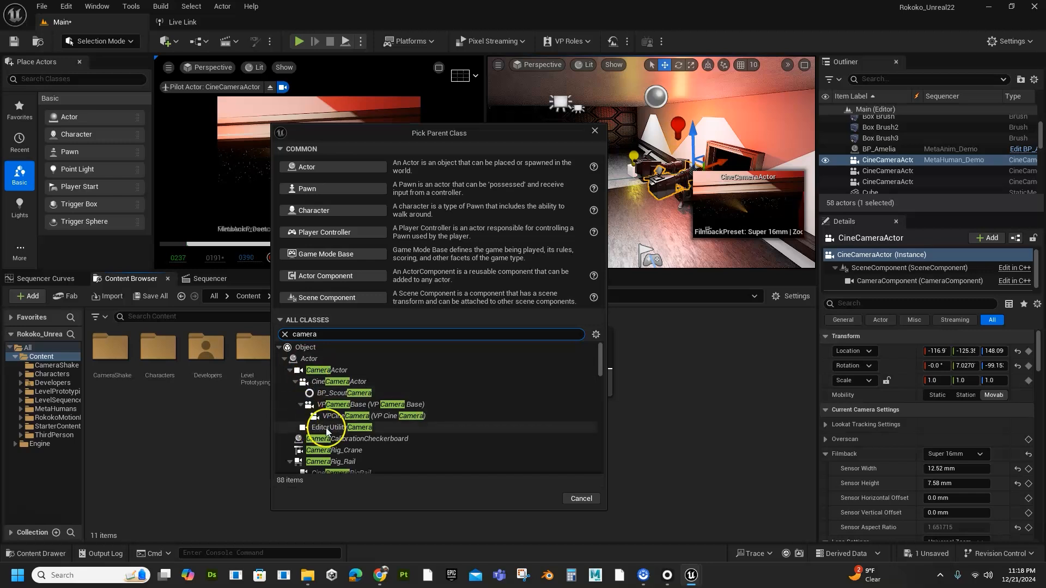
{"action": "scroll", "coordinate": [417, 449], "scroll_direction": "down", "scroll_amount": 5}
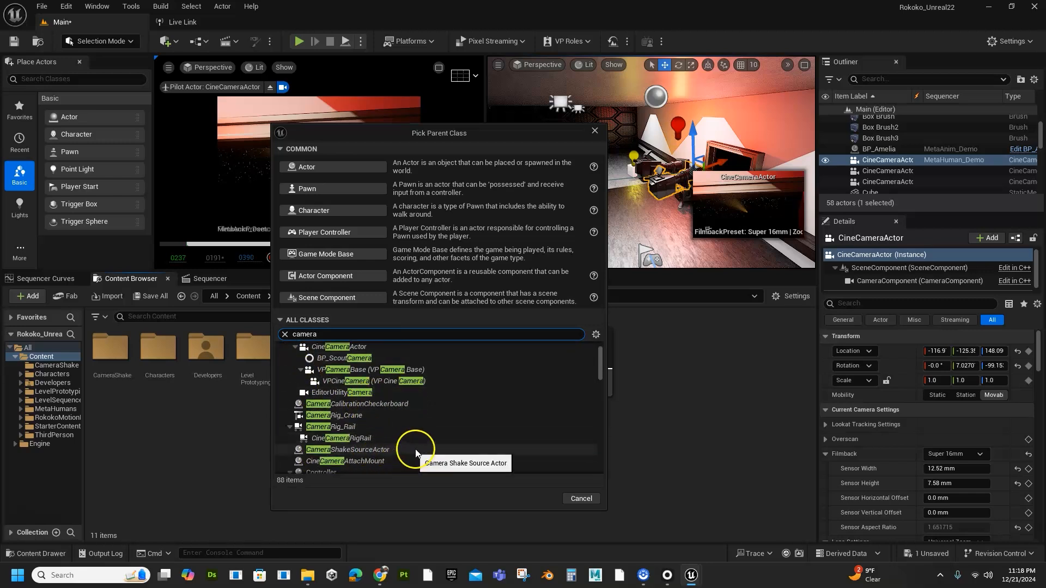
{"action": "scroll", "coordinate": [419, 447], "scroll_direction": "down", "scroll_amount": 4}
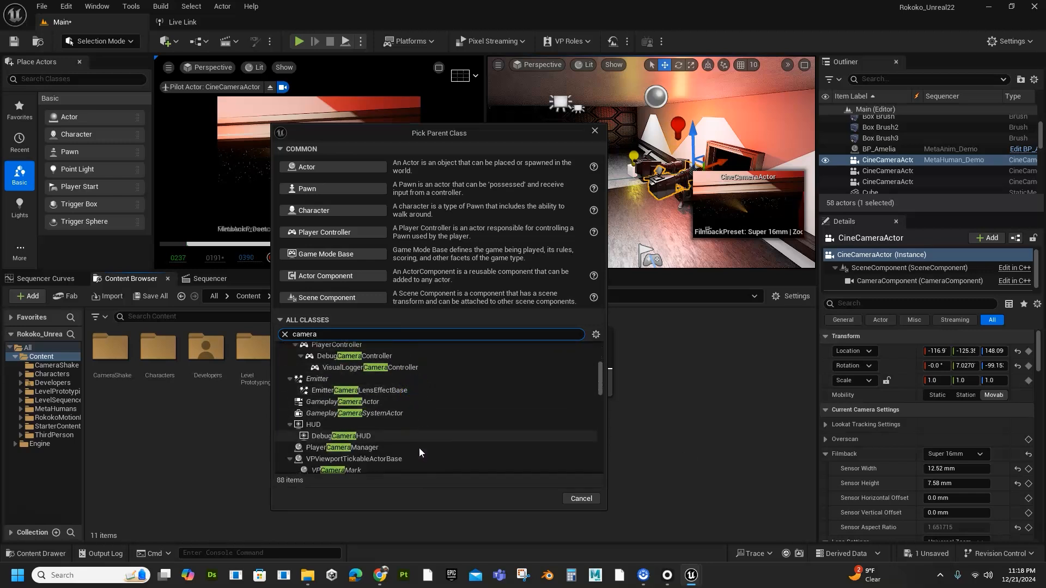
{"action": "type", "text": "shake"}
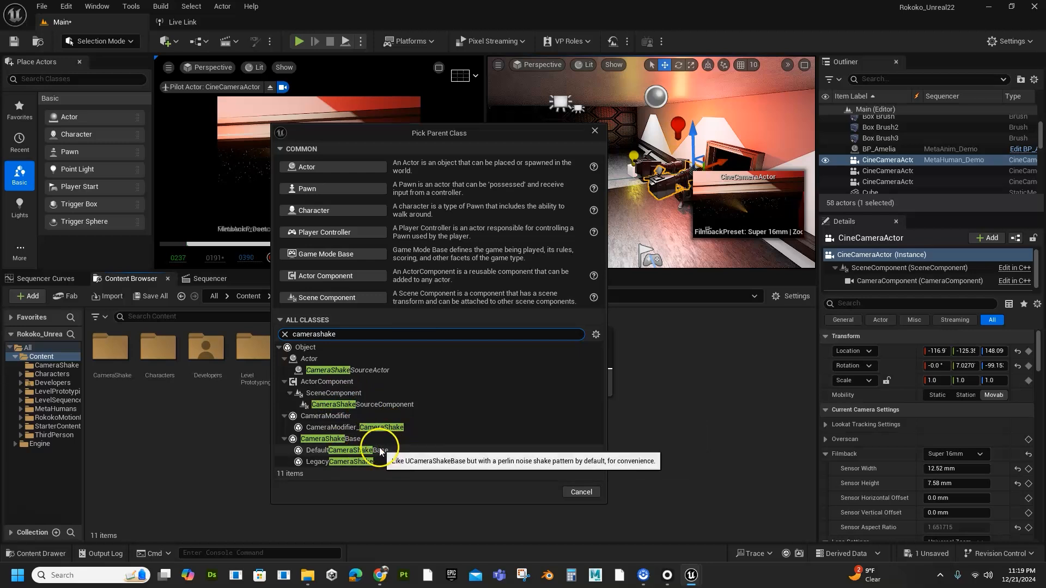
{"action": "left_click", "coordinate": [348, 451]}
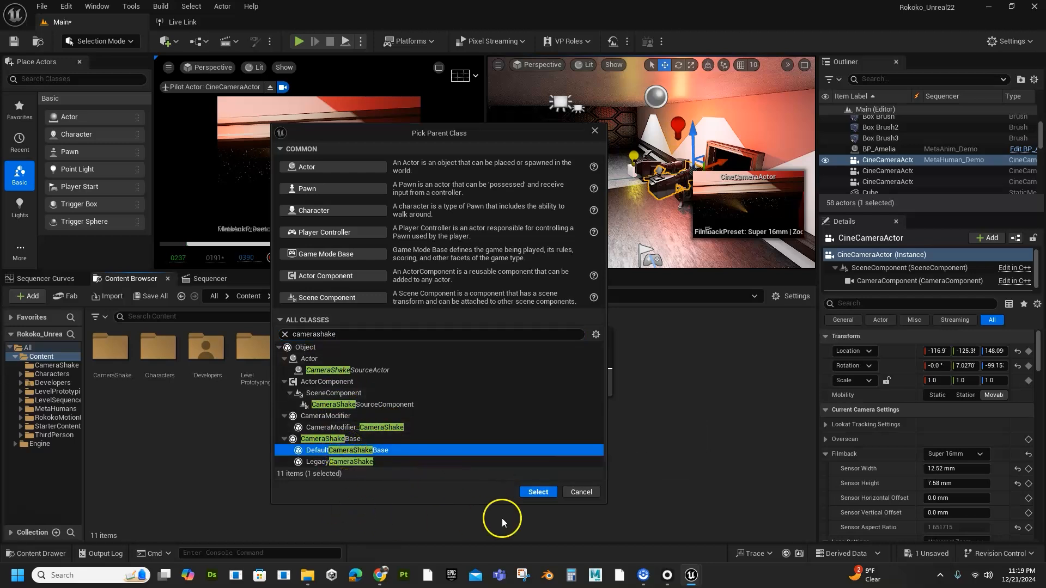
{"action": "left_click", "coordinate": [539, 492]}
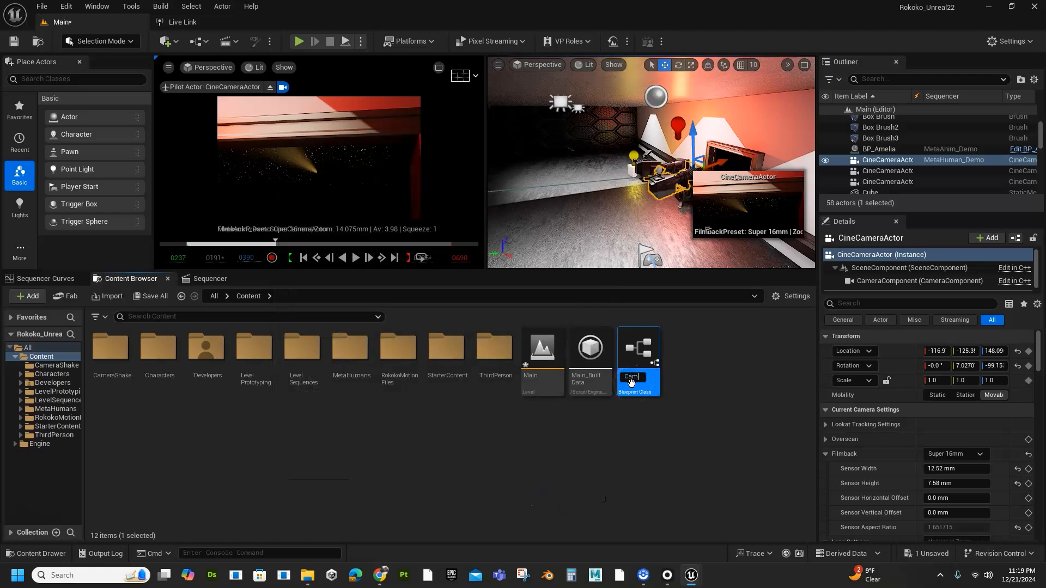
Name the new Blueprint class CamShake2 and open it for editing.
{"action": "type", "text": "Cam"}
{"action": "key", "text": "Return"}
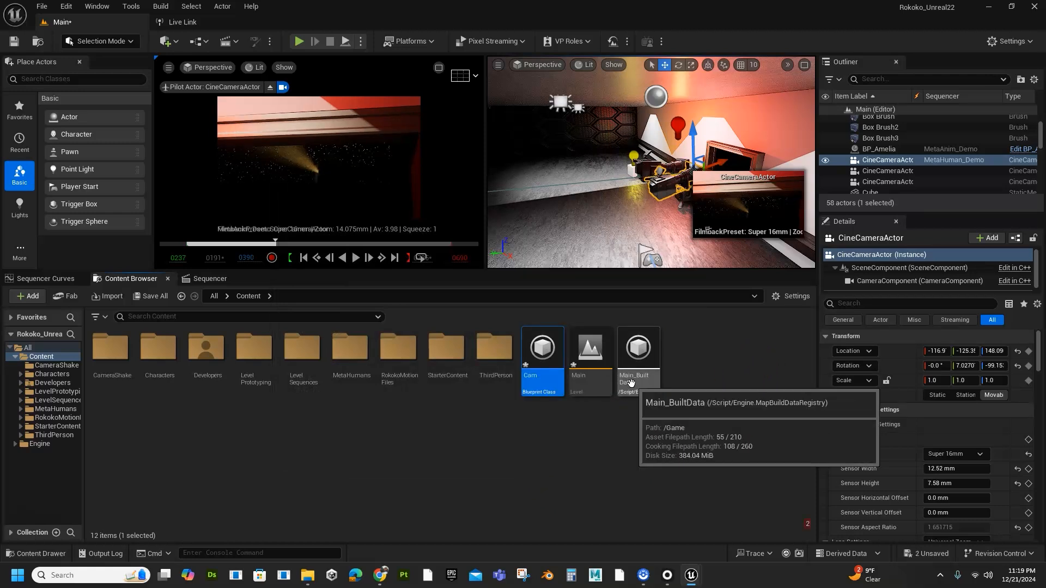
{"action": "type", "text": "Shake2"}
{"action": "key", "text": "Return"}
{"action": "double_click", "coordinate": [544, 357]}
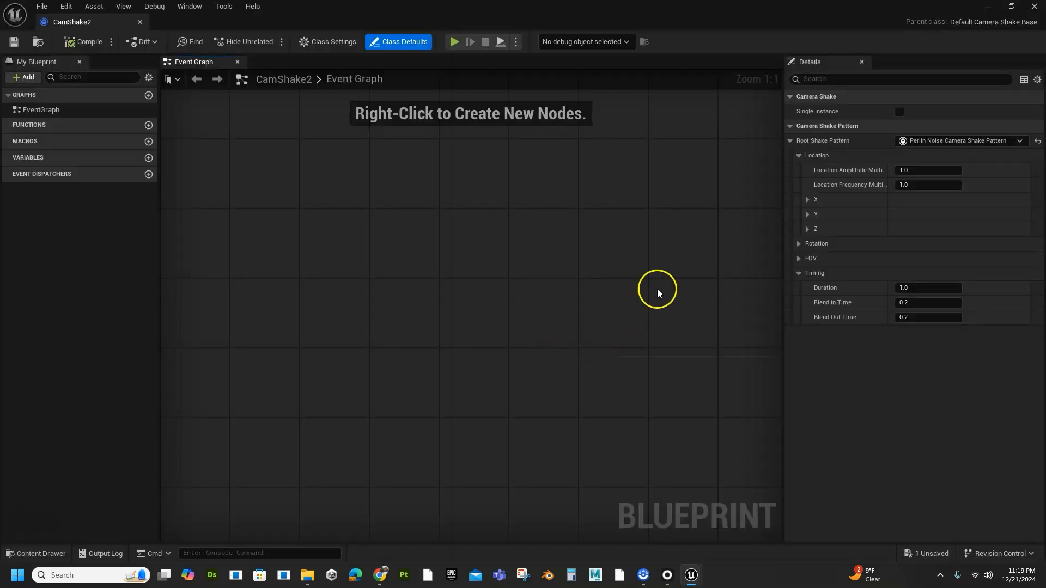
{"action": "double_click", "coordinate": [338, 81]}
{"action": "left_click", "coordinate": [418, 214]}
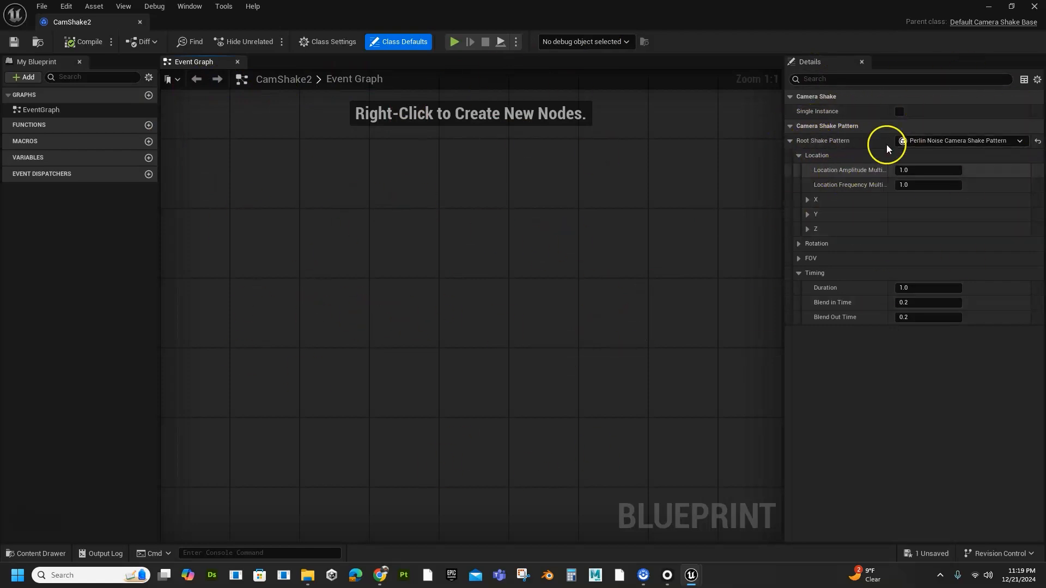
Set the location and rotation amplitude and frequency multipliers of CamShake2 all to 50.
{"action": "left_click", "coordinate": [790, 127]}
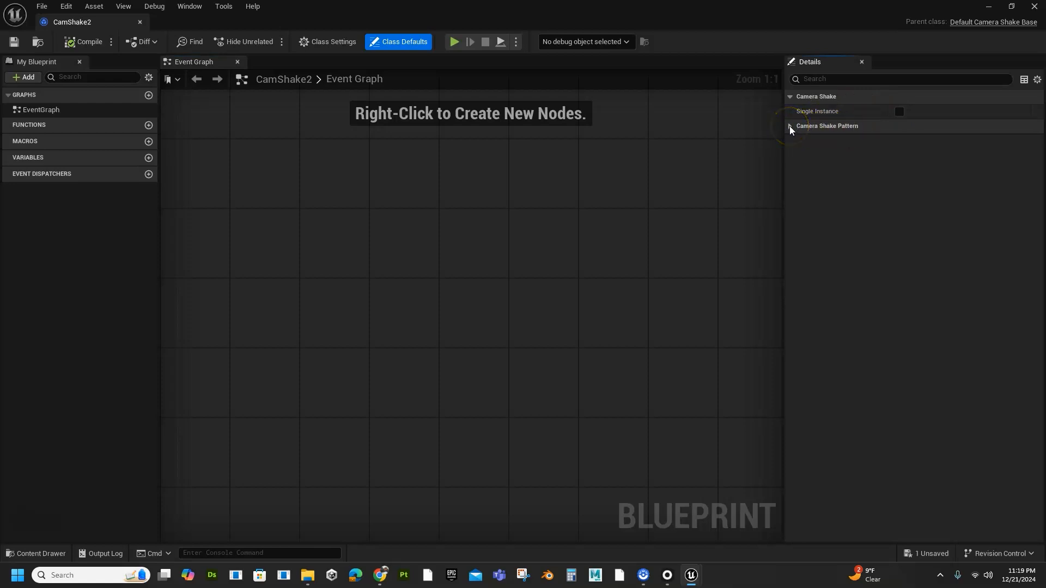
{"action": "left_click", "coordinate": [790, 127]}
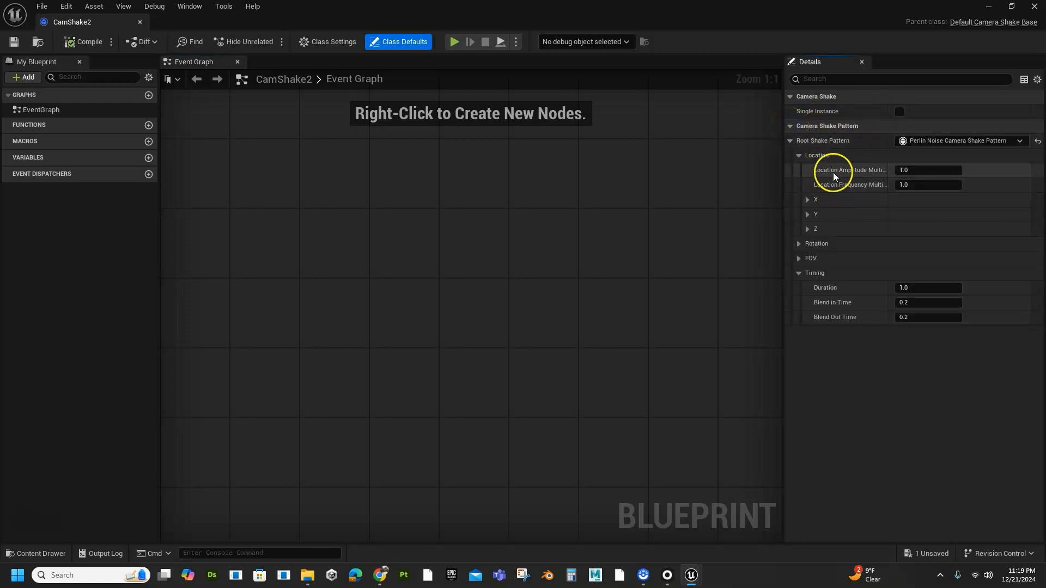
{"action": "left_click", "coordinate": [799, 244]}
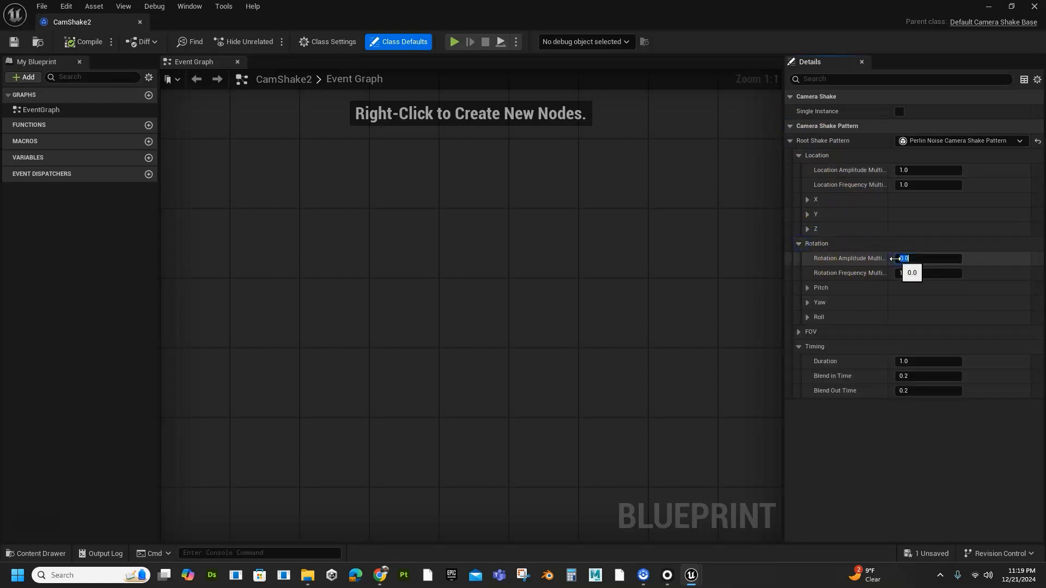
{"action": "left_click", "coordinate": [905, 274]}
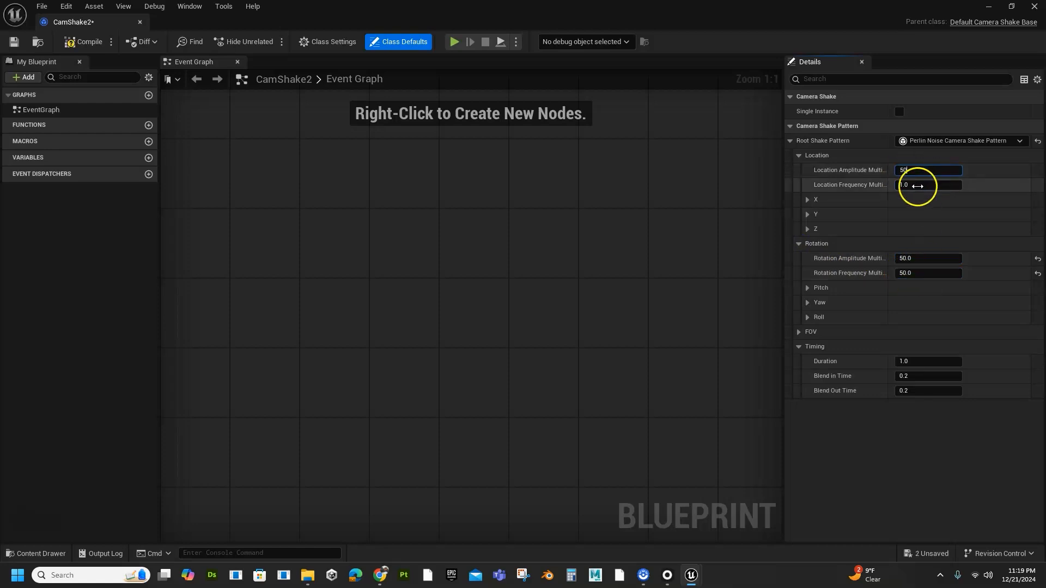
{"action": "key", "text": "Return"}
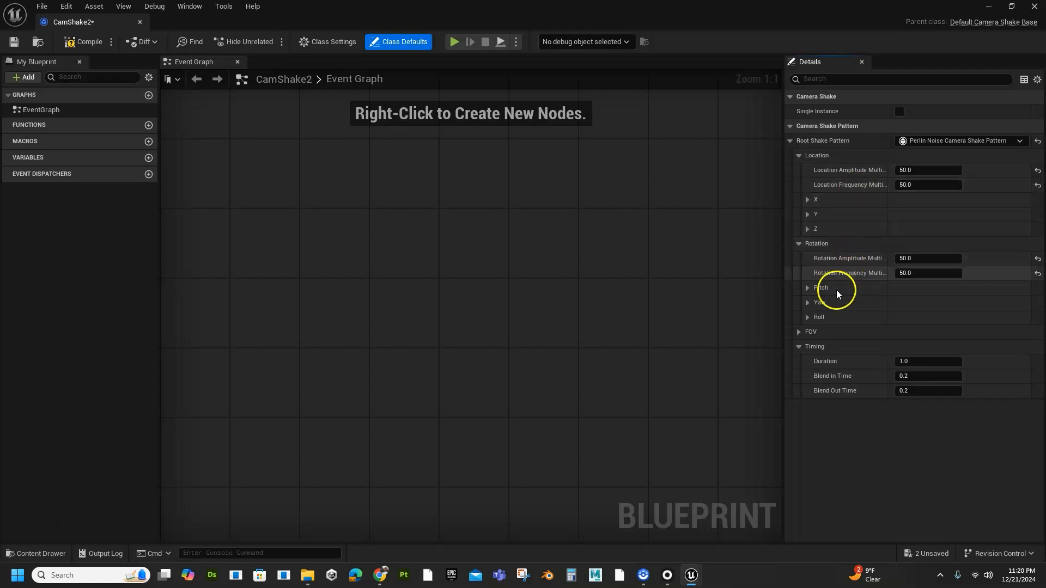
Set the CamShake2 shake duration to 10, and compile and save the Blueprint.
{"action": "left_click", "coordinate": [911, 362]}
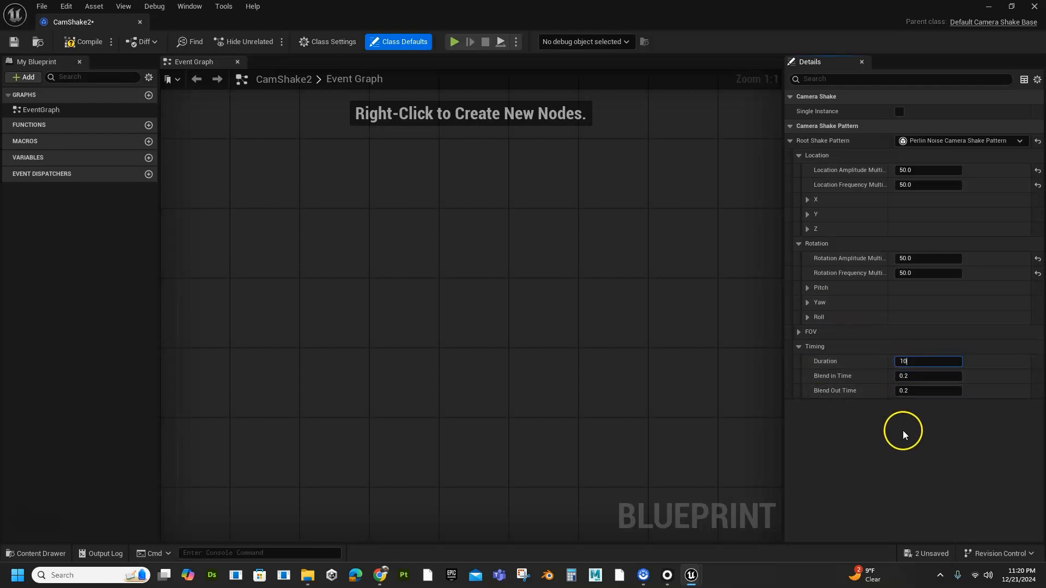
{"action": "key", "text": "Return"}
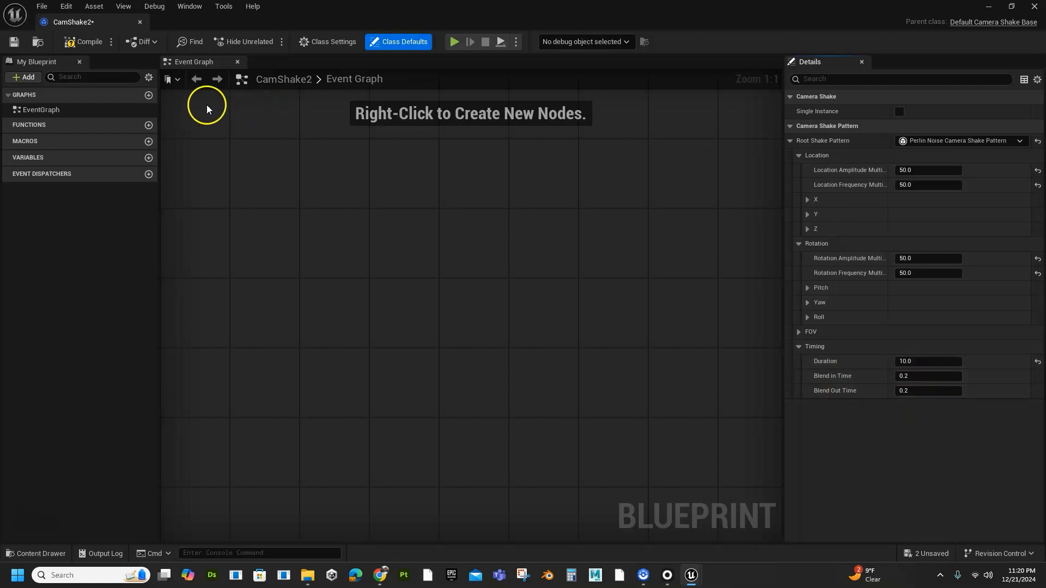
{"action": "left_click", "coordinate": [80, 46]}
{"action": "left_click", "coordinate": [14, 41]}
Dock the CamShake2 editor in the main window and assign CamShake2 as the Shake Class of the sequence's camera shake section.
{"action": "left_click_drag", "start_coordinate": [159, 59], "coordinate": [438, 30]}
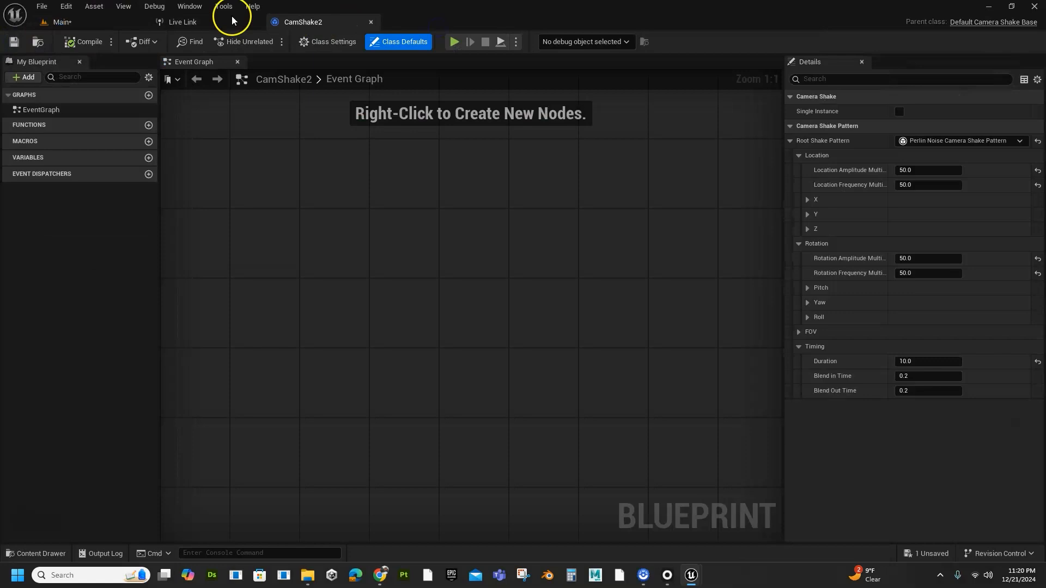
{"action": "left_click", "coordinate": [92, 26]}
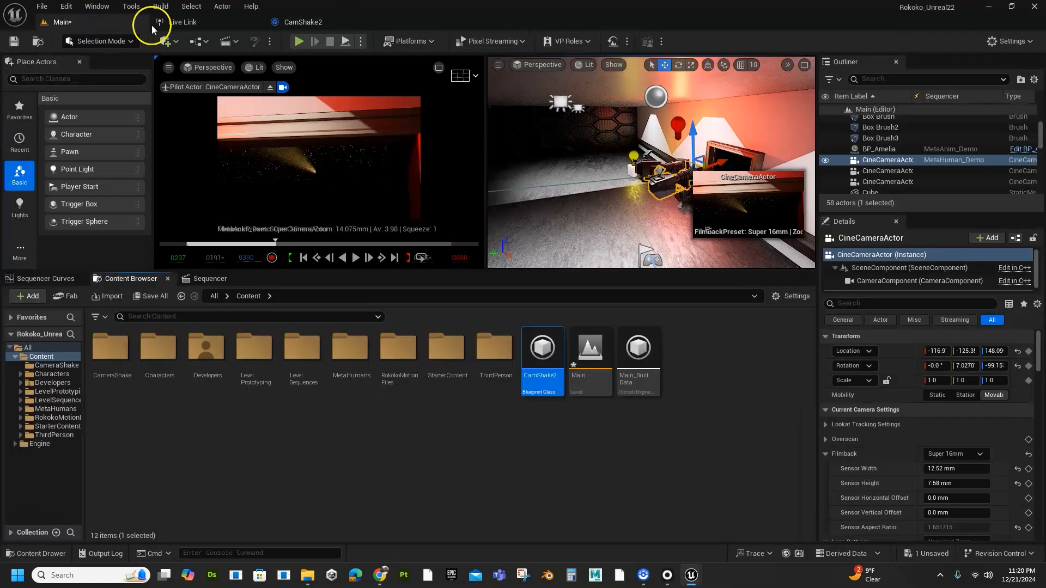
{"action": "left_click", "coordinate": [206, 279]}
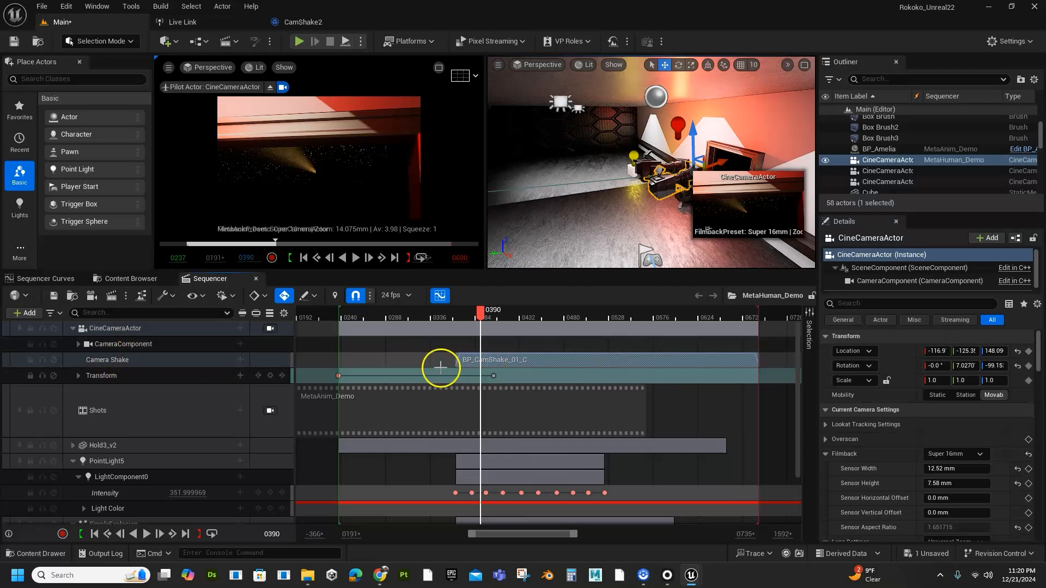
{"action": "right_click", "coordinate": [524, 360]}
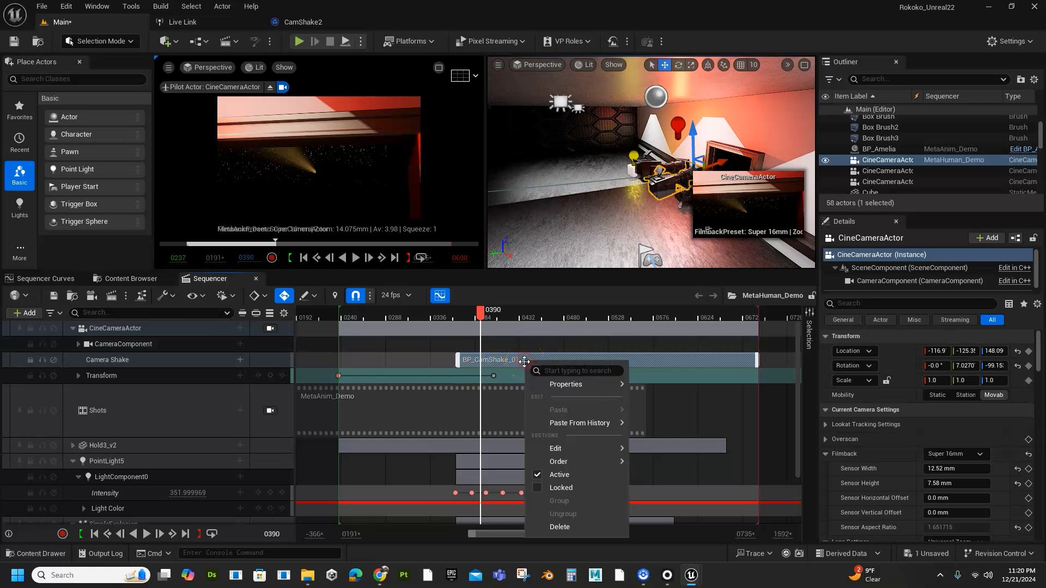
{"action": "mouse_move", "coordinate": [556, 386]}
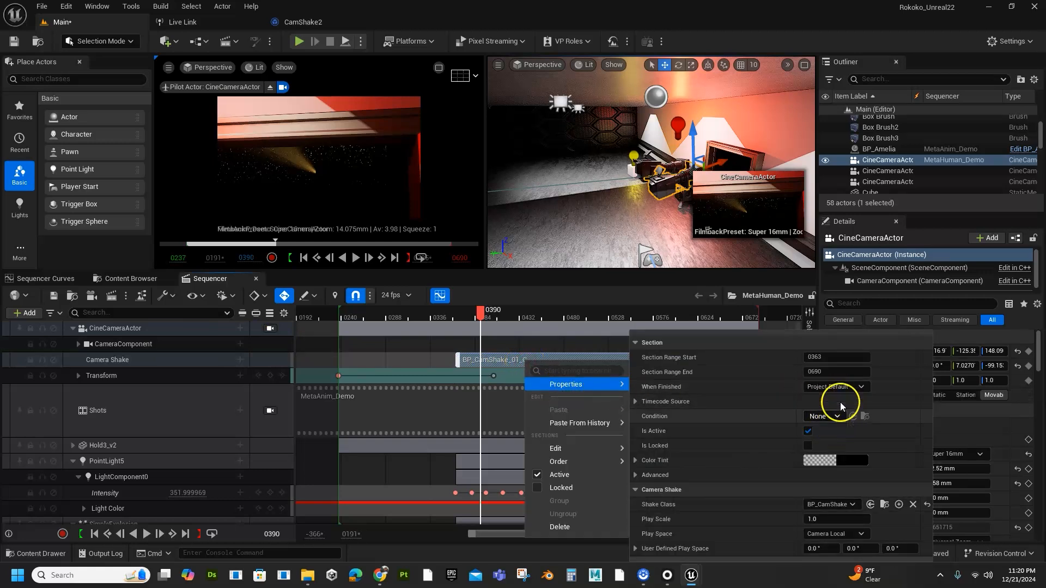
{"action": "left_click", "coordinate": [823, 504]}
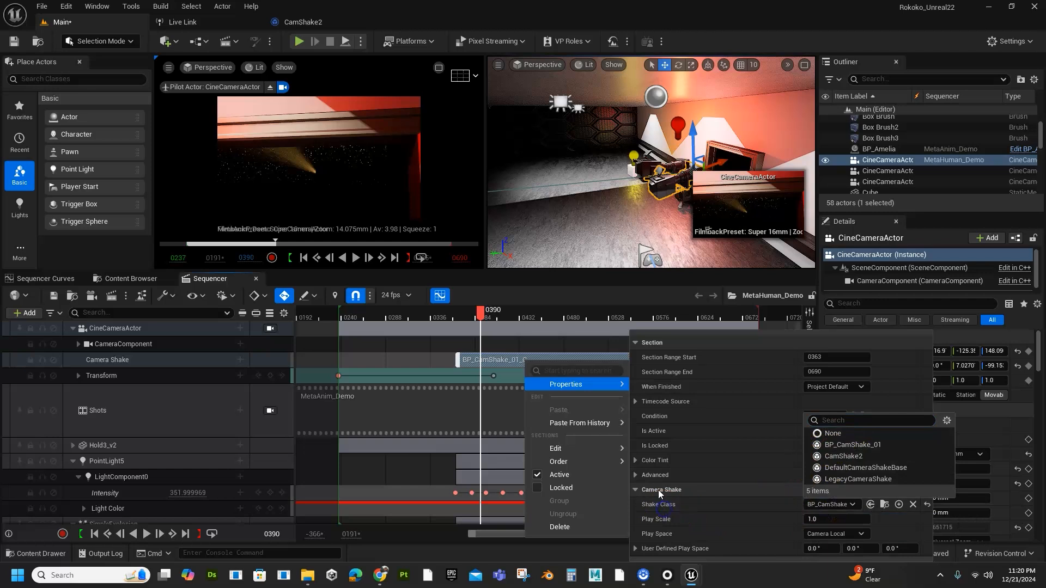
{"action": "left_click", "coordinate": [849, 459]}
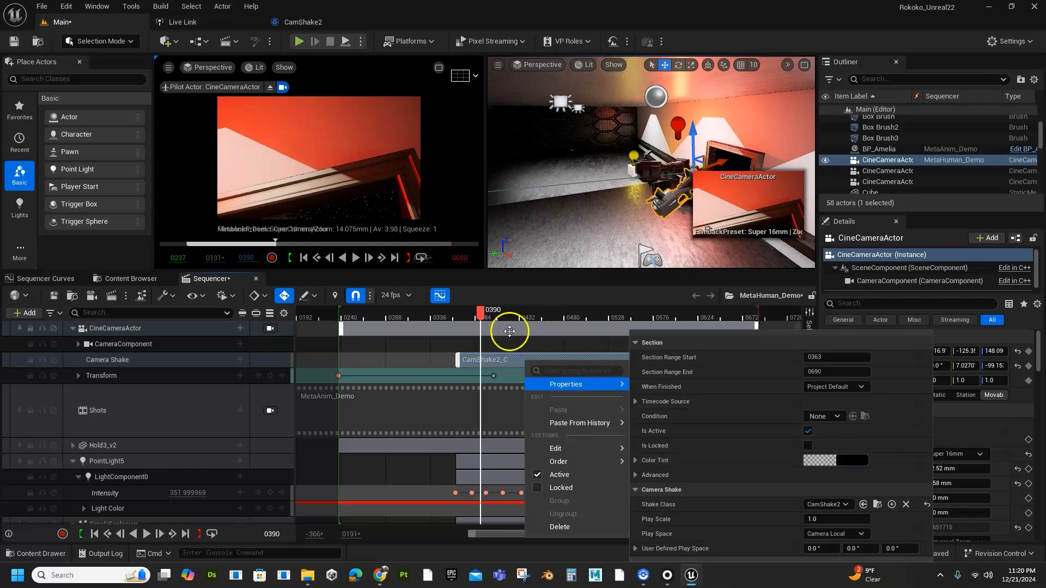
Play back the sequence from frame 343 to about frame 442 to check the new camera shake.
{"action": "left_click", "coordinate": [479, 317]}
{"action": "left_click_drag", "start_coordinate": [480, 316], "coordinate": [437, 318]}
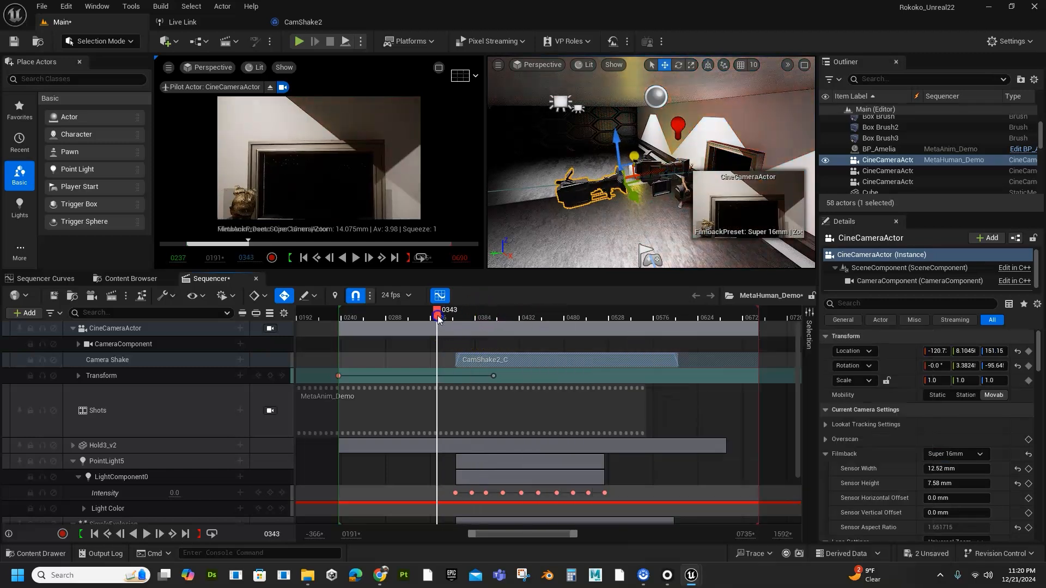
{"action": "key", "text": "space"}
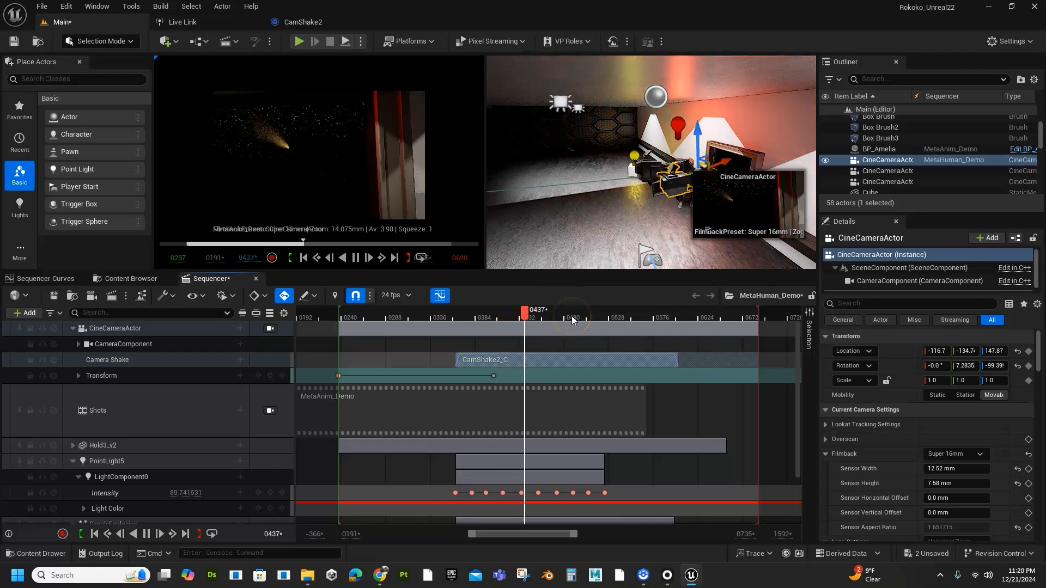
{"action": "key", "text": "space"}
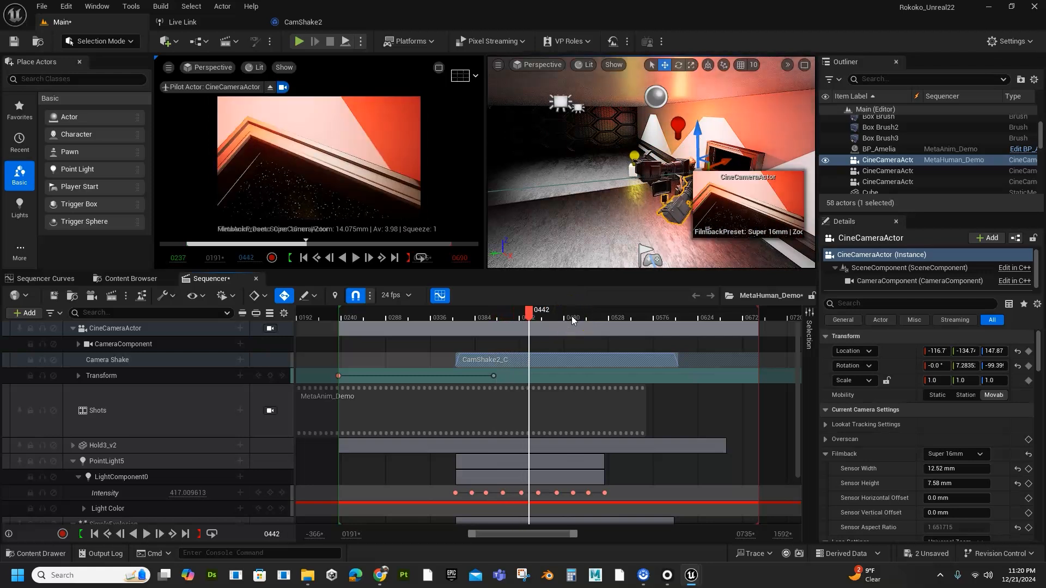
Set the camera shake section's Shake Class to BP_CamShake_01 and scrub back to frame 387 to check the shake.
{"action": "left_click", "coordinate": [512, 360]}
{"action": "right_click", "coordinate": [515, 361]}
{"action": "mouse_move", "coordinate": [559, 423]}
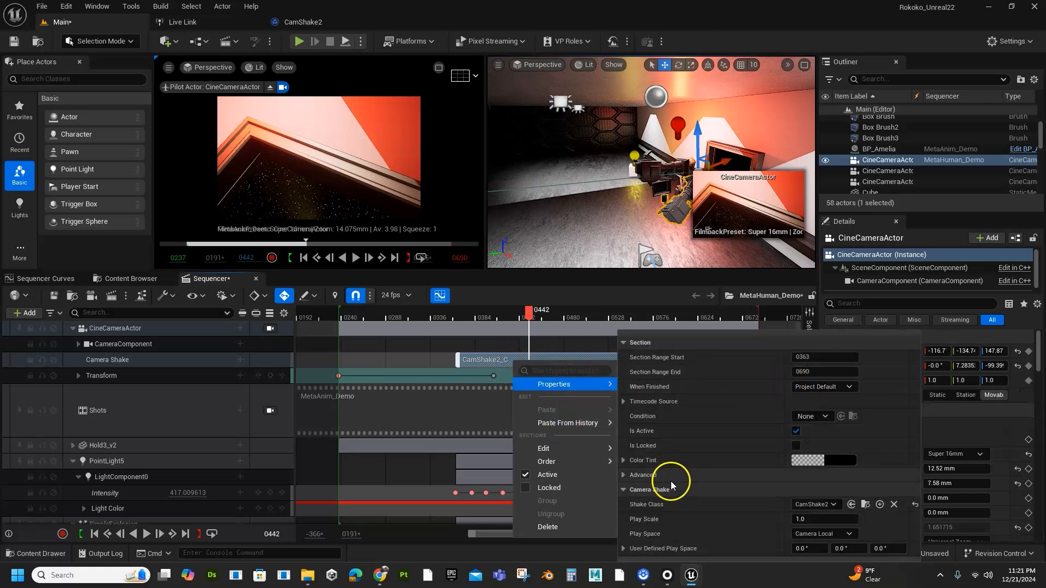
{"action": "left_click", "coordinate": [809, 503]}
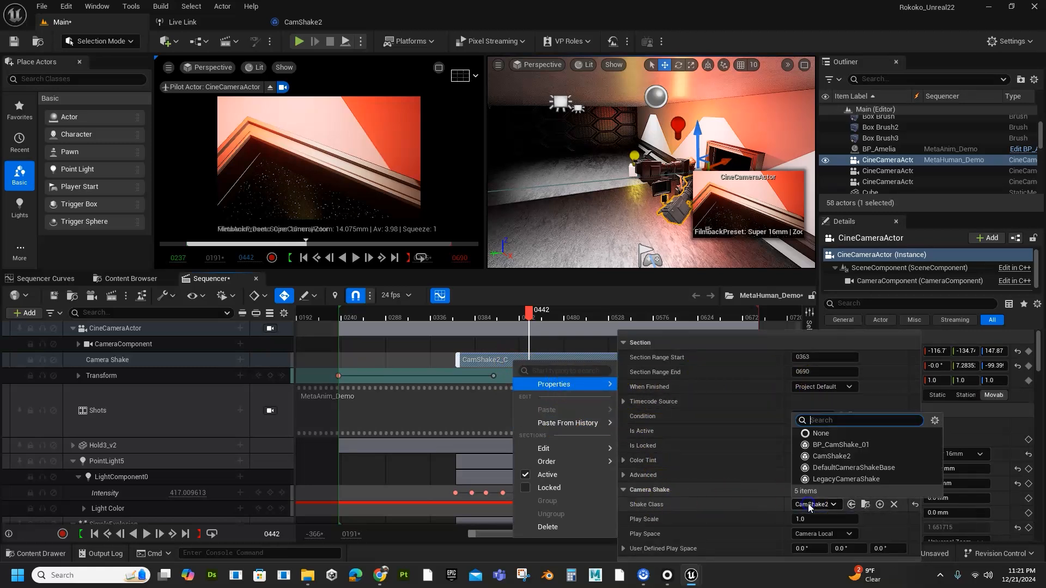
{"action": "left_click", "coordinate": [835, 445]}
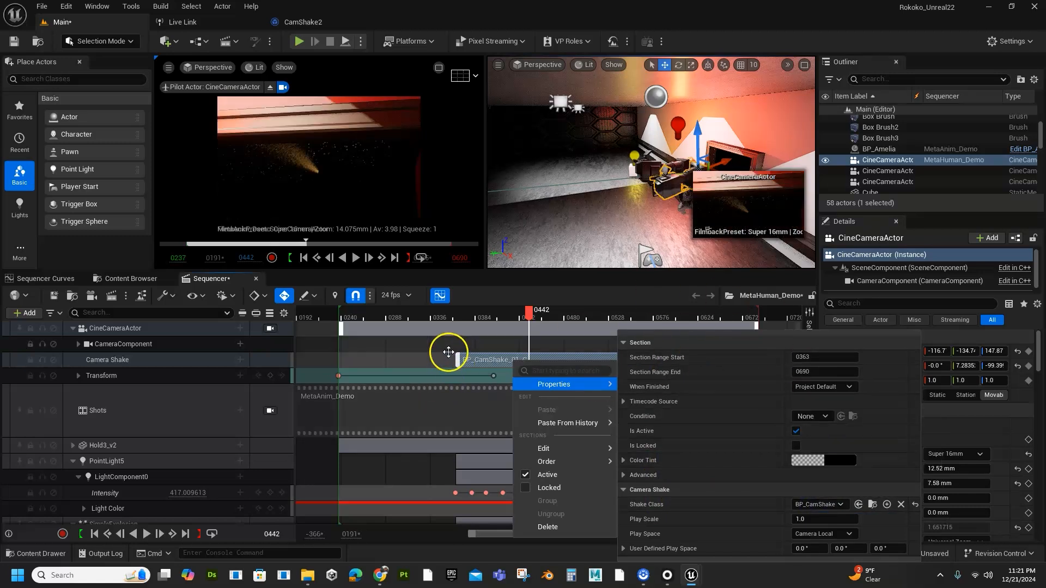
{"action": "left_click", "coordinate": [426, 345]}
{"action": "left_click_drag", "start_coordinate": [497, 314], "coordinate": [496, 350]}
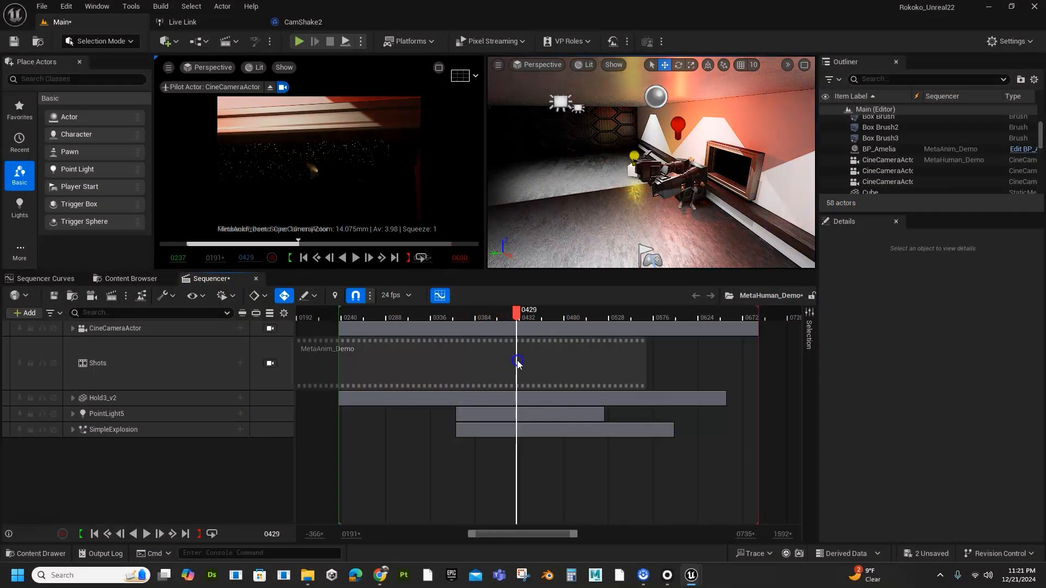
{"action": "left_click_drag", "start_coordinate": [517, 362], "coordinate": [478, 362]}
Add CineCameraActor2 to the sequence and place its collapsed track directly below CineCameraActor.
{"action": "left_click", "coordinate": [881, 171]}
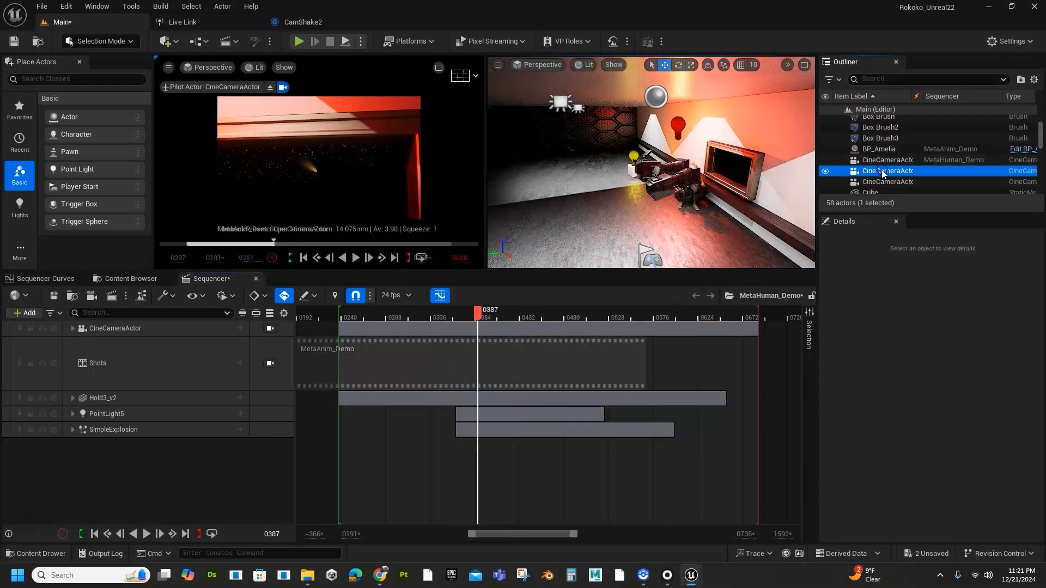
{"action": "left_click", "coordinate": [862, 268]}
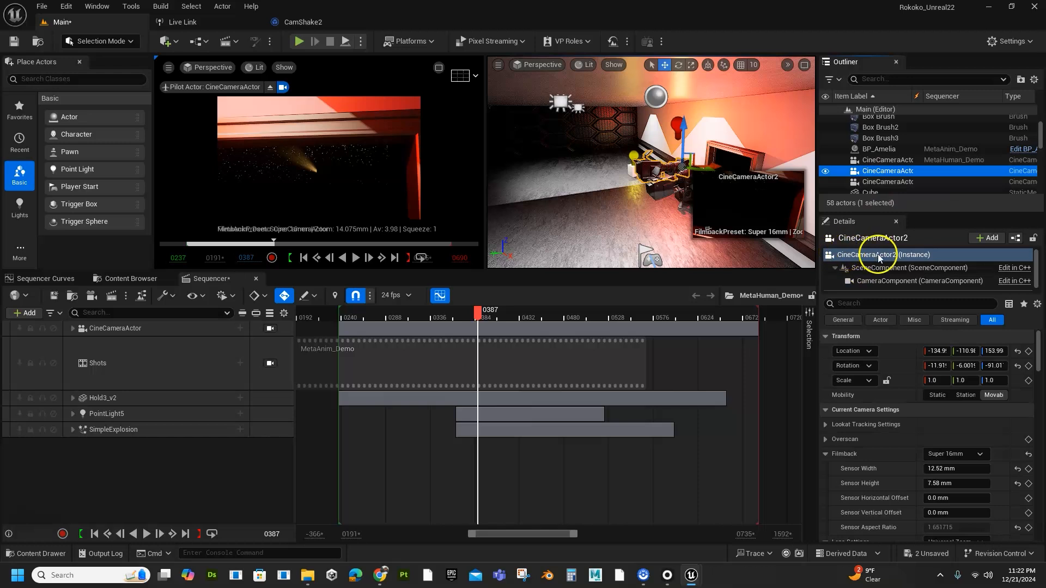
{"action": "left_click", "coordinate": [886, 174]}
{"action": "left_click", "coordinate": [854, 172]}
{"action": "left_click_drag", "start_coordinate": [855, 173], "coordinate": [142, 457]}
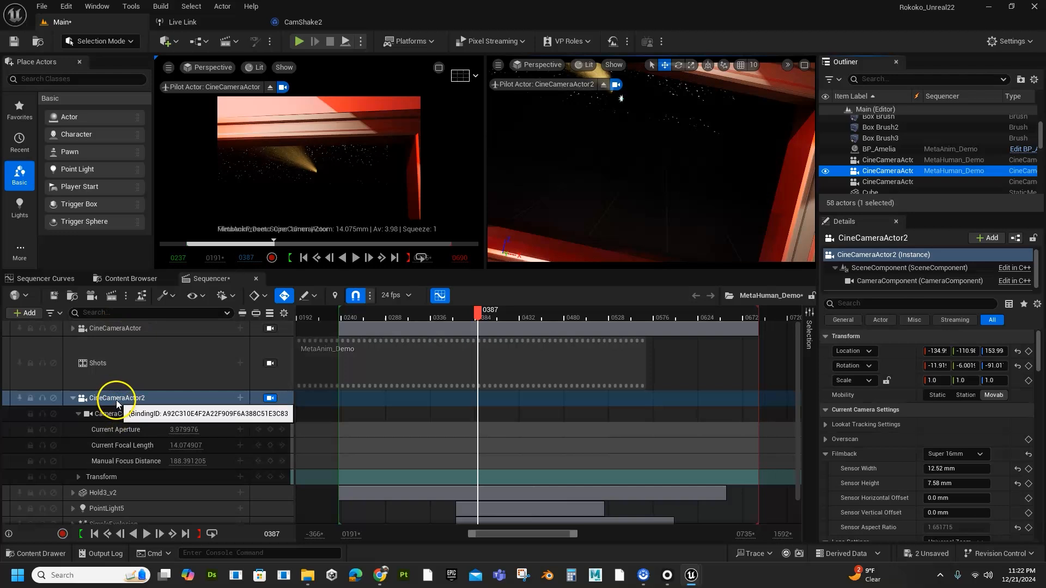
{"action": "left_click", "coordinate": [73, 398]}
{"action": "left_click_drag", "start_coordinate": [91, 398], "coordinate": [106, 338]}
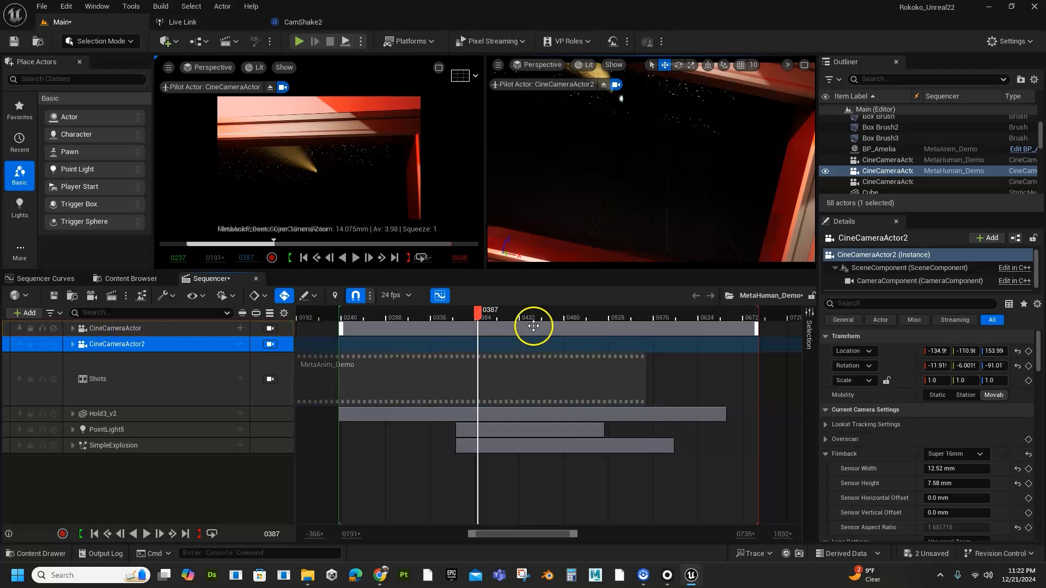
Shift the CineCameraActor section to start at about frame 500 and scrub to frame 341.
{"action": "left_click", "coordinate": [72, 344]}
{"action": "left_click_drag", "start_coordinate": [474, 321], "coordinate": [400, 387]}
{"action": "left_click", "coordinate": [134, 346]}
{"action": "left_click", "coordinate": [271, 345]}
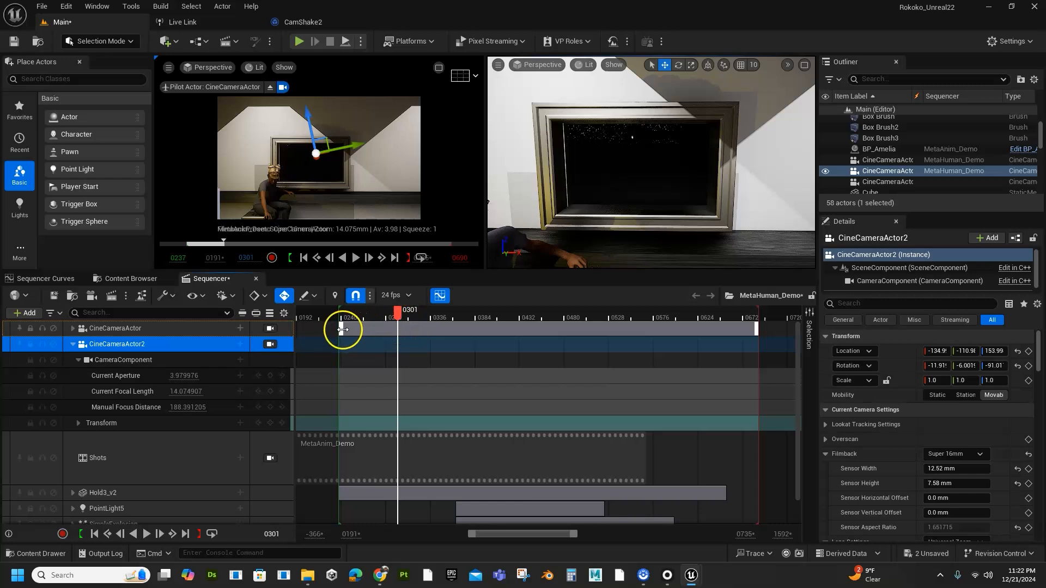
{"action": "left_click_drag", "start_coordinate": [356, 332], "coordinate": [582, 329]}
{"action": "left_click_drag", "start_coordinate": [410, 318], "coordinate": [434, 317]}
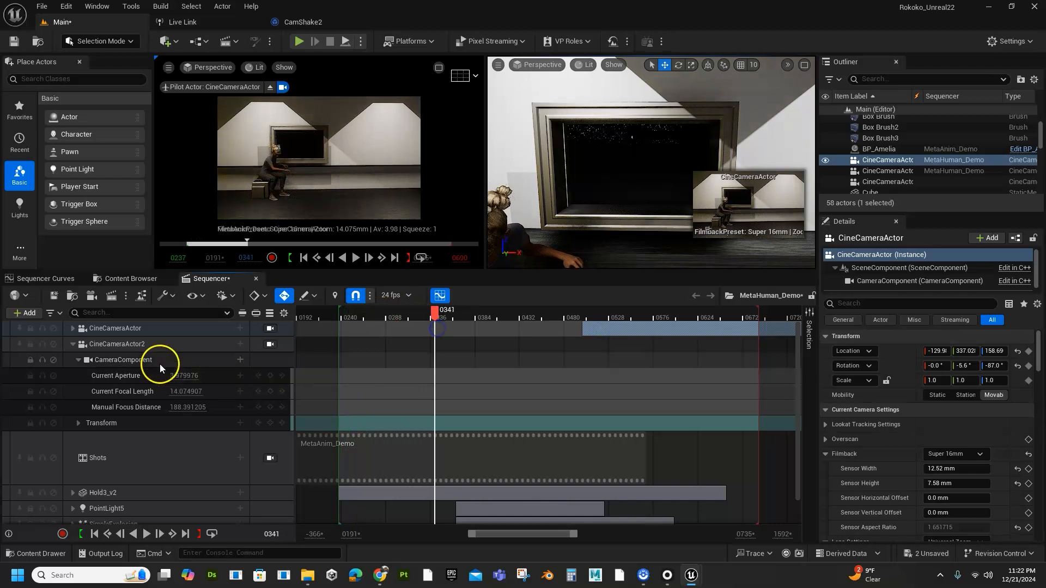
Preview the scene through CineCameraActor2, release the viewport from it, and collapse its track.
{"action": "left_click", "coordinate": [169, 344]}
{"action": "left_click", "coordinate": [271, 345]}
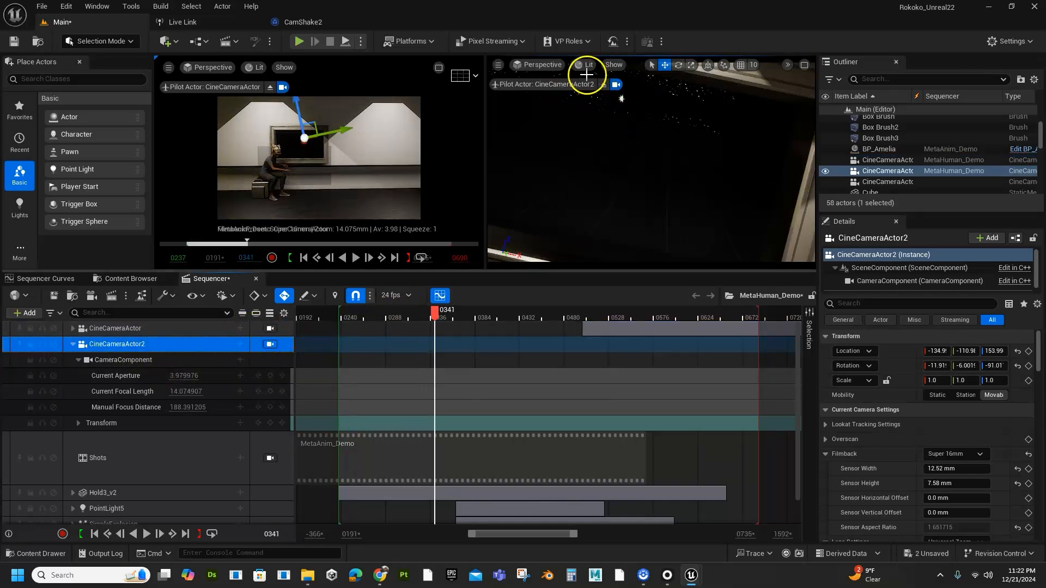
{"action": "left_click", "coordinate": [270, 344]}
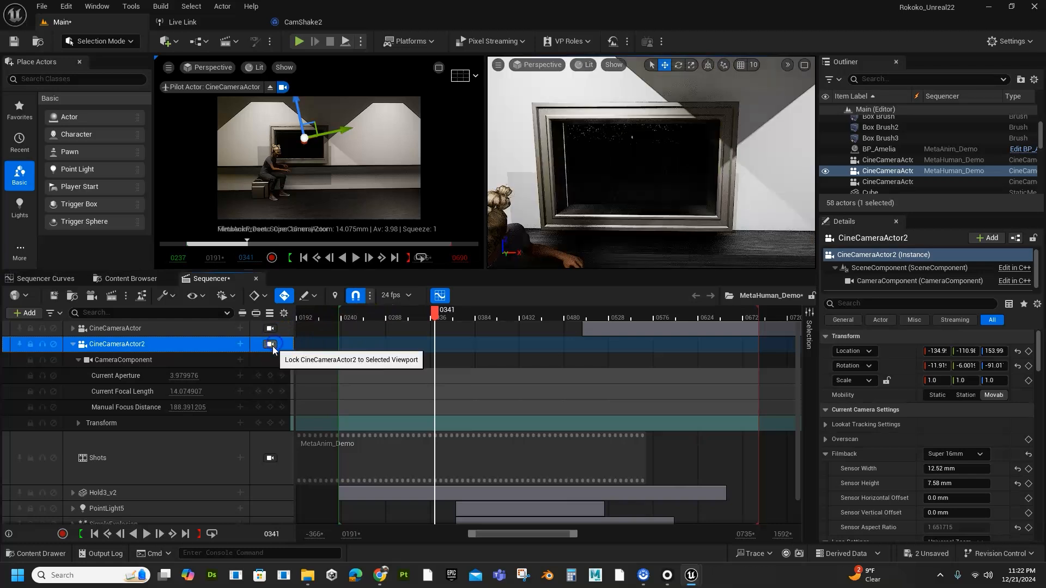
{"action": "left_click_drag", "start_coordinate": [445, 319], "coordinate": [427, 351]}
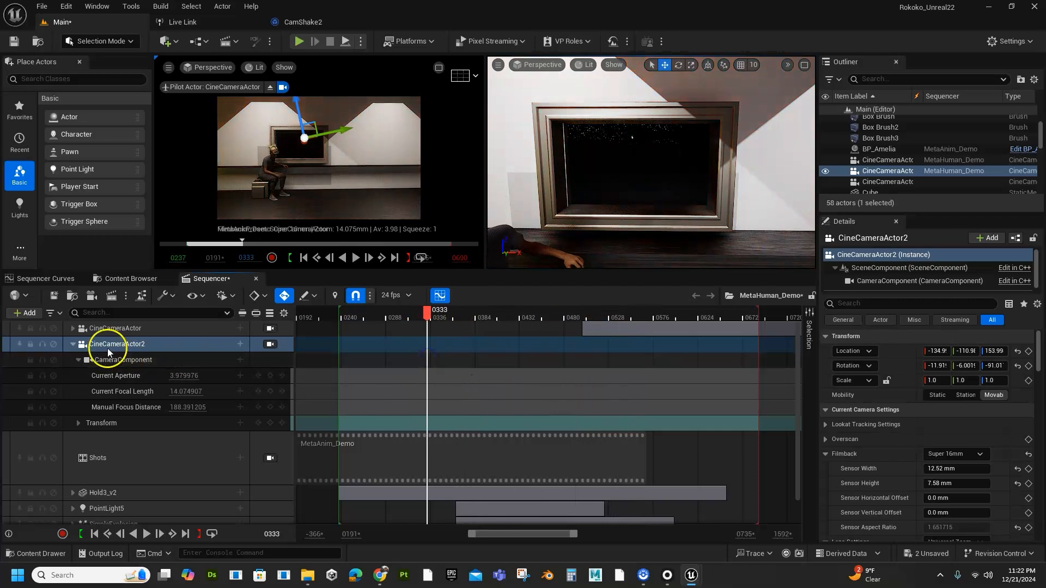
{"action": "left_click", "coordinate": [70, 343]}
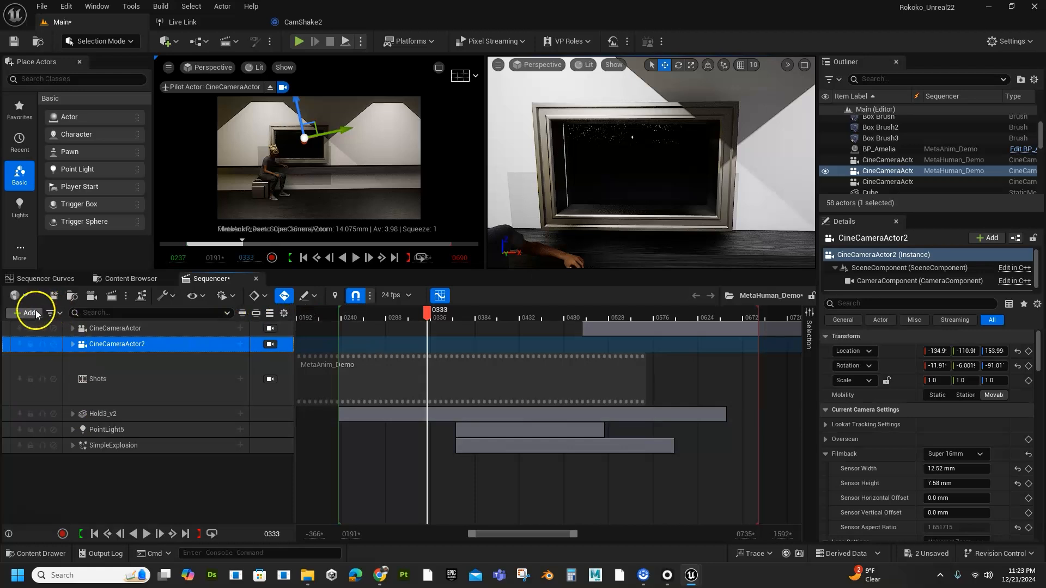
Add a Camera Cut Track to the MetaHuman_Demo sequence.
{"action": "left_click", "coordinate": [86, 478]}
{"action": "left_click", "coordinate": [27, 313]}
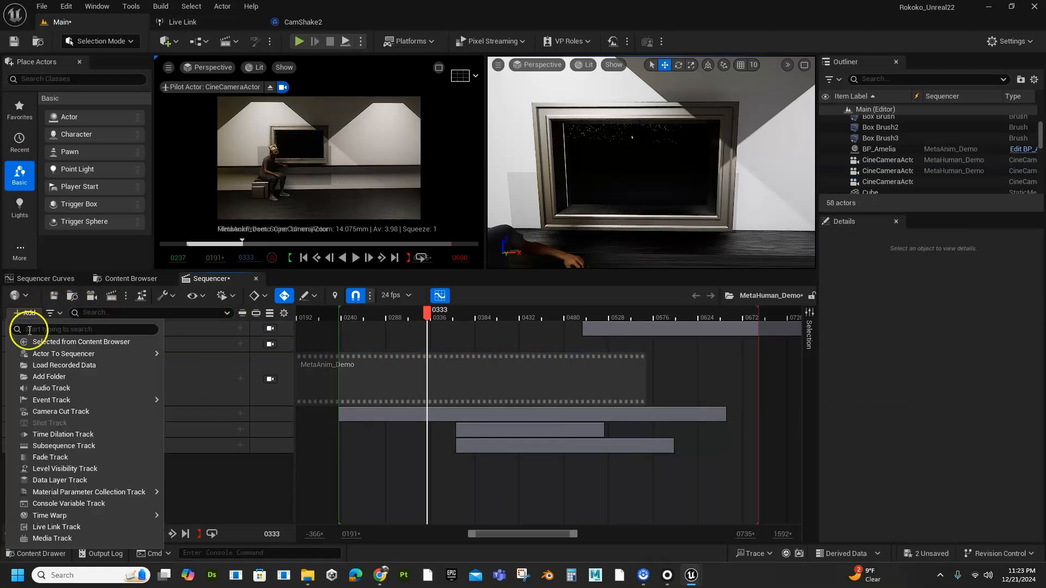
{"action": "left_click", "coordinate": [57, 412]}
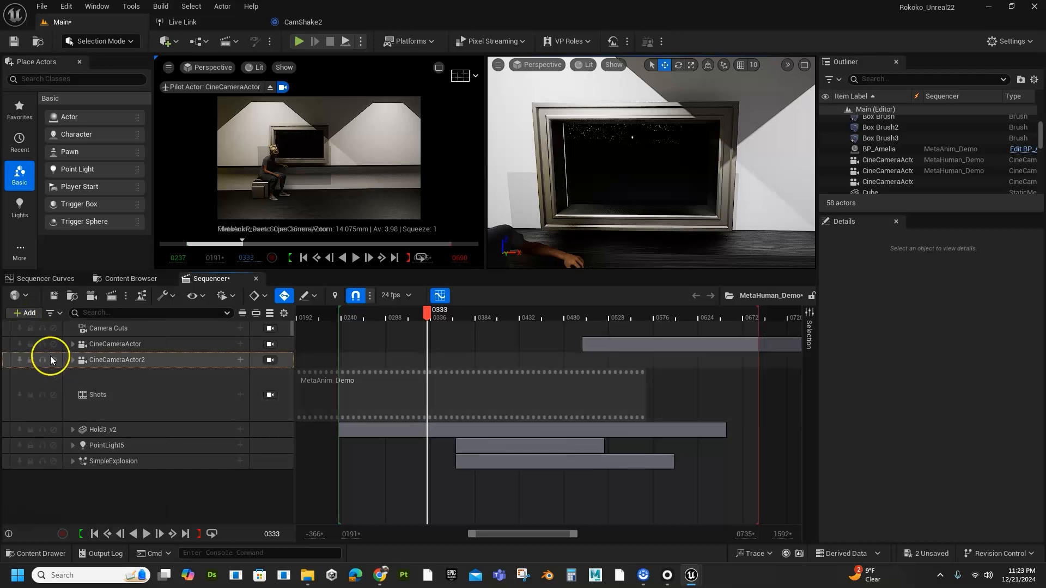
Add CineCameraActor as the first camera cut through a new binding and lock the viewport to the camera cuts.
{"action": "left_click_drag", "start_coordinate": [424, 312], "coordinate": [375, 314]}
{"action": "left_click", "coordinate": [404, 317]}
{"action": "left_click", "coordinate": [149, 325]}
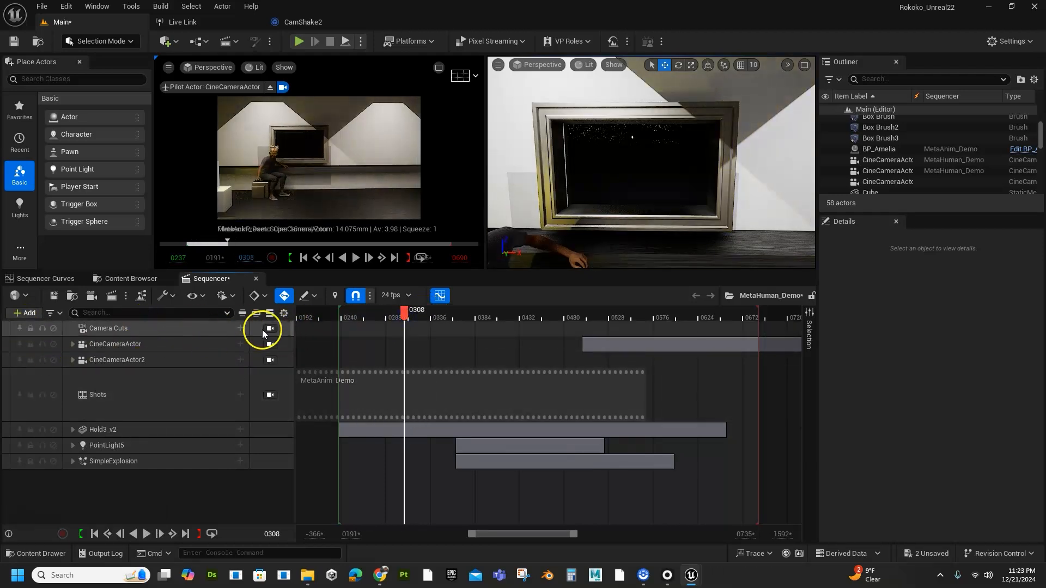
{"action": "left_click", "coordinate": [197, 346]}
{"action": "left_click", "coordinate": [236, 328]}
{"action": "left_click", "coordinate": [240, 328]}
{"action": "left_click", "coordinate": [270, 345]}
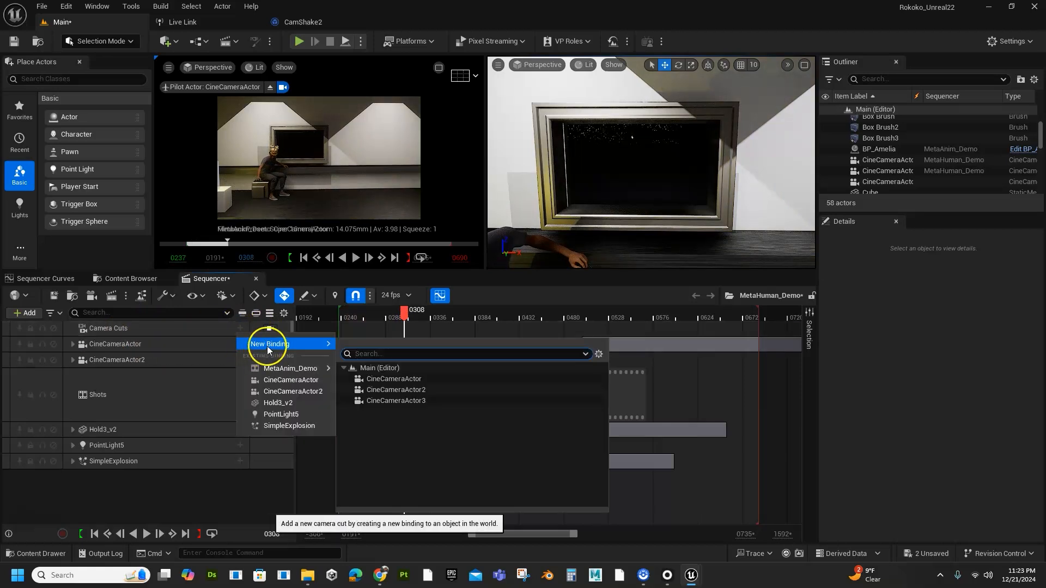
{"action": "left_click", "coordinate": [384, 379]}
{"action": "left_click_drag", "start_coordinate": [466, 344], "coordinate": [422, 341]}
{"action": "left_click", "coordinate": [269, 343]}
{"action": "left_click", "coordinate": [227, 162]}
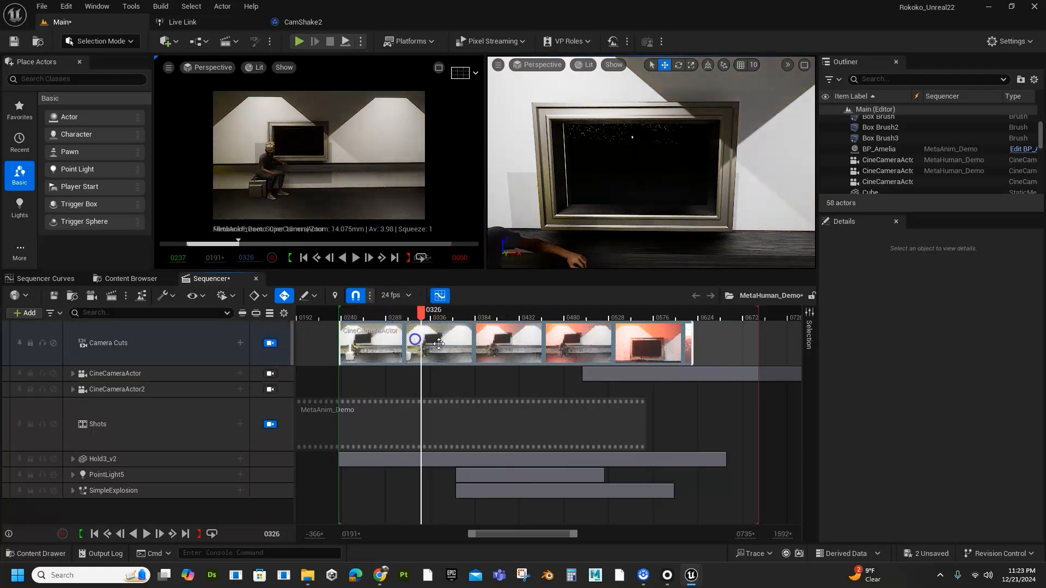
Move the CineCameraActor section back to the playback start and add CineCameraActor2 as a camera cut at frame 475.
{"action": "left_click_drag", "start_coordinate": [602, 373], "coordinate": [368, 389]}
{"action": "left_click_drag", "start_coordinate": [381, 319], "coordinate": [559, 361]}
{"action": "left_click", "coordinate": [650, 379]}
{"action": "left_click", "coordinate": [163, 340]}
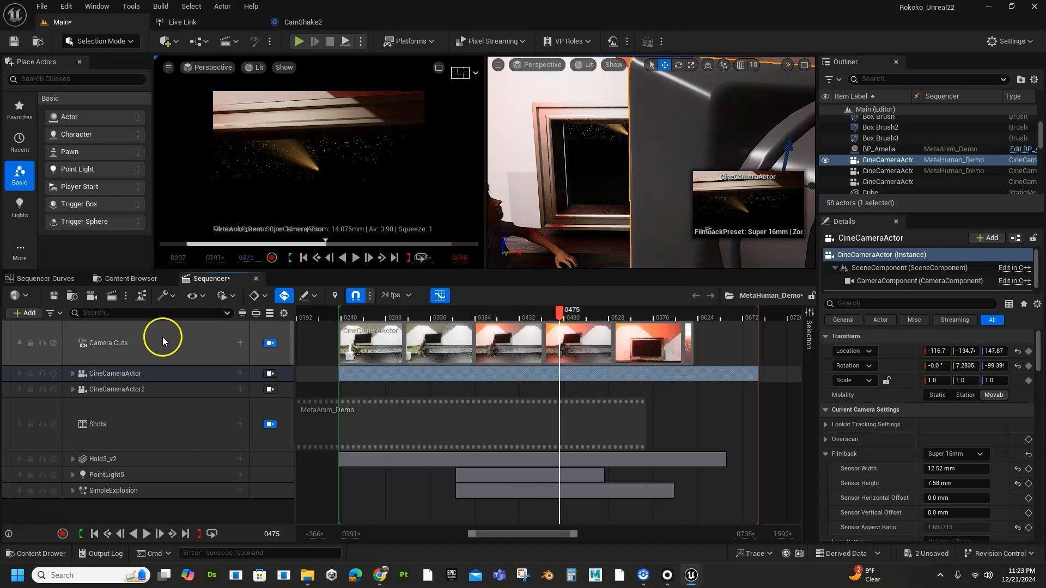
{"action": "left_click", "coordinate": [240, 343]}
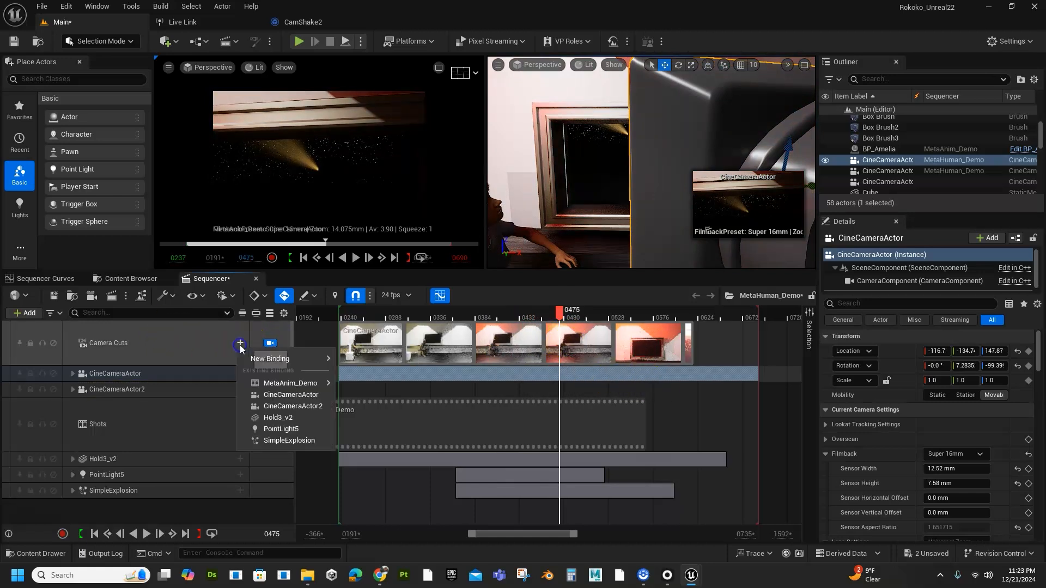
{"action": "mouse_move", "coordinate": [267, 358]}
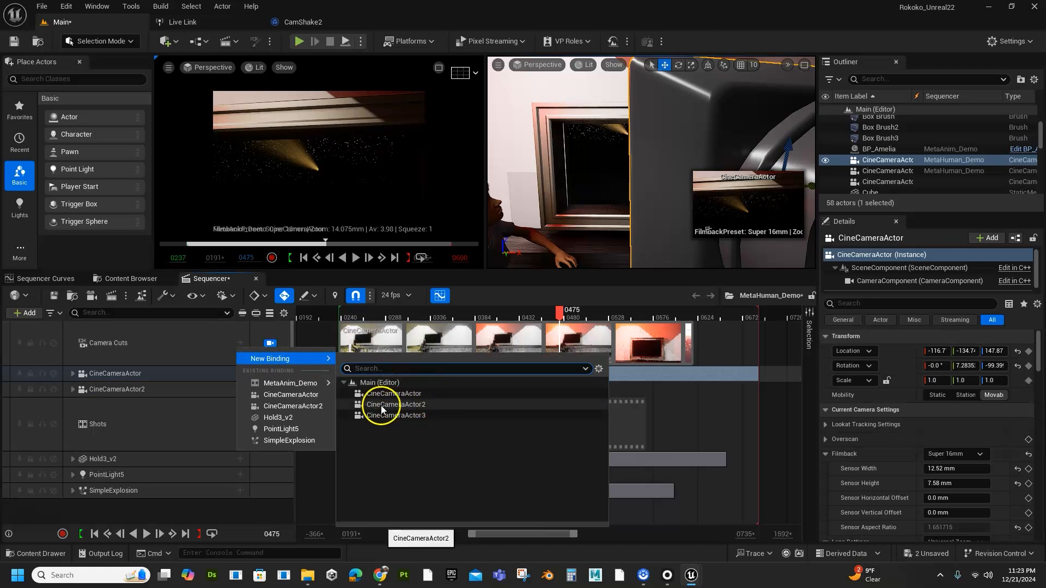
{"action": "left_click", "coordinate": [397, 407]}
Reposition CineCameraActor2 to about 26, -163, 183 with rotation about 2, -13, -164, framing the MetaHuman around frame 545.
{"action": "left_click_drag", "start_coordinate": [560, 316], "coordinate": [625, 341]}
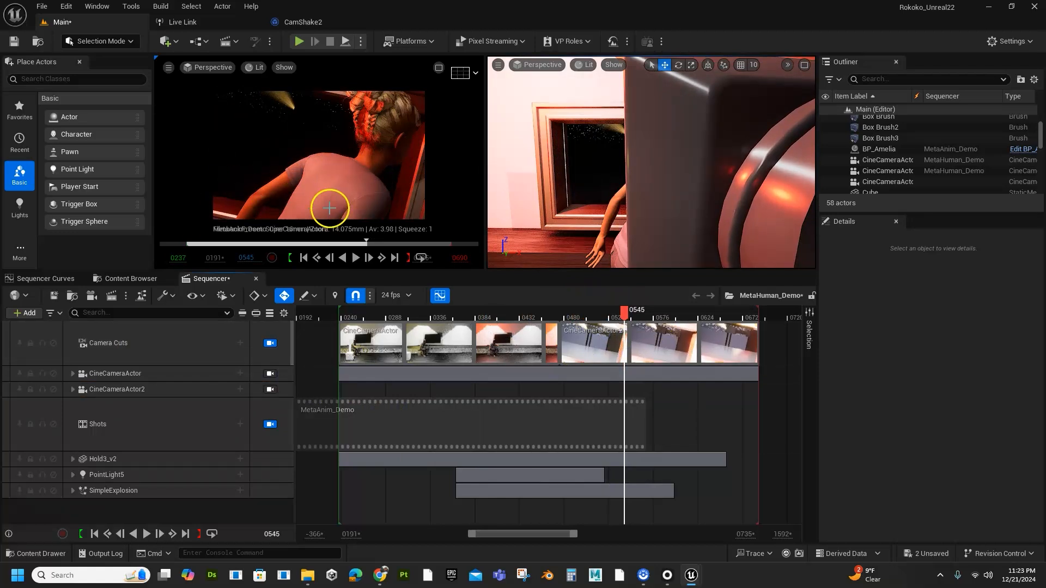
{"action": "right_click", "coordinate": [639, 204]}
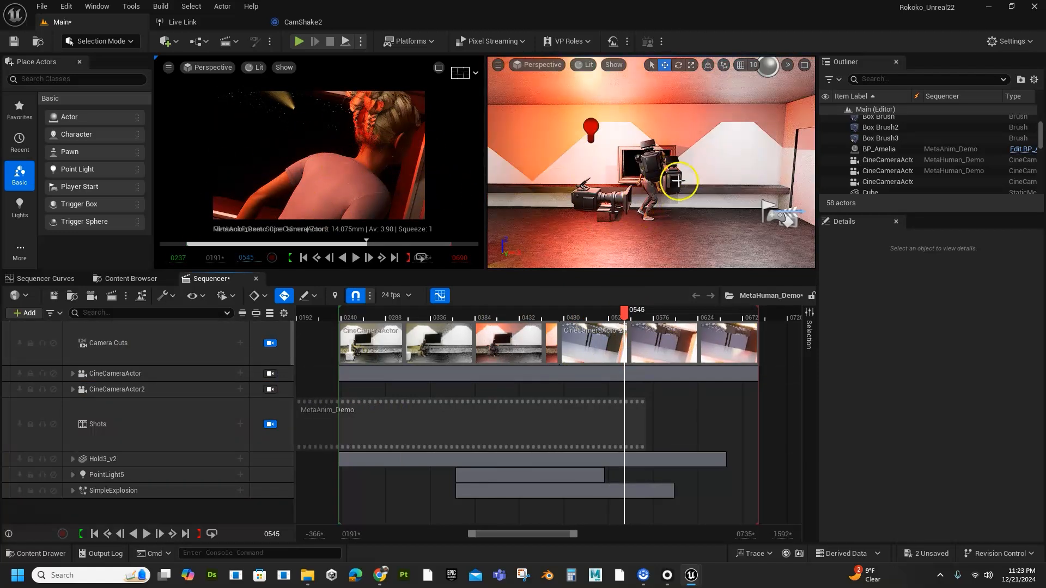
{"action": "left_click", "coordinate": [653, 168]}
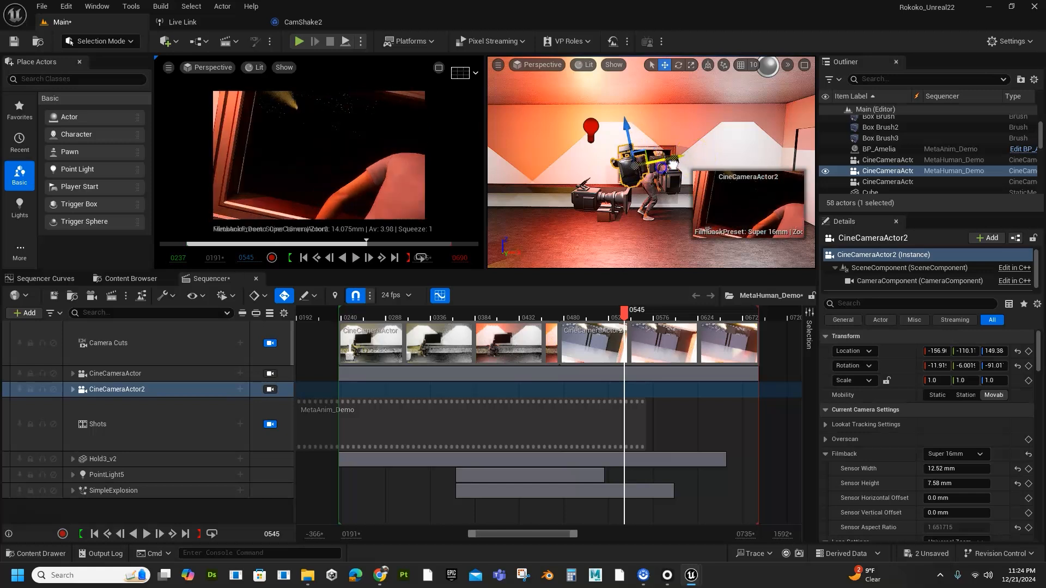
{"action": "left_click_drag", "start_coordinate": [634, 173], "coordinate": [738, 173]}
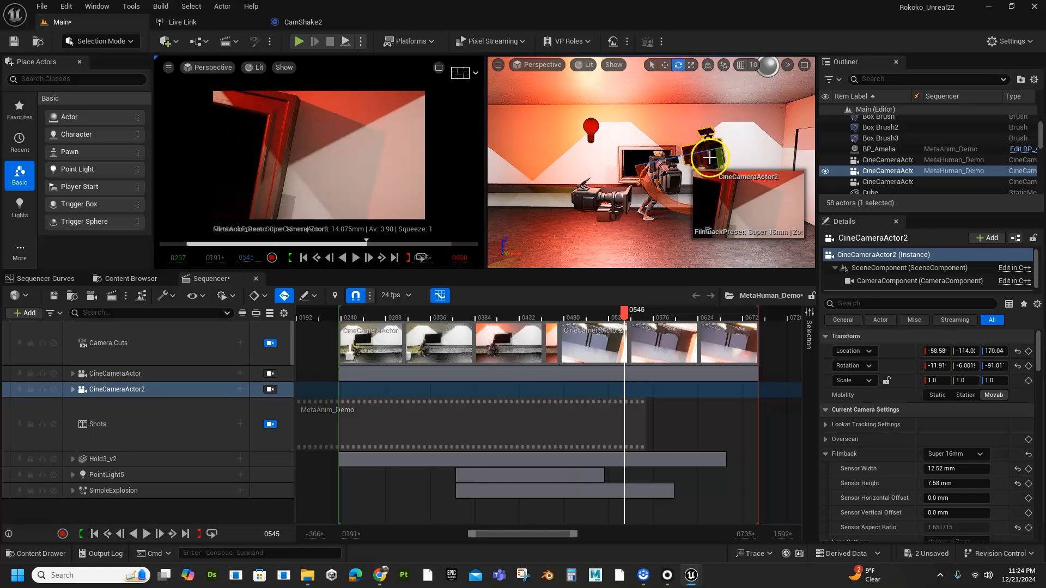
{"action": "left_click_drag", "start_coordinate": [664, 161], "coordinate": [824, 197]}
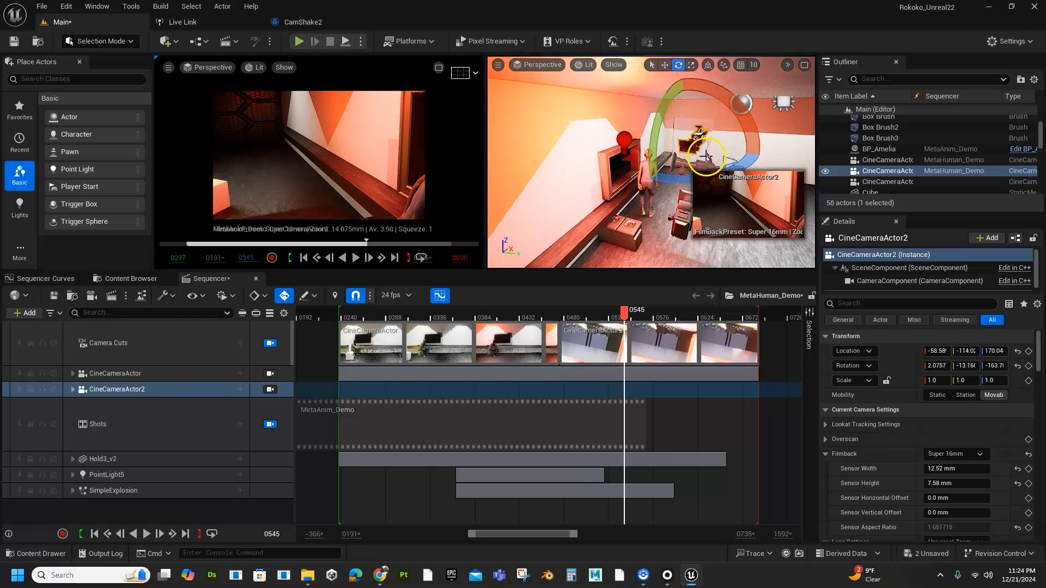
{"action": "mouse_move", "coordinate": [654, 140]}
{"action": "left_mouse_down"}
{"action": "mouse_move", "coordinate": [648, 159]}
{"action": "mouse_move", "coordinate": [658, 158]}
{"action": "left_mouse_up"}
{"action": "mouse_move", "coordinate": [628, 323]}
{"action": "left_mouse_down"}
{"action": "mouse_move", "coordinate": [497, 322]}
{"action": "mouse_move", "coordinate": [582, 338]}
{"action": "mouse_move", "coordinate": [632, 334]}
{"action": "left_mouse_up"}
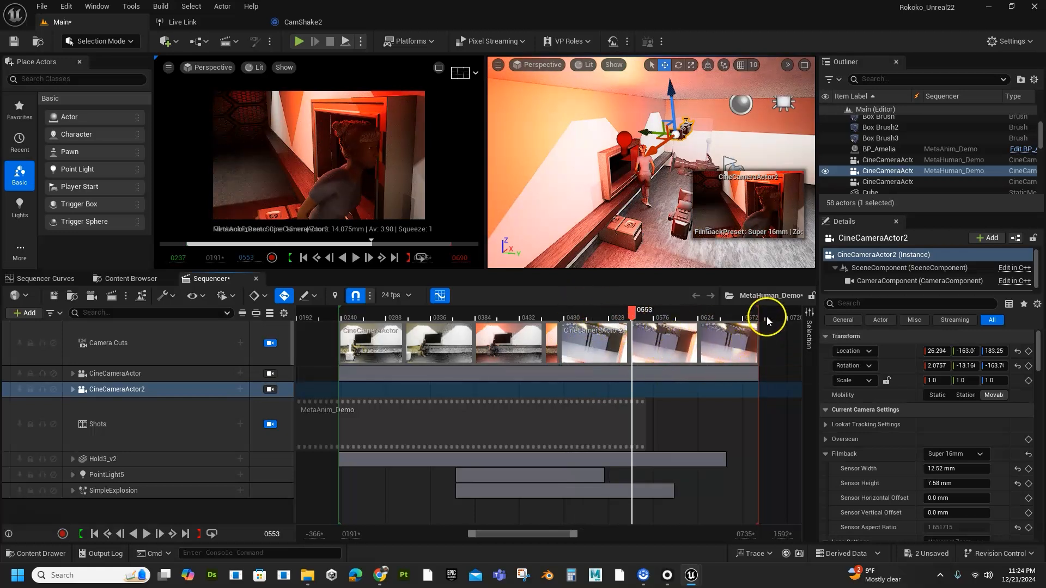
{"action": "left_click_drag", "start_coordinate": [752, 314], "coordinate": [635, 328]}
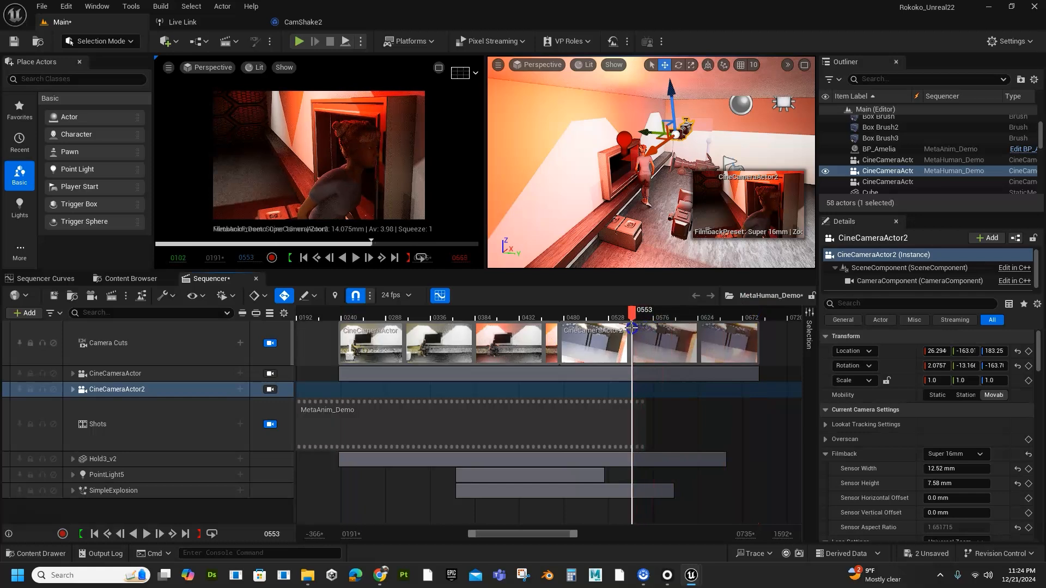
{"action": "key", "text": "ctrl+z"}
{"action": "key", "text": "ctrl+z"}
{"action": "key", "text": "ctrl+z"}
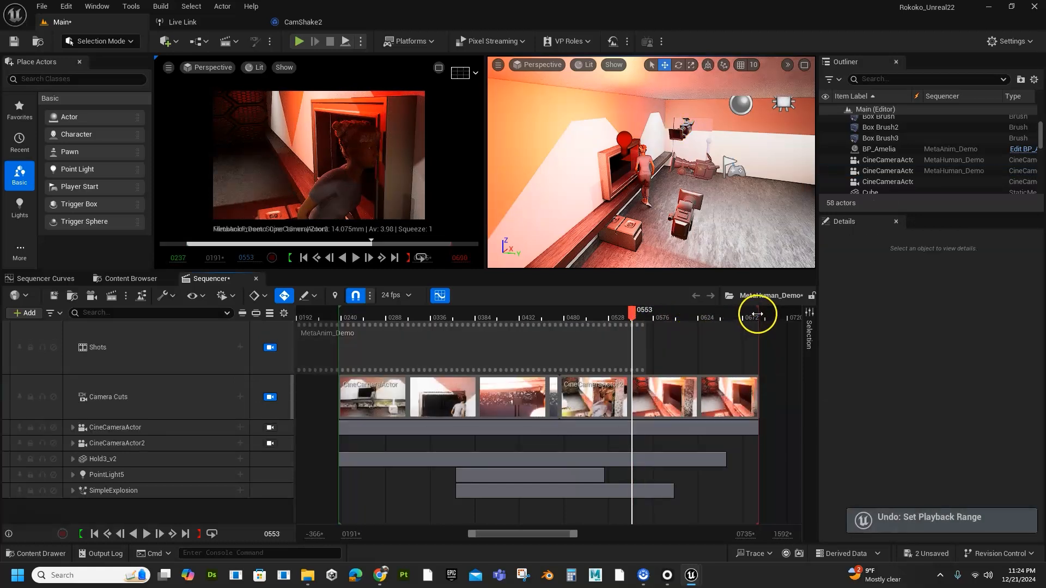
Set the end of the playback range to about frame 555 and scrub to frame 534 to check the shot.
{"action": "mouse_move", "coordinate": [757, 315]}
{"action": "left_mouse_down"}
{"action": "mouse_move", "coordinate": [508, 319]}
{"action": "mouse_move", "coordinate": [588, 323]}
{"action": "mouse_move", "coordinate": [635, 340]}
{"action": "mouse_move", "coordinate": [633, 318]}
{"action": "left_mouse_up"}
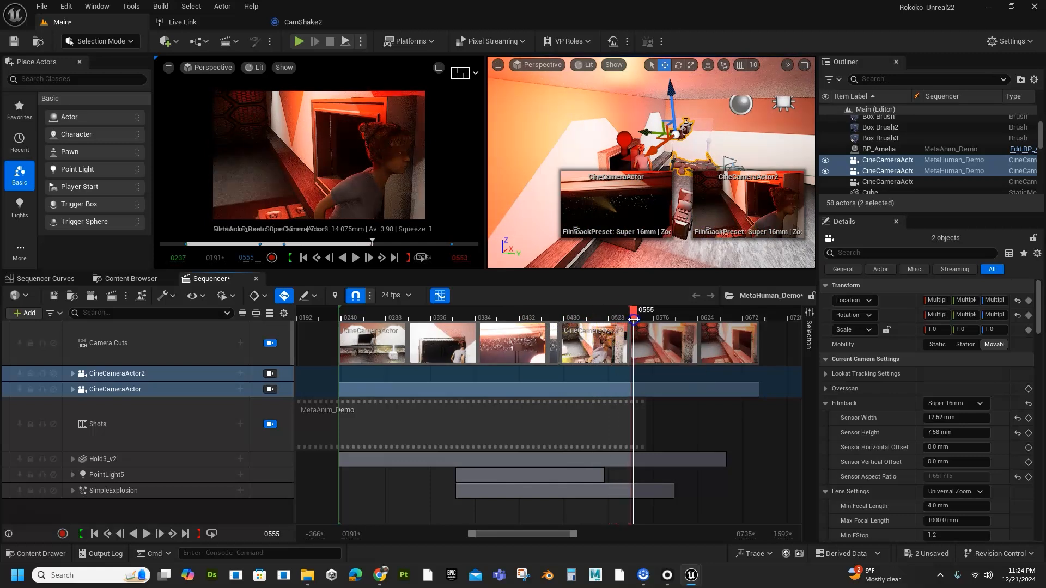
{"action": "left_click_drag", "start_coordinate": [349, 385], "coordinate": [615, 402]}
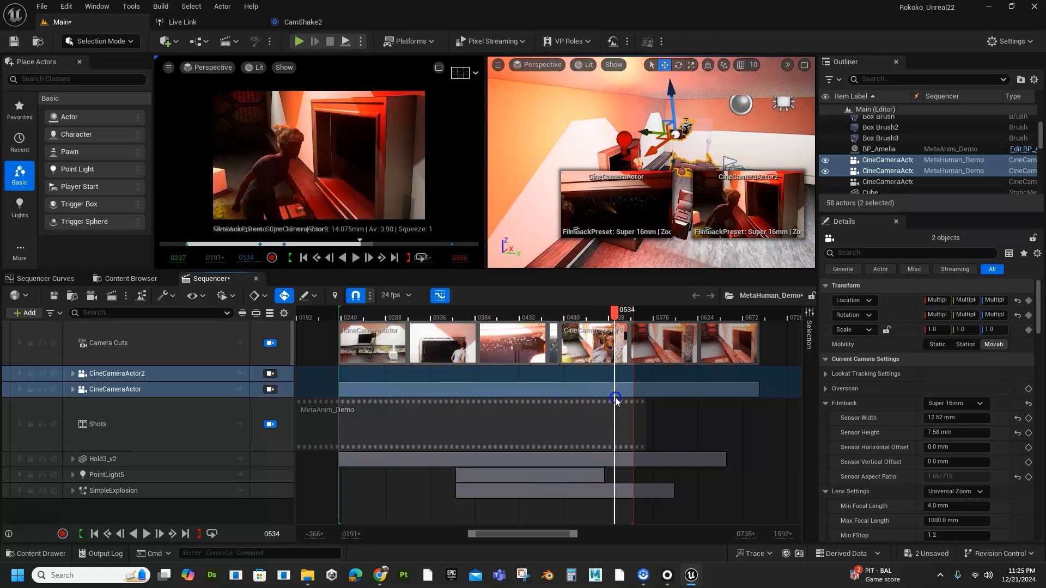
Select the sphere lamp beside the door, scrub to frame 515 and add the Sphere actor to the sequence.
{"action": "left_click", "coordinate": [718, 144]}
{"action": "key", "text": "f"}
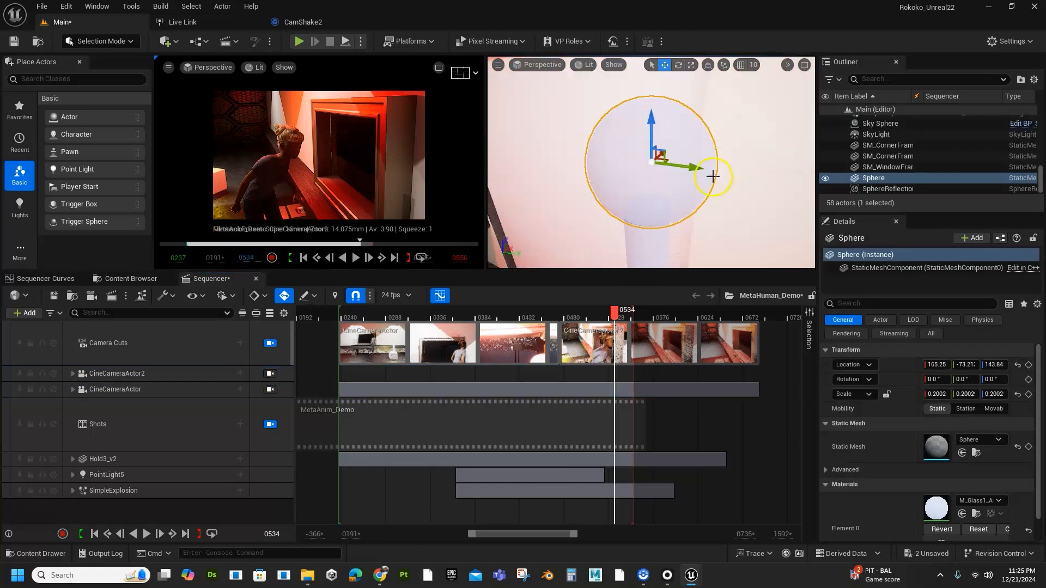
{"action": "scroll", "coordinate": [659, 190], "scroll_direction": "down", "scroll_amount": 5}
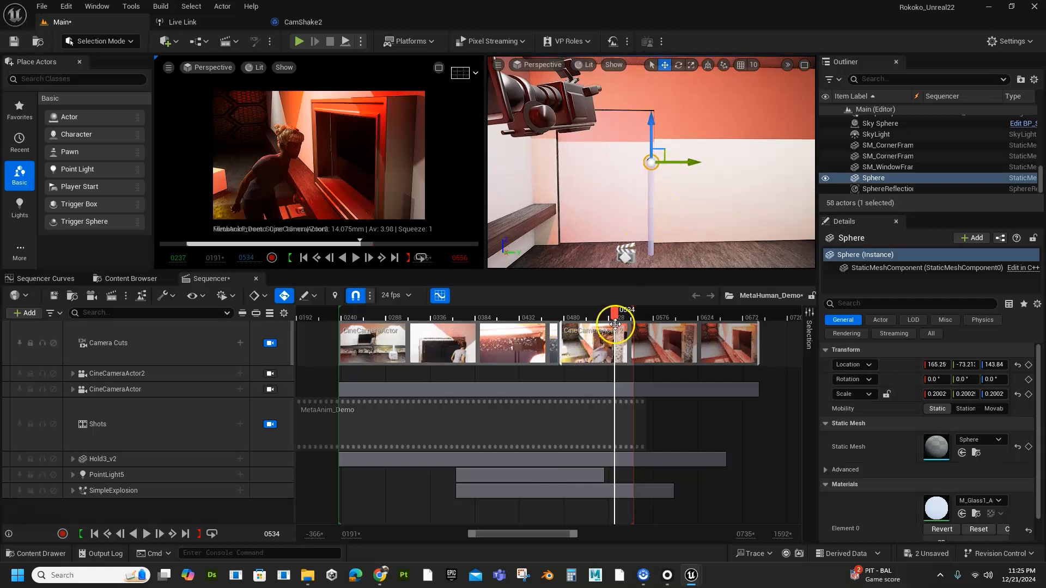
{"action": "left_click_drag", "start_coordinate": [612, 310], "coordinate": [597, 371]}
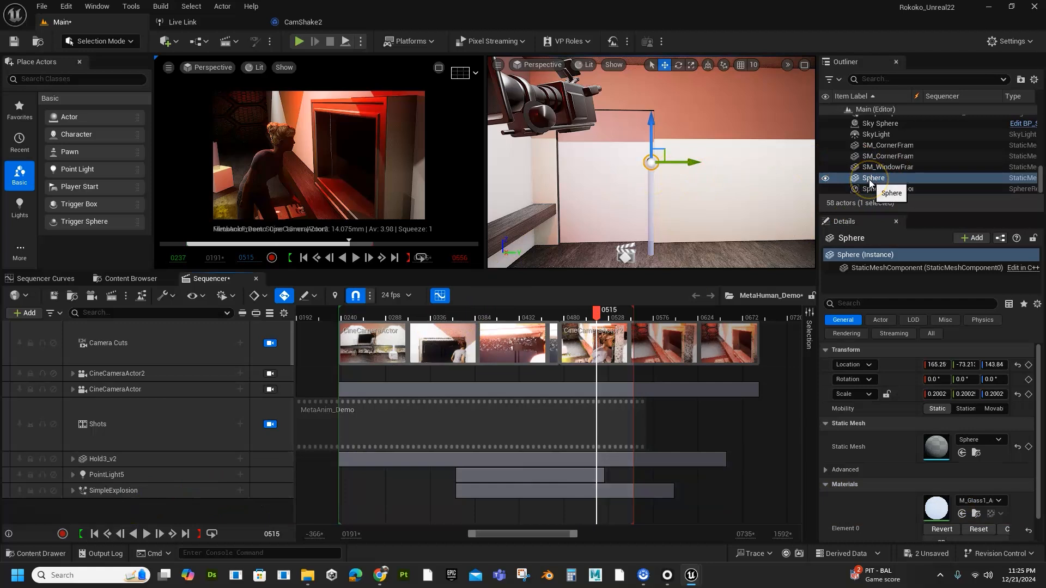
{"action": "left_click_drag", "start_coordinate": [870, 183], "coordinate": [709, 211]}
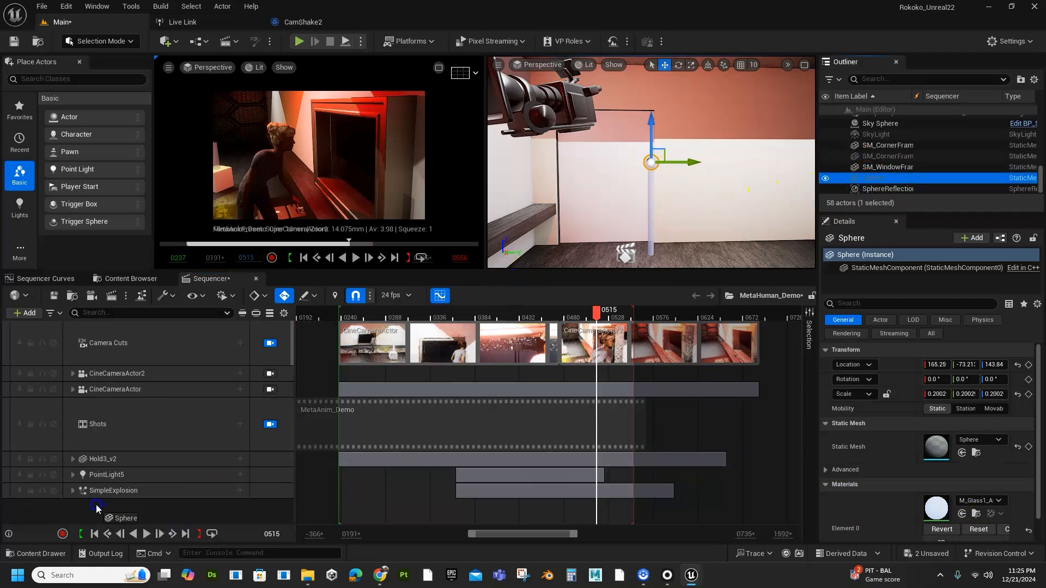
{"action": "left_click_drag", "start_coordinate": [97, 509], "coordinate": [97, 509]}
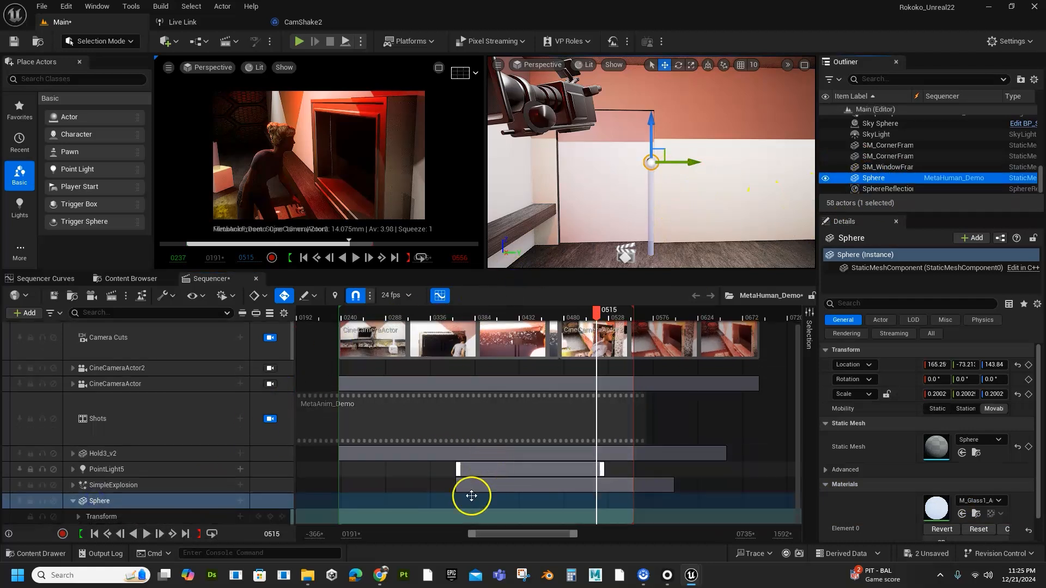
Save the MetaHuman_Demo sequence and widen the perspective viewport that shows the sphere.
{"action": "left_click_drag", "start_coordinate": [604, 319], "coordinate": [572, 345]}
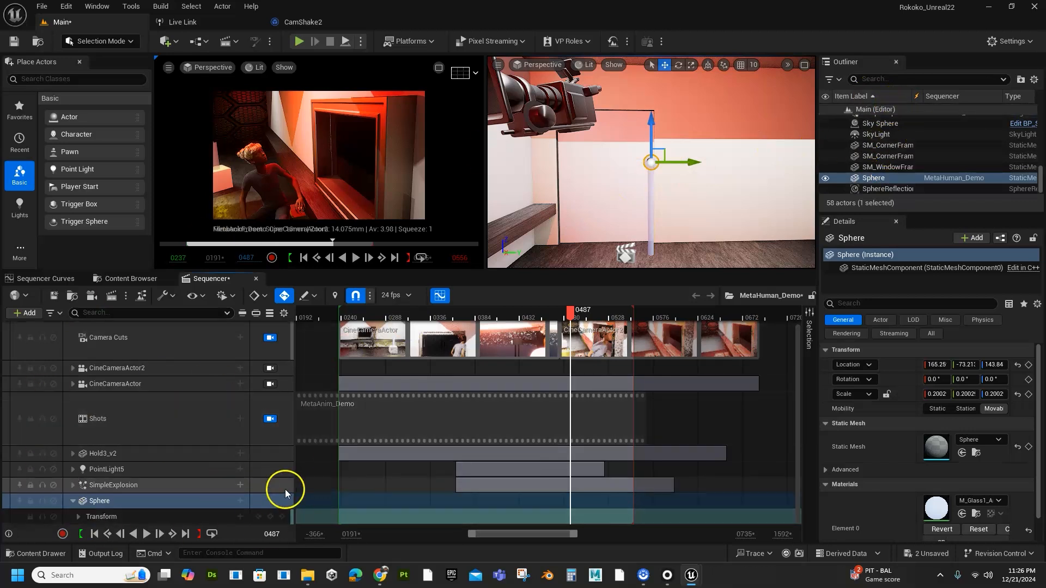
{"action": "left_click", "coordinate": [53, 295]}
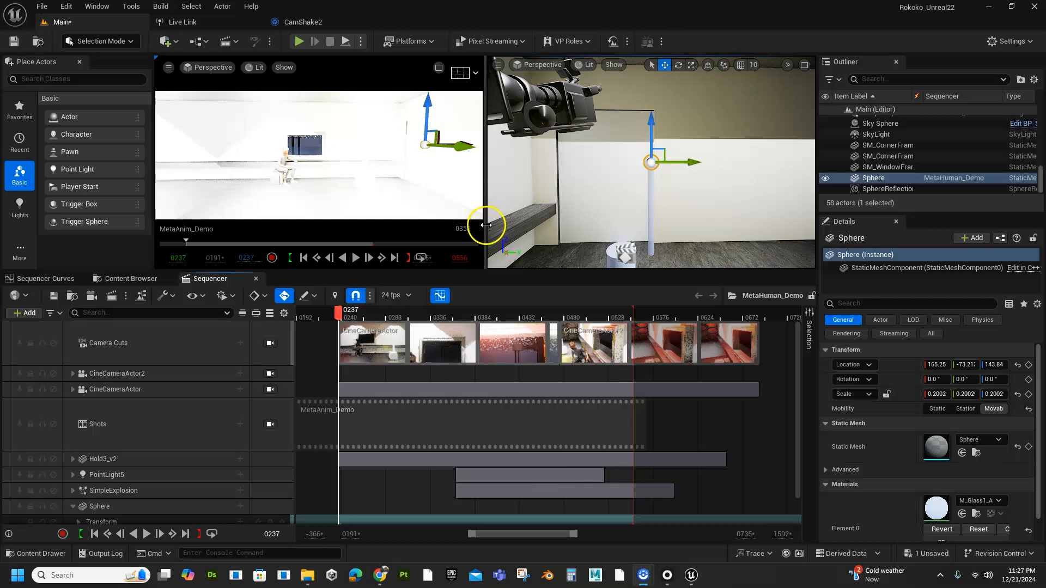
{"action": "left_click_drag", "start_coordinate": [485, 225], "coordinate": [243, 232]}
{"action": "left_click_drag", "start_coordinate": [428, 234], "coordinate": [534, 240]}
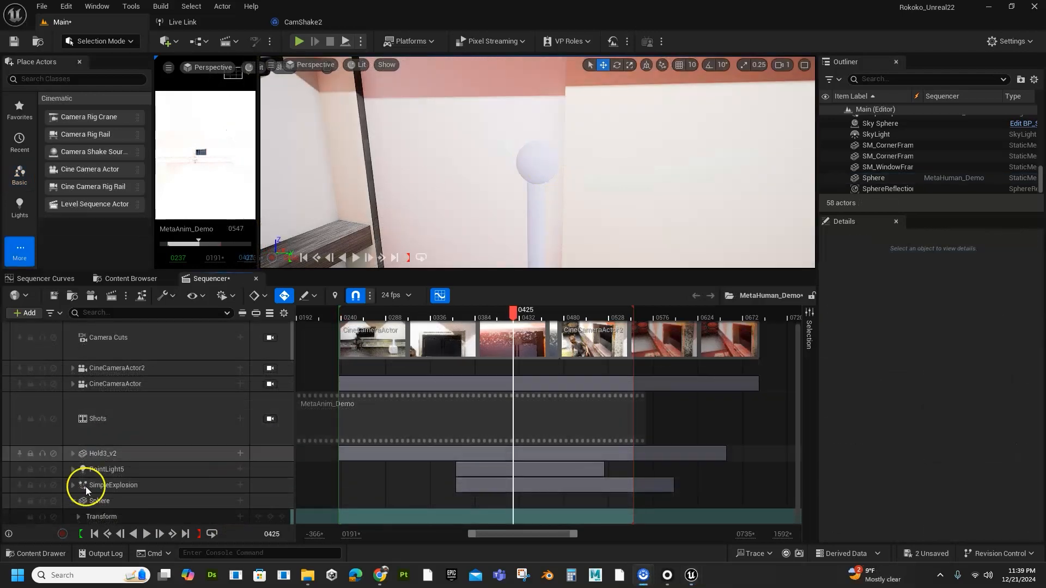
Add StaticMeshComponent0 to the Sphere track with a parameter track for its DefaultMaterial slot.
{"action": "left_click", "coordinate": [240, 501]}
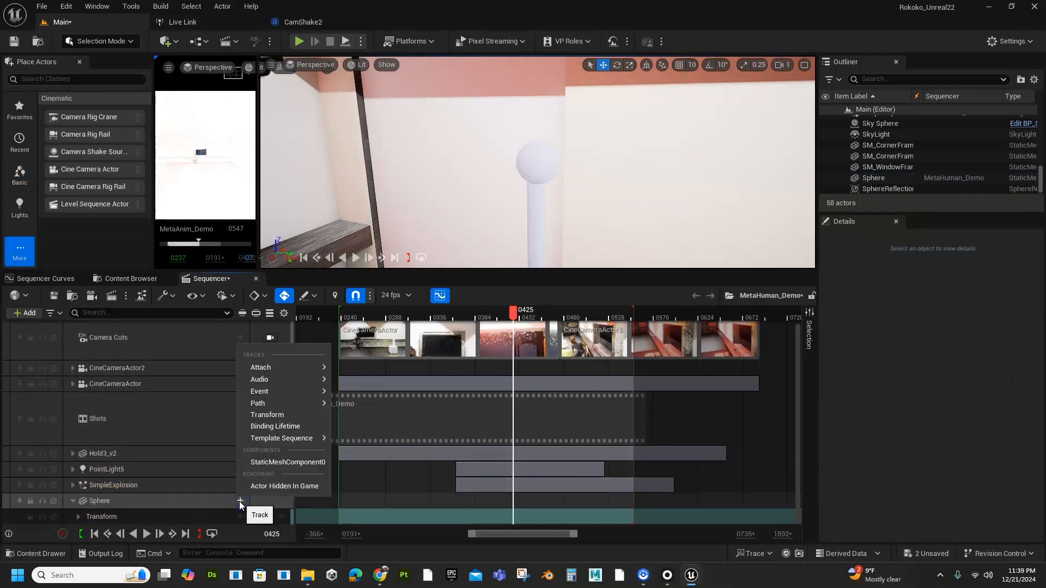
{"action": "left_click", "coordinate": [288, 463]}
{"action": "scroll", "coordinate": [190, 489], "scroll_direction": "down", "scroll_amount": 1}
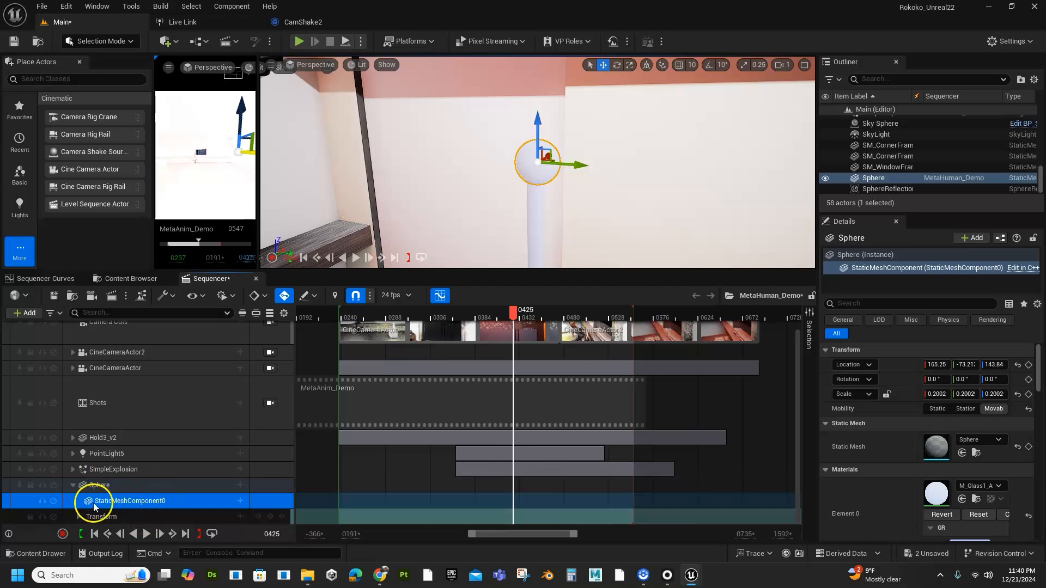
{"action": "left_click", "coordinate": [240, 501]}
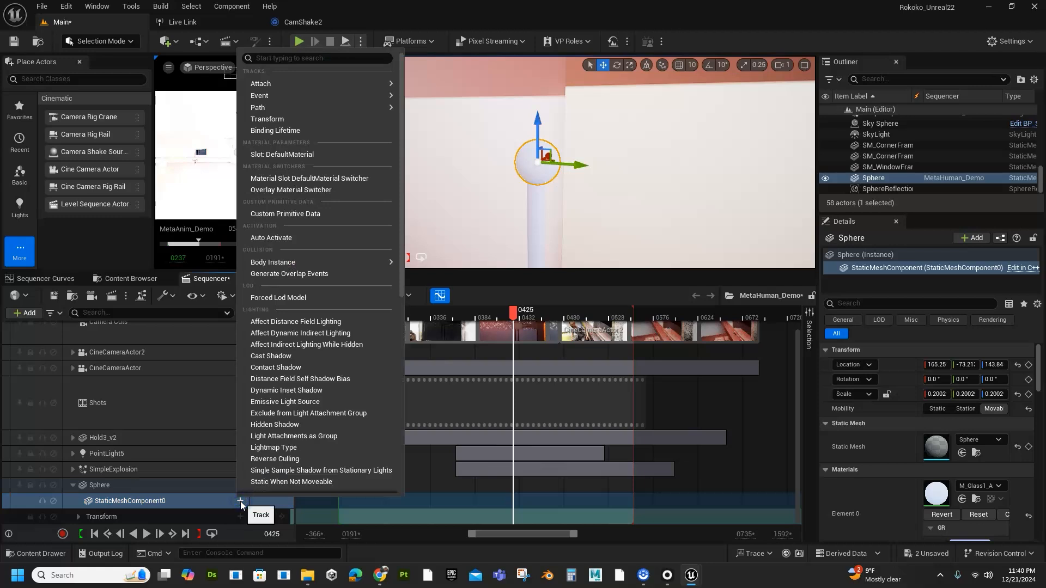
{"action": "left_click", "coordinate": [274, 156]}
{"action": "left_click", "coordinate": [151, 489]}
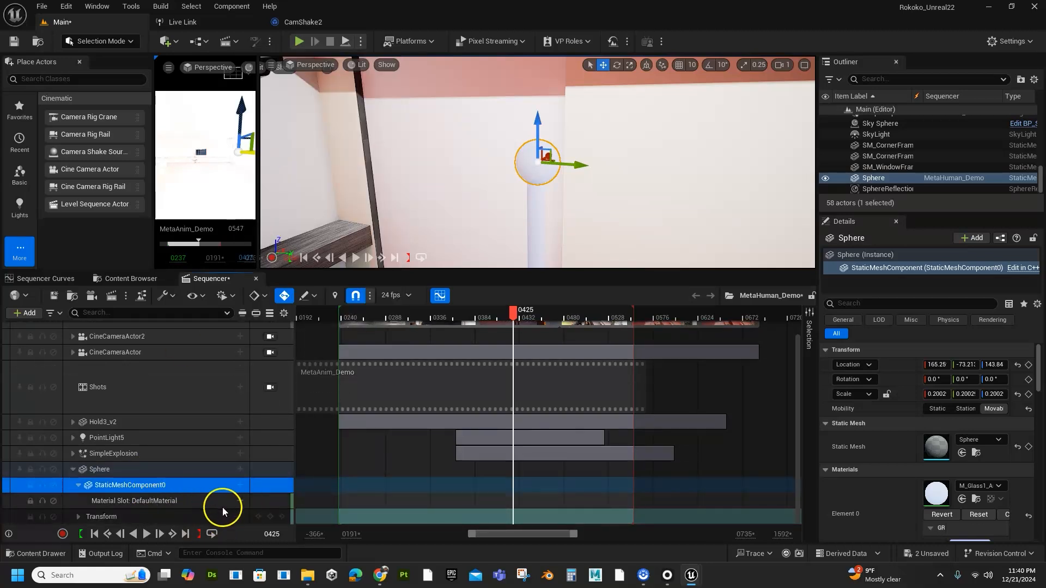
Add a ColorGlass parameter keyed at frame 425 to the sphere's material slot and expand its RGBA channels.
{"action": "left_click", "coordinate": [240, 502]}
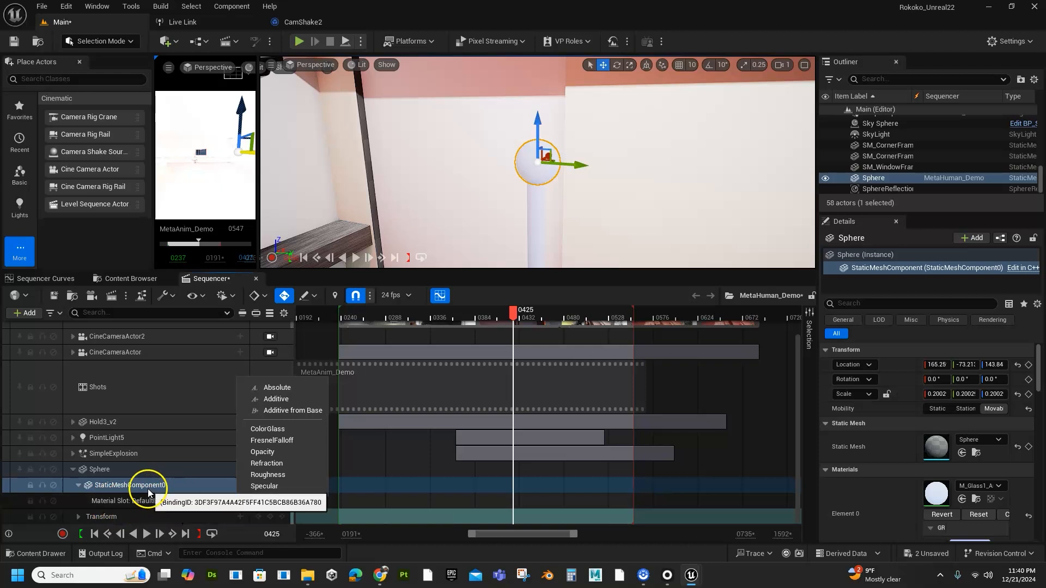
{"action": "left_click", "coordinate": [262, 430]}
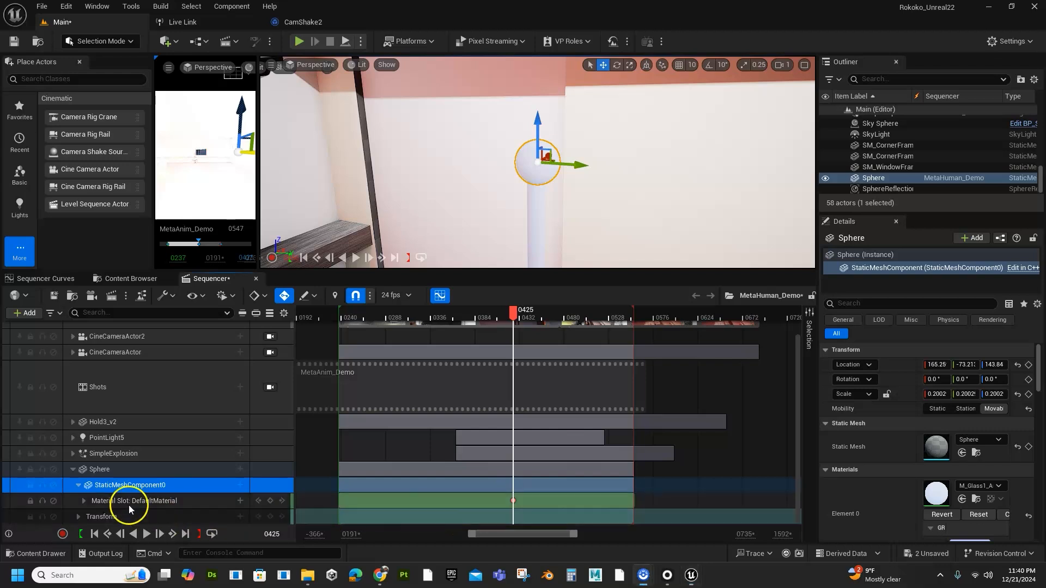
{"action": "left_click", "coordinate": [83, 501]}
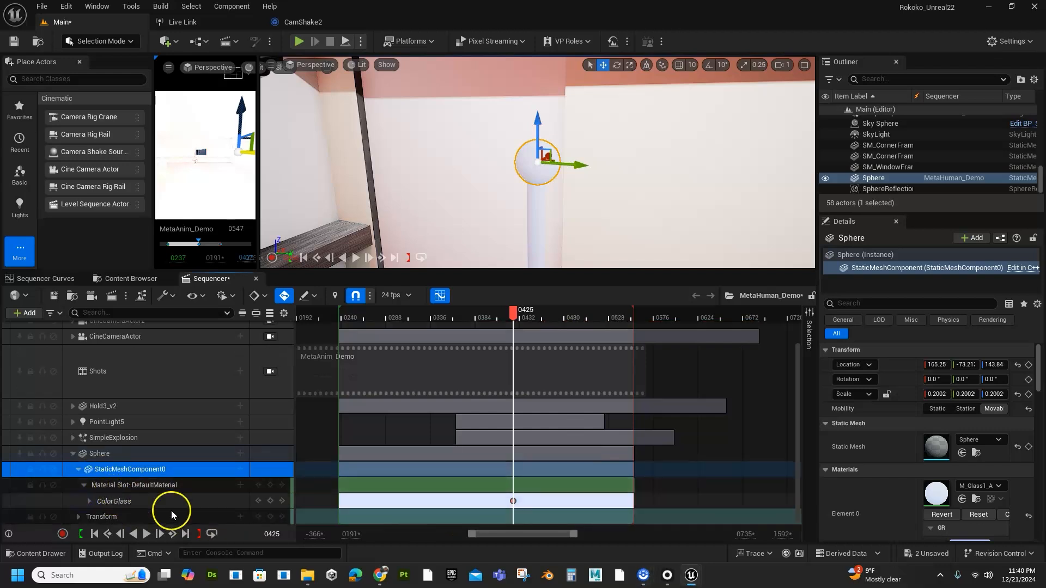
{"action": "left_click", "coordinate": [88, 501]}
{"action": "scroll", "coordinate": [175, 506], "scroll_direction": "down", "scroll_amount": 3}
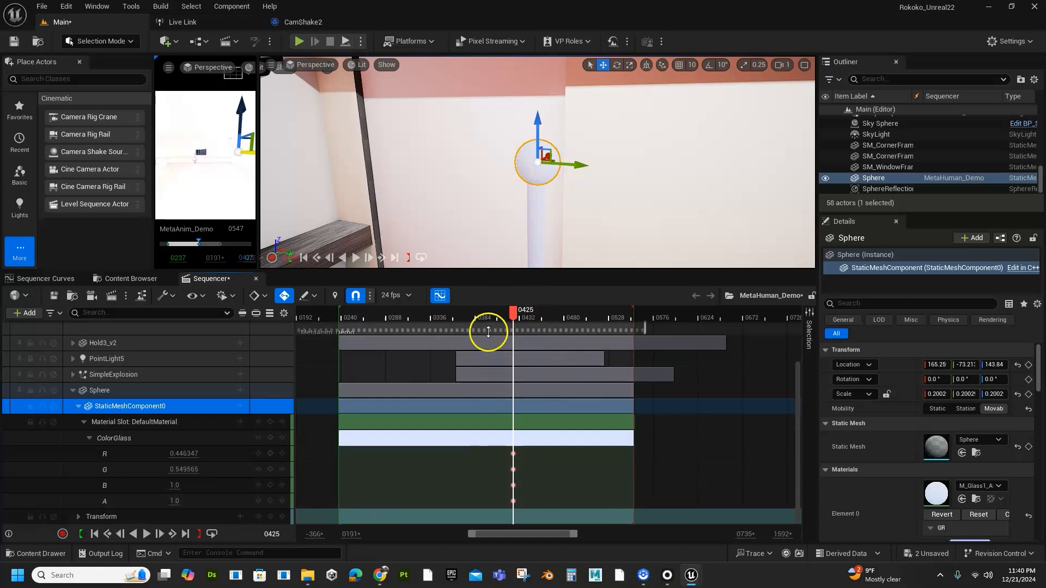
Key the sphere's ColorGlass R and G channels at 0 at frame 448.
{"action": "left_click_drag", "start_coordinate": [512, 321], "coordinate": [534, 357]}
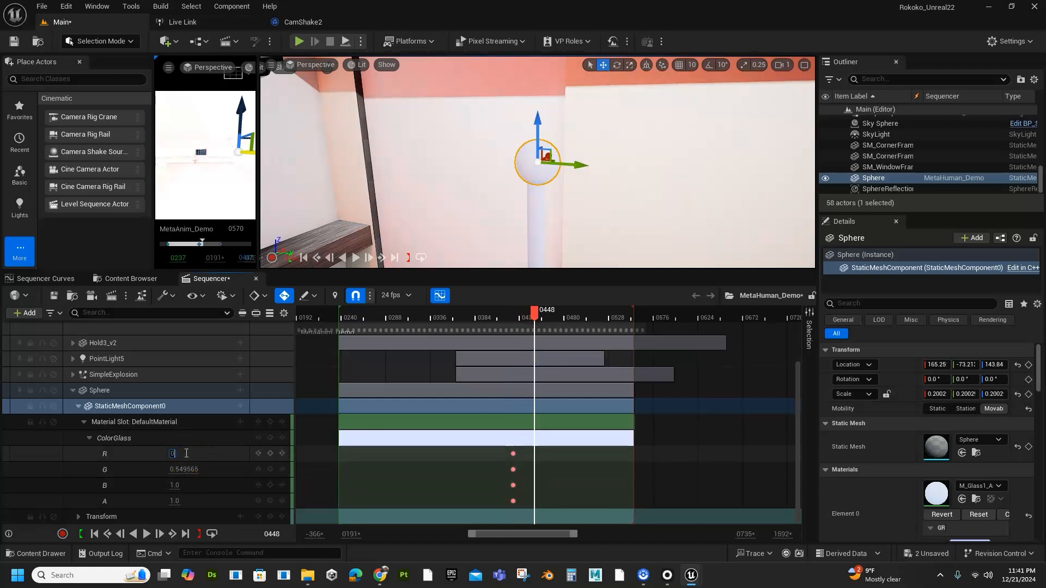
{"action": "key", "text": "Return"}
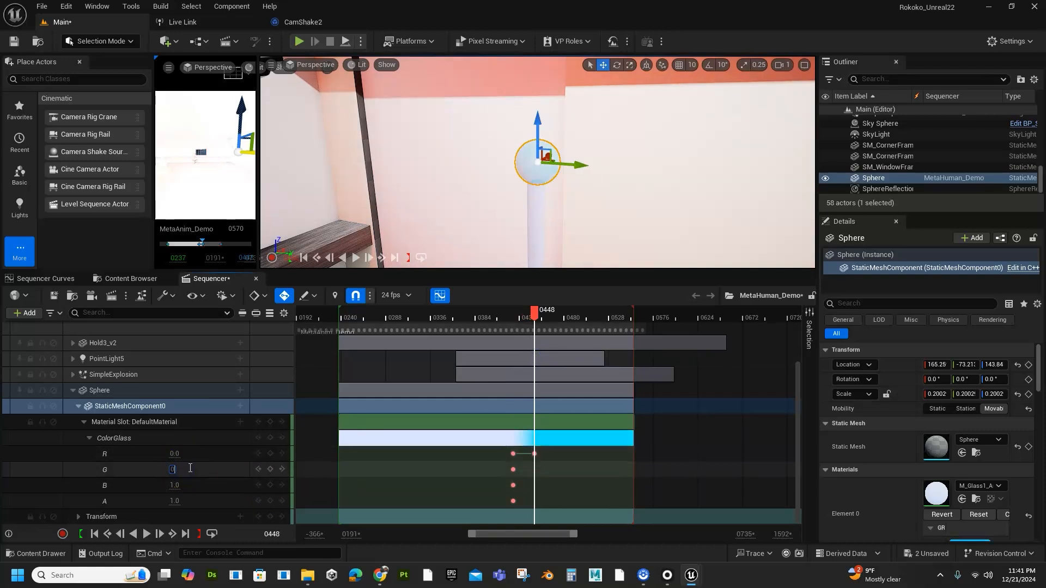
{"action": "type", "text": "0"}
{"action": "key", "text": "Return"}
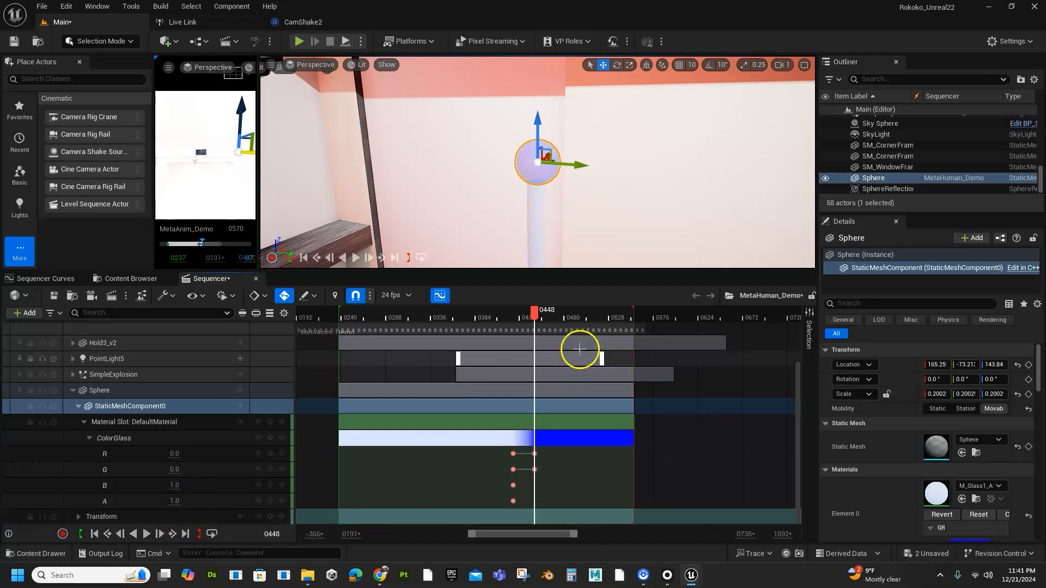
Shift the ColorGlass keys to frames 440 and 459, key B at 1000 at frame 459 and scrub through the color change.
{"action": "left_click_drag", "start_coordinate": [539, 320], "coordinate": [506, 374]}
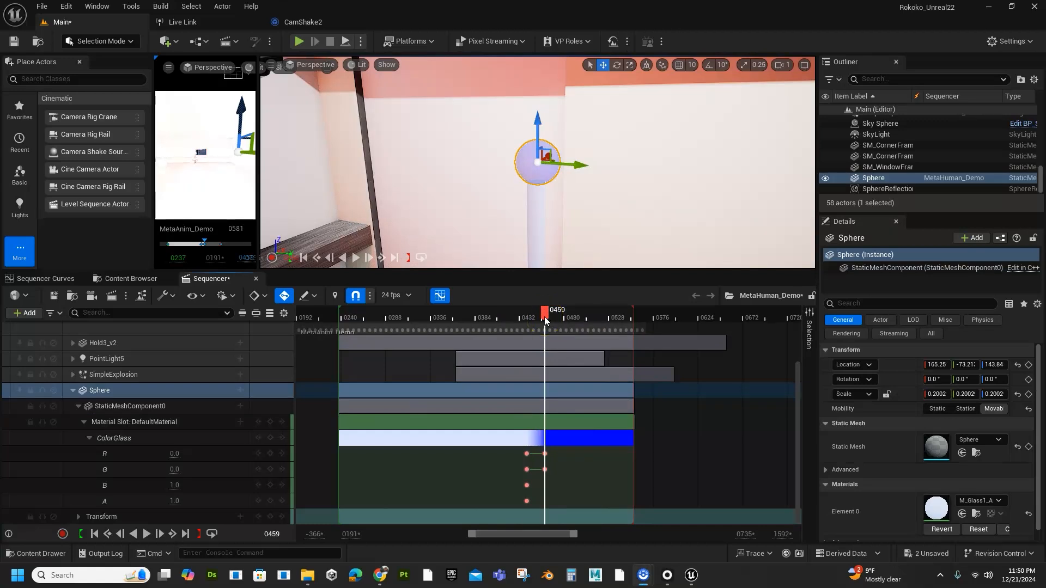
{"action": "mouse_move", "coordinate": [543, 320]}
{"action": "left_mouse_down"}
{"action": "mouse_move", "coordinate": [514, 322]}
{"action": "mouse_move", "coordinate": [552, 331]}
{"action": "left_mouse_up"}
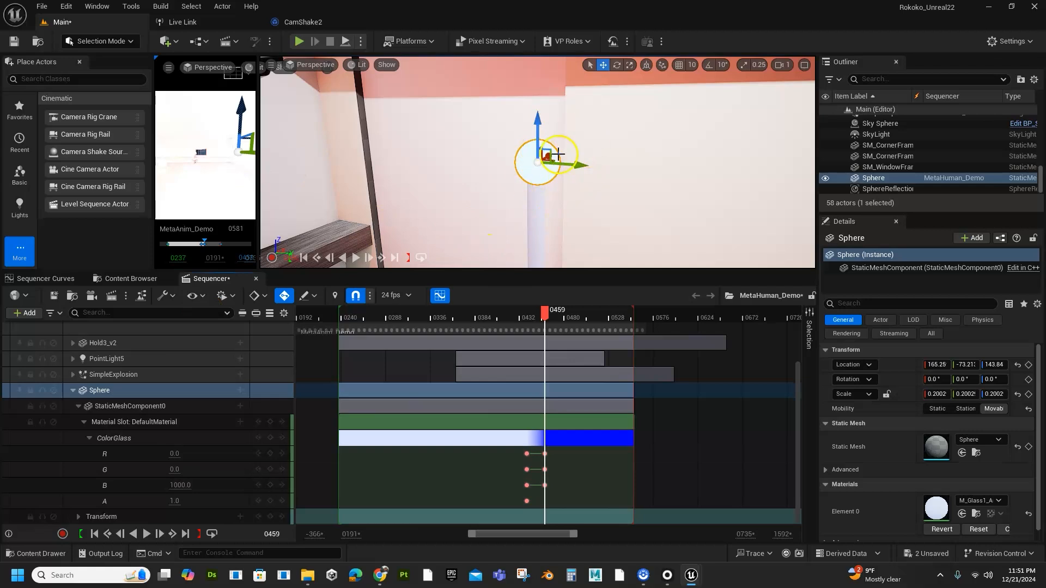
{"action": "left_click_drag", "start_coordinate": [539, 315], "coordinate": [530, 378]}
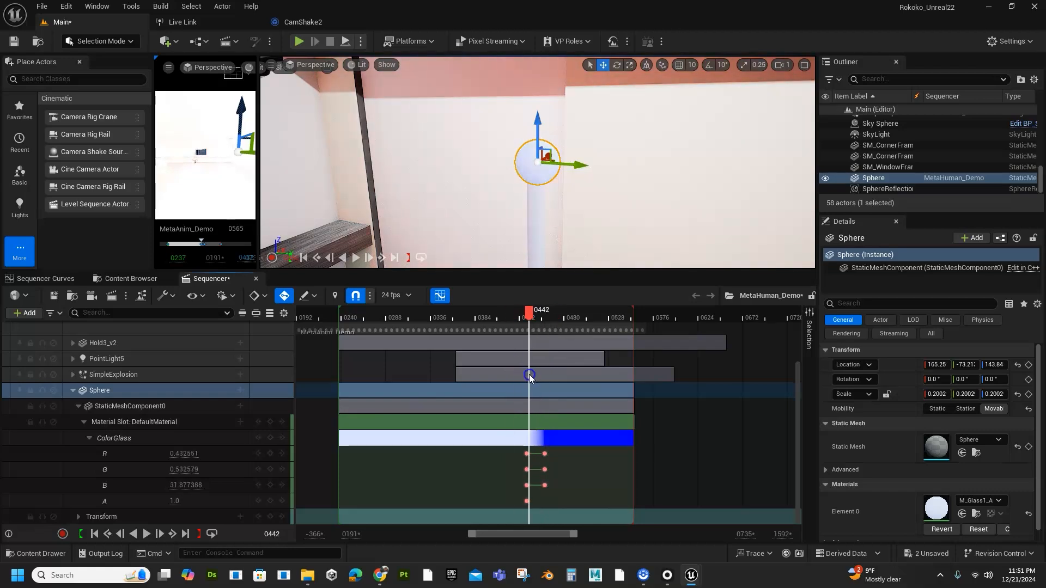
Collapse the sphere's material channels, scrub to frame 455 and add the Door actor to the sequence.
{"action": "left_click", "coordinate": [421, 164]}
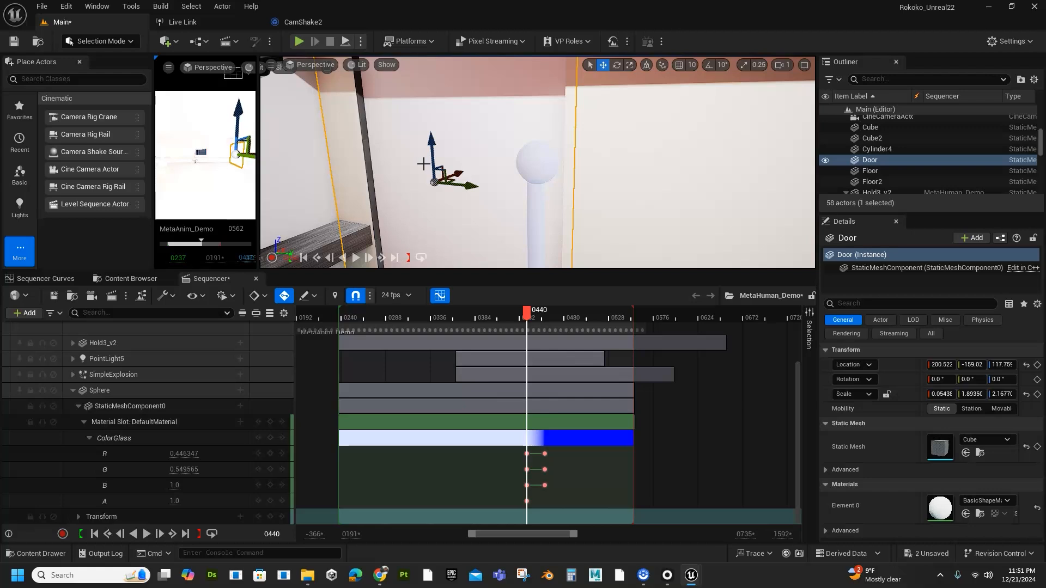
{"action": "left_click", "coordinate": [72, 390]}
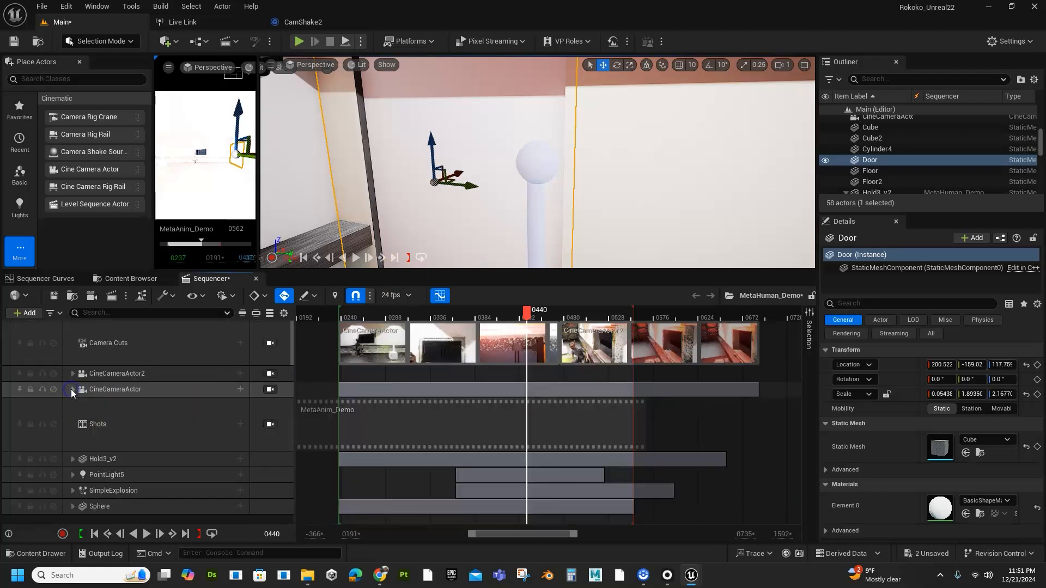
{"action": "left_click", "coordinate": [72, 506]}
{"action": "scroll", "coordinate": [116, 494], "scroll_direction": "down", "scroll_amount": 3}
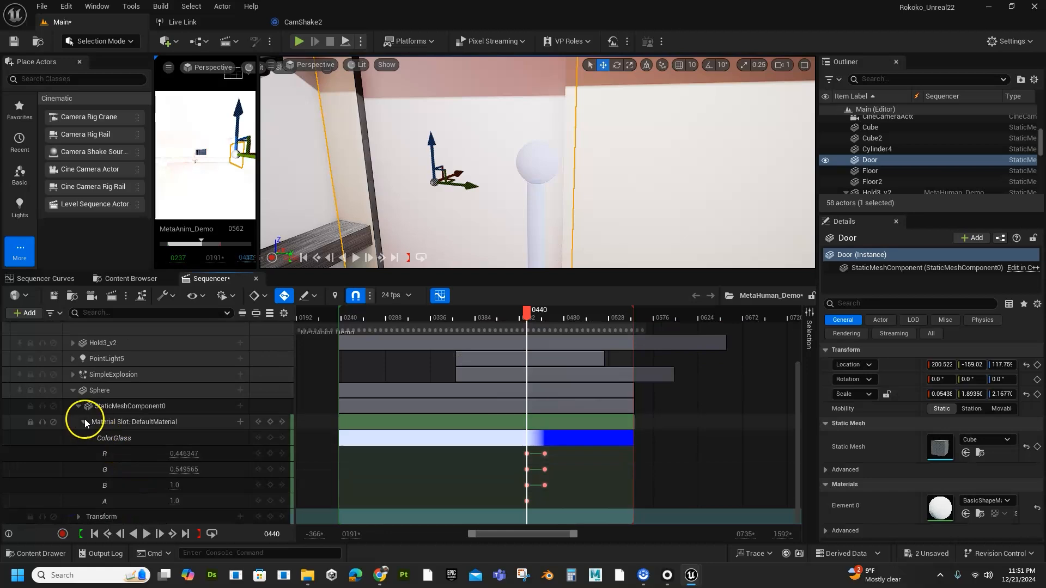
{"action": "left_click", "coordinate": [85, 422]}
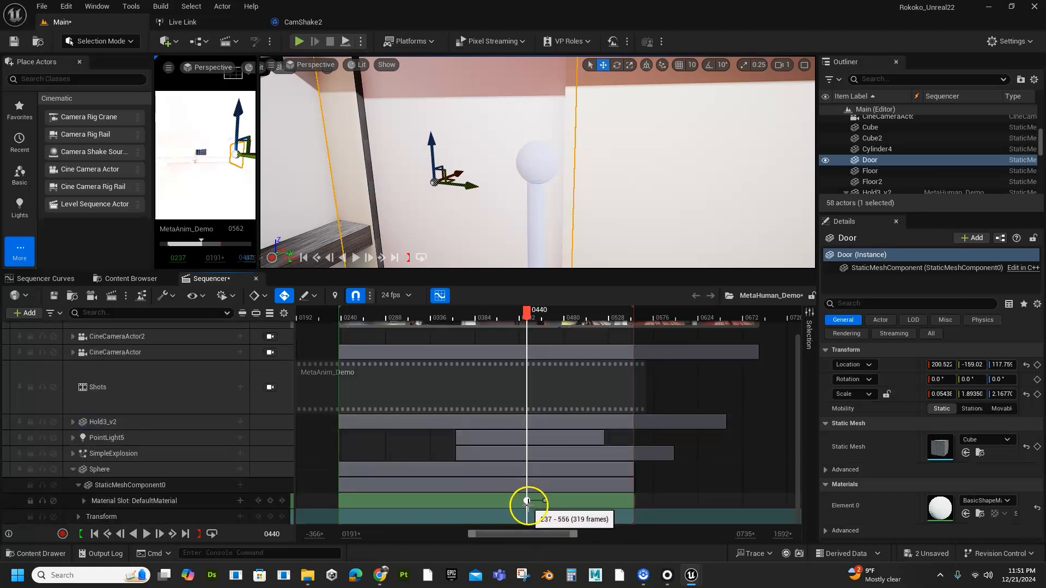
{"action": "left_click_drag", "start_coordinate": [530, 317], "coordinate": [542, 319]}
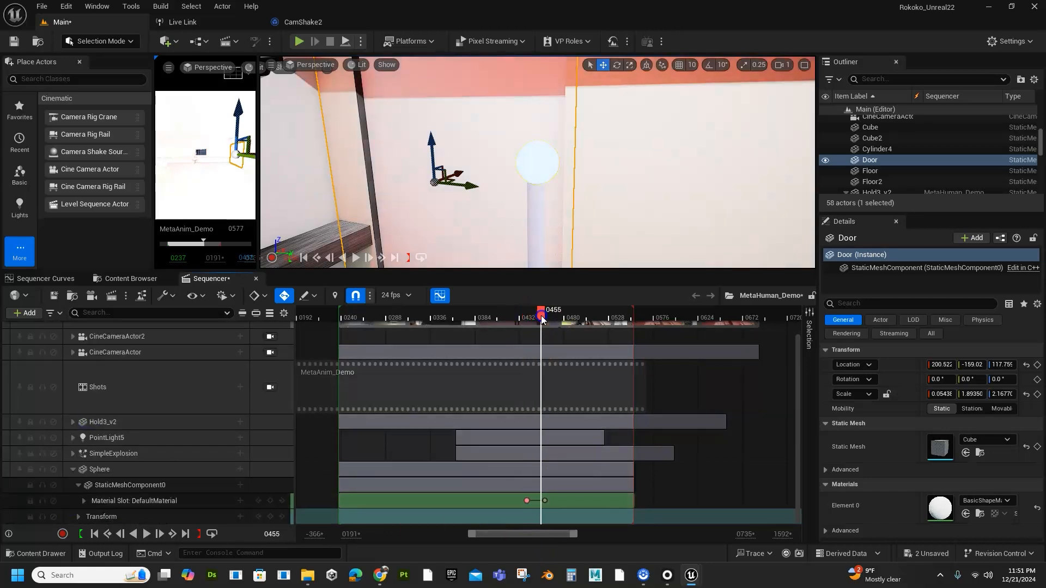
{"action": "left_click_drag", "start_coordinate": [876, 162], "coordinate": [501, 441]}
{"action": "left_click_drag", "start_coordinate": [333, 504], "coordinate": [334, 500]}
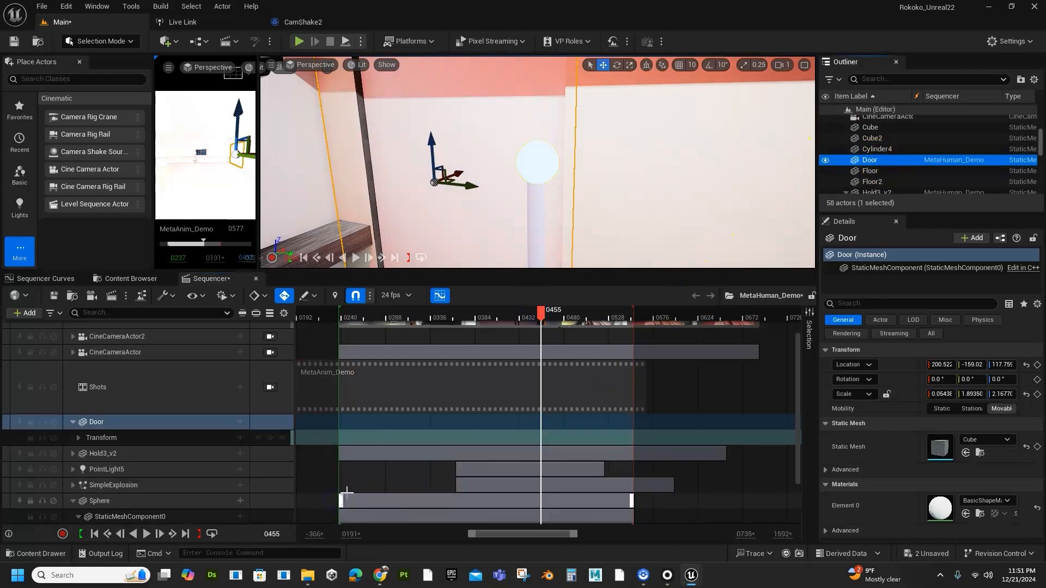
{"action": "scroll", "coordinate": [341, 491], "scroll_direction": "down", "scroll_amount": 2}
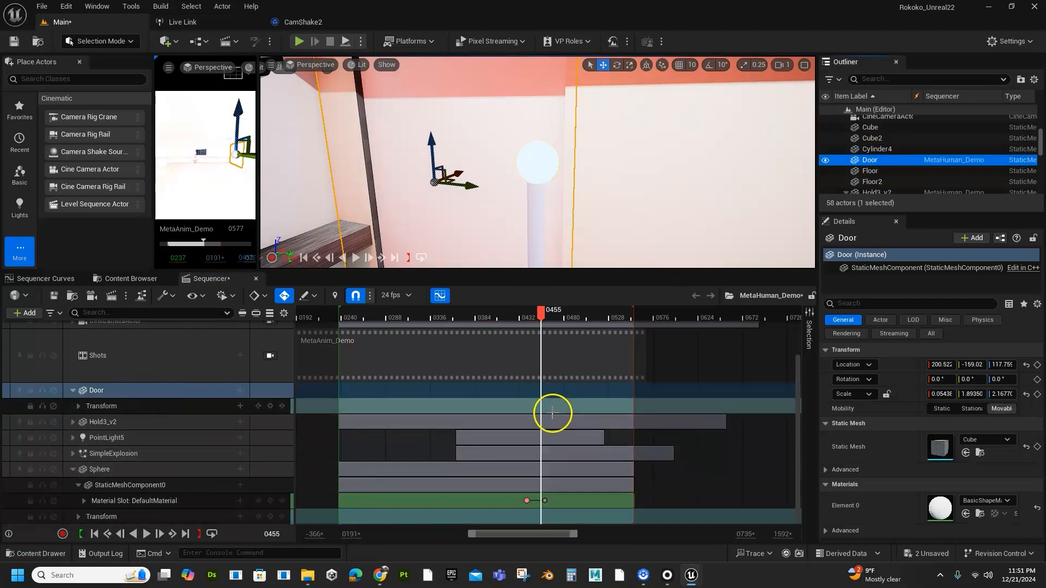
Expand the Door's Location channels and key its current Y location at frame 455.
{"action": "left_click", "coordinate": [77, 408]}
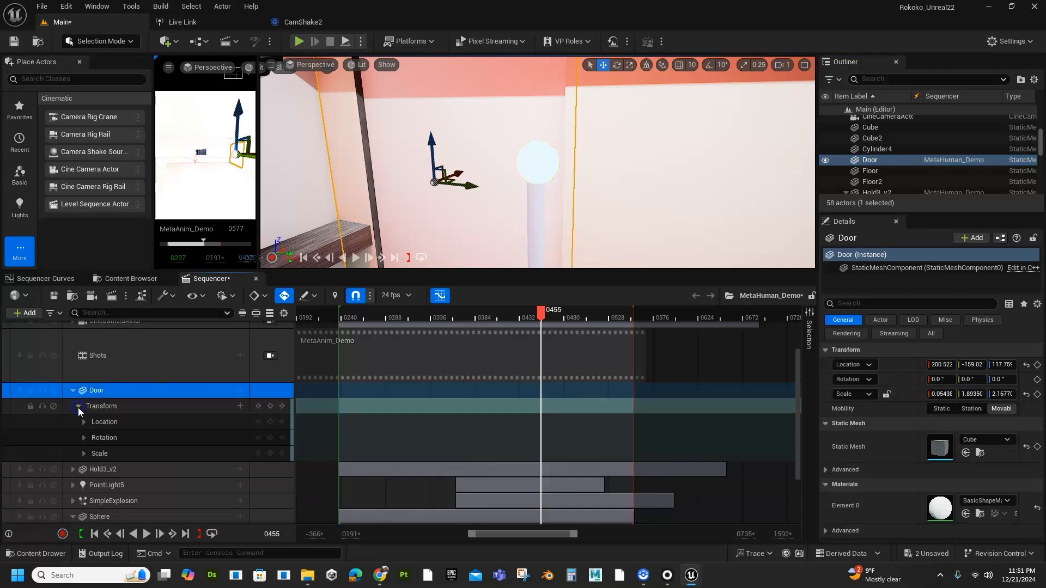
{"action": "left_click", "coordinate": [83, 421]}
{"action": "left_click_drag", "start_coordinate": [194, 435], "coordinate": [191, 457]}
{"action": "key", "text": "ctrl+z"}
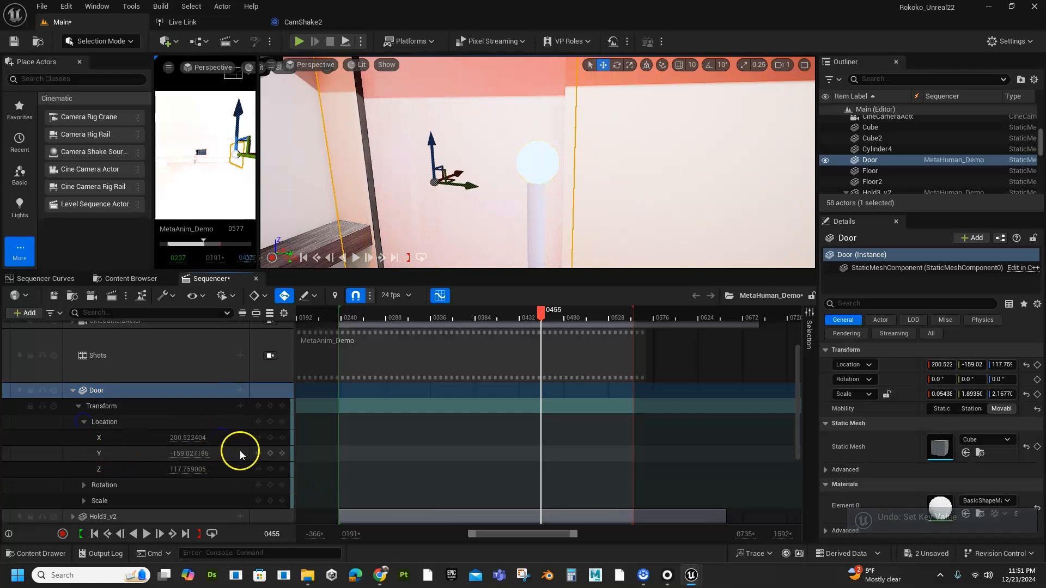
{"action": "left_click", "coordinate": [270, 454]}
Key the Door's Y location at 65 at frame 475 and play back the door sliding open.
{"action": "left_click_drag", "start_coordinate": [544, 316], "coordinate": [560, 318]}
{"action": "left_click", "coordinate": [197, 452]}
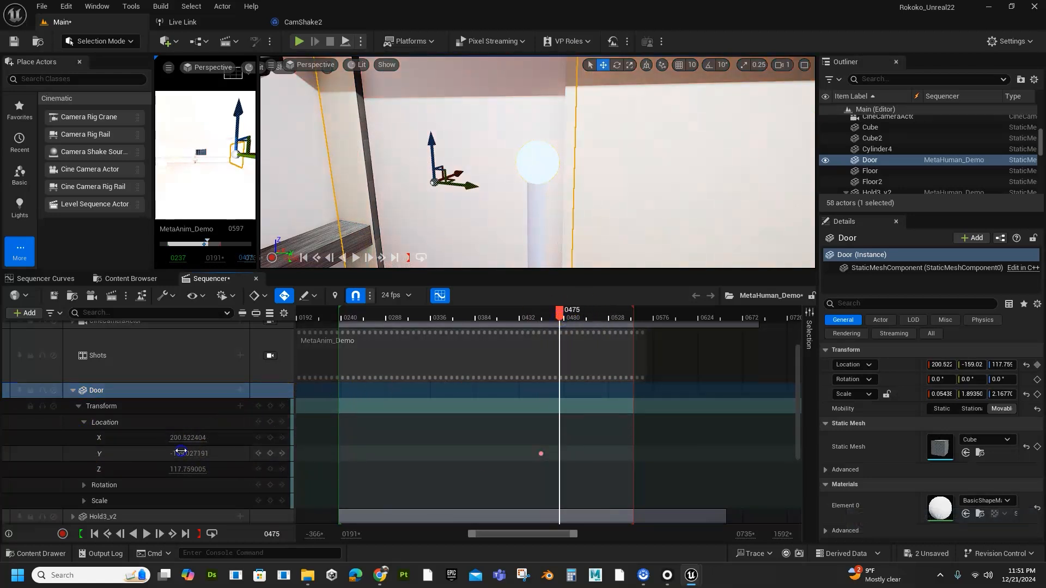
{"action": "type", "text": "65"}
{"action": "key", "text": "Return"}
{"action": "left_click", "coordinate": [269, 453]}
{"action": "left_click_drag", "start_coordinate": [554, 318], "coordinate": [516, 318]}
{"action": "key", "text": "space"}
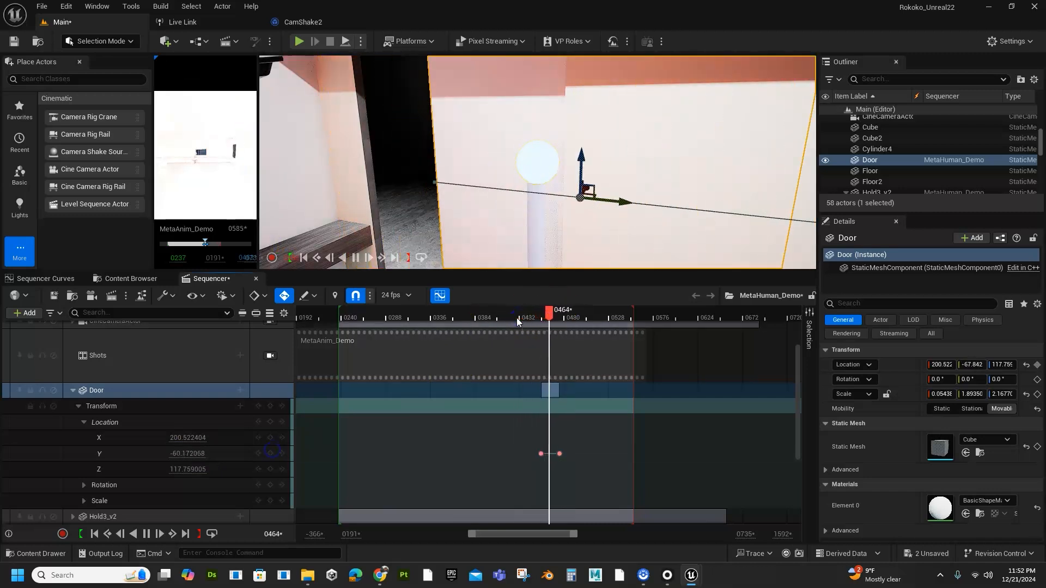
Move the Door's two location keys to start at about frame 435, play the motion and stretch its end to about frame 465.
{"action": "left_click", "coordinate": [528, 437]}
{"action": "left_click_drag", "start_coordinate": [545, 454], "coordinate": [515, 455]}
{"action": "left_click_drag", "start_coordinate": [523, 327], "coordinate": [511, 318]}
{"action": "key", "text": "space"}
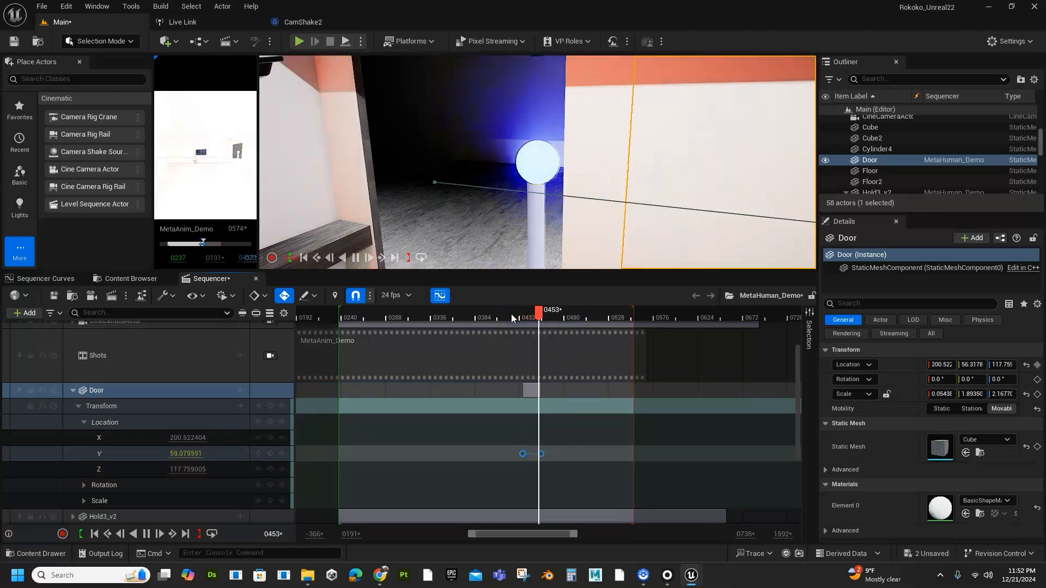
{"action": "left_click", "coordinate": [535, 400]}
{"action": "left_click_drag", "start_coordinate": [534, 394], "coordinate": [550, 396]}
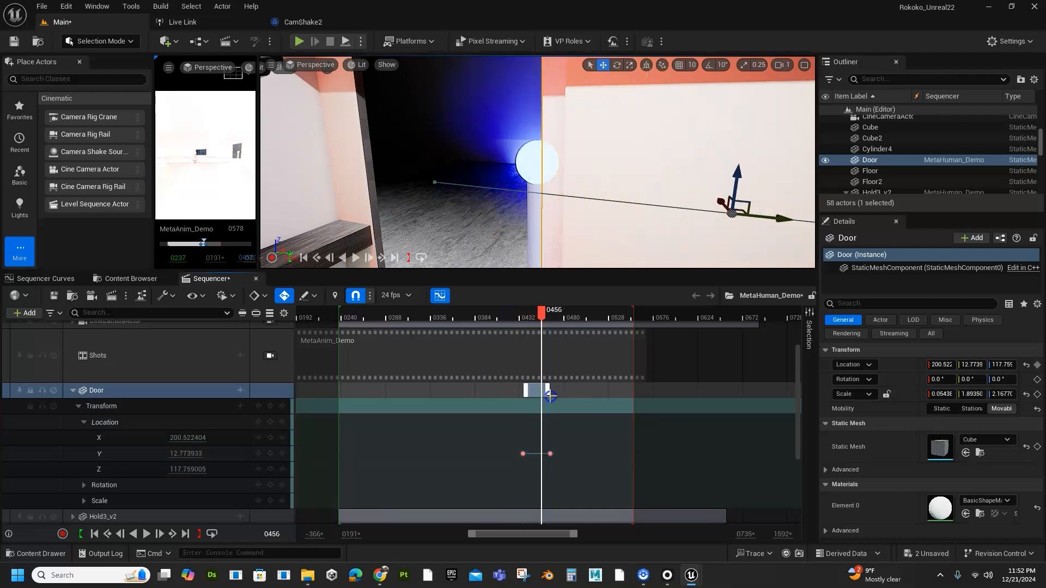
Move the Door's first location key to about frame 449 and play back the faster door opening.
{"action": "left_click_drag", "start_coordinate": [531, 315], "coordinate": [522, 315]}
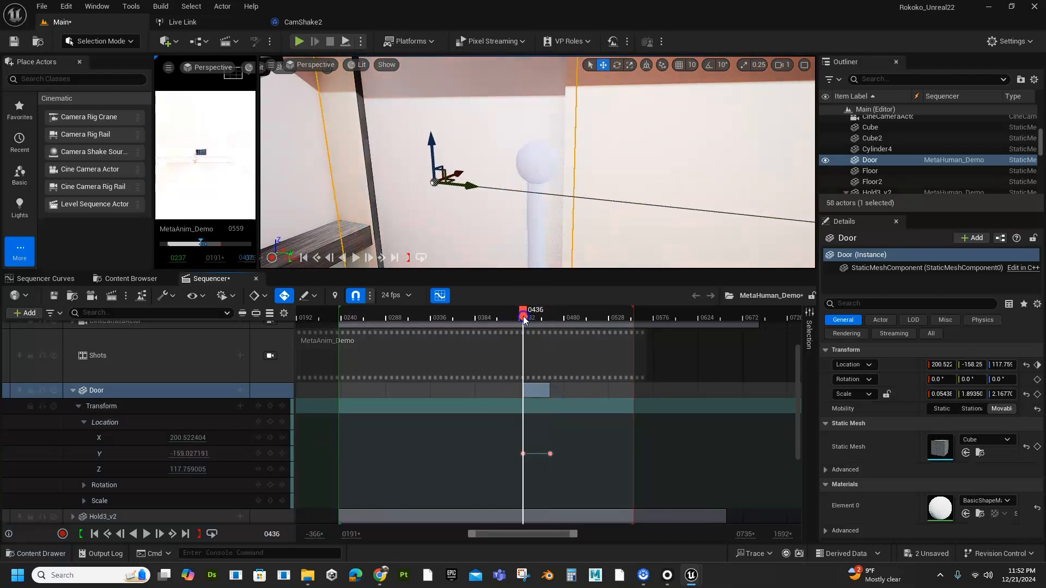
{"action": "left_click_drag", "start_coordinate": [525, 386], "coordinate": [536, 386]}
{"action": "left_click_drag", "start_coordinate": [526, 315], "coordinate": [532, 318]}
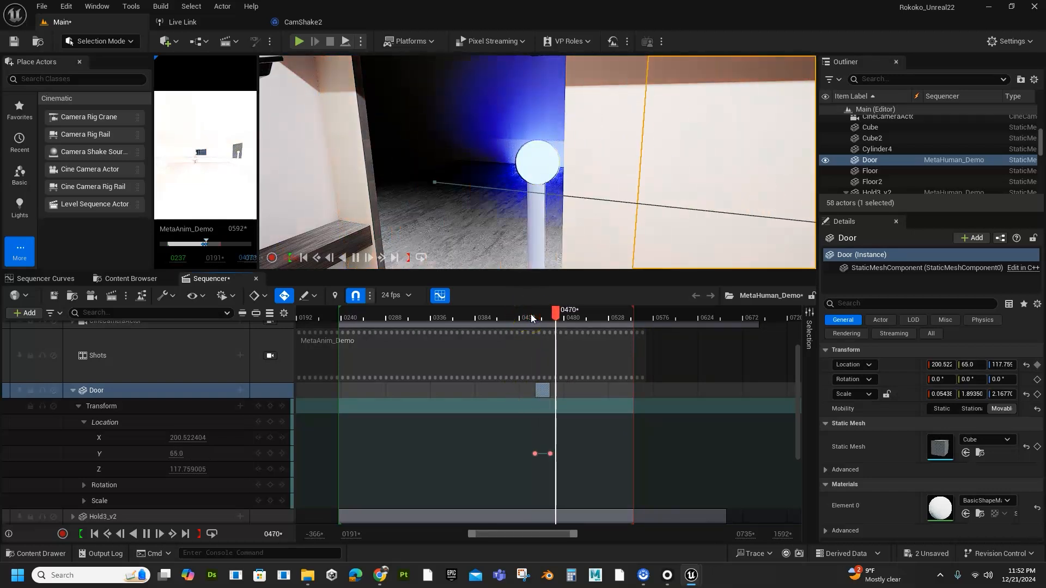
{"action": "key", "text": "space"}
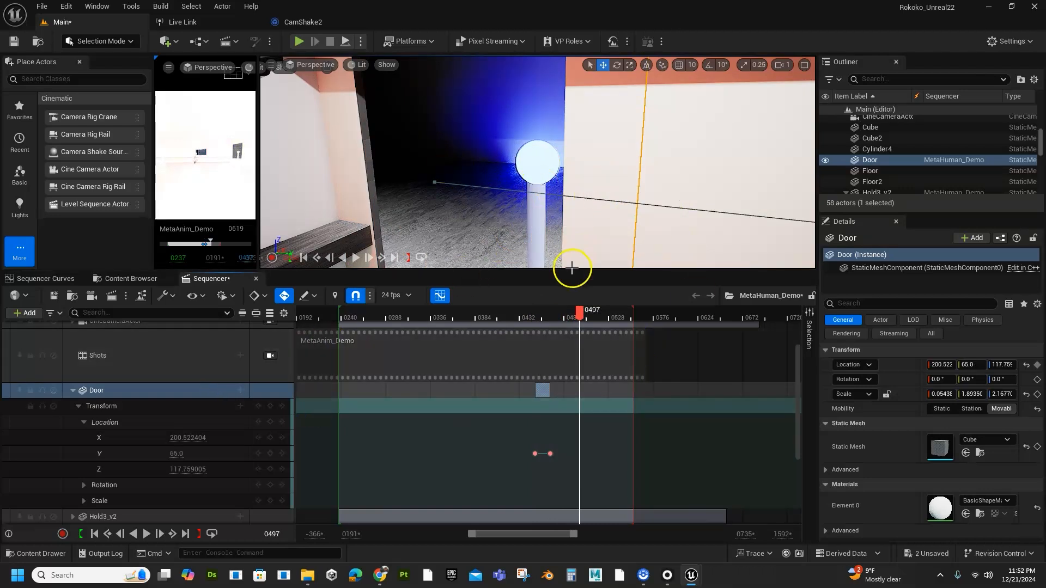
Collapse the Door and Sphere tracks in the sequence.
{"action": "left_click", "coordinate": [73, 391]}
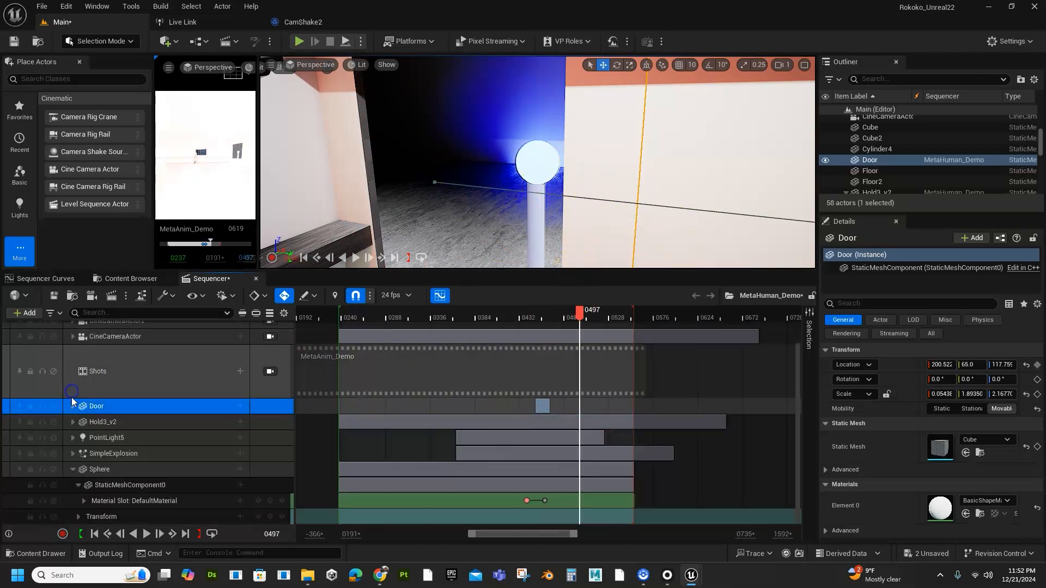
{"action": "scroll", "coordinate": [71, 392], "scroll_direction": "up", "scroll_amount": 2}
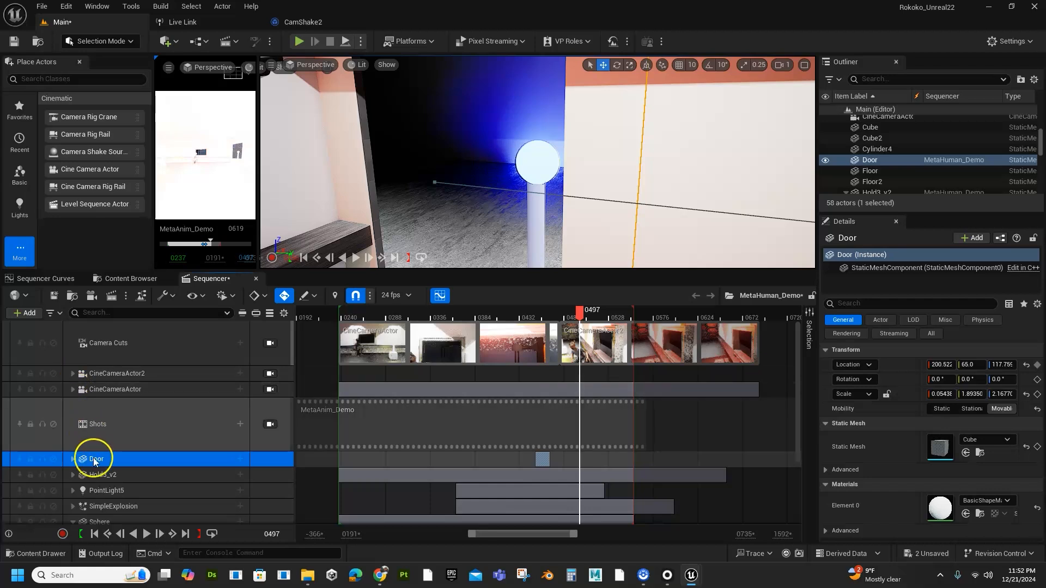
{"action": "scroll", "coordinate": [86, 469], "scroll_direction": "down", "scroll_amount": 2}
{"action": "left_click", "coordinate": [74, 468]}
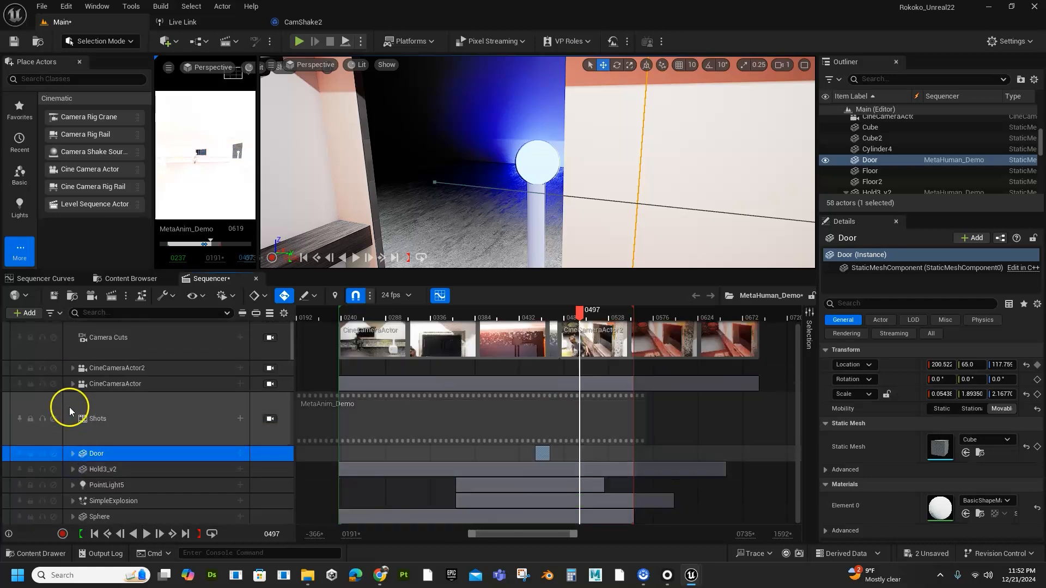
Scrub to frame 391, widen the cinematic viewport and activate the Camera Cuts track in it.
{"action": "scroll", "coordinate": [70, 407], "scroll_direction": "up", "scroll_amount": 1}
{"action": "left_click_drag", "start_coordinate": [566, 320], "coordinate": [480, 318]}
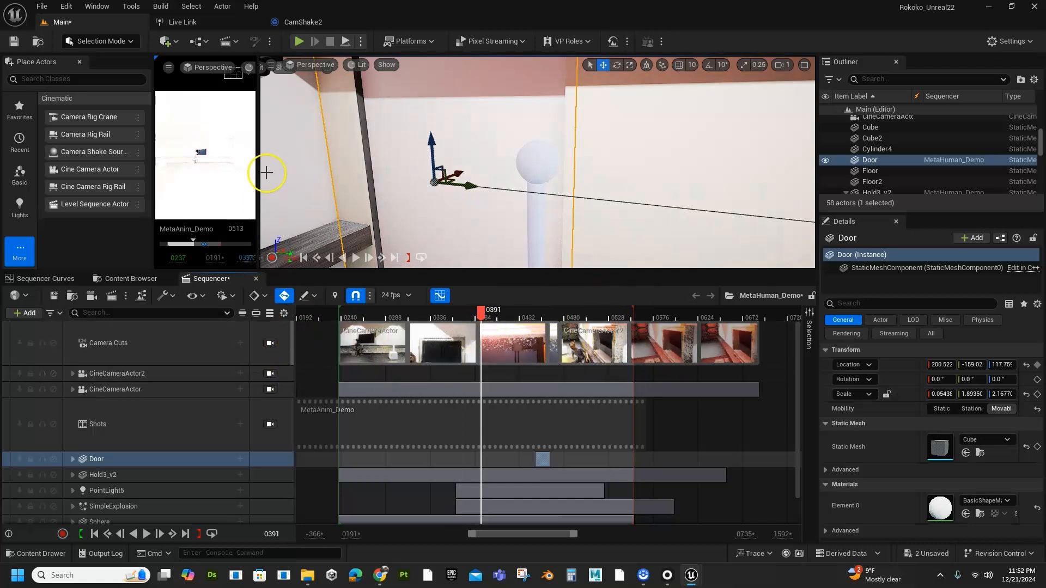
{"action": "left_click_drag", "start_coordinate": [258, 176], "coordinate": [545, 186]}
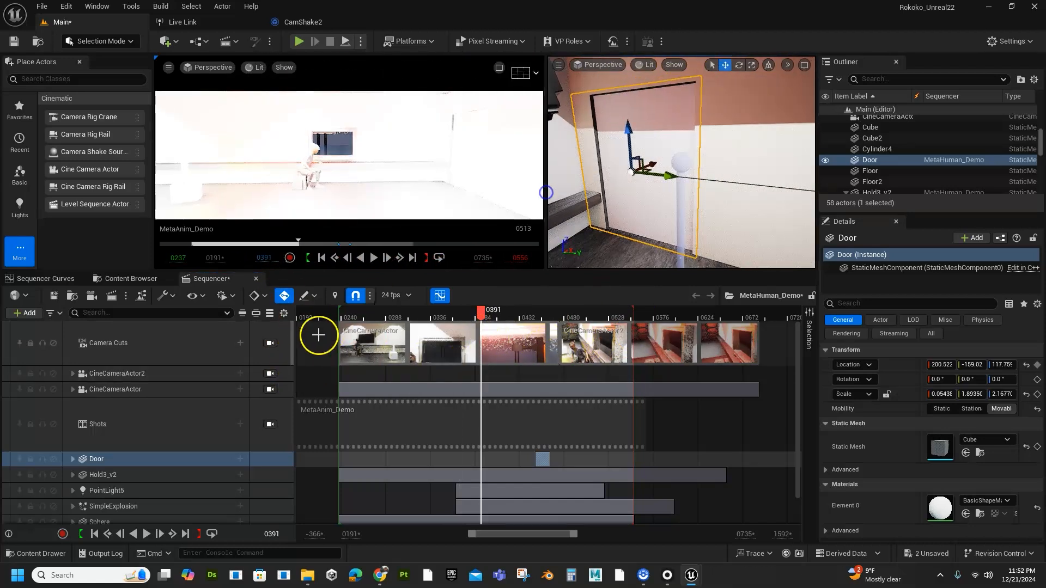
{"action": "left_click", "coordinate": [269, 343]}
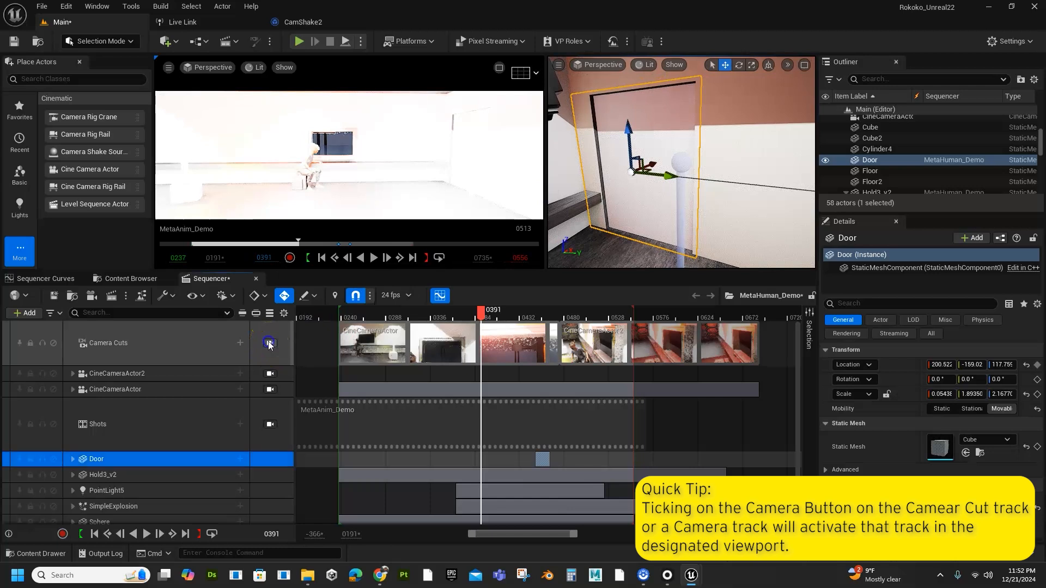
Trim the CineCameraActor2 cut to frames 405 to 496 and place a copy of the 168-frame CineCameraActor cut at frame 496.
{"action": "left_click_drag", "start_coordinate": [419, 317], "coordinate": [505, 360]}
{"action": "left_click_drag", "start_coordinate": [559, 350], "coordinate": [579, 323]}
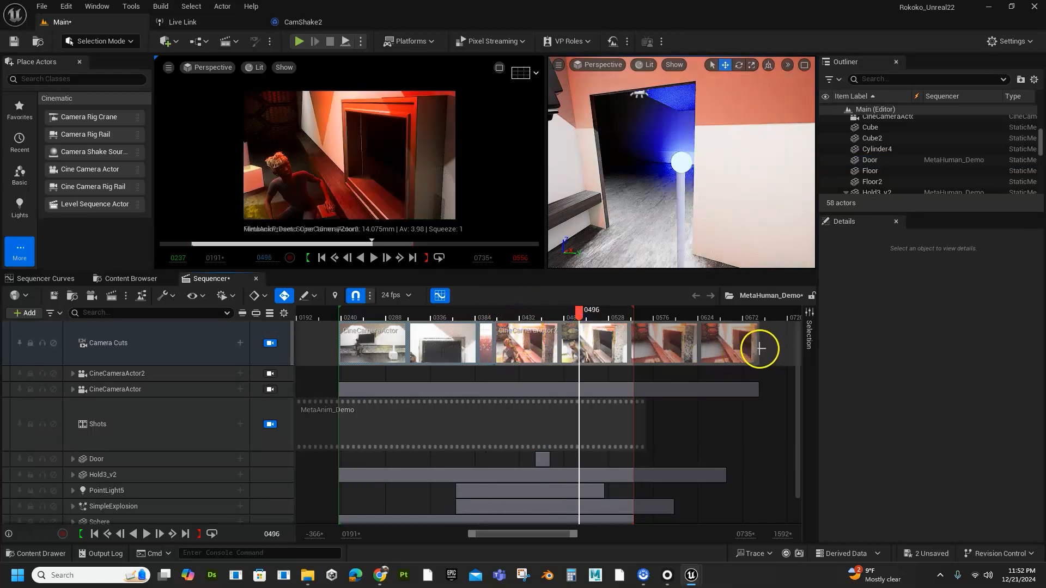
{"action": "left_click_drag", "start_coordinate": [759, 349], "coordinate": [579, 346]}
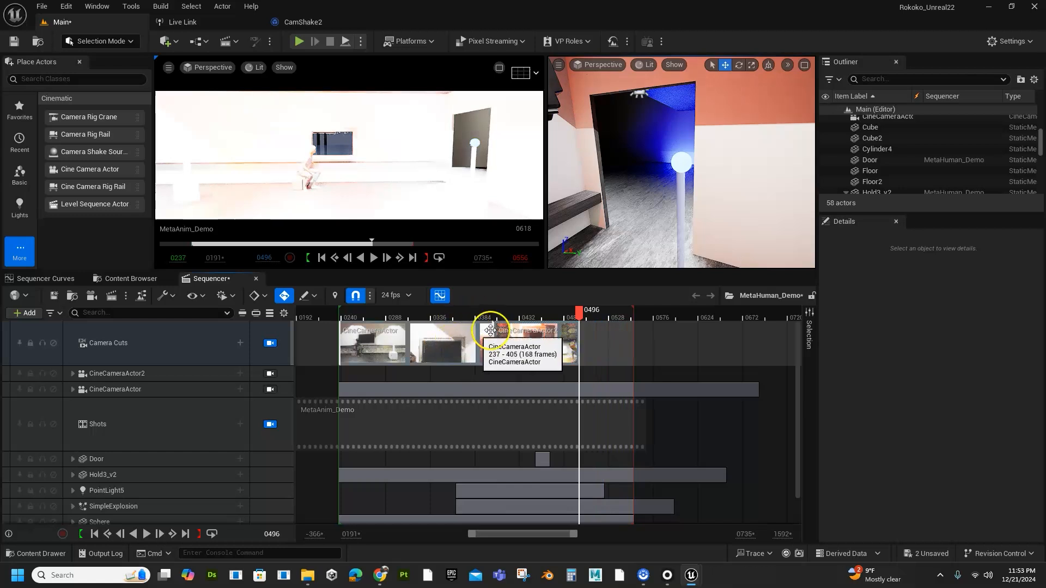
{"action": "key", "text": "ctrl+z"}
Play back the new cuts and move the start of the second CineCameraActor cut to frame 453.
{"action": "left_click_drag", "start_coordinate": [582, 323], "coordinate": [480, 363]}
{"action": "key", "text": "space"}
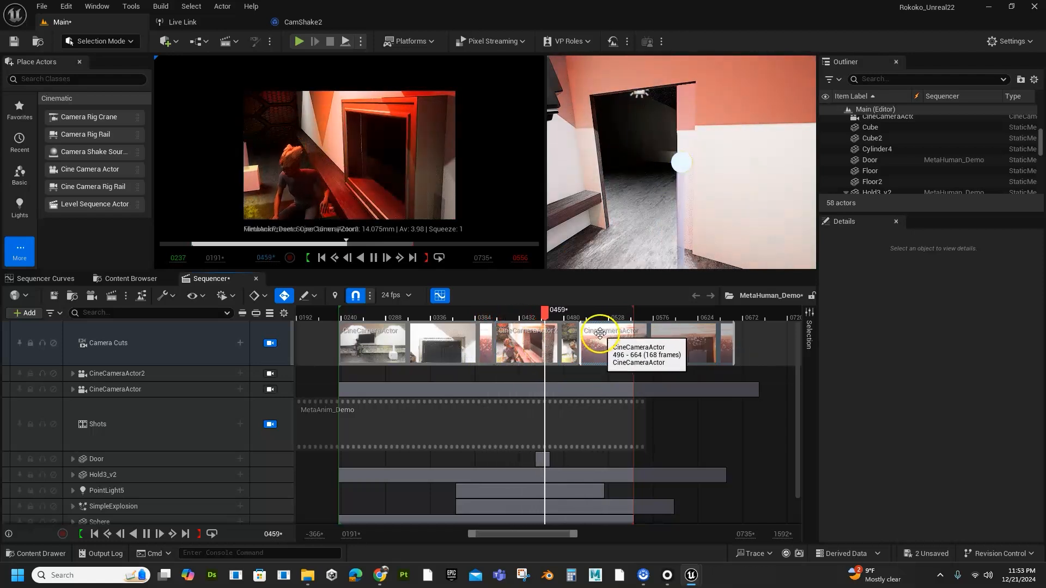
{"action": "key", "text": "space"}
{"action": "left_click_drag", "start_coordinate": [579, 341], "coordinate": [540, 343]}
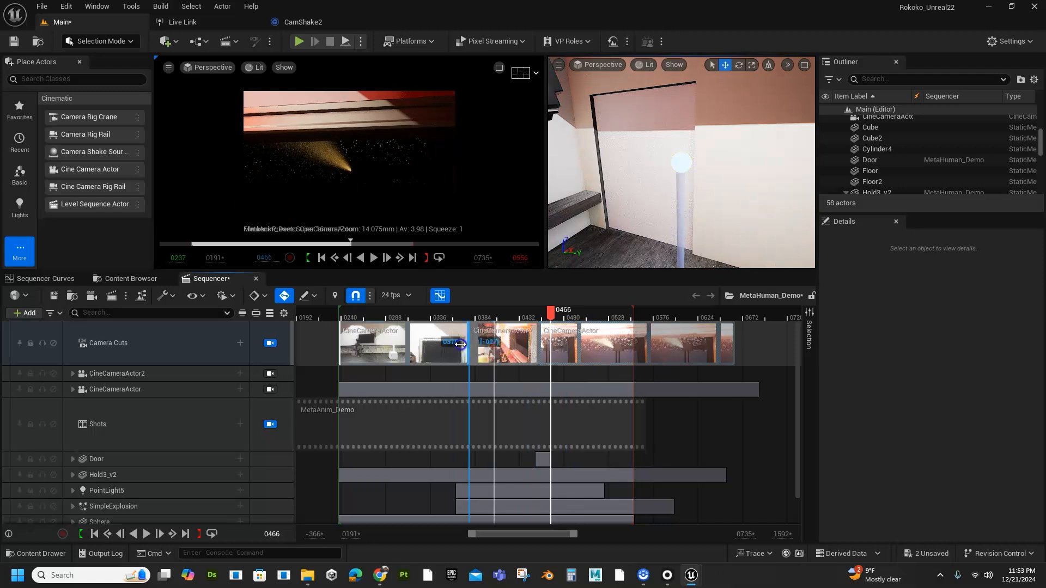
Move the start of the CineCameraActor2 cut to frame 344 and play back the transition.
{"action": "left_click_drag", "start_coordinate": [460, 345], "coordinate": [438, 344]}
{"action": "left_click", "coordinate": [426, 311]}
{"action": "key", "text": "space"}
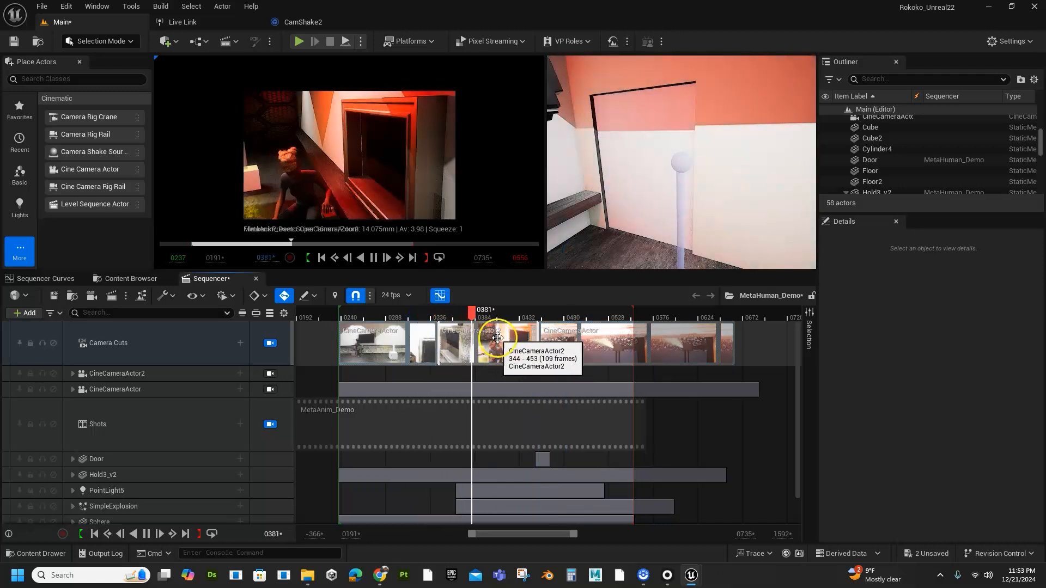
{"action": "left_click", "coordinate": [396, 319]}
{"action": "key", "text": "space"}
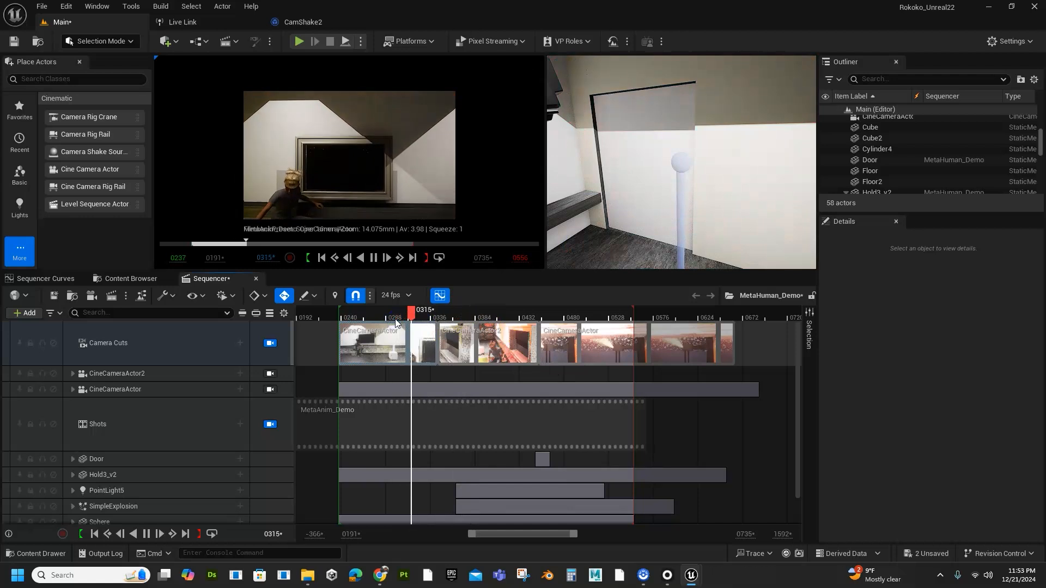
{"action": "left_click", "coordinate": [394, 234]}
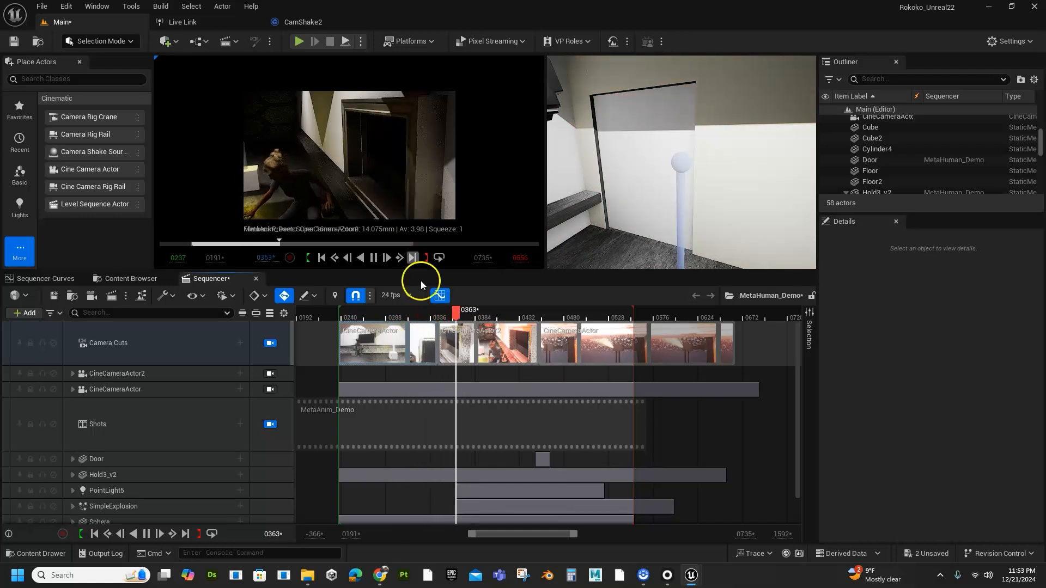
Move the start of the CineCameraActor2 cut to about frame 372 and play the sequence from frame 329 through the last cut.
{"action": "left_click", "coordinate": [432, 343]}
{"action": "left_click_drag", "start_coordinate": [438, 344], "coordinate": [466, 347]}
{"action": "left_click_drag", "start_coordinate": [460, 310], "coordinate": [424, 309]}
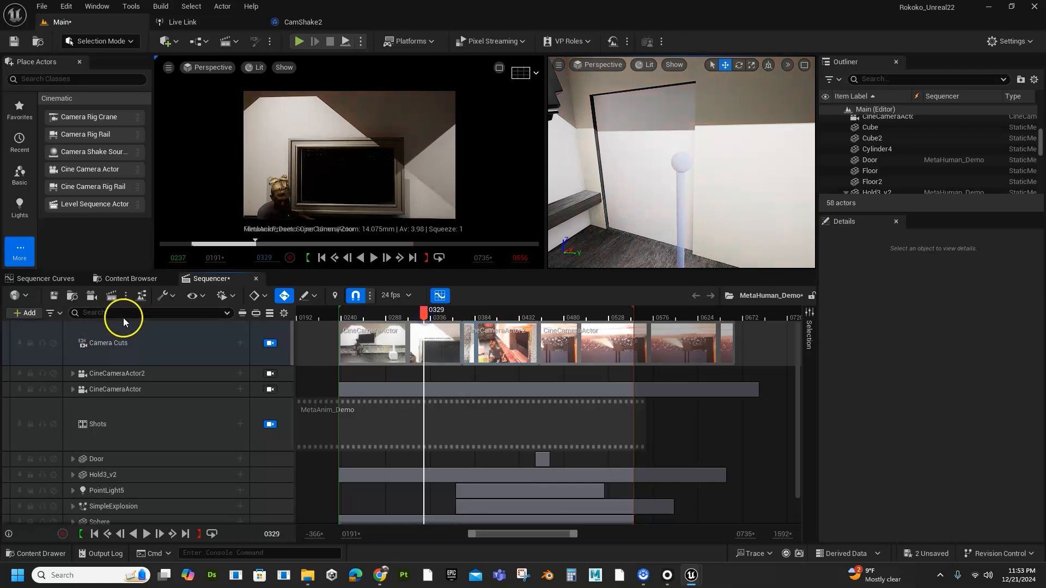
{"action": "left_click", "coordinate": [203, 362]}
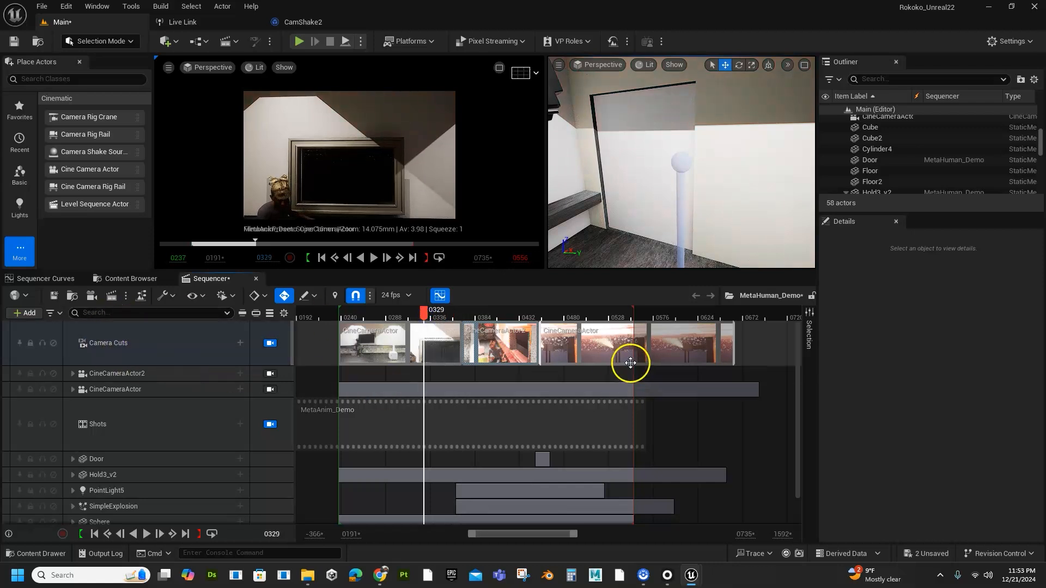
{"action": "key", "text": "space"}
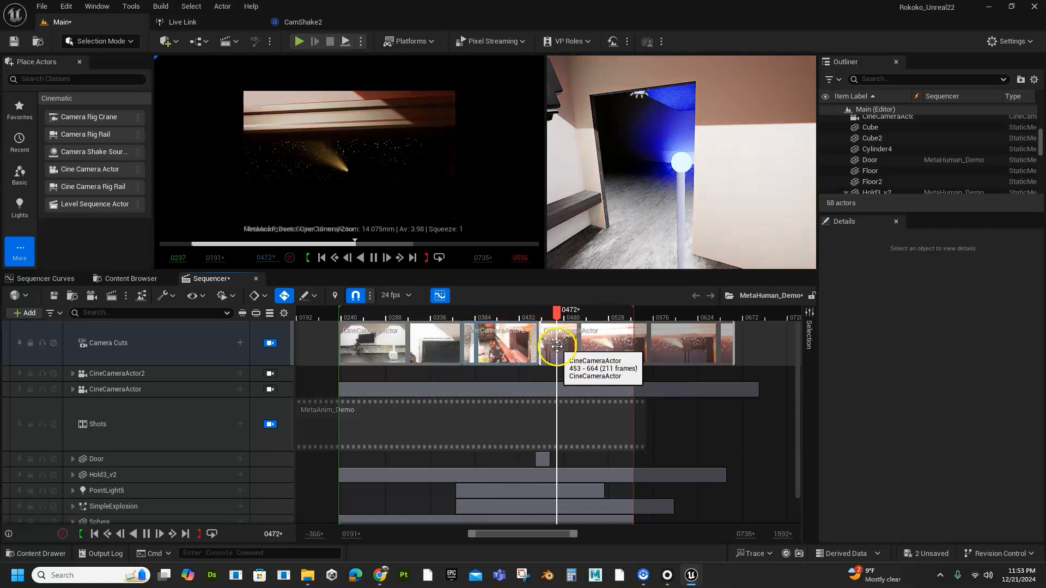
{"action": "key", "text": "space"}
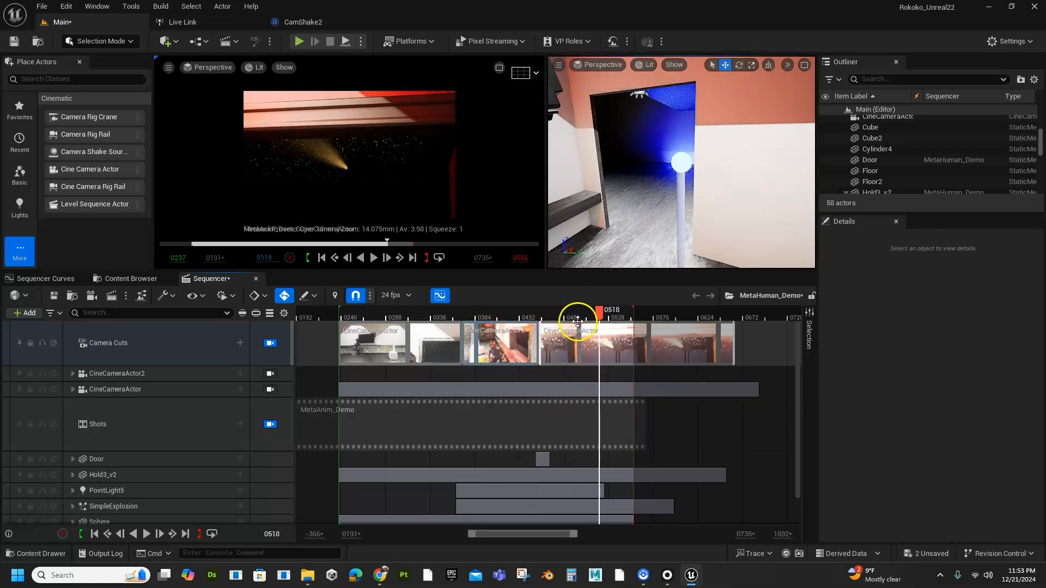
{"action": "left_click_drag", "start_coordinate": [586, 309], "coordinate": [563, 329]}
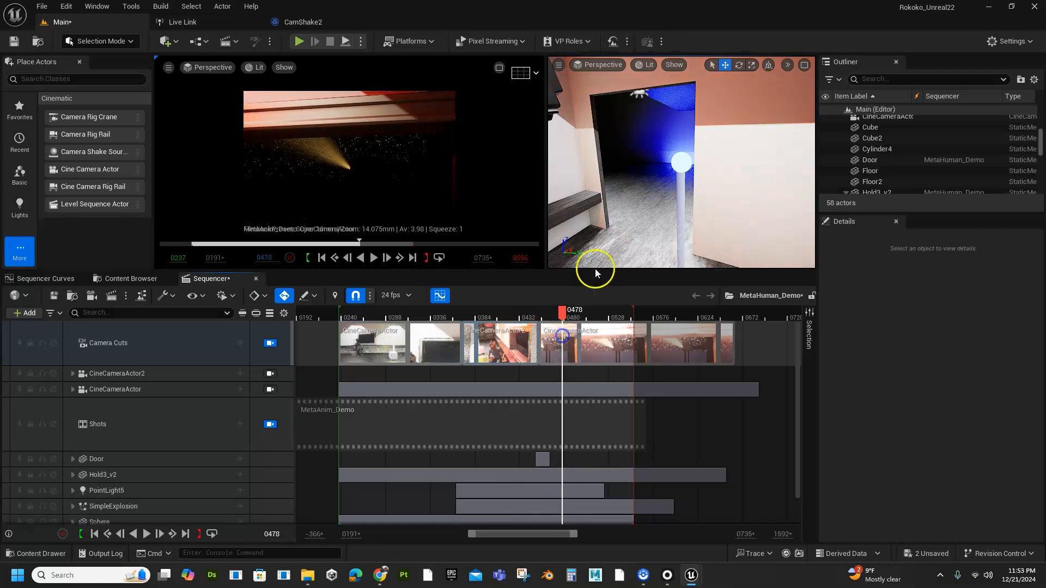
Enlarge the perspective viewport and add CineCameraActor3 to the sequence.
{"action": "left_click", "coordinate": [548, 196]}
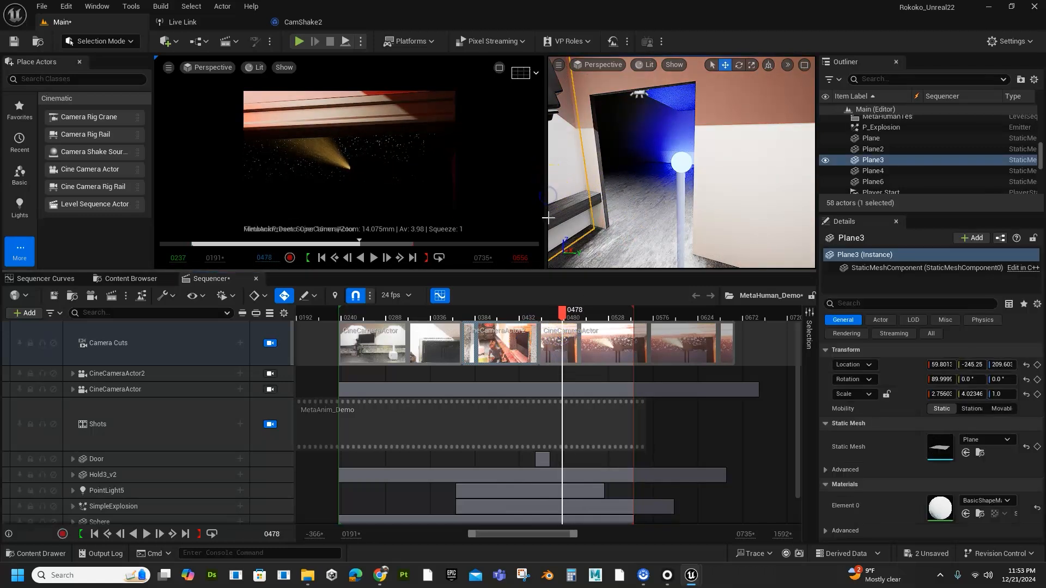
{"action": "left_click_drag", "start_coordinate": [545, 218], "coordinate": [383, 219]}
{"action": "scroll", "coordinate": [871, 160], "scroll_direction": "up", "scroll_amount": 10}
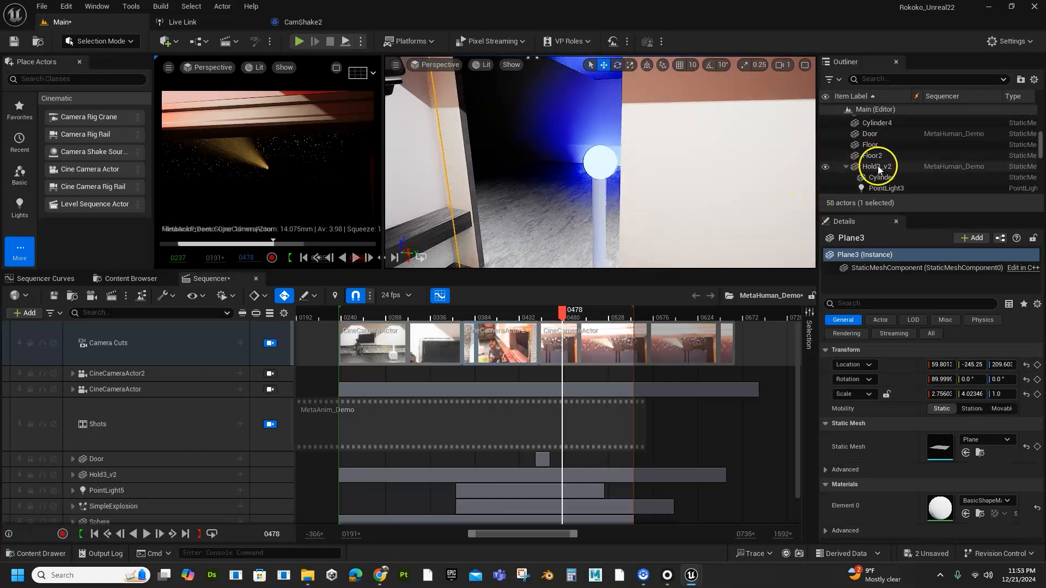
{"action": "scroll", "coordinate": [878, 185], "scroll_direction": "down", "scroll_amount": 2}
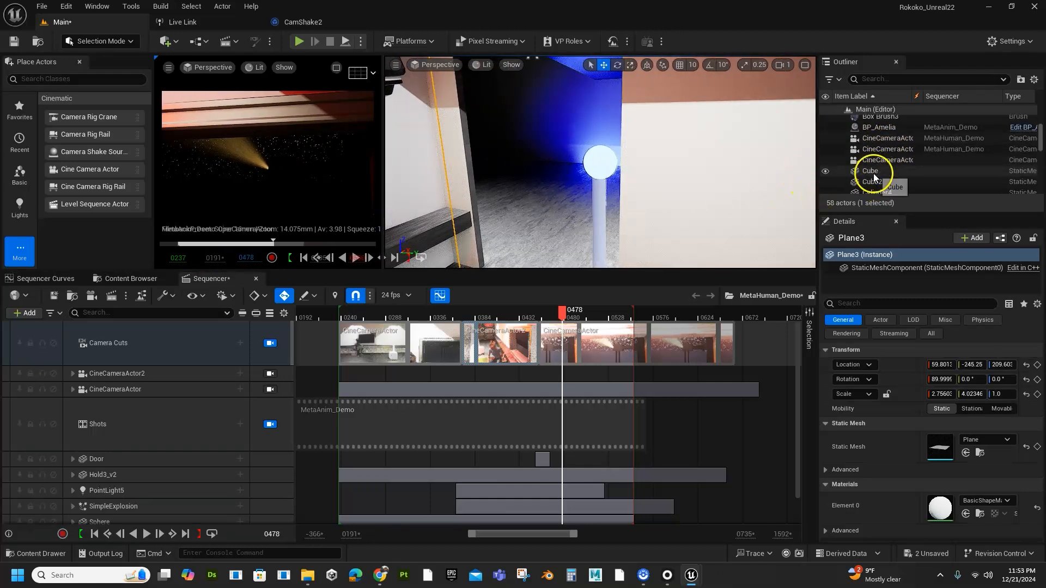
{"action": "left_click", "coordinate": [878, 159]}
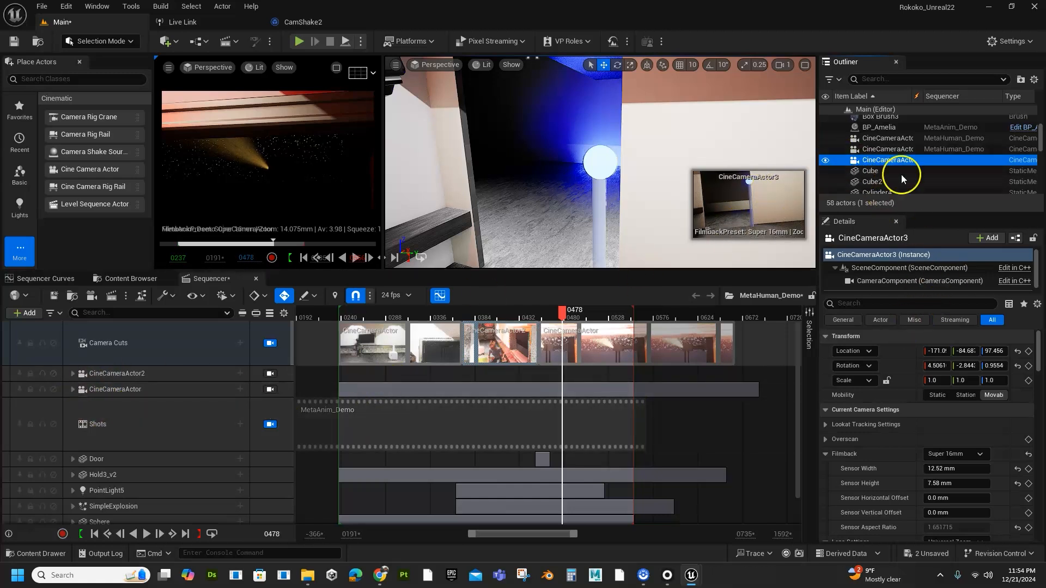
{"action": "left_click_drag", "start_coordinate": [901, 160], "coordinate": [586, 204]}
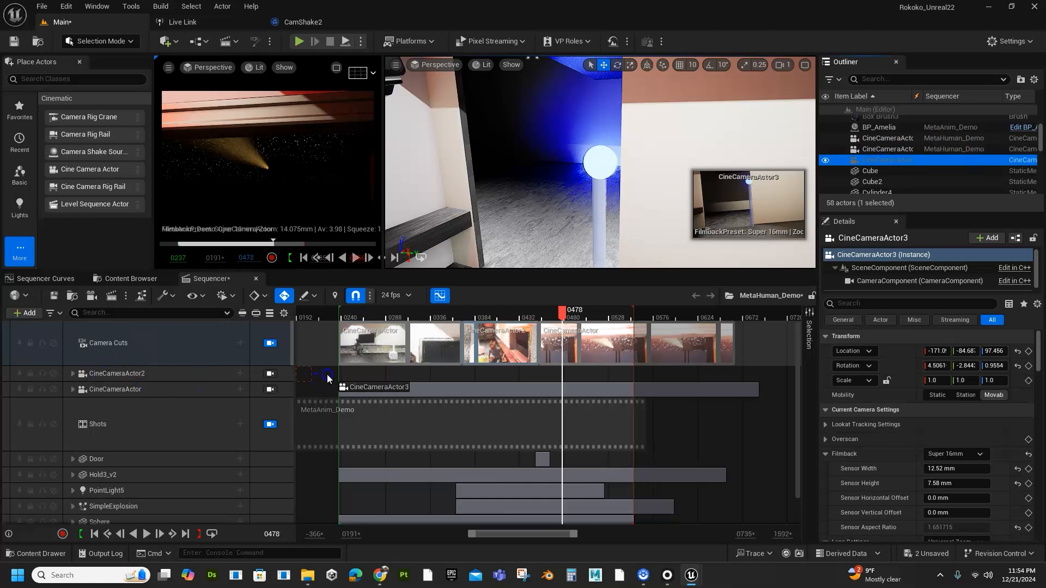
{"action": "left_click_drag", "start_coordinate": [319, 376], "coordinate": [320, 376]}
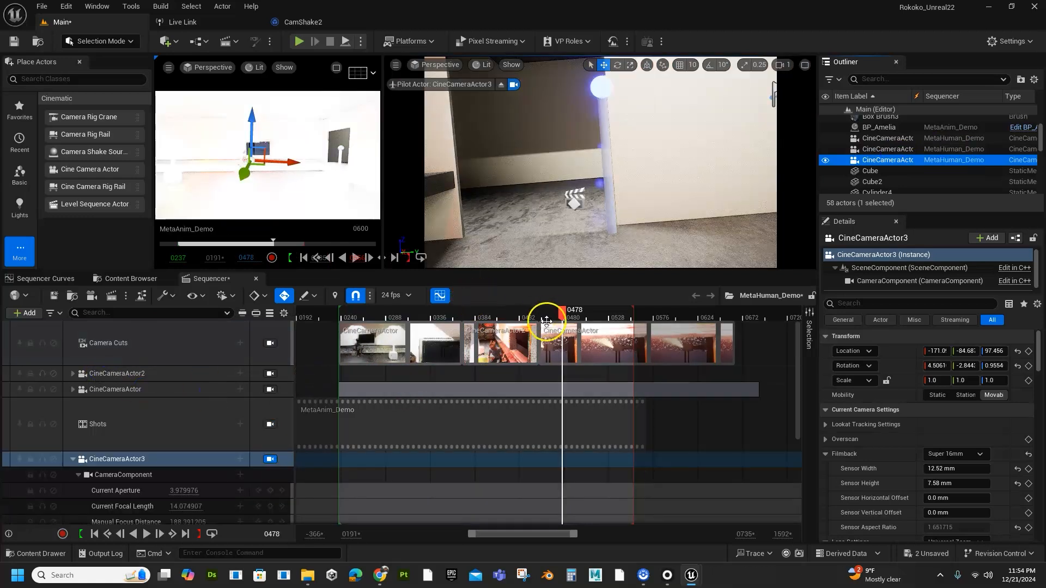
Reactivate the Camera Cuts track for the cinematic viewport and scrub to frame 525.
{"action": "left_click_drag", "start_coordinate": [557, 313], "coordinate": [508, 348]}
{"action": "left_click", "coordinate": [270, 342]}
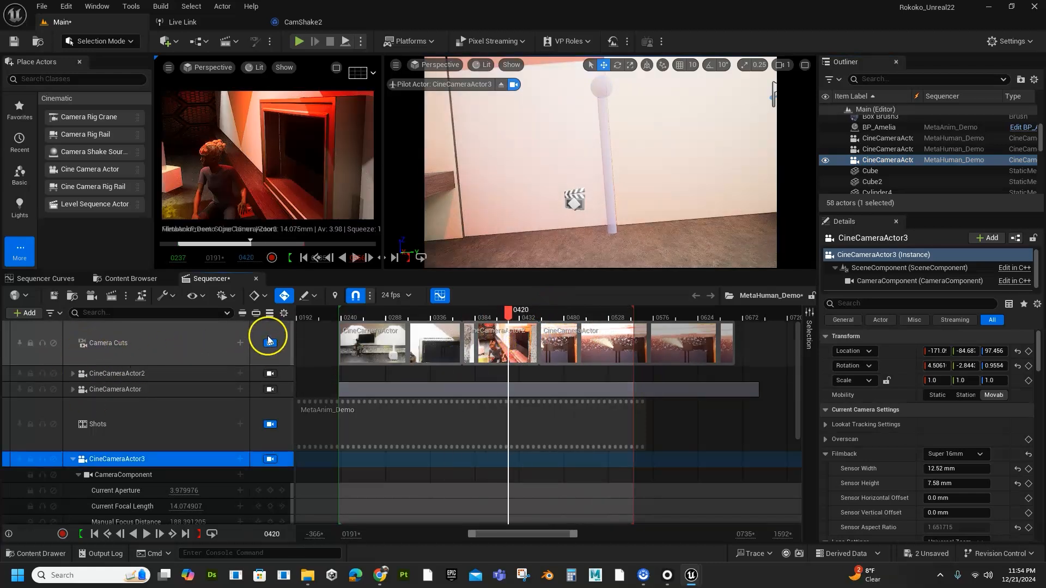
{"action": "left_click_drag", "start_coordinate": [483, 316], "coordinate": [608, 360]}
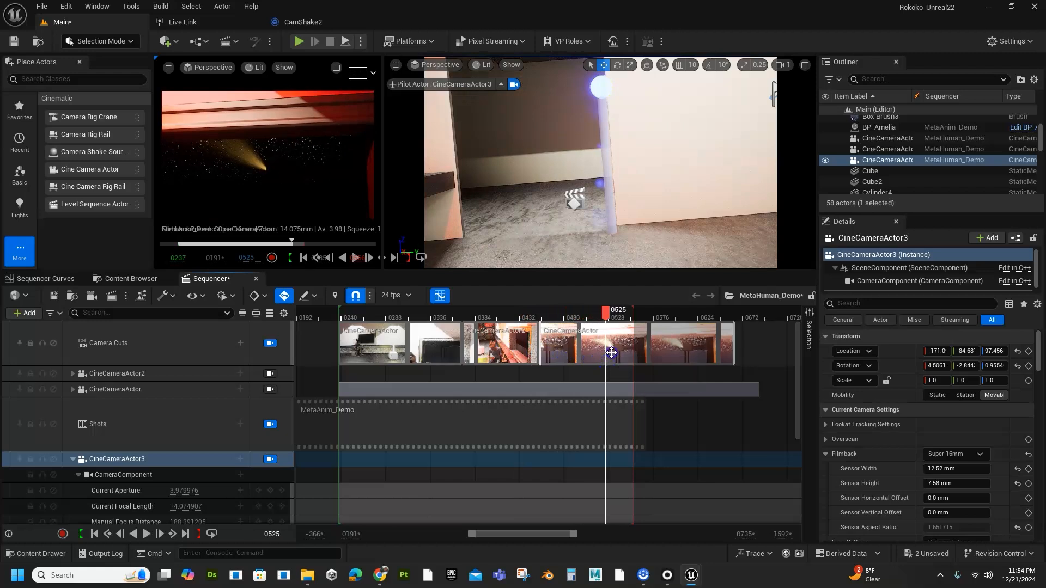
Trim the last CineCameraActor cut to end at frame 525 and place a copy of it over frames 525 to 597.
{"action": "left_click", "coordinate": [610, 353]}
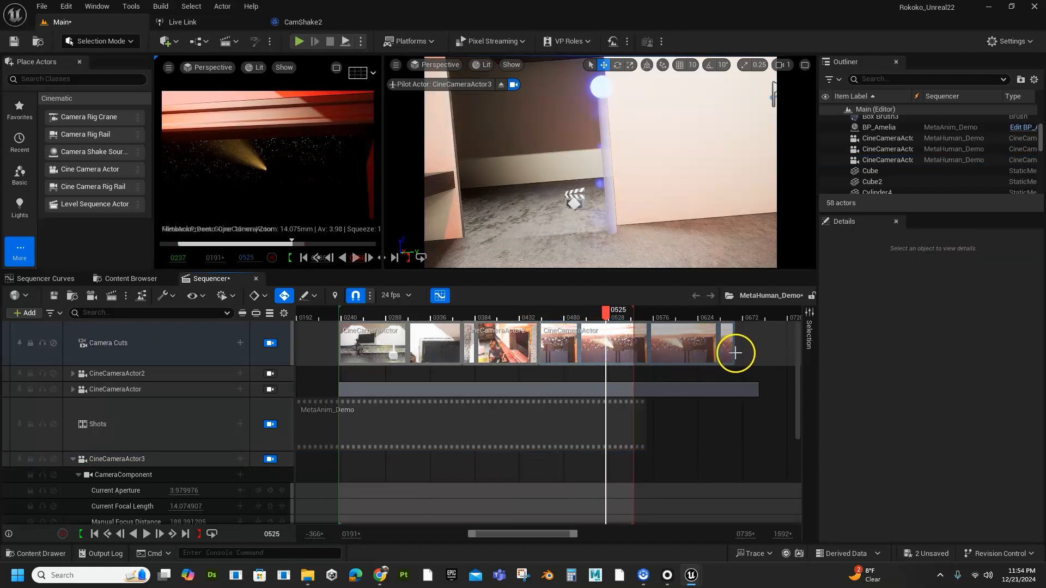
{"action": "left_click_drag", "start_coordinate": [734, 355], "coordinate": [626, 355]}
{"action": "left_click", "coordinate": [609, 309]}
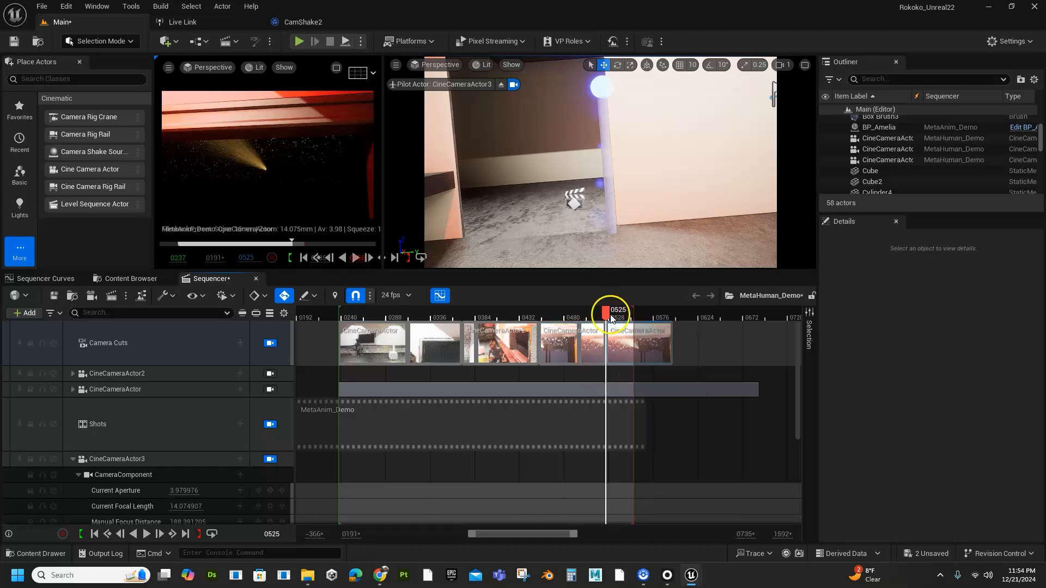
Set the camera binding of the cut at frames 525 to 597 to CineCameraActor3.
{"action": "left_click_drag", "start_coordinate": [615, 319], "coordinate": [624, 319]}
{"action": "right_click", "coordinate": [623, 340]}
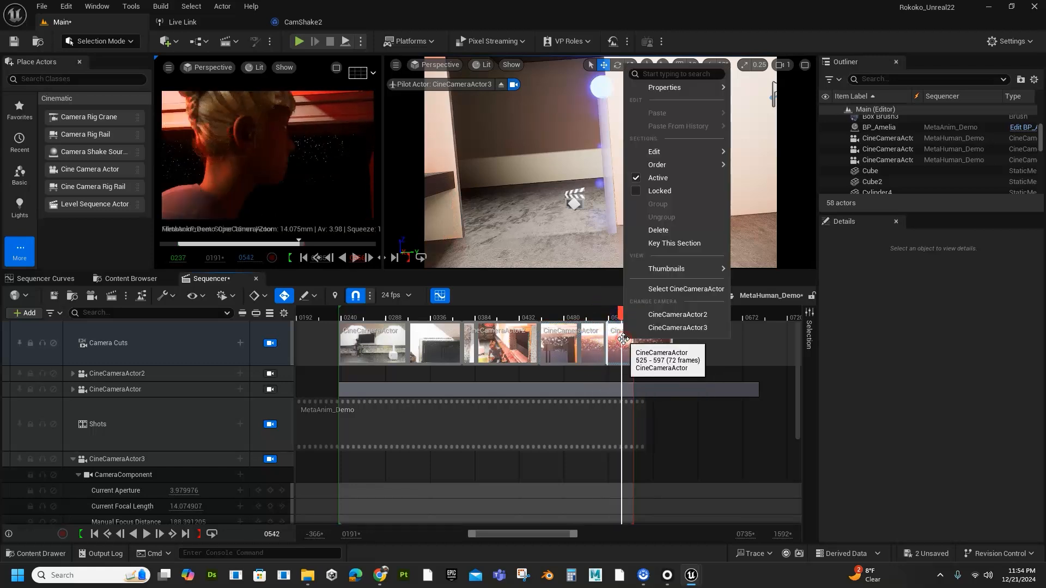
{"action": "mouse_move", "coordinate": [678, 89]}
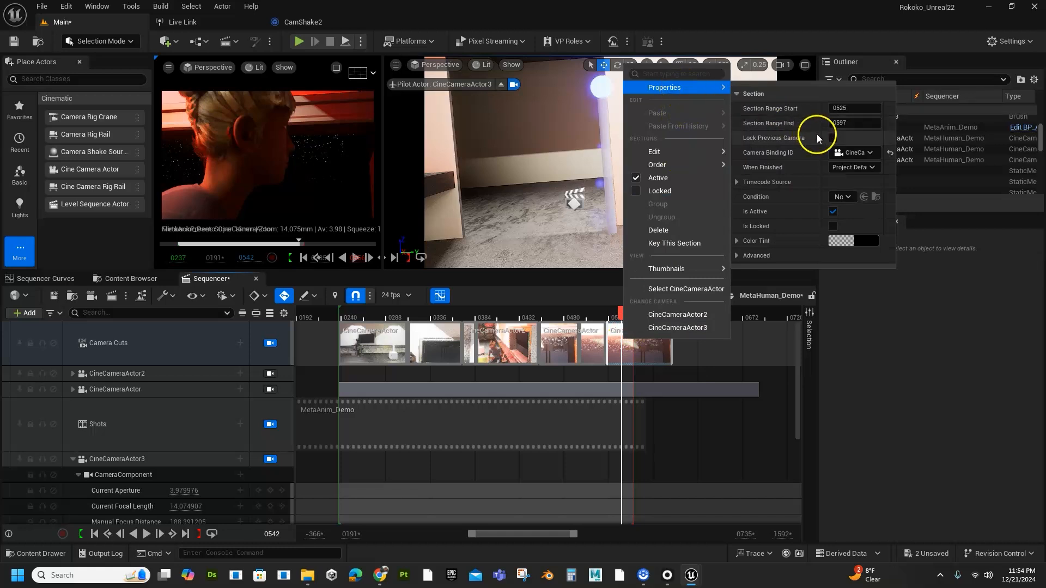
{"action": "left_click", "coordinate": [845, 152]}
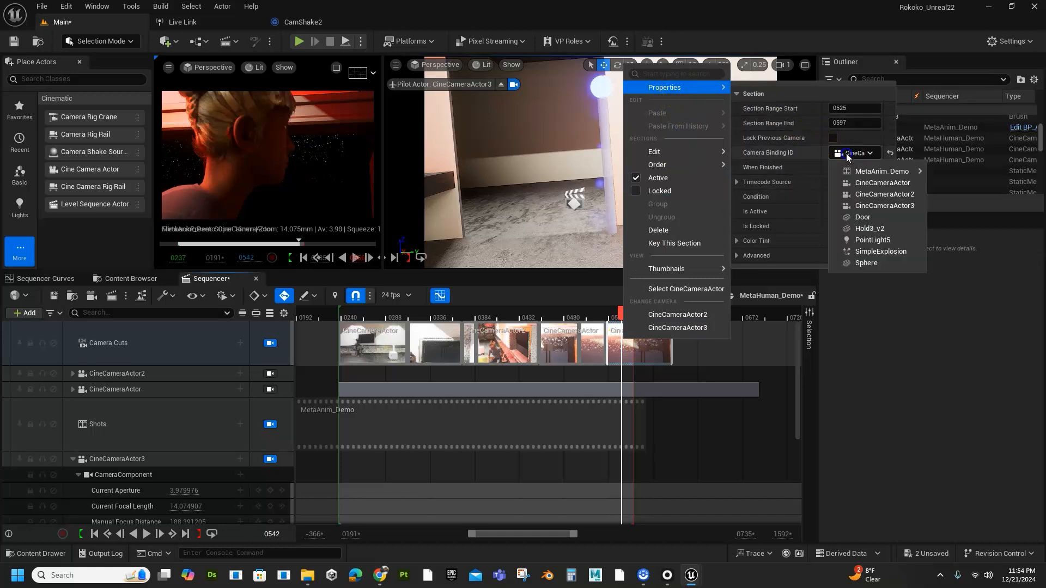
{"action": "left_click", "coordinate": [874, 207]}
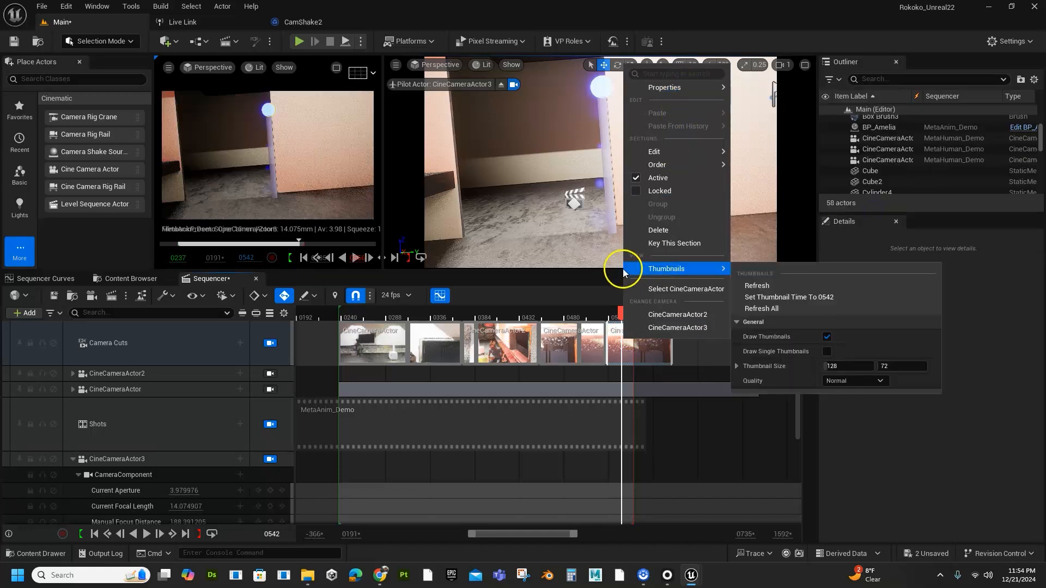
Set the camera binding of the cut at frames 453 to 490 to CineCameraActor3 and play the sequence through that cut.
{"action": "left_click_drag", "start_coordinate": [619, 315], "coordinate": [547, 326]}
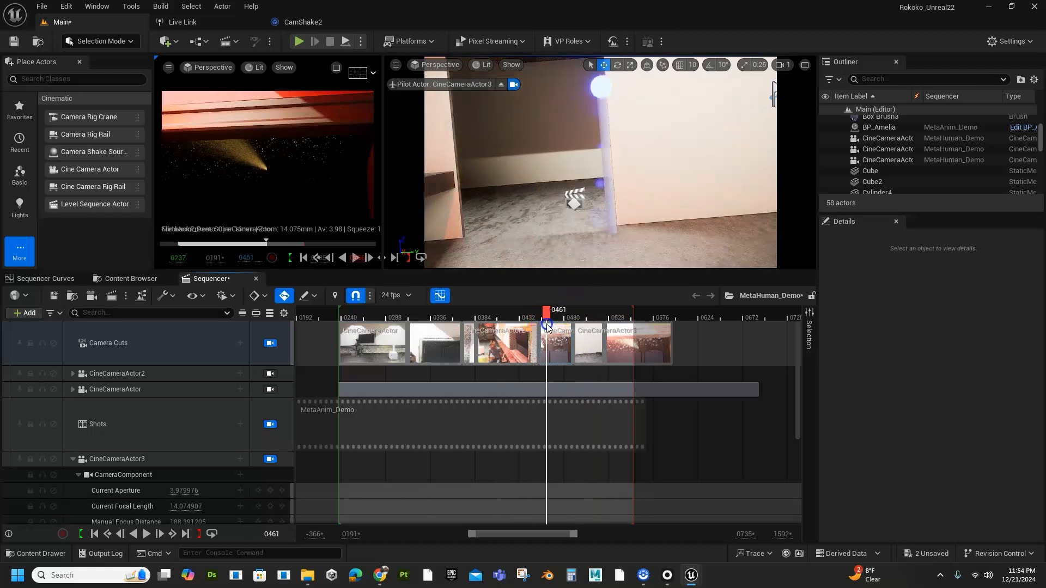
{"action": "right_click", "coordinate": [560, 349]}
{"action": "mouse_move", "coordinate": [603, 96]}
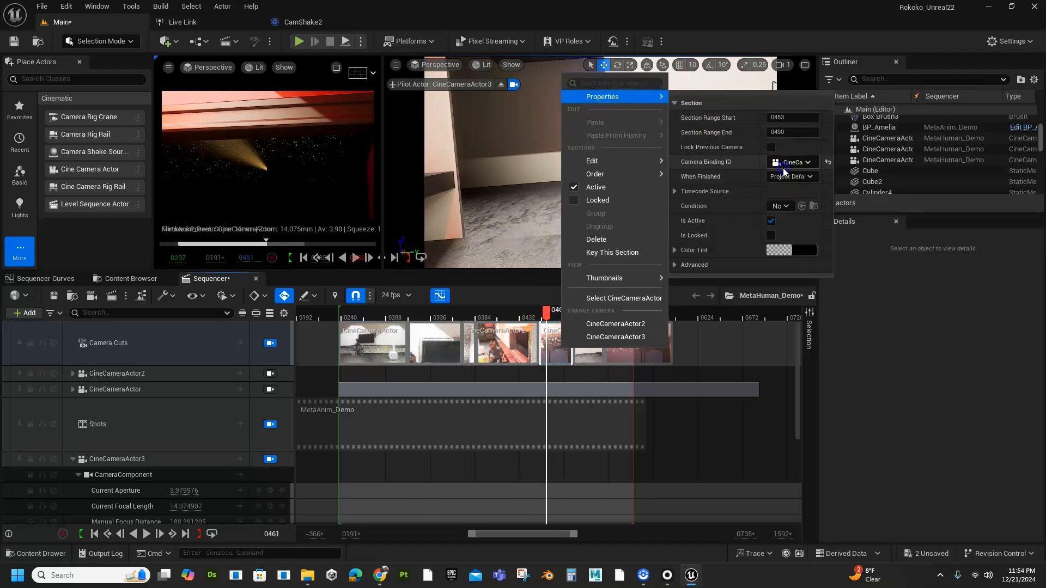
{"action": "left_click", "coordinate": [784, 166]}
{"action": "left_click", "coordinate": [797, 211]}
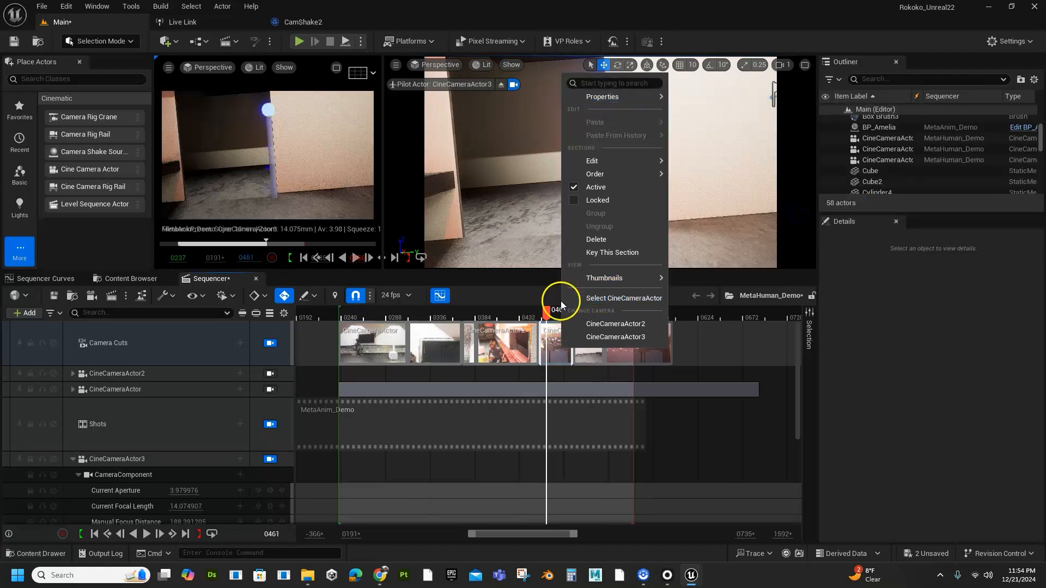
{"action": "left_click", "coordinate": [572, 198]}
{"action": "left_click", "coordinate": [536, 315]}
{"action": "left_click_drag", "start_coordinate": [537, 315], "coordinate": [551, 319]}
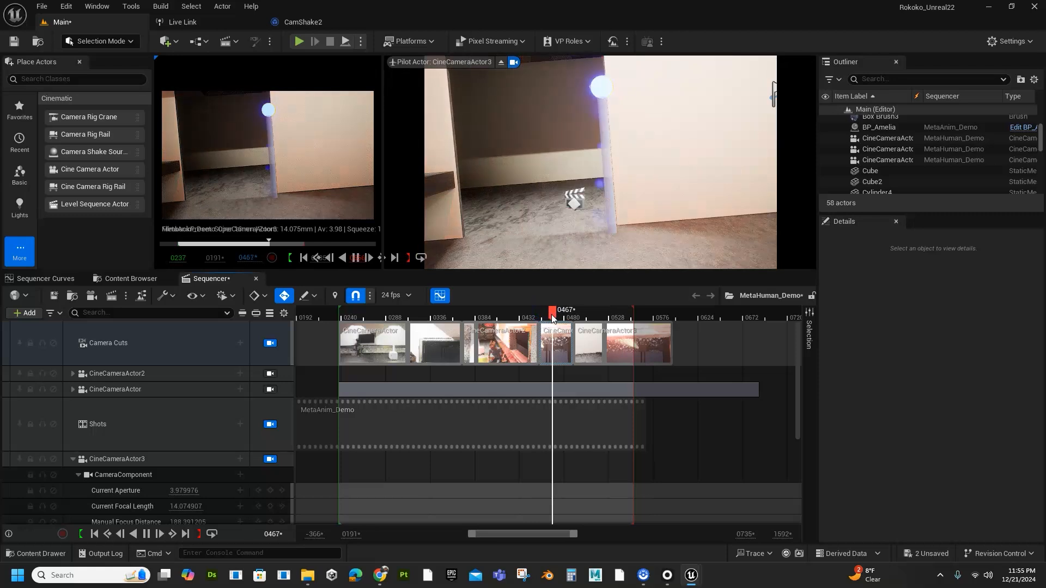
{"action": "key", "text": "space"}
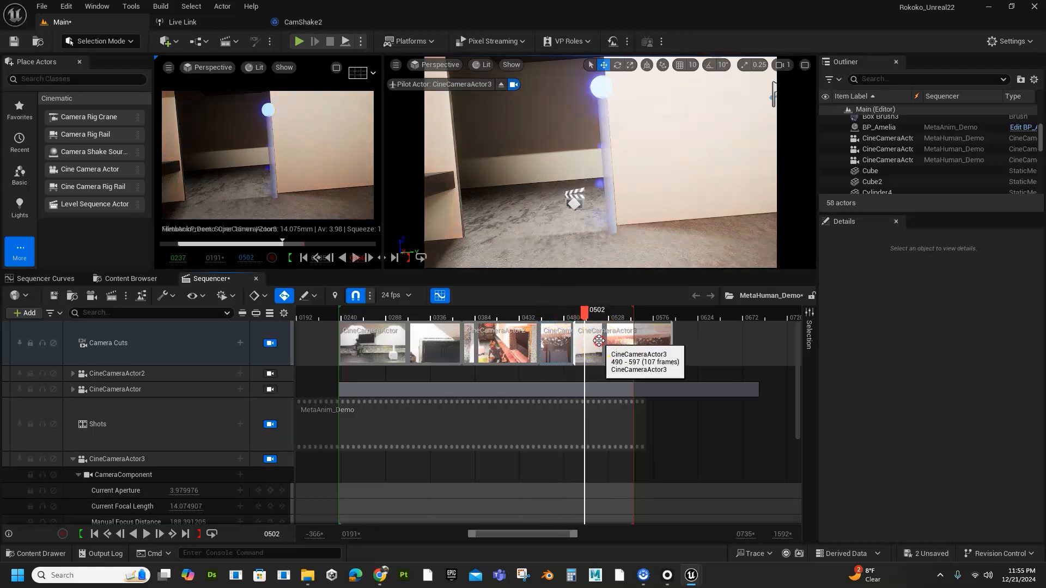
Set the camera binding of the last cut, at frames 490 to 597, to CineCameraActor2.
{"action": "right_click", "coordinate": [598, 340]}
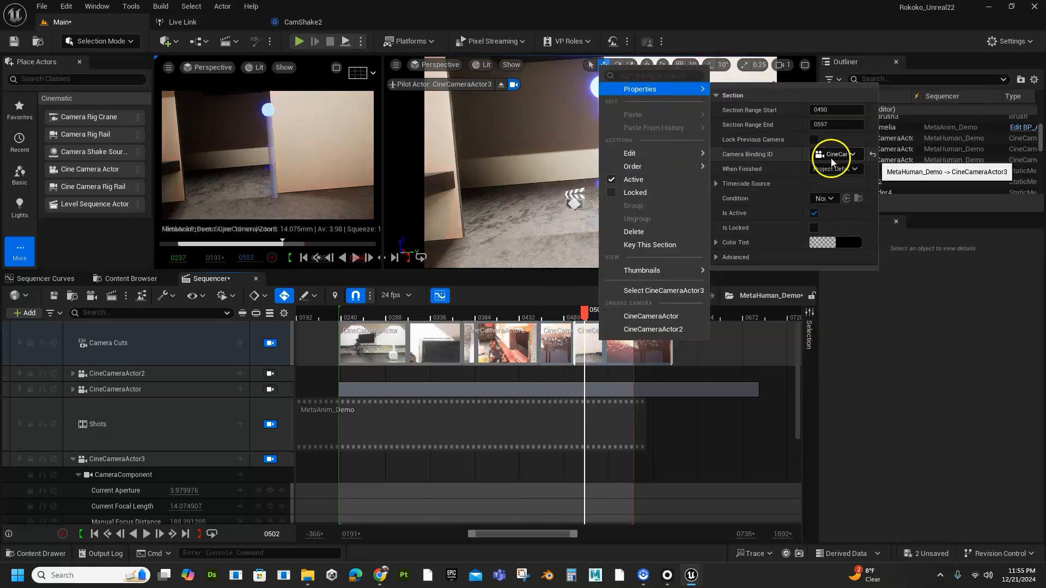
{"action": "left_click", "coordinate": [834, 155]}
{"action": "left_click", "coordinate": [851, 200]}
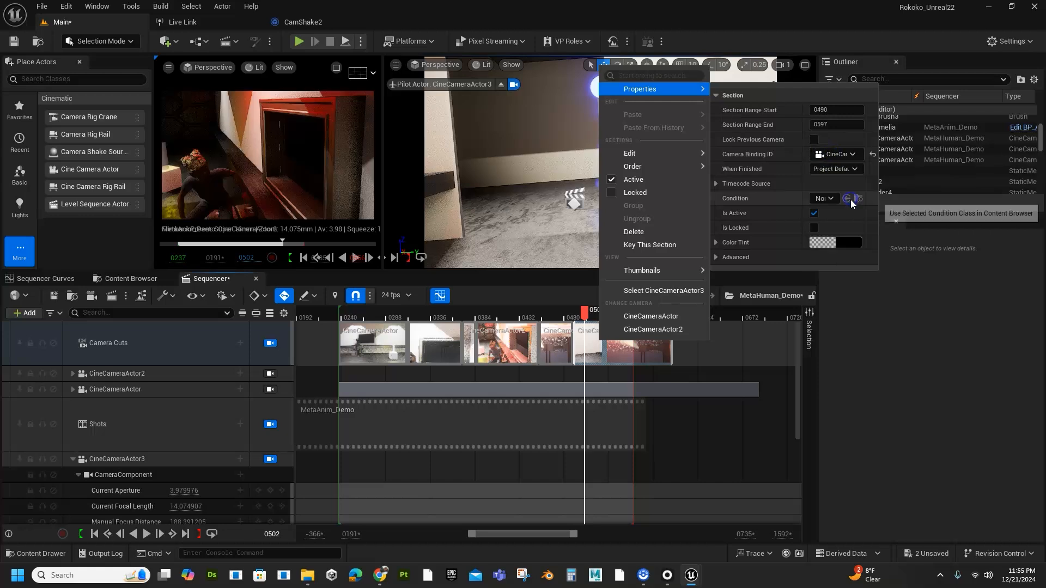
Enlarge the cinematic viewport in width and height and scrub the sequence from frame 250 to frame 333 to review the camera cuts.
{"action": "left_click_drag", "start_coordinate": [575, 313], "coordinate": [351, 349]}
{"action": "left_click_drag", "start_coordinate": [381, 173], "coordinate": [620, 180]}
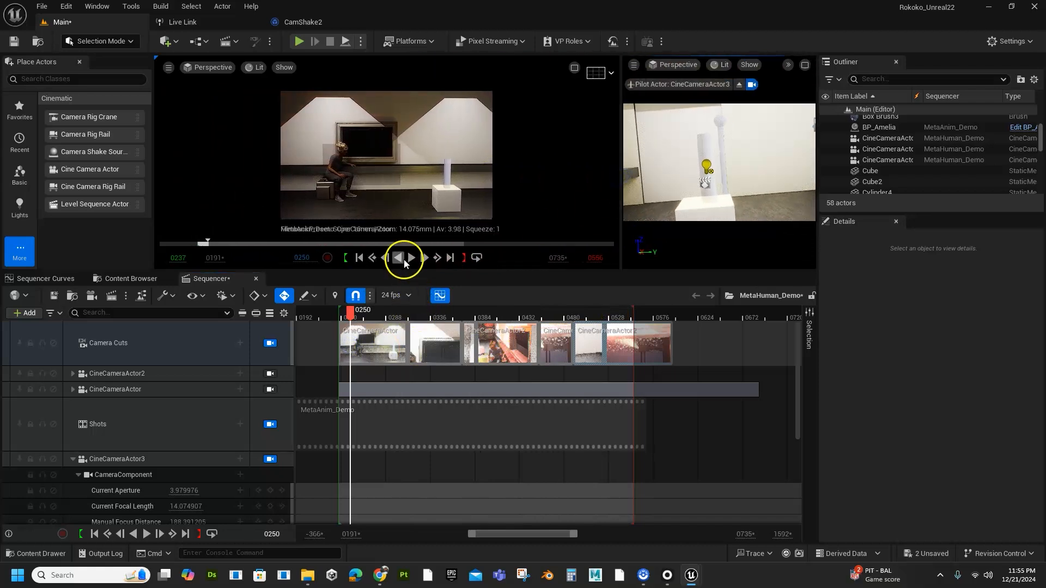
{"action": "left_click_drag", "start_coordinate": [403, 271], "coordinate": [409, 355]}
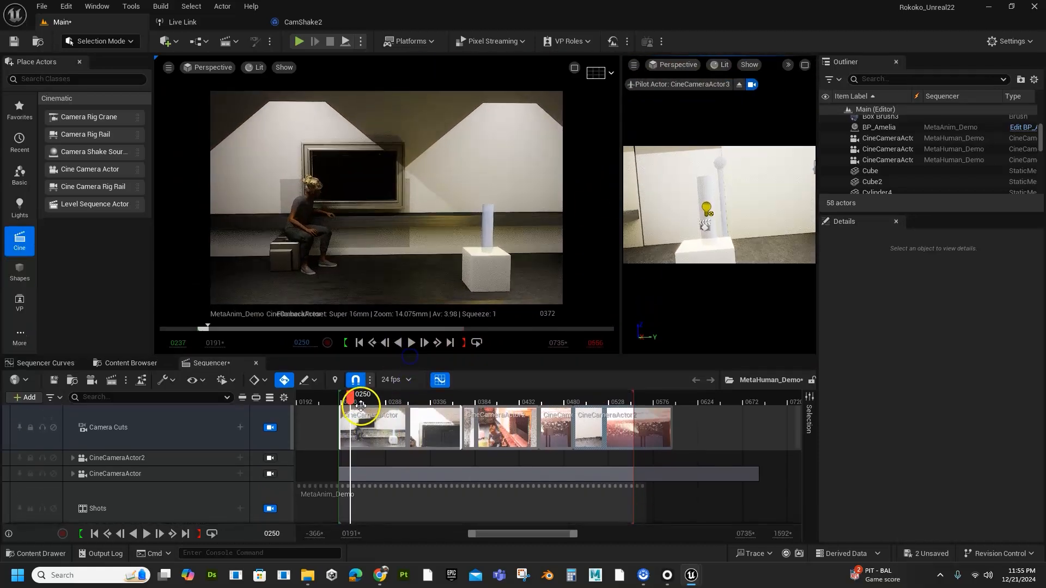
{"action": "left_click_drag", "start_coordinate": [350, 403], "coordinate": [428, 417]}
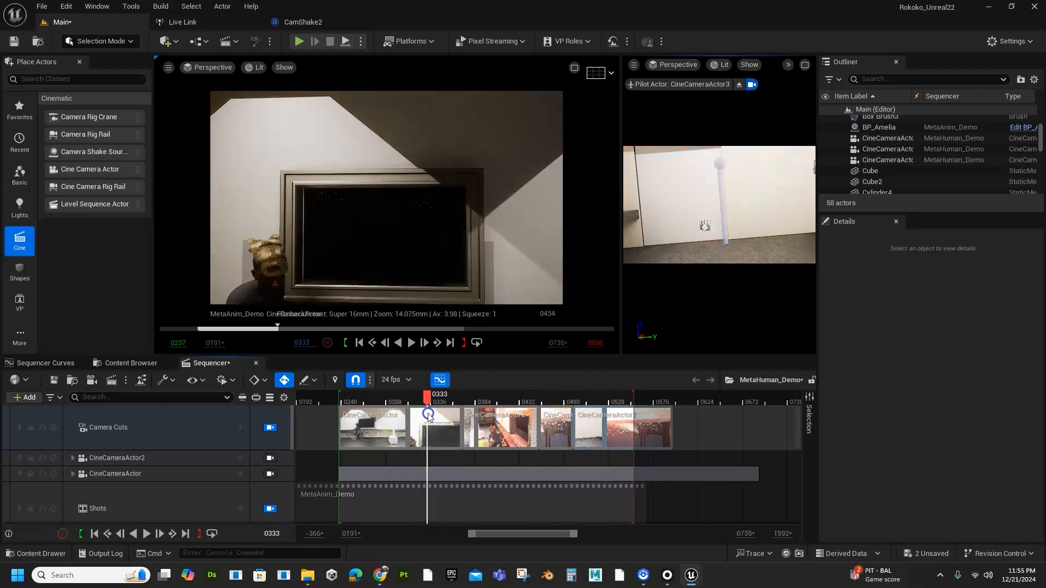